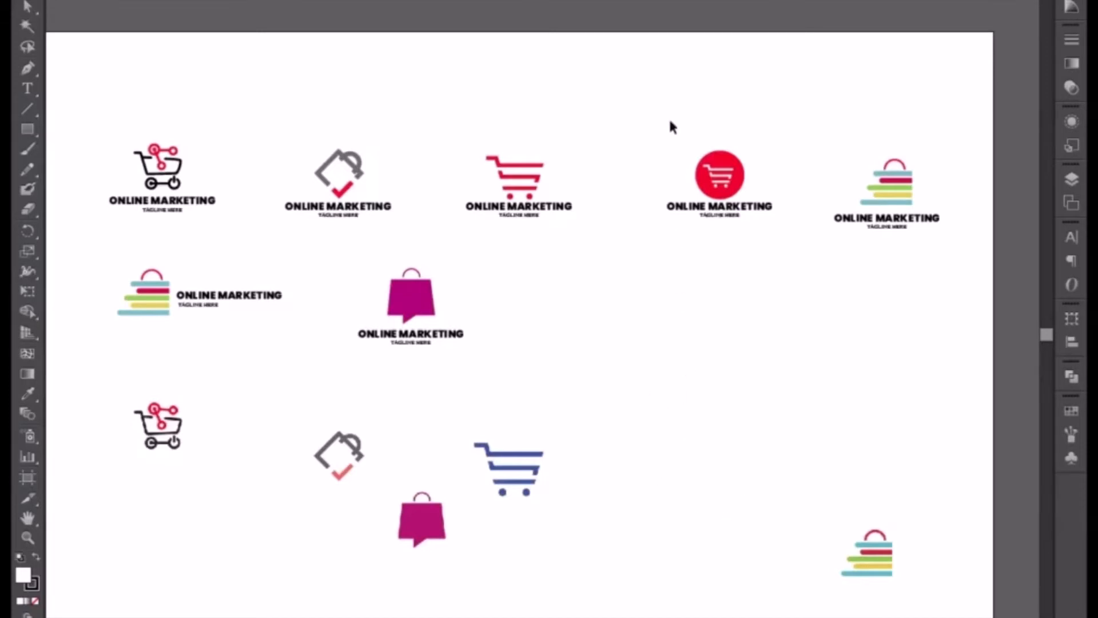
Step: Copy the Online Marketing logo with the cart in a red circle into the banner document, above the window-and-door banner
left_click_drag(649, 148, 761, 273)
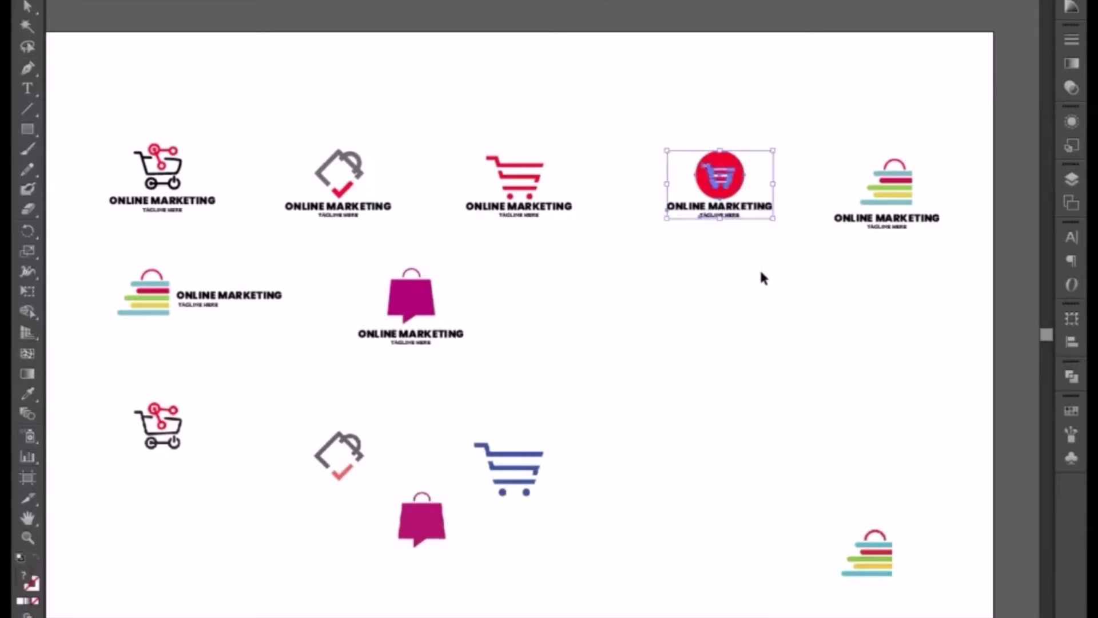
key("a")
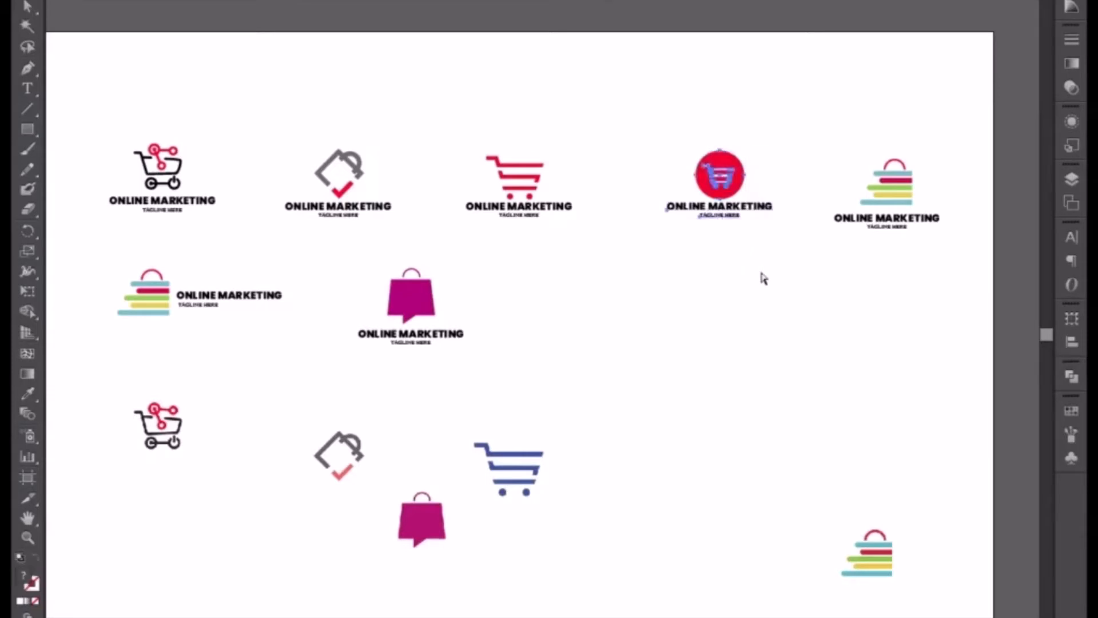
key("v")
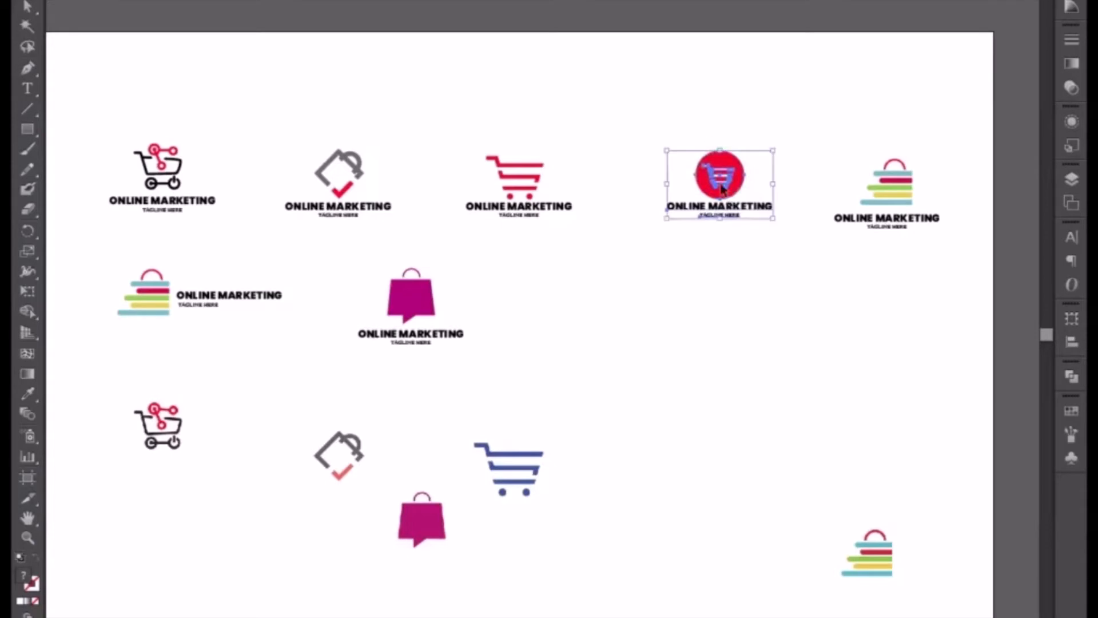
left_click_drag(712, 169, 285, 0)
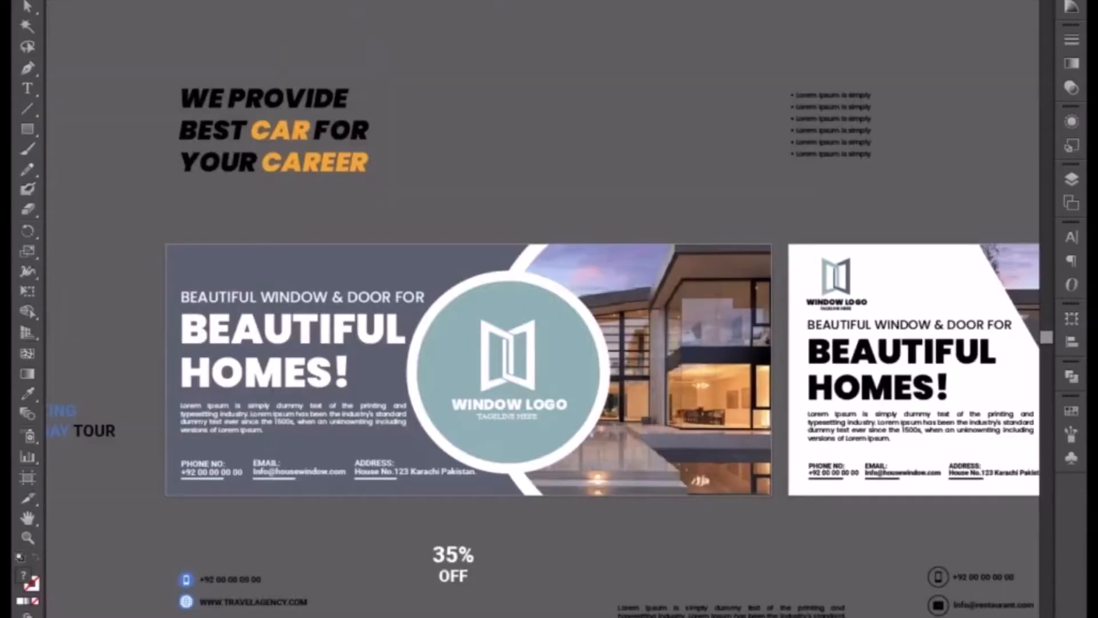
key("ctrl+v")
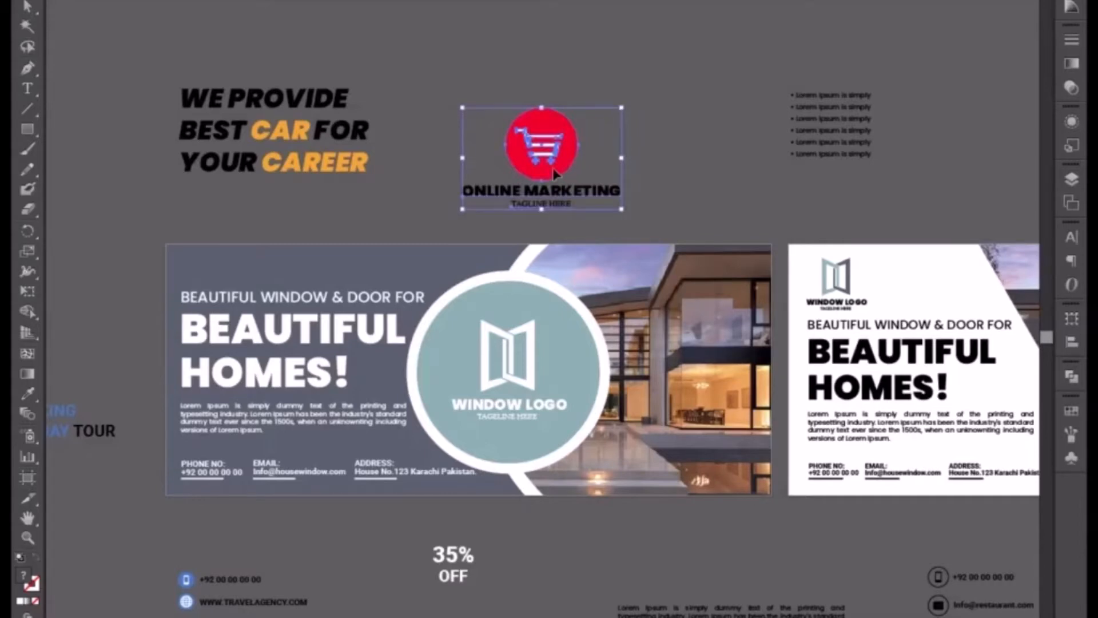
Step: Delete all the artwork of the first window-and-door banner, leaving its artboard empty
left_click(518, 547)
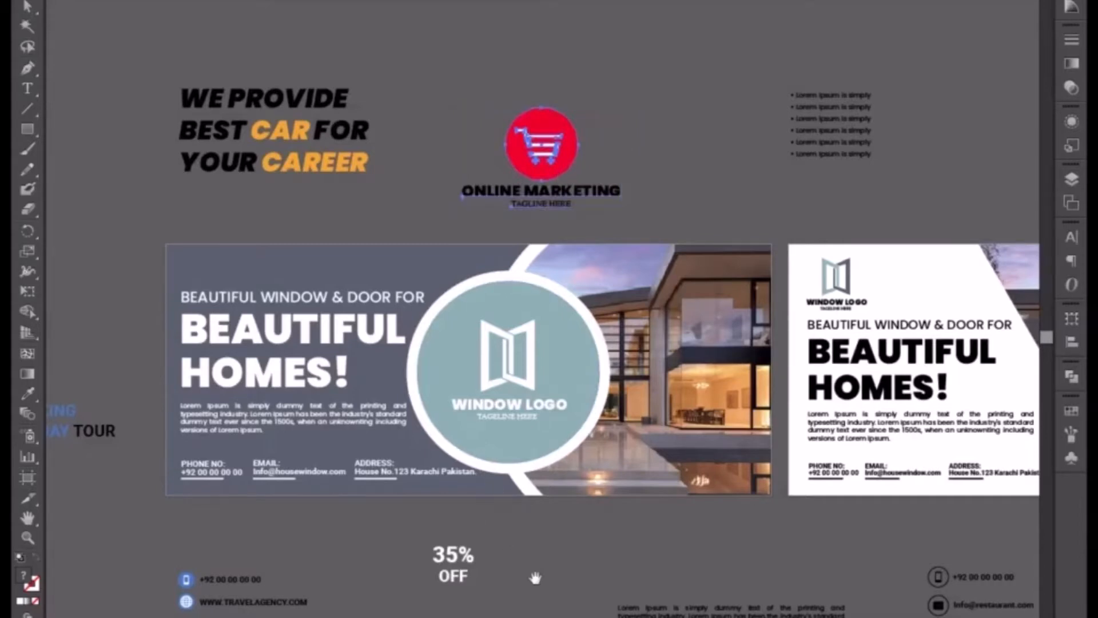
left_click_drag(534, 578, 516, 453)
left_click_drag(122, 134, 674, 393)
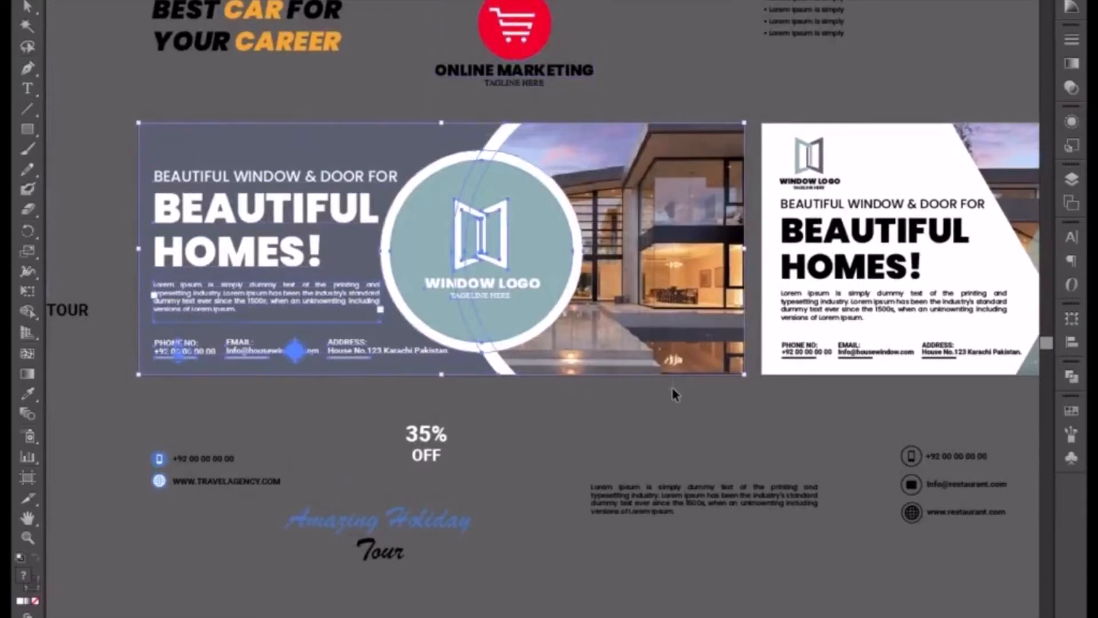
key("Delete")
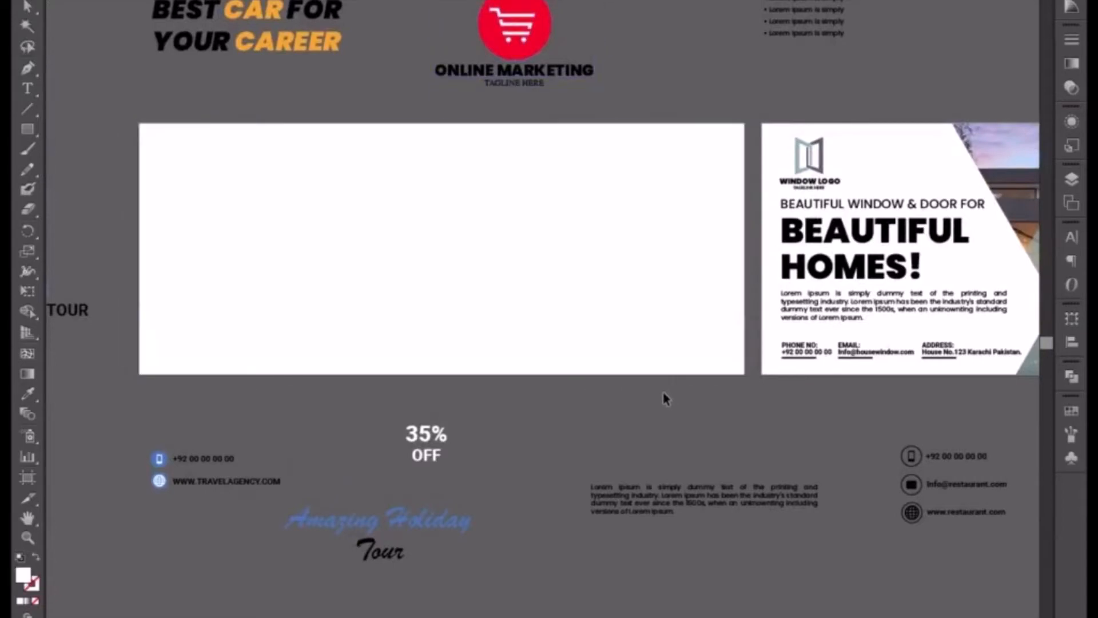
Step: Draw a large circle overlapping the upper-left part of the empty banner and fill it with the logo text's black
left_click(27, 129)
left_click(86, 171)
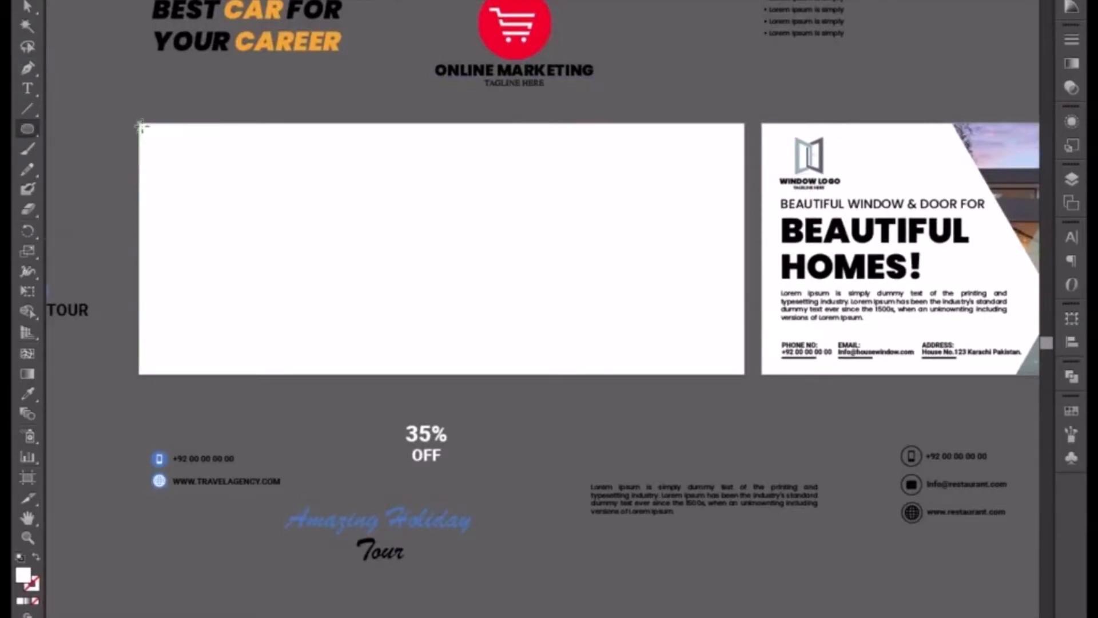
mouse_move(121, 105)
left_mouse_down()
mouse_move(435, 358)
mouse_move(410, 260)
mouse_move(421, 250)
mouse_move(436, 272)
mouse_move(436, 307)
left_mouse_up()
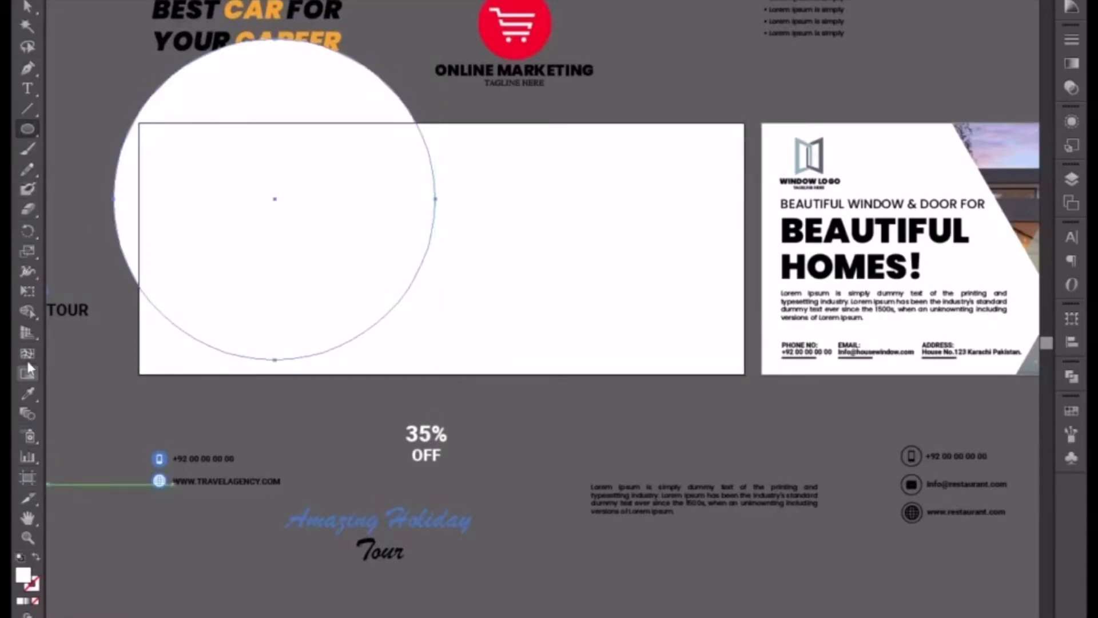
left_click(27, 392)
left_click(536, 70)
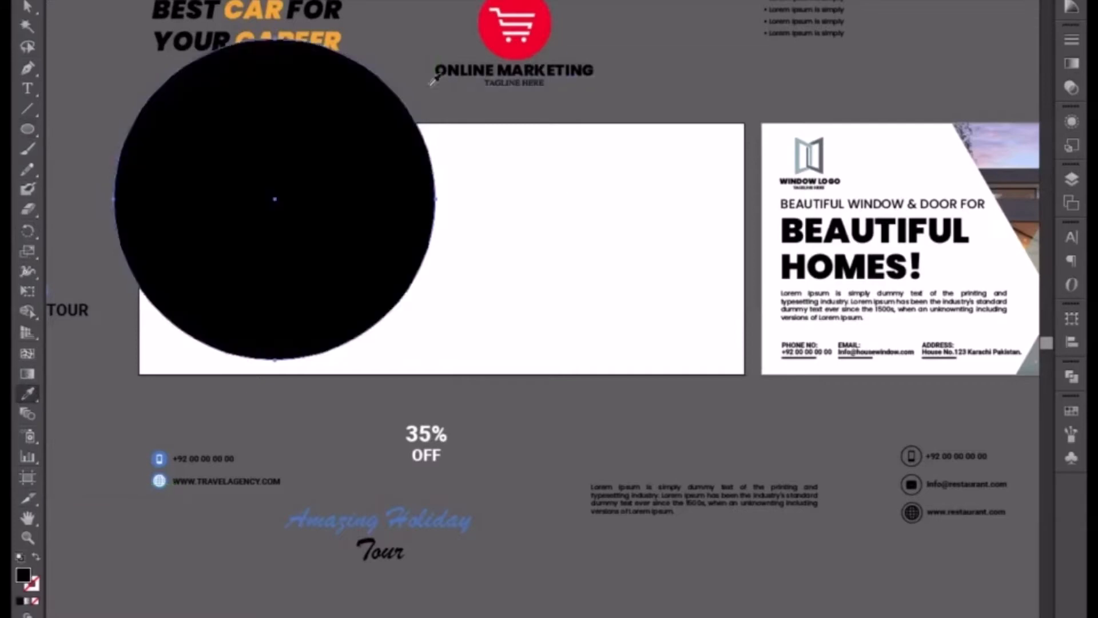
left_click(27, 6)
left_click(522, 317)
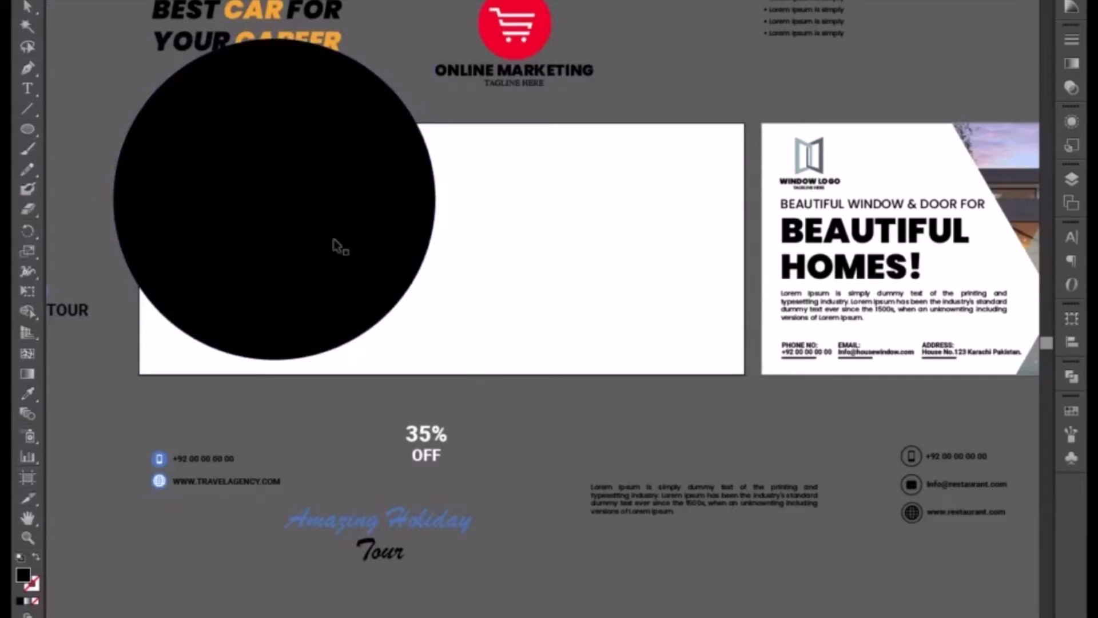
Step: Draw a small circle on the banner's lower-left corner and fill it with the logo's red
left_click(25, 131)
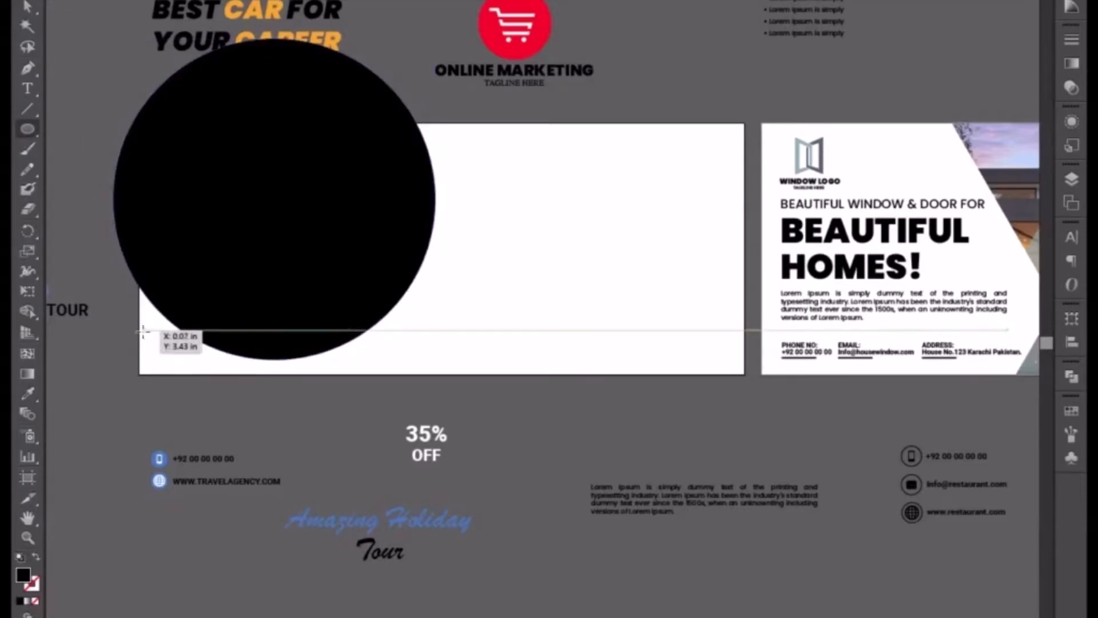
left_click_drag(131, 332, 177, 355)
left_click(29, 393)
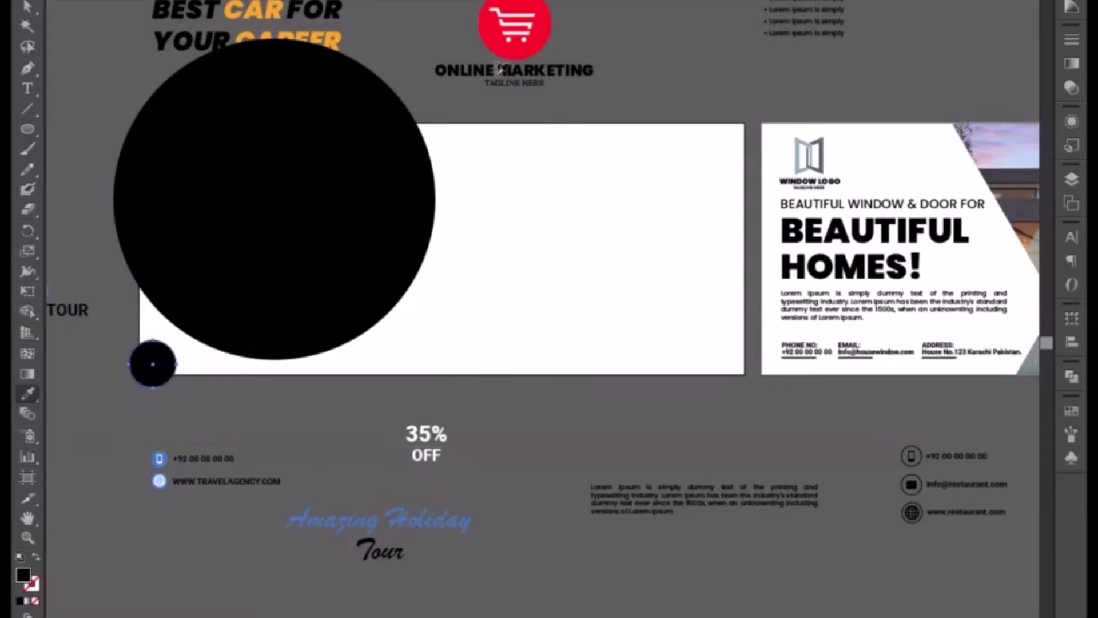
left_click(524, 43)
left_click(27, 6)
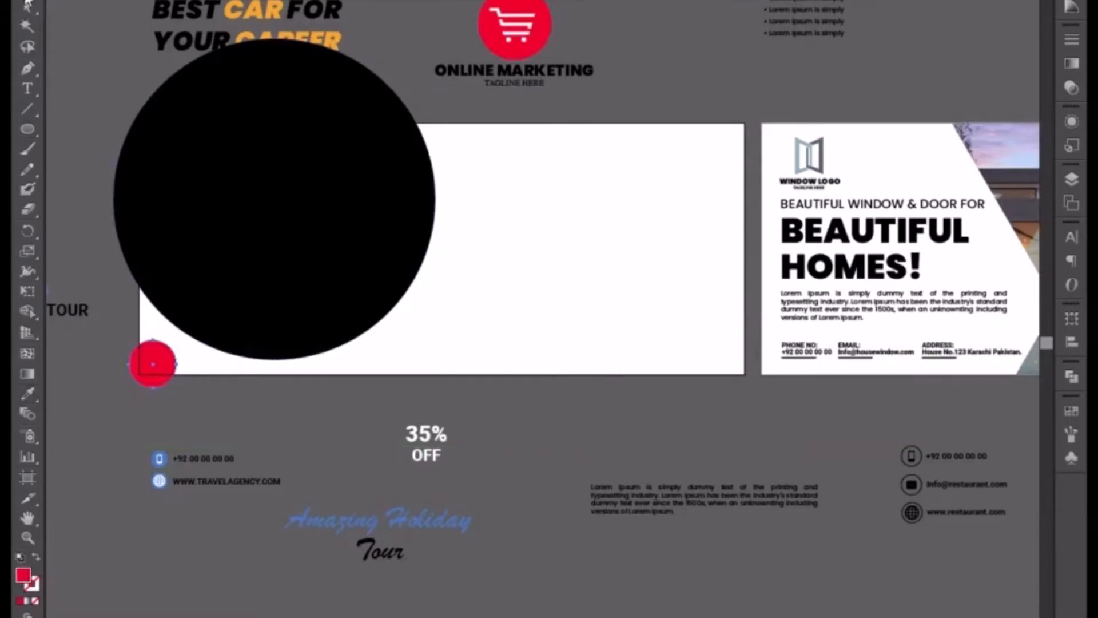
Step: Add a slightly larger concentric copy behind the small red circle and color it black
left_click(261, 381)
key("ctrl+shift+b")
left_click_drag(179, 391, 190, 399)
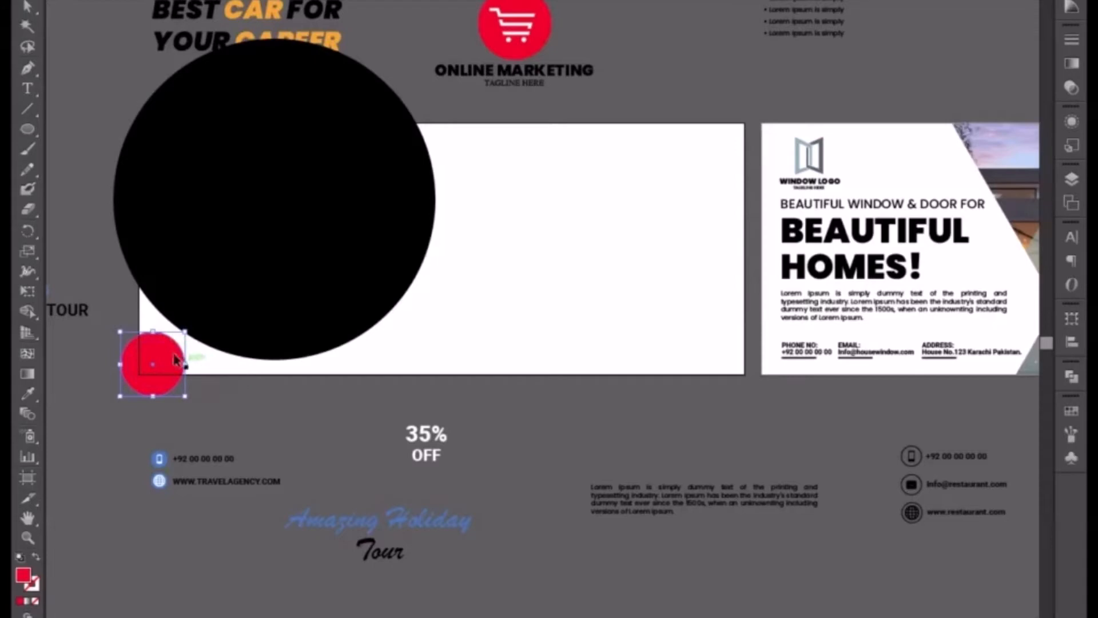
left_click(27, 393)
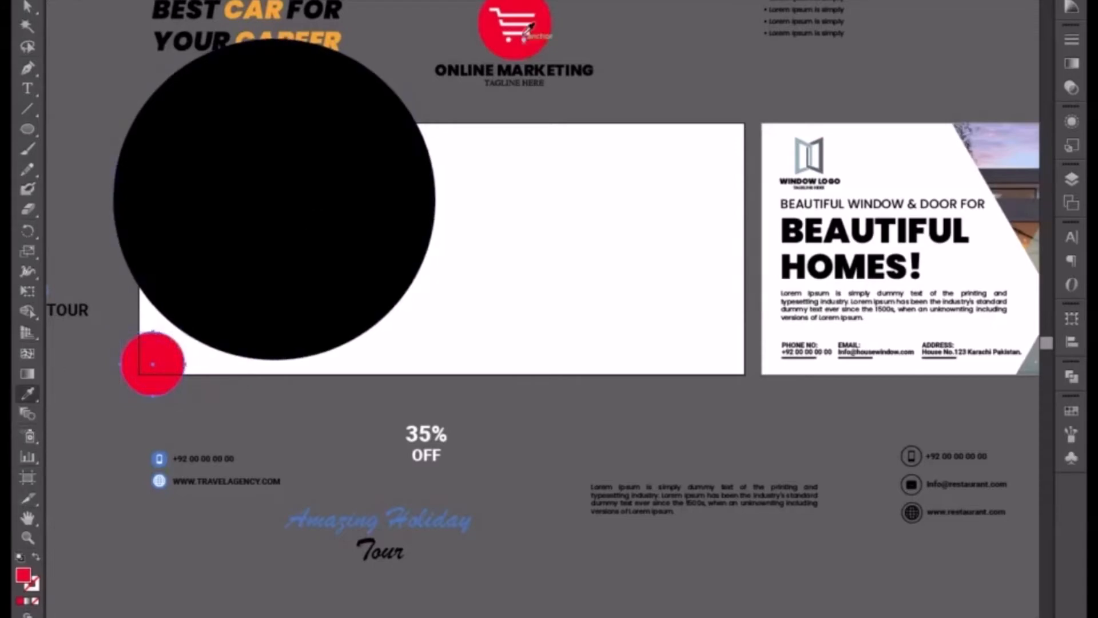
left_click(499, 74)
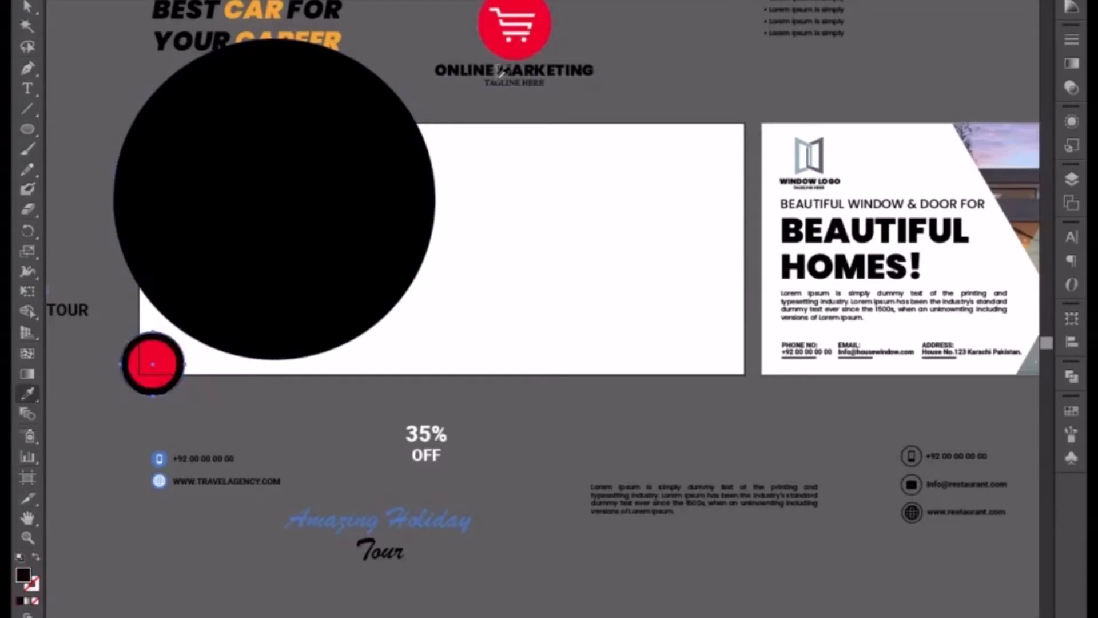
left_click(27, 6)
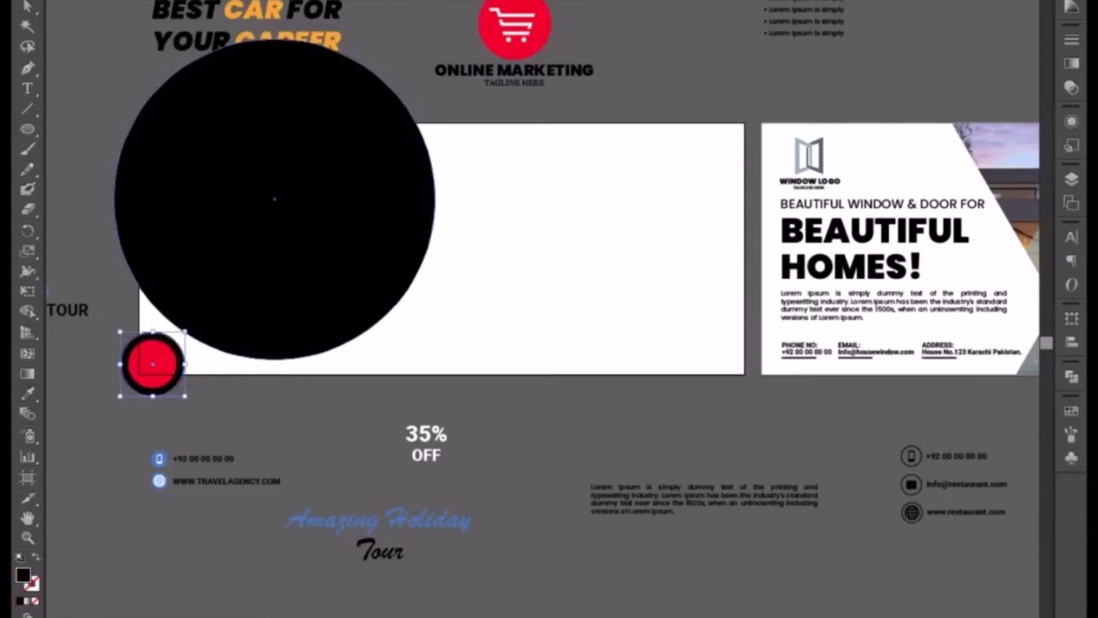
left_click(200, 412)
left_click(148, 370)
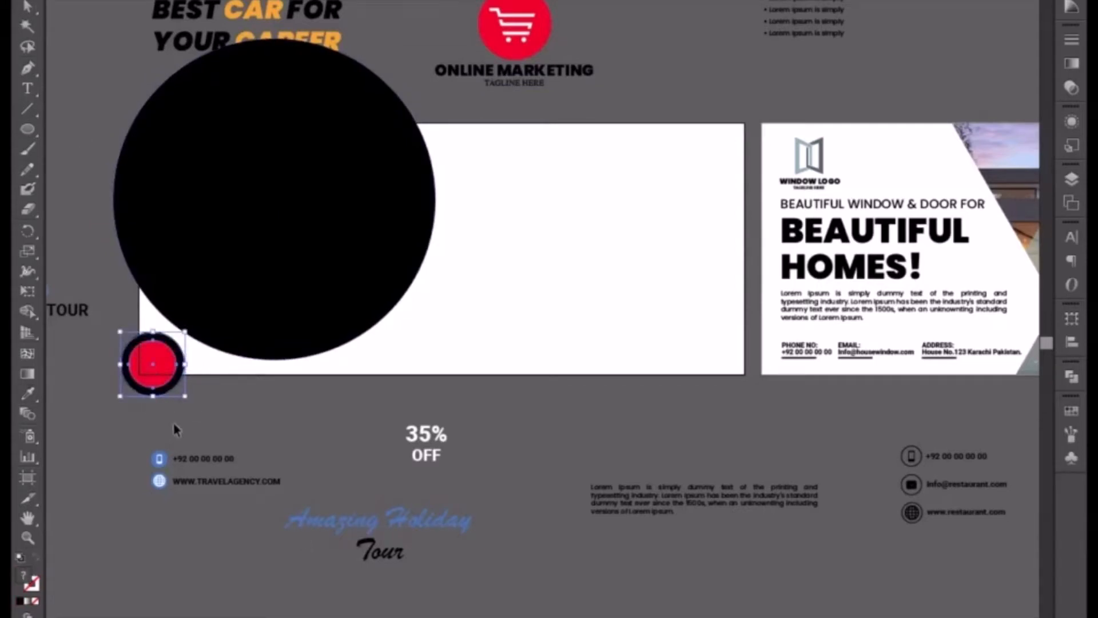
key("a")
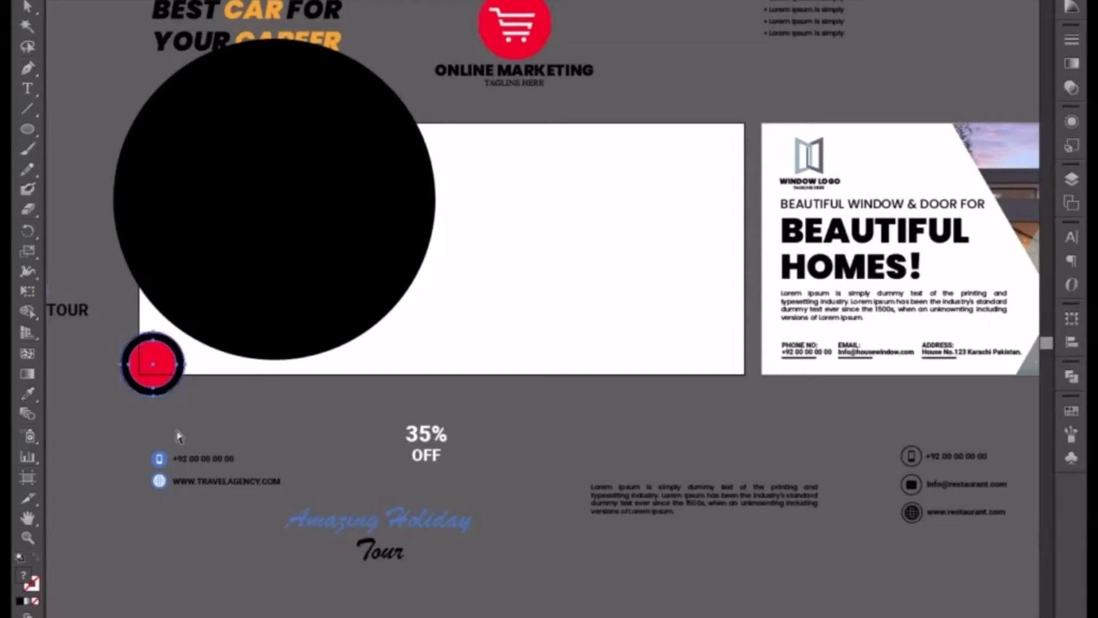
key("v")
left_click(240, 372)
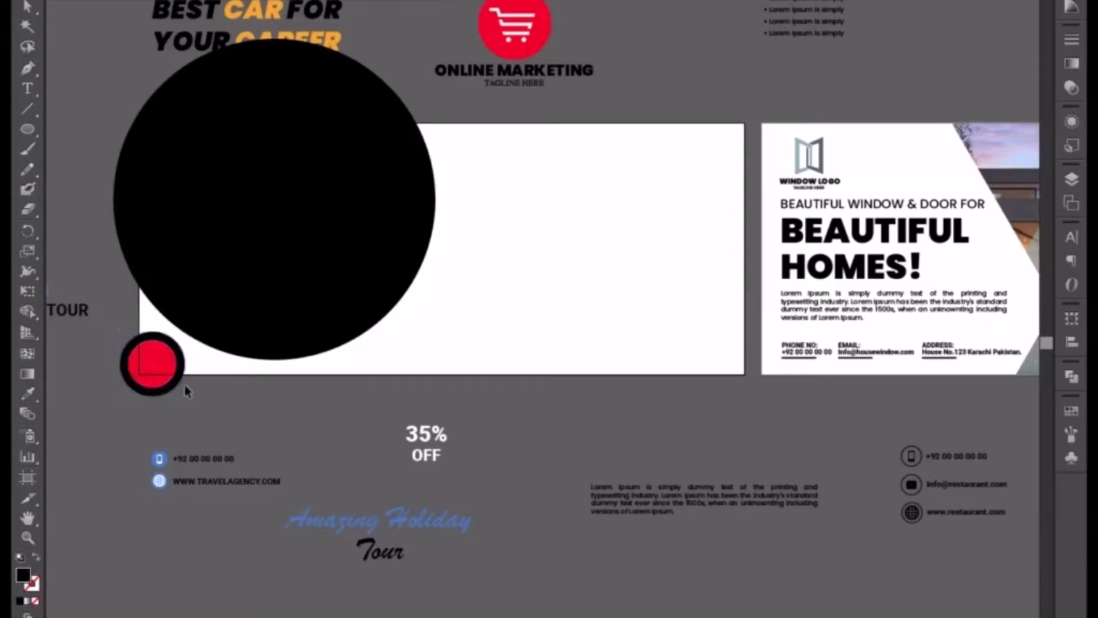
Step: Place an enlarged concentric copy behind the black circle and color it the red of the center circle
left_click(178, 382)
left_click_drag(184, 396, 199, 408)
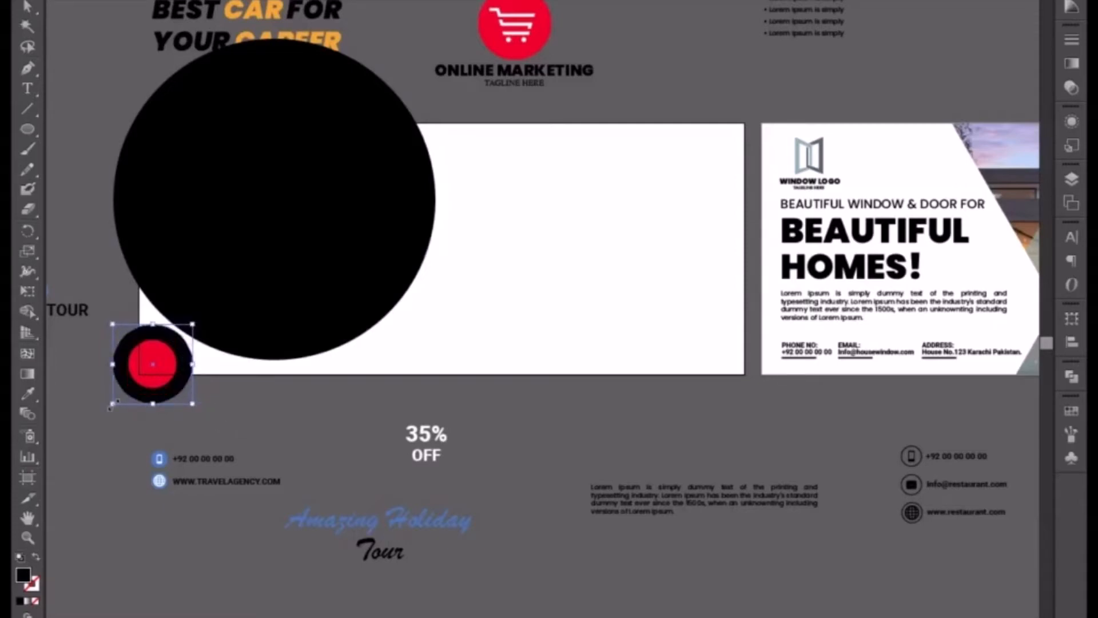
left_click(27, 394)
left_click(142, 356)
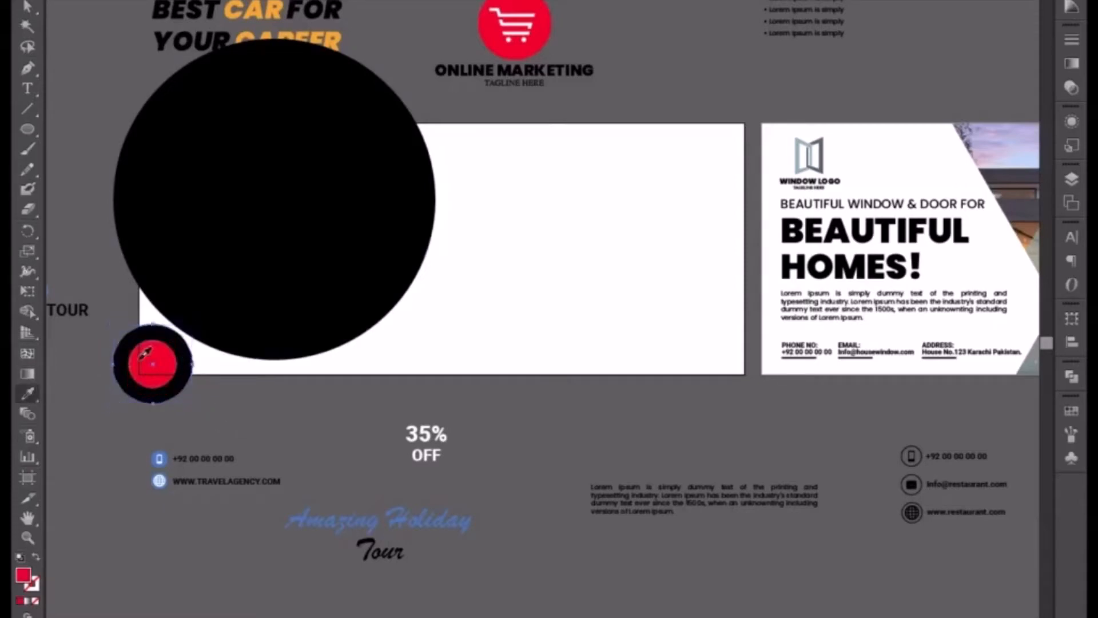
left_click(26, 7)
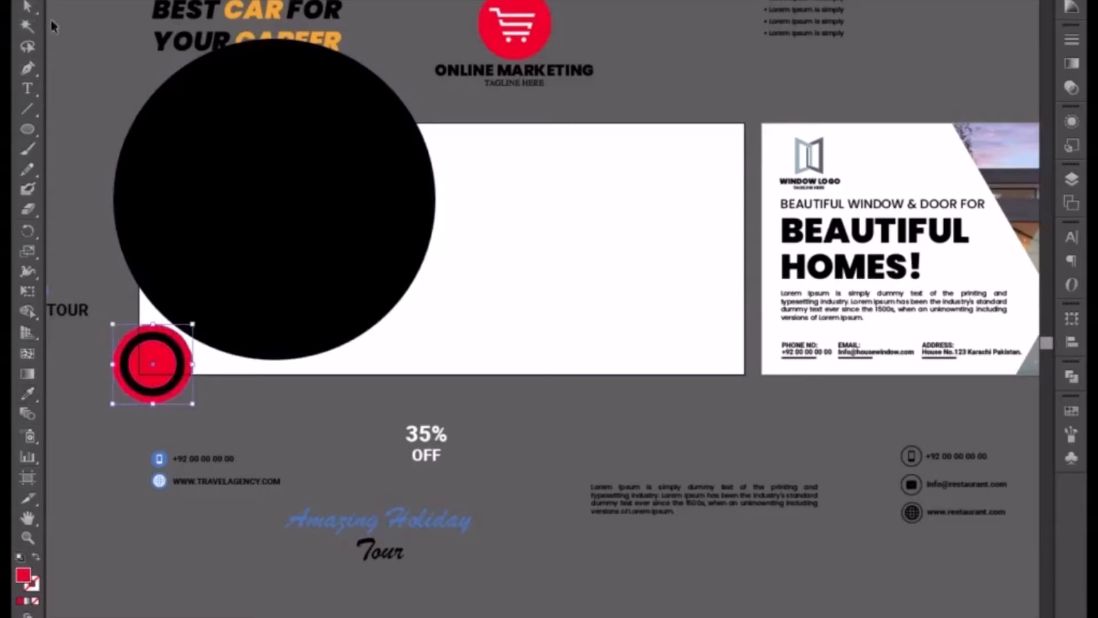
left_click(228, 407)
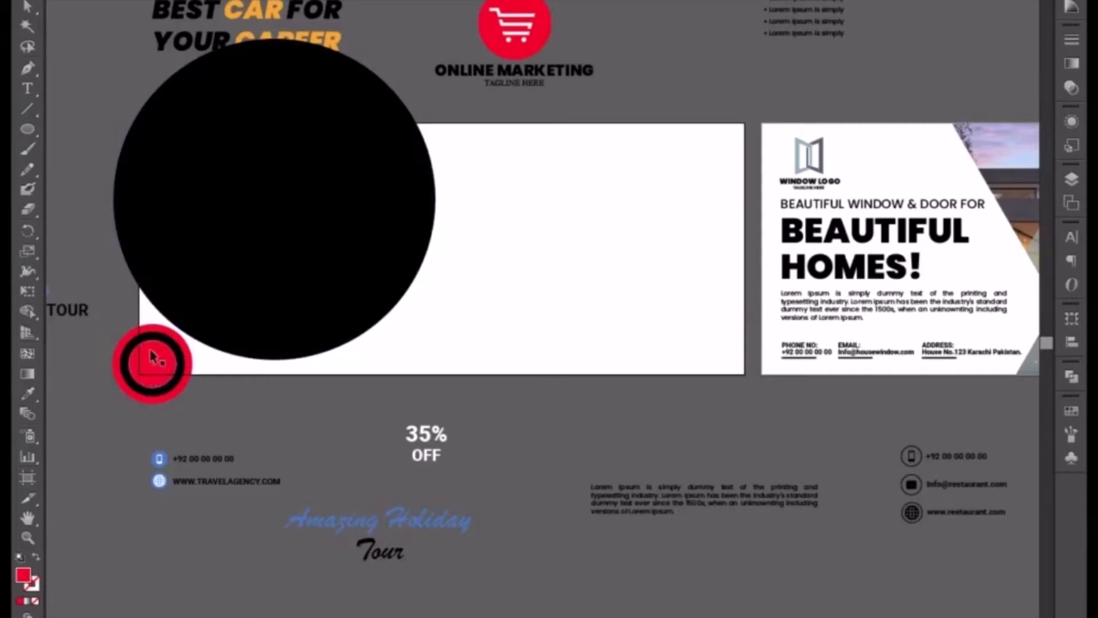
Step: Add a larger concentric copy behind the outer red circle and fill it with the inner ring's black
left_click(179, 381)
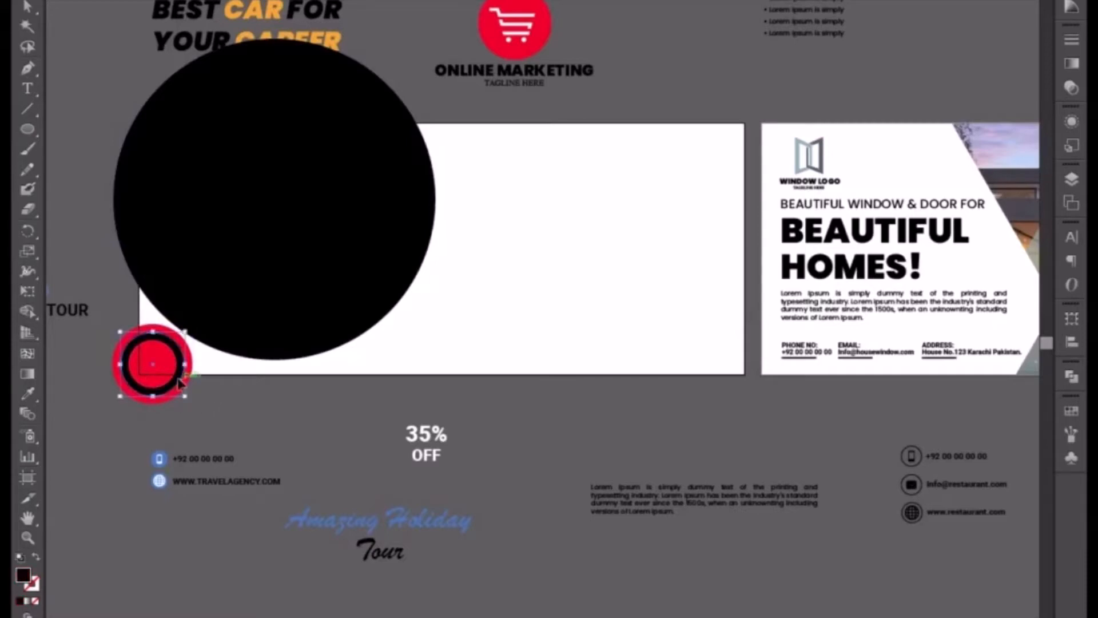
left_click(188, 386)
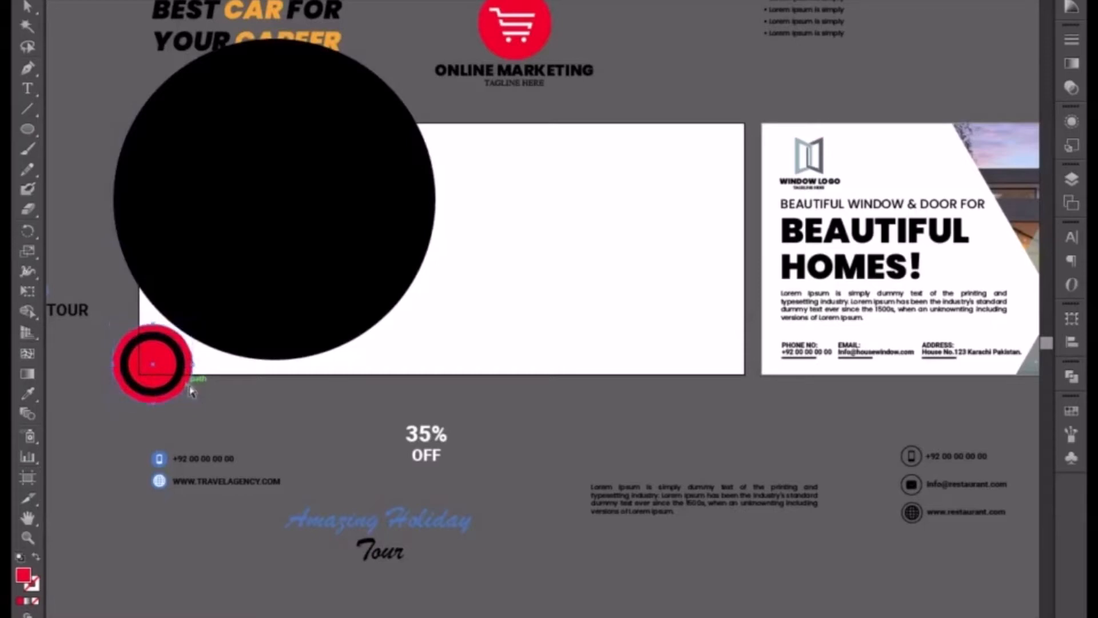
left_click(192, 393)
left_click_drag(198, 408, 208, 417)
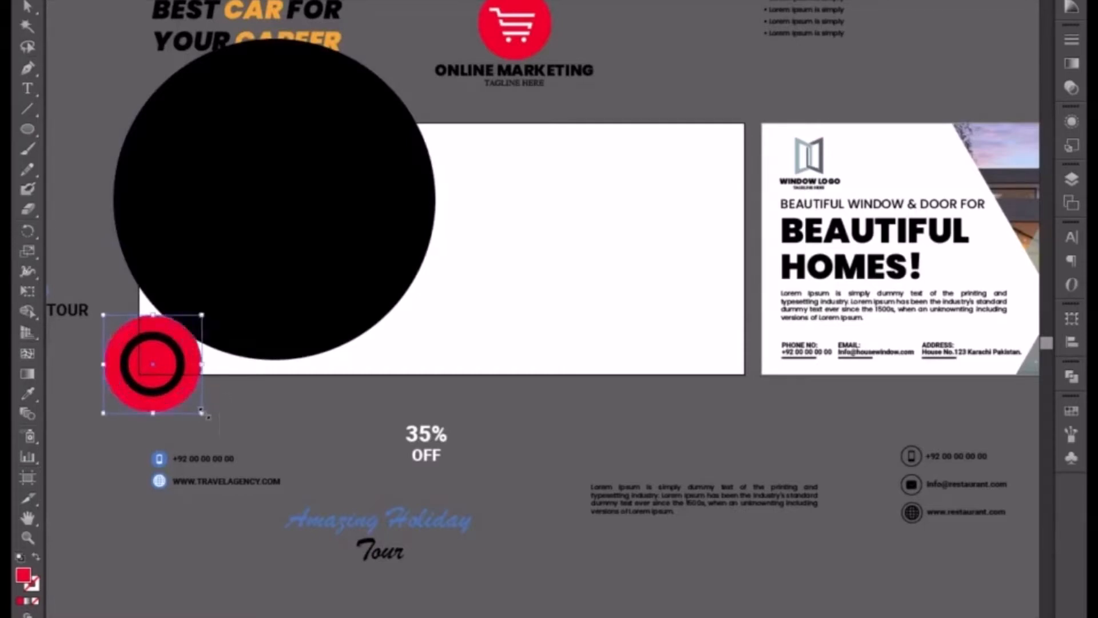
left_click(26, 393)
left_click(126, 353)
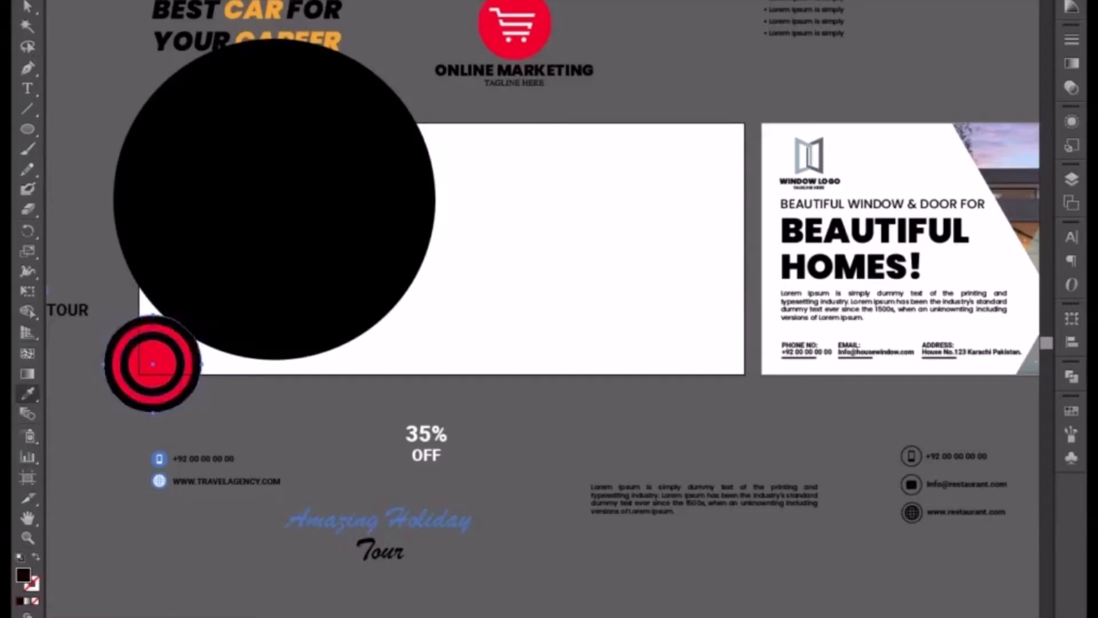
left_click(35, 5)
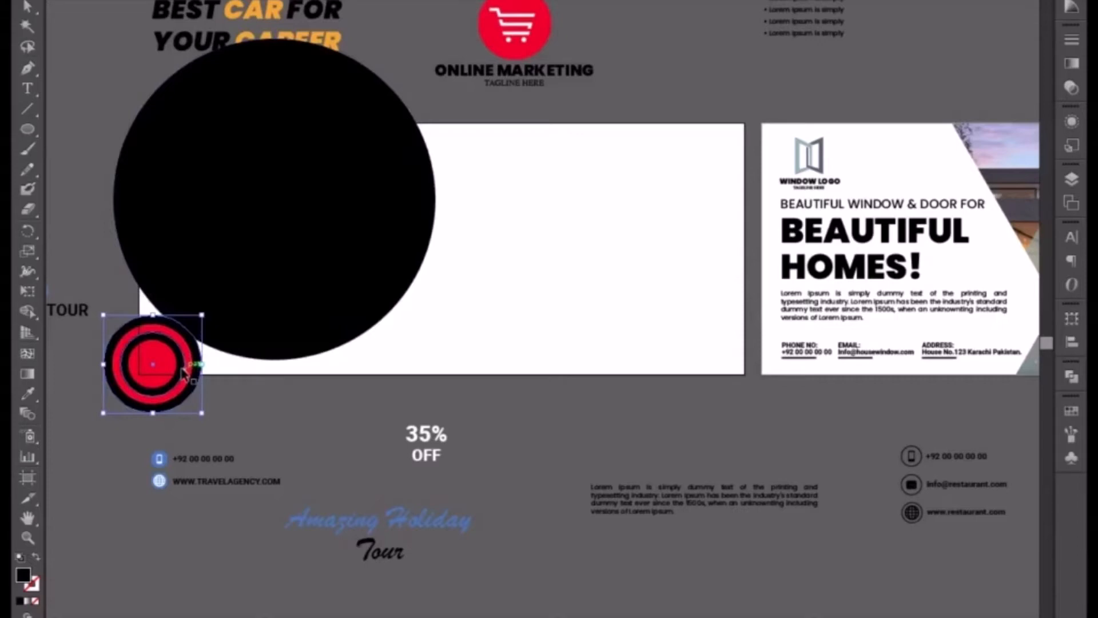
Step: Add a fifth, still larger concentric circle at the back of the ring set and fill it with the center's red
left_click(212, 407)
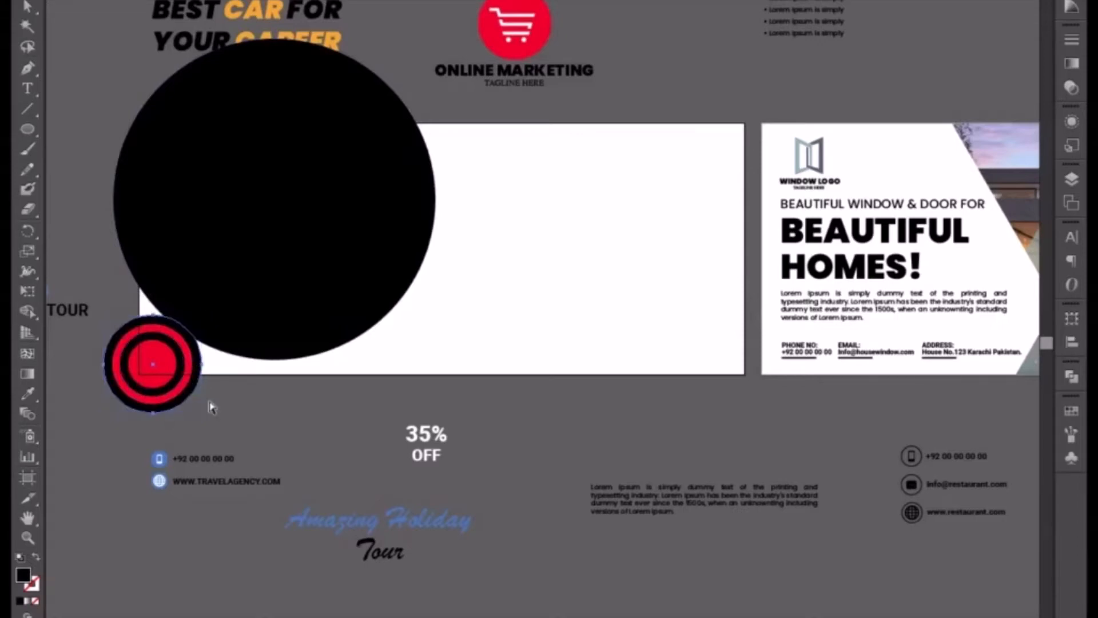
left_click_drag(206, 422, 216, 425)
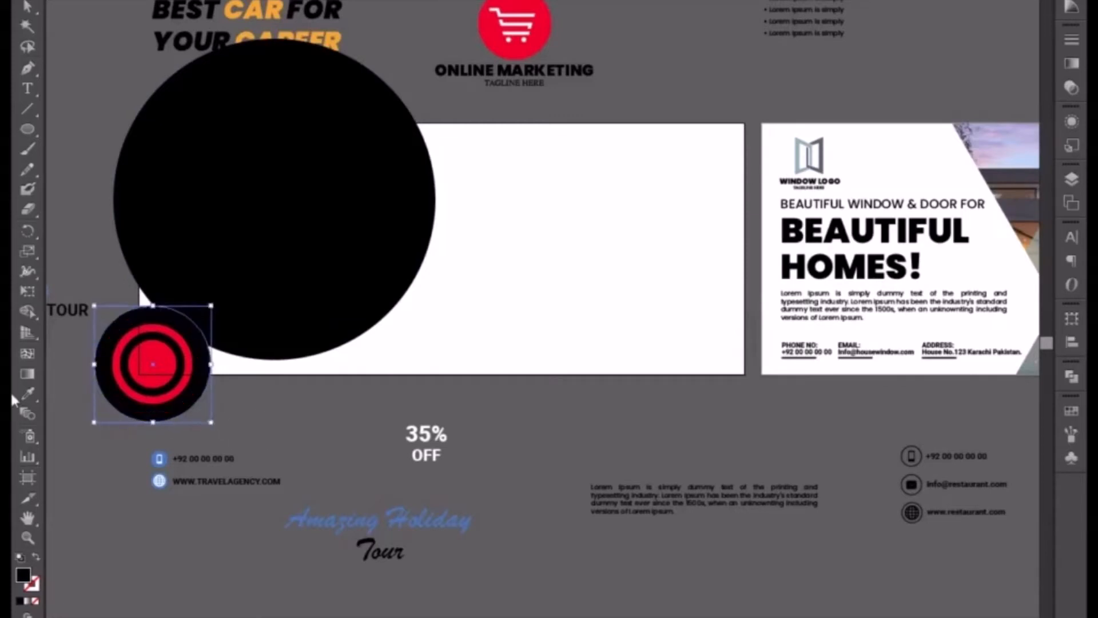
left_click(27, 394)
left_click(152, 369)
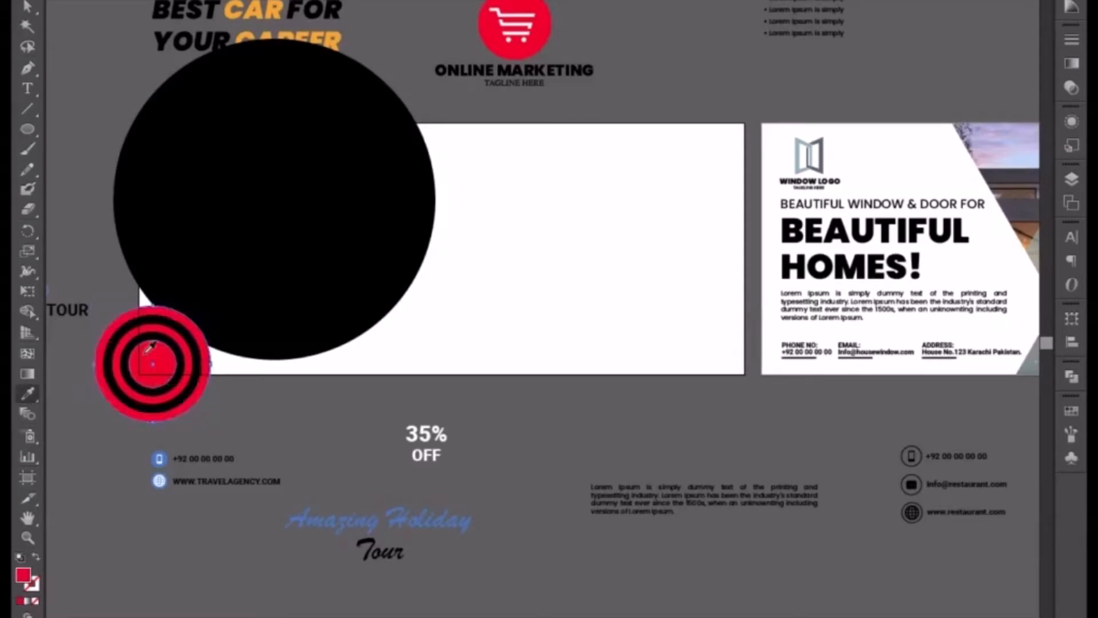
key("v")
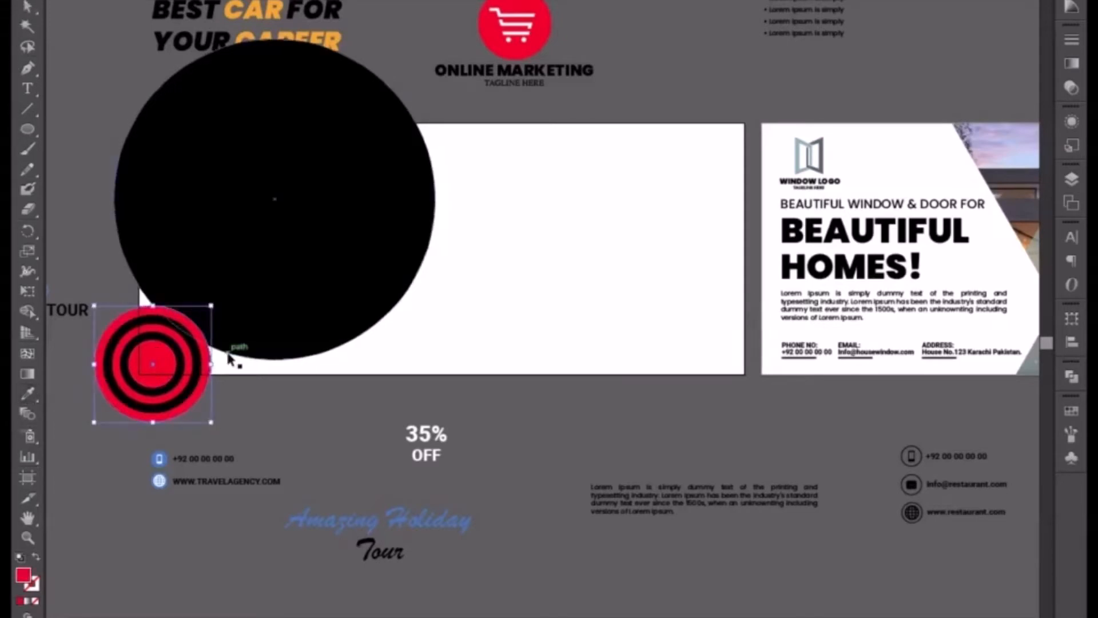
Step: Shrink the outermost red circle slightly around its center to narrow the outer red band
key("ctrl+equal")
left_click_drag(196, 351, 441, 343)
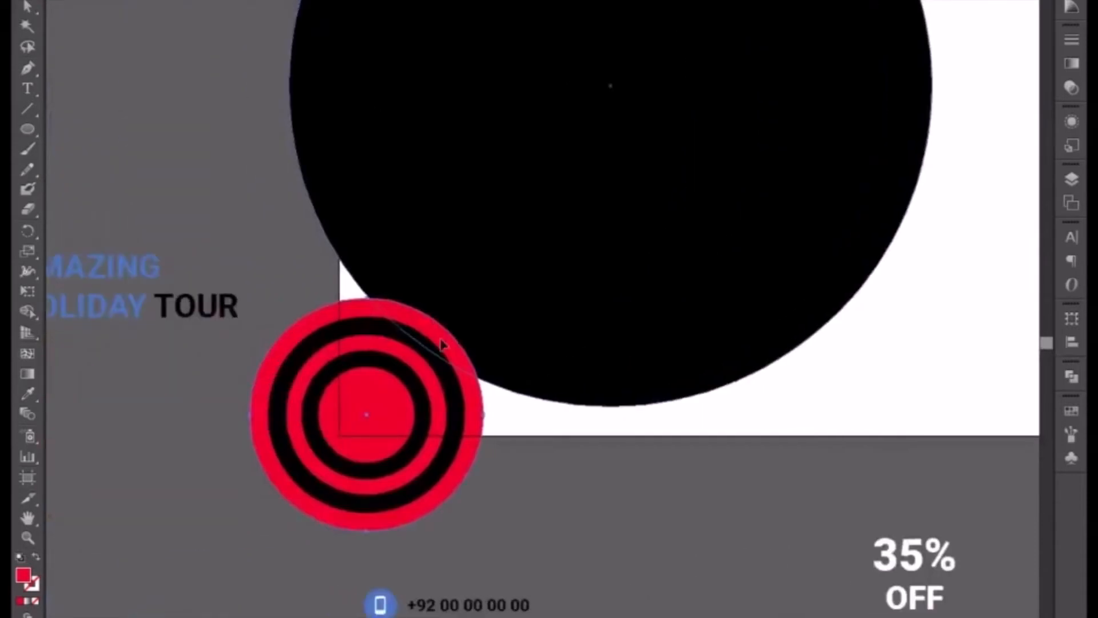
left_click(441, 344)
key("ctrl+equal")
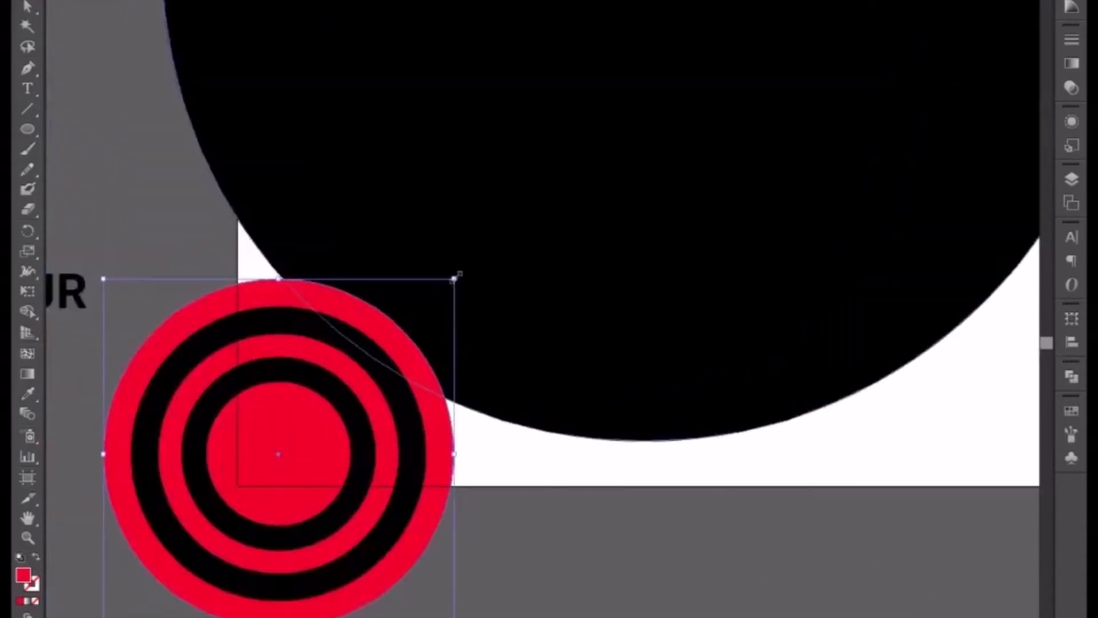
left_click_drag(454, 279, 456, 283)
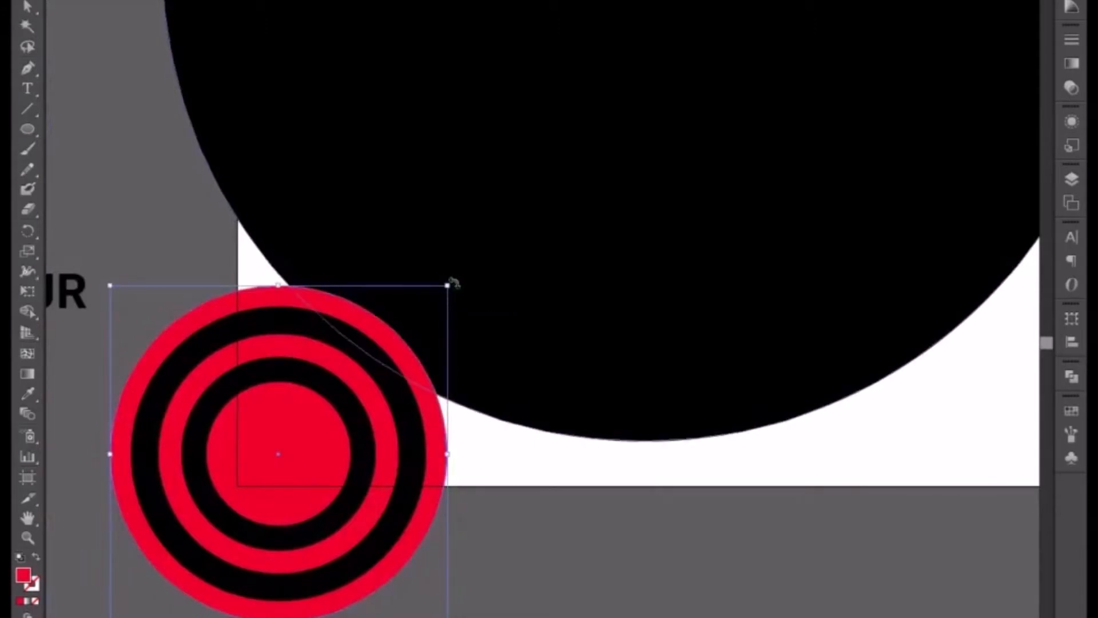
left_click(497, 481)
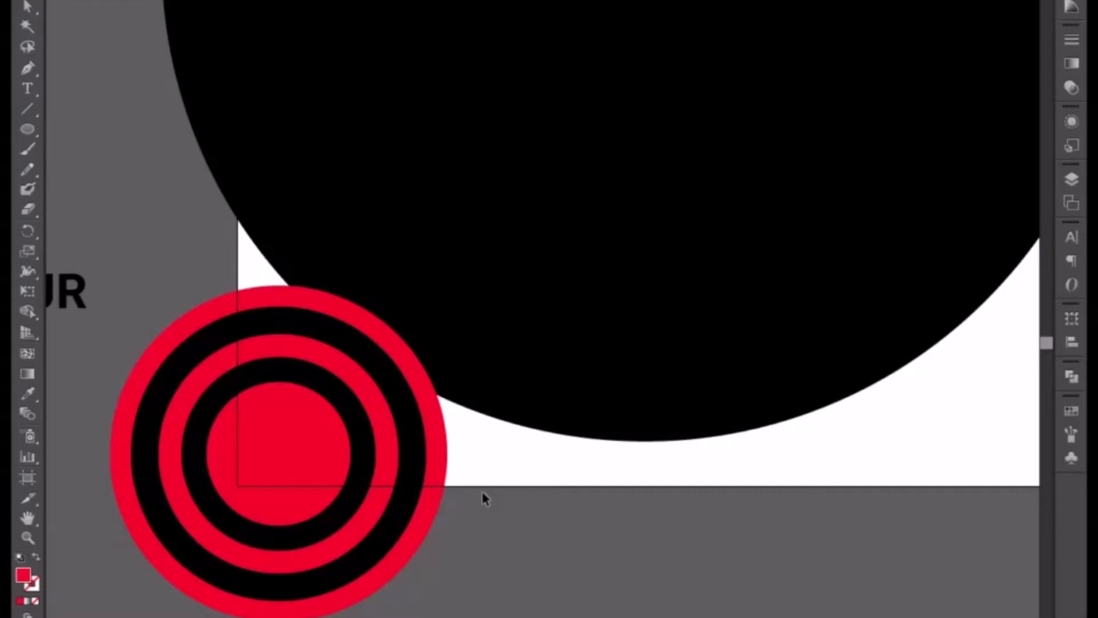
left_click_drag(308, 455, 309, 454)
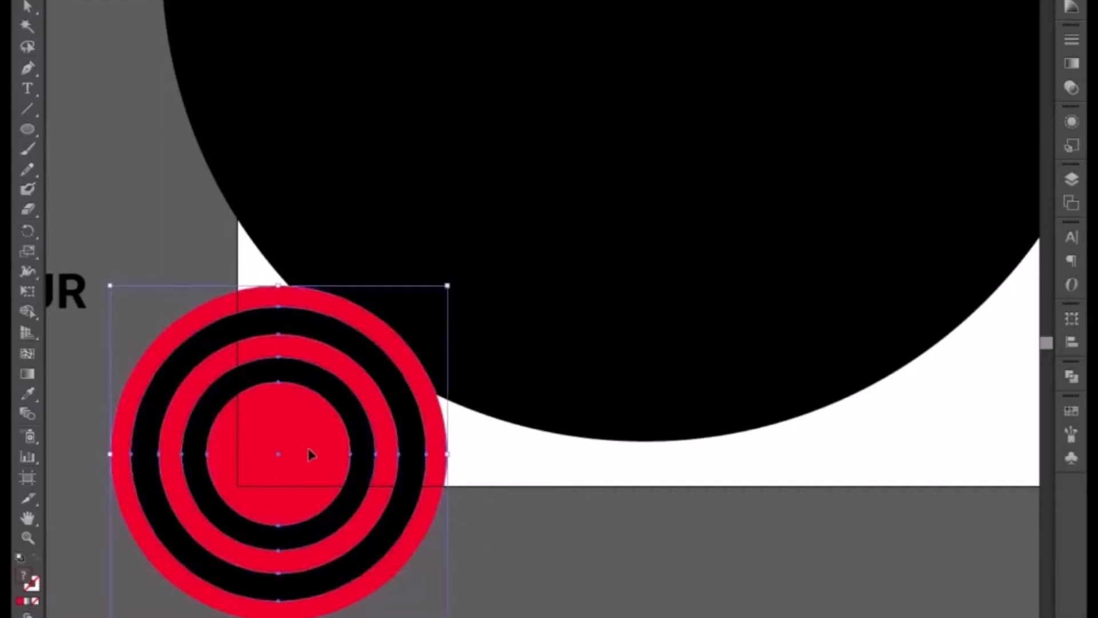
left_click(519, 556)
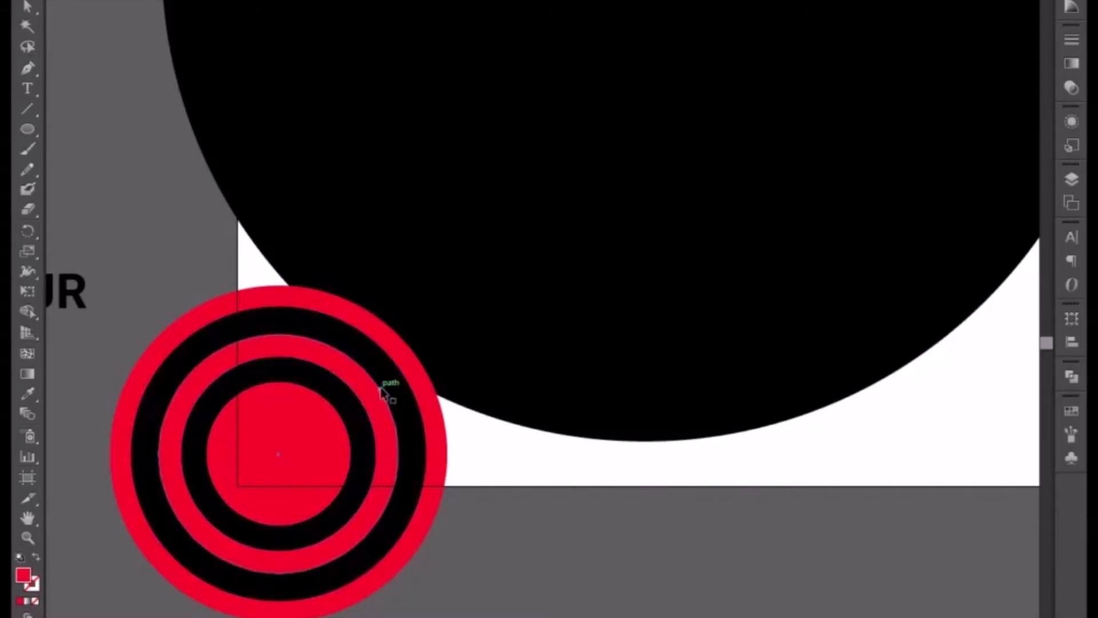
Step: Place an enlarged concentric copy behind the outermost red circle and fill it with the inner ring's black
left_click(417, 367)
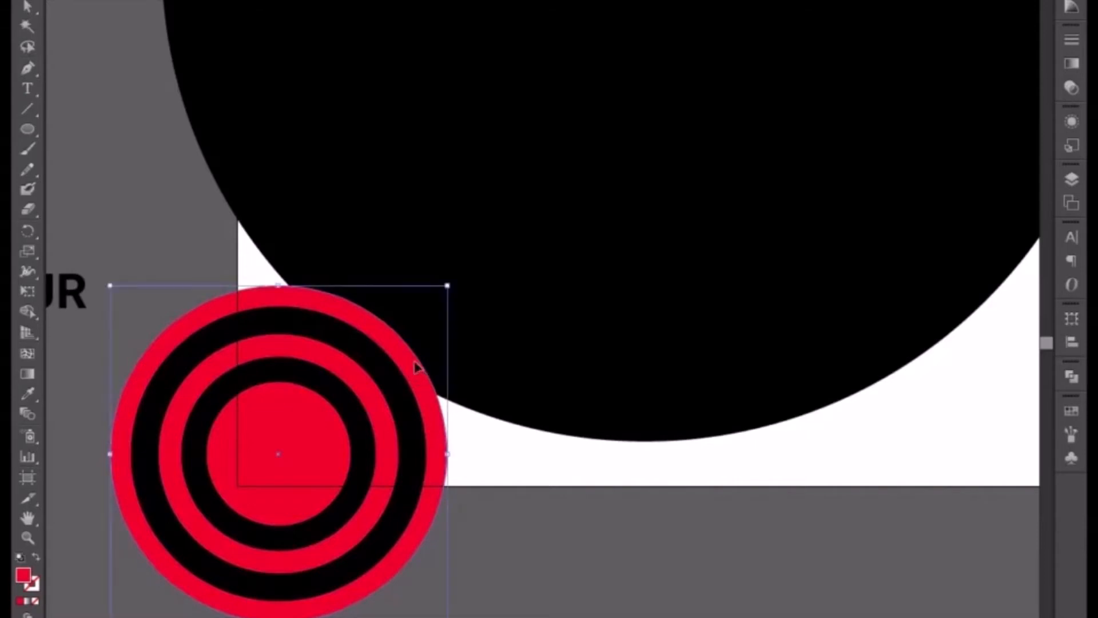
left_click_drag(417, 368, 418, 369)
left_click(417, 368)
left_click_drag(446, 288, 471, 264)
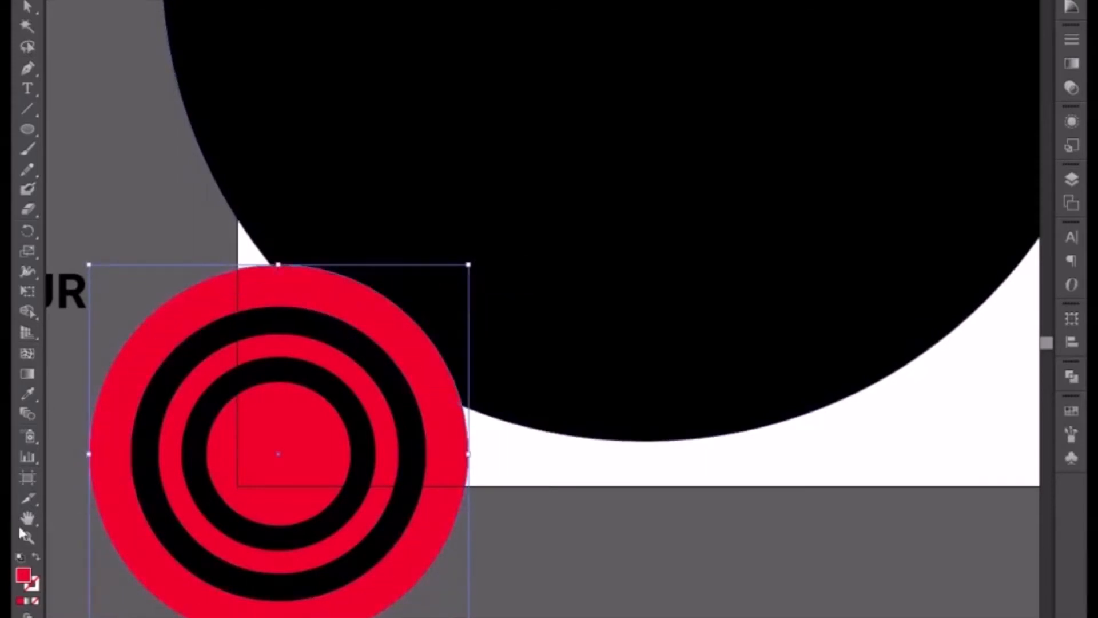
left_click(28, 393)
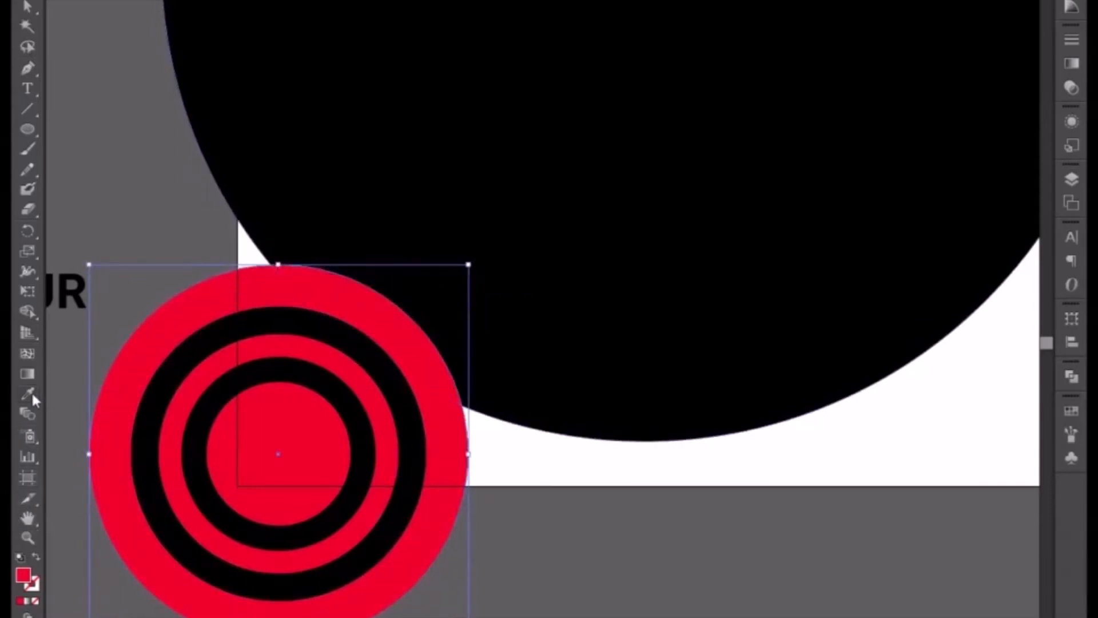
left_click(312, 380)
key("v")
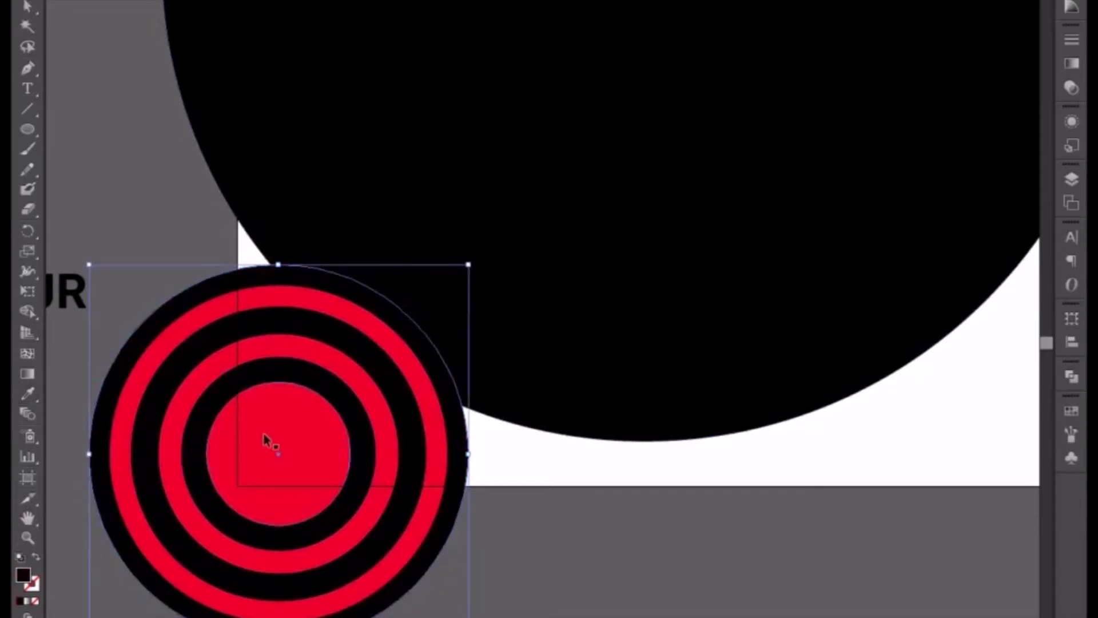
left_click(283, 436)
left_click(322, 372, "shift")
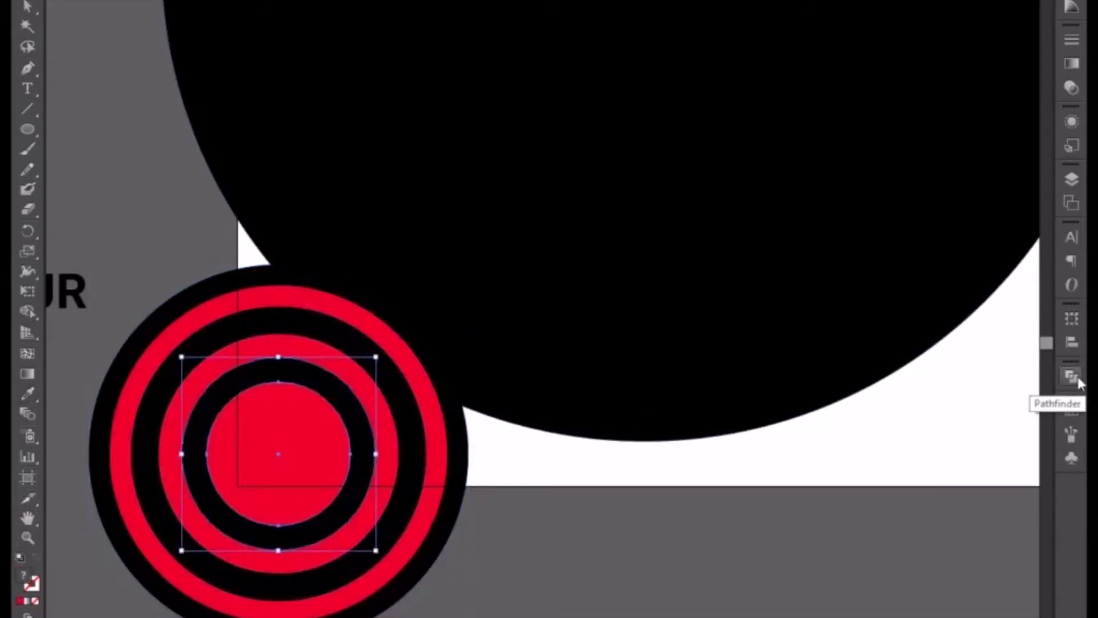
left_click(637, 498)
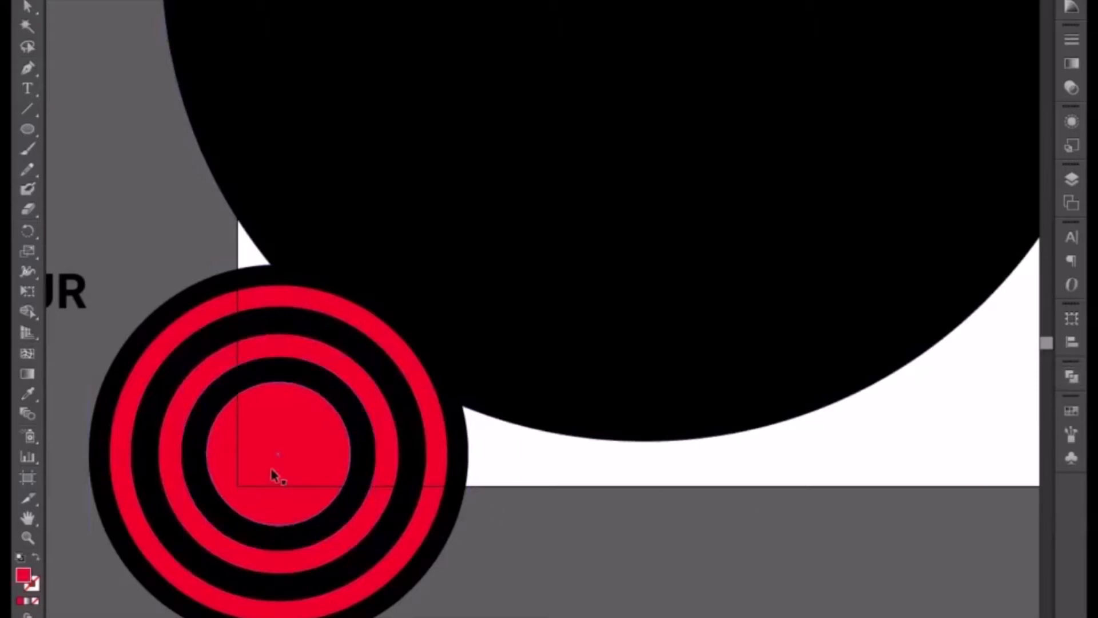
Step: Divide the red center circle and the innermost black circle with Pathfinder
left_click(273, 475)
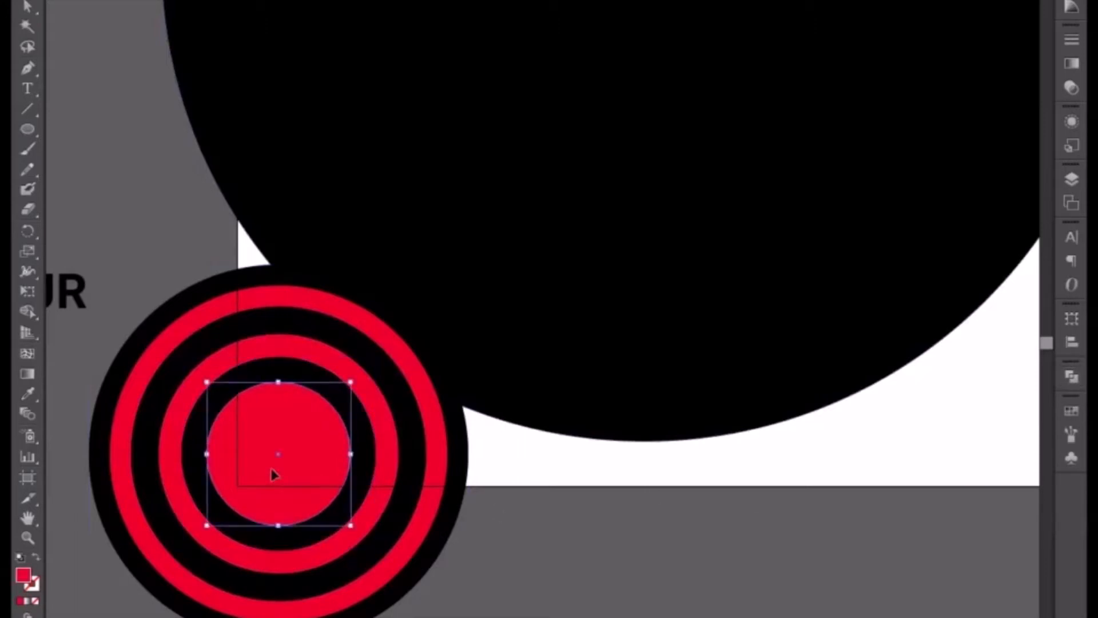
key("a")
key("v")
left_click(334, 398, "shift")
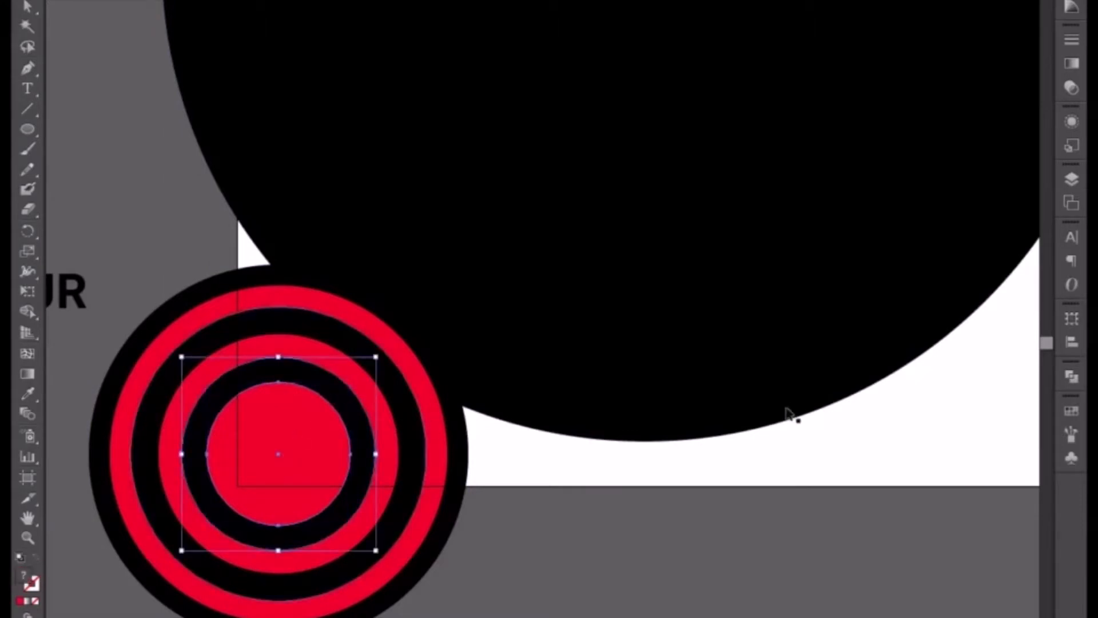
left_click(1072, 377)
left_click(879, 448)
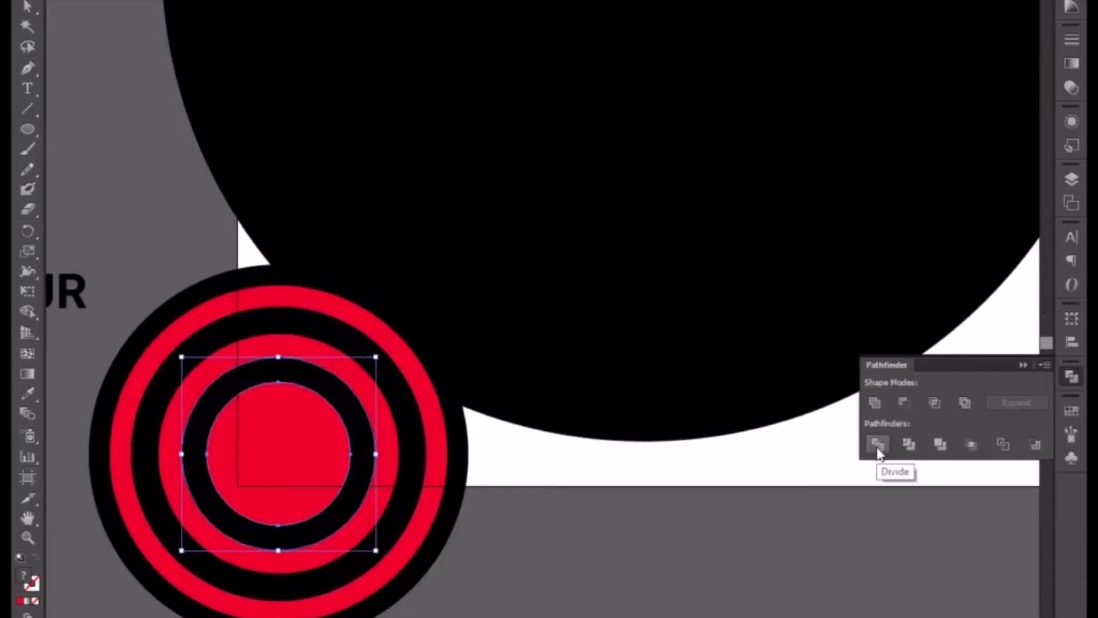
Step: Ungroup the divided center shapes and delete the red center piece from the innermost black ring
right_click(316, 473)
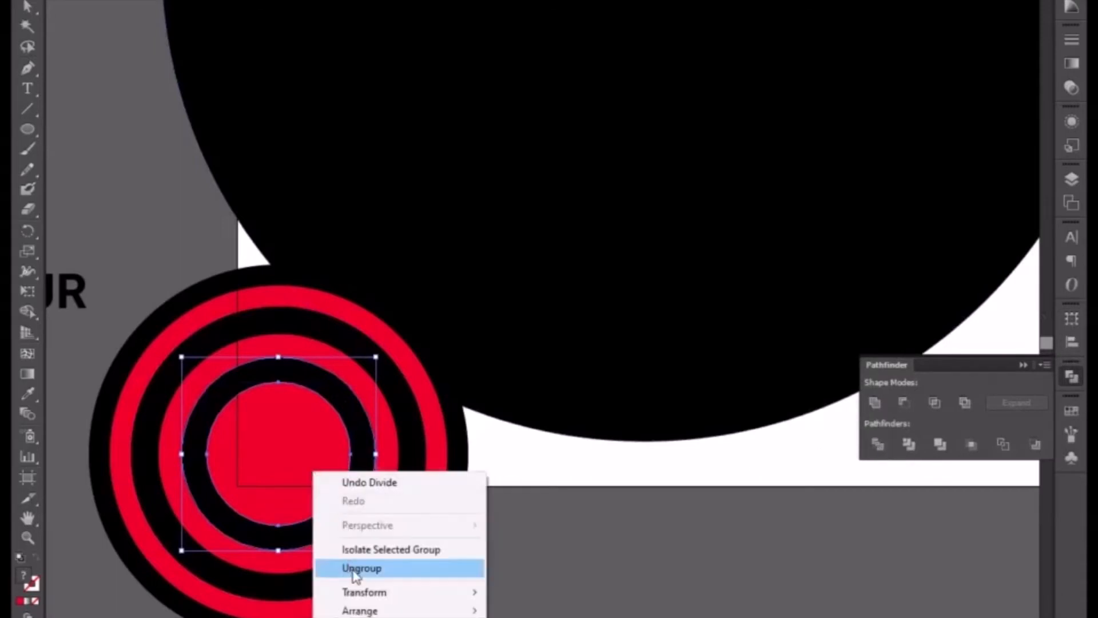
left_click(372, 569)
left_click(536, 571)
left_click(301, 472)
key("Delete")
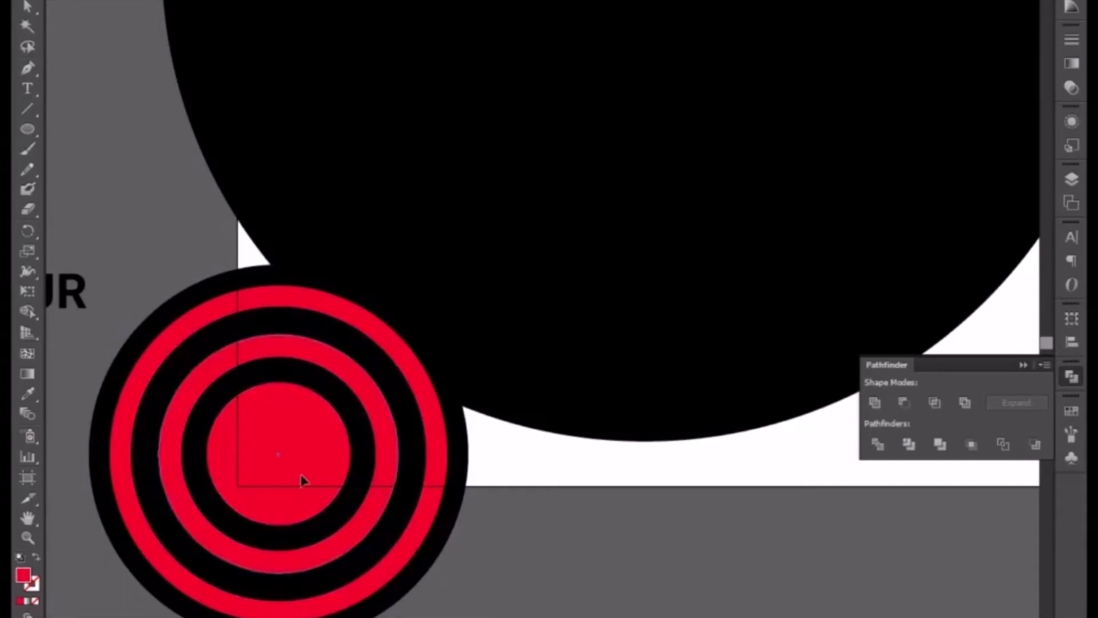
Step: Divide the middle red circle and the black circle directly behind it with Pathfinder
left_click(332, 352)
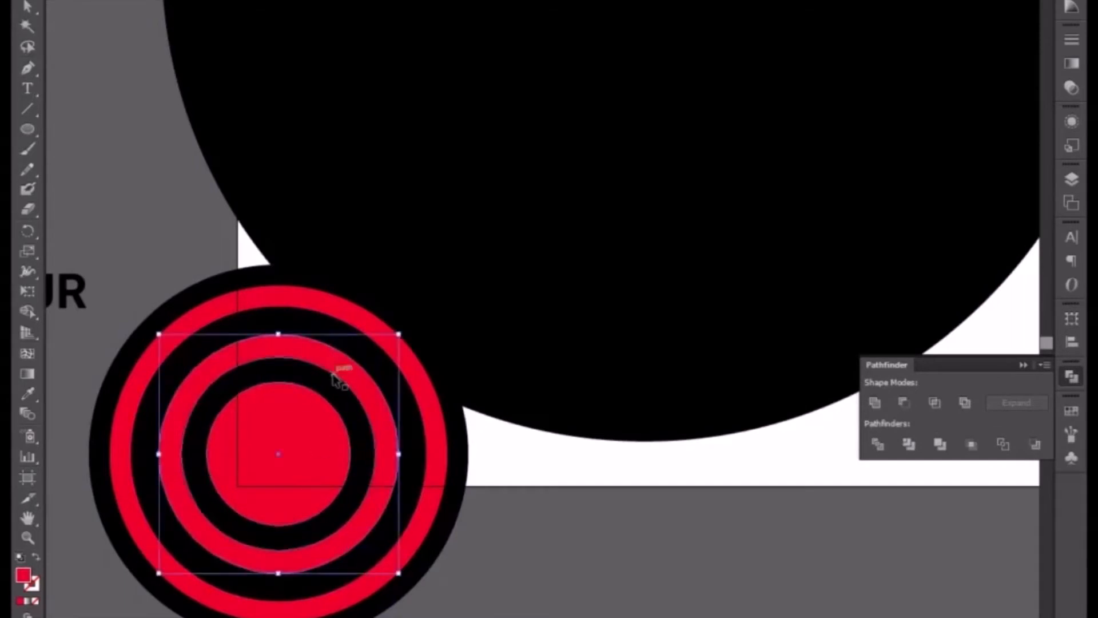
left_click(351, 338)
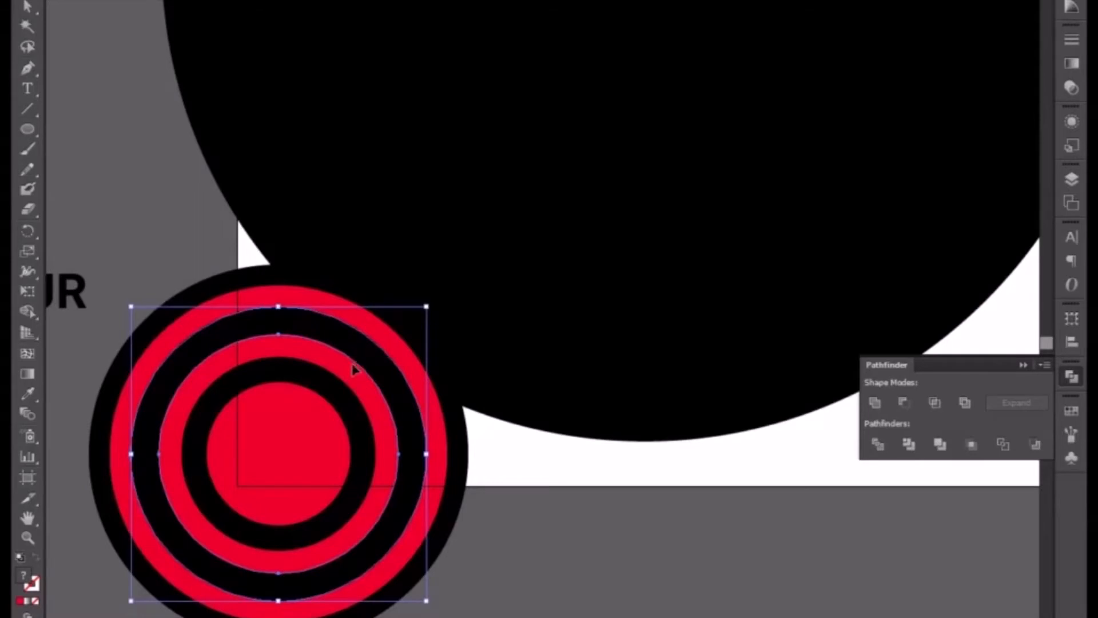
double_click(355, 372)
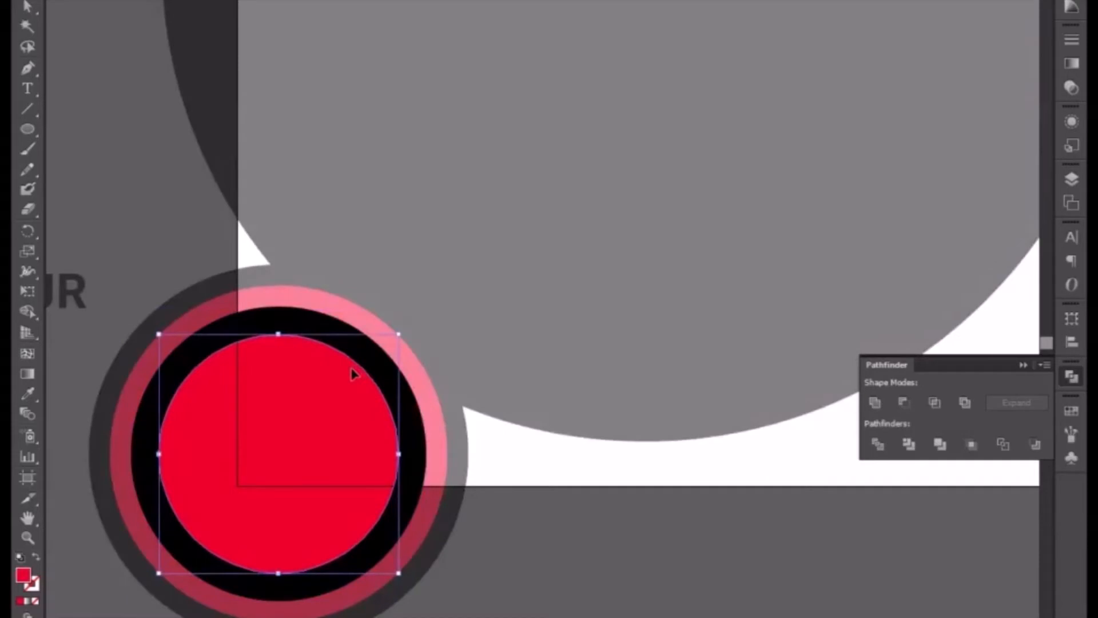
double_click(518, 530)
Step: Ungroup the divided middle pair and delete its red inner piece, leaving the middle black ring
left_click(375, 371)
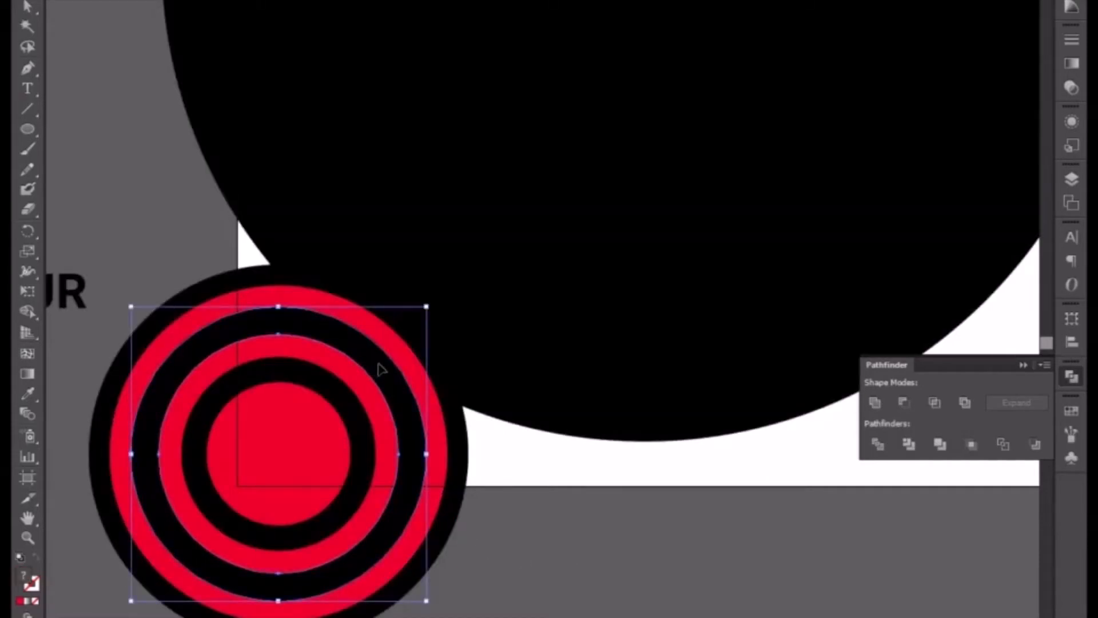
right_click(381, 366)
left_click(433, 459)
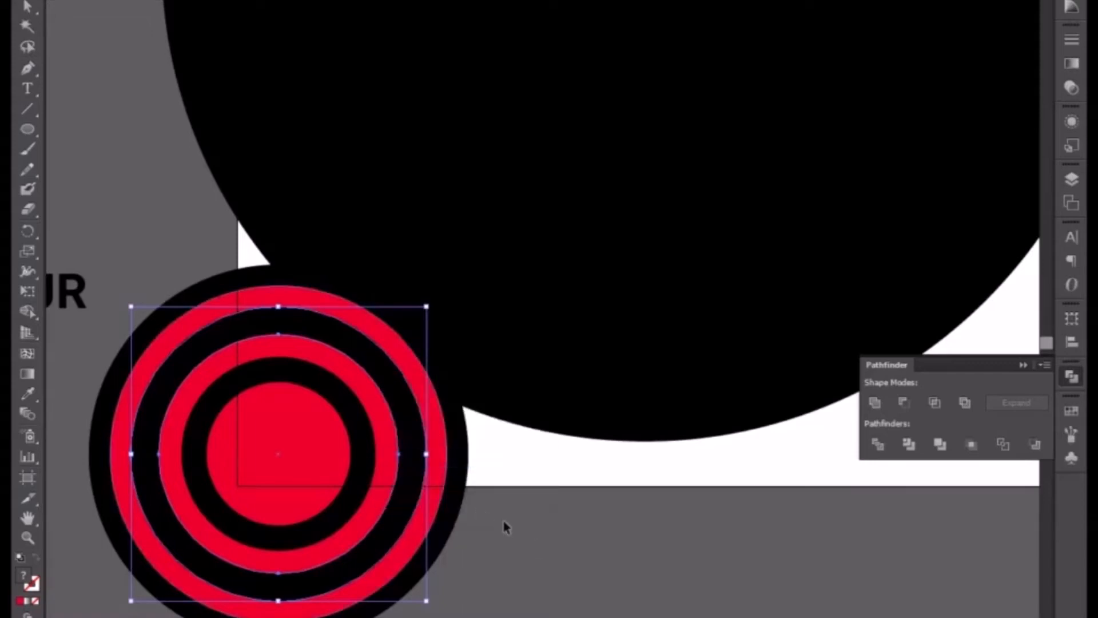
left_click(538, 544)
left_click(385, 422)
key("Delete")
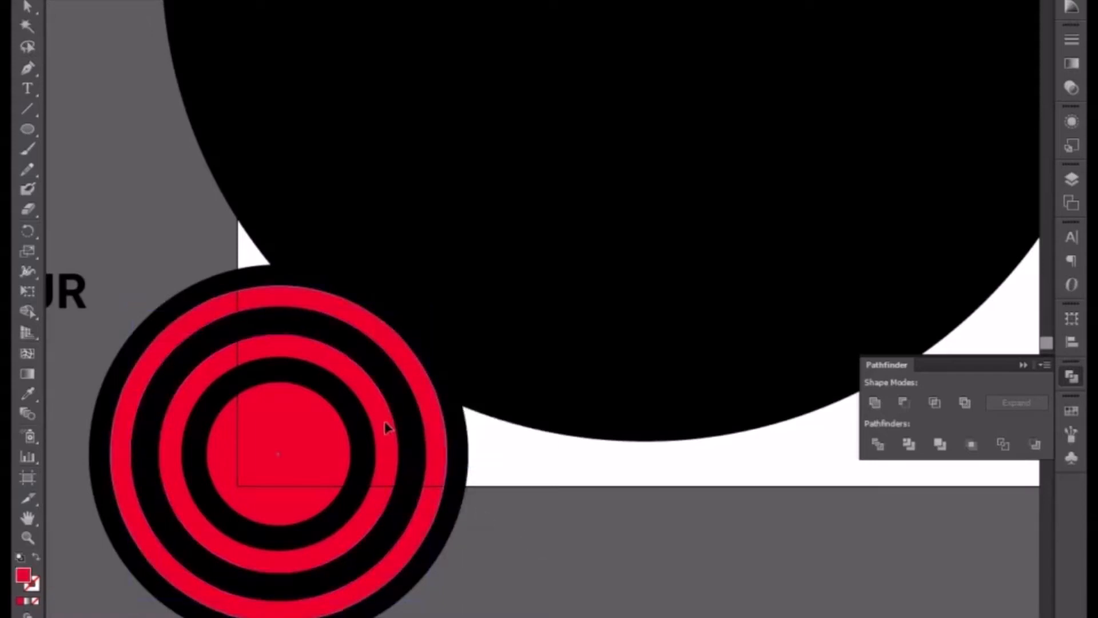
Step: Divide the outer red circle and the outermost black circle with Pathfinder
left_click(266, 447)
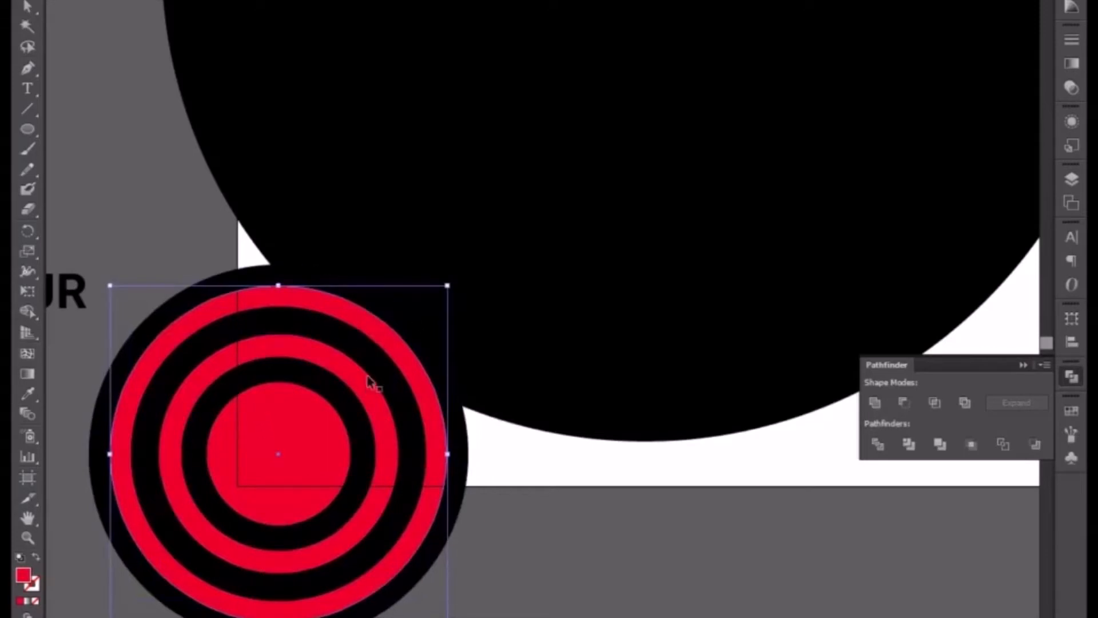
left_click(397, 316, "shift")
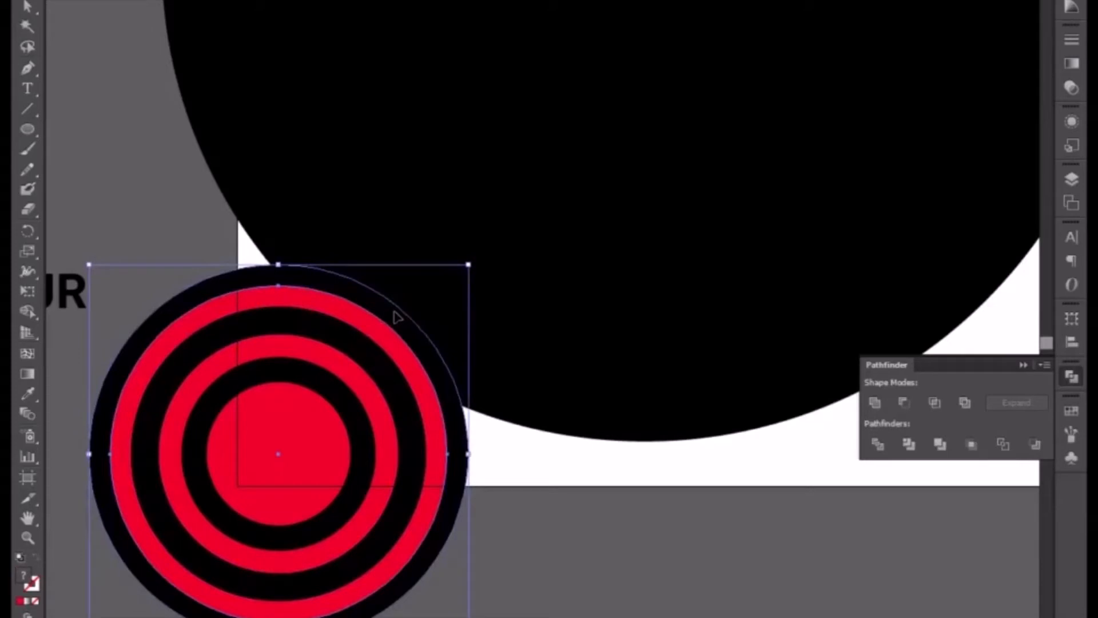
left_click(878, 445)
Step: Ungroup the divided outer pair and delete its red inner piece, leaving the outer black ring
right_click(363, 315)
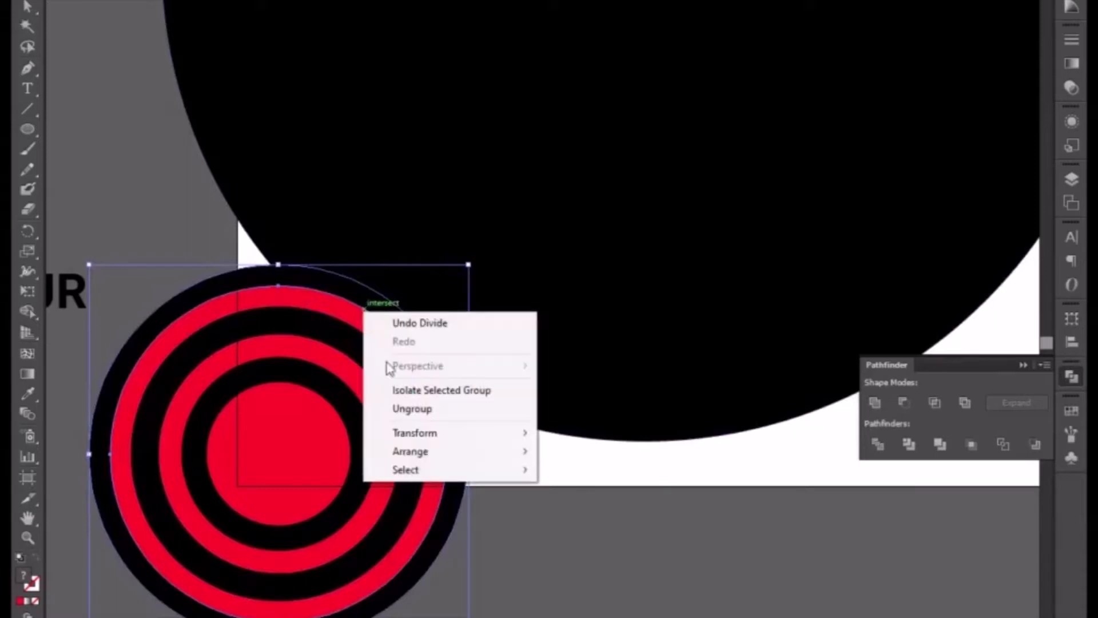
left_click(413, 410)
left_click(583, 578)
left_click(430, 409)
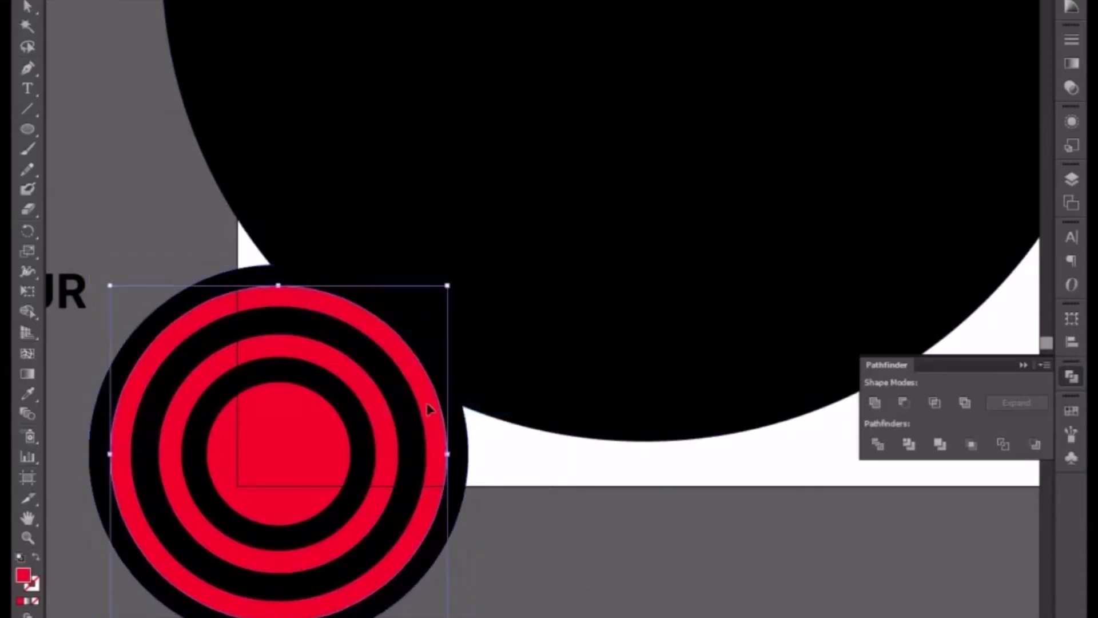
key("Delete")
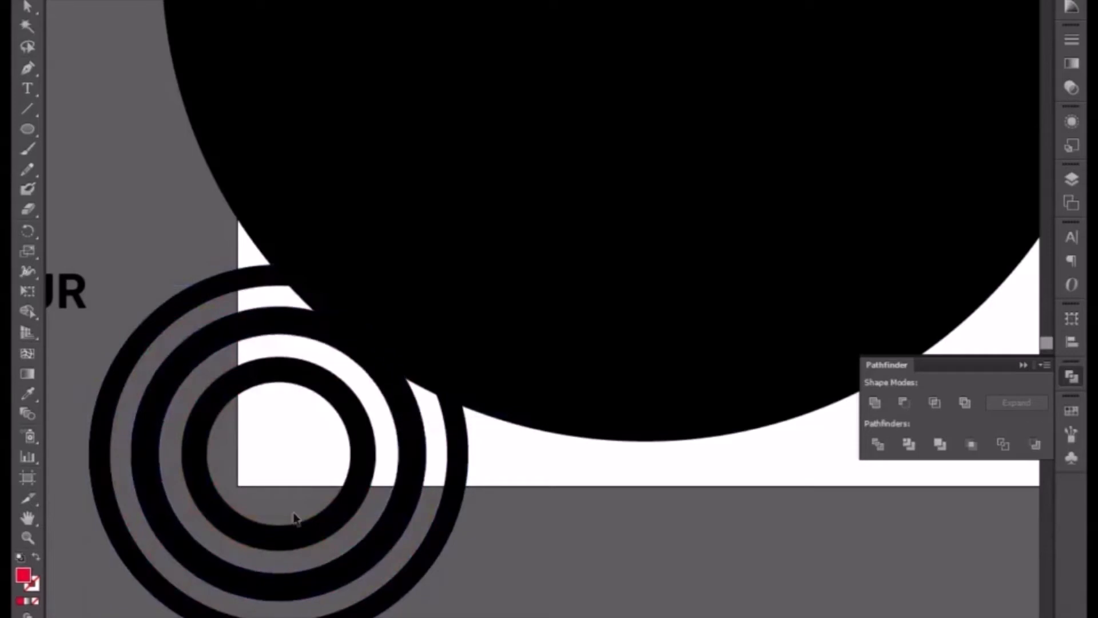
Step: Paste the copied red center circle in place, in front of the innermost black ring
left_click(347, 408)
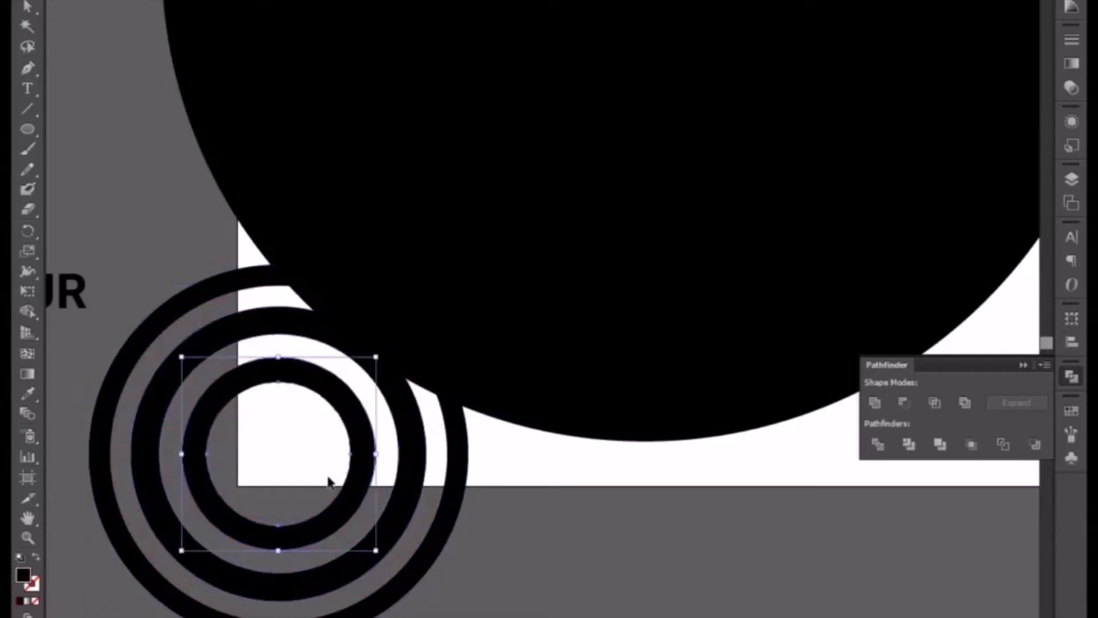
key("ctrl+f")
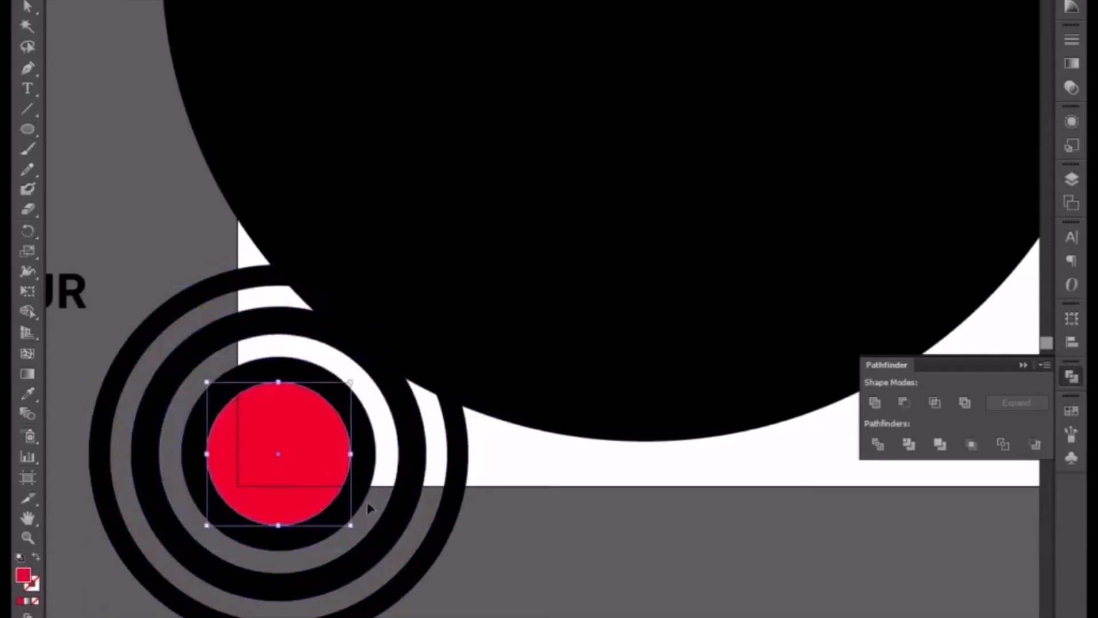
left_click(538, 596)
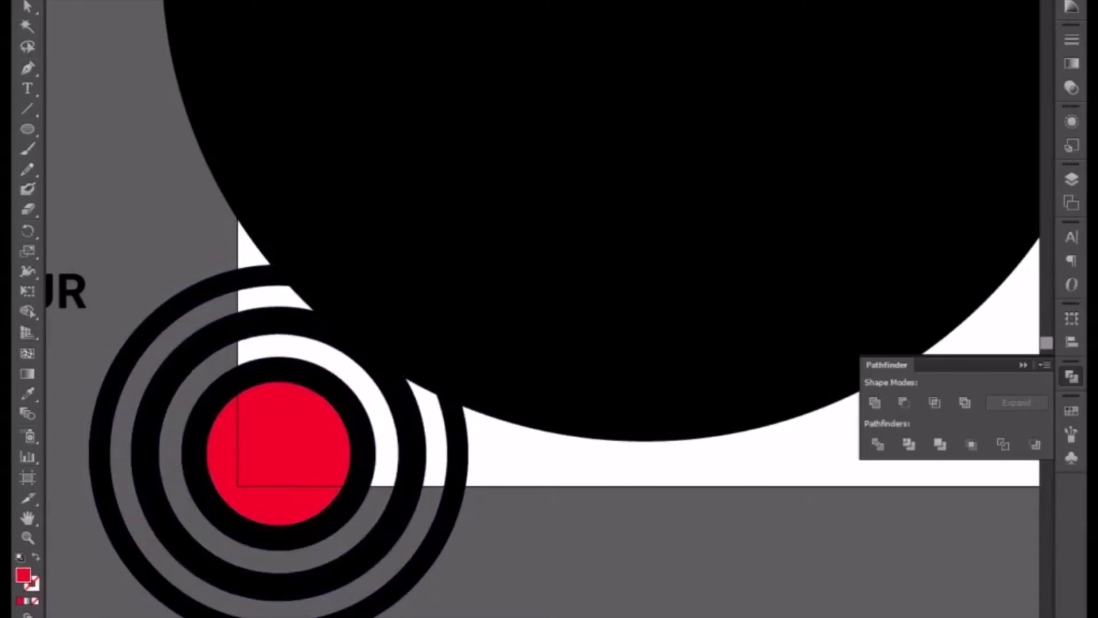
Step: Enlarge the three black rings together around their shared center, leaving a gap around the red circle
left_click(345, 542)
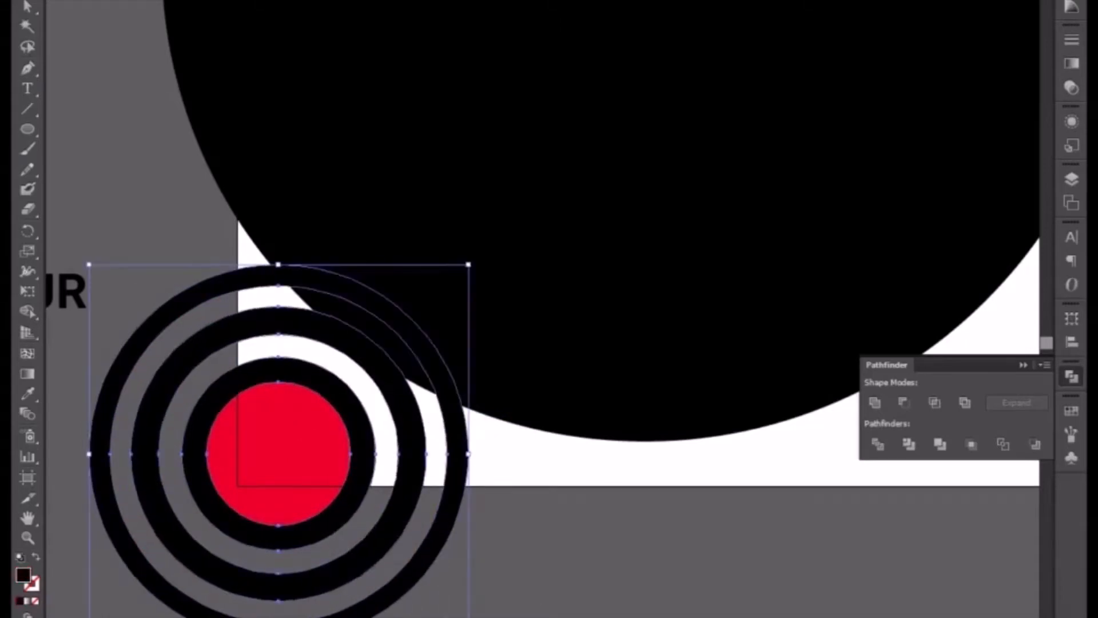
left_click_drag(468, 264, 506, 227)
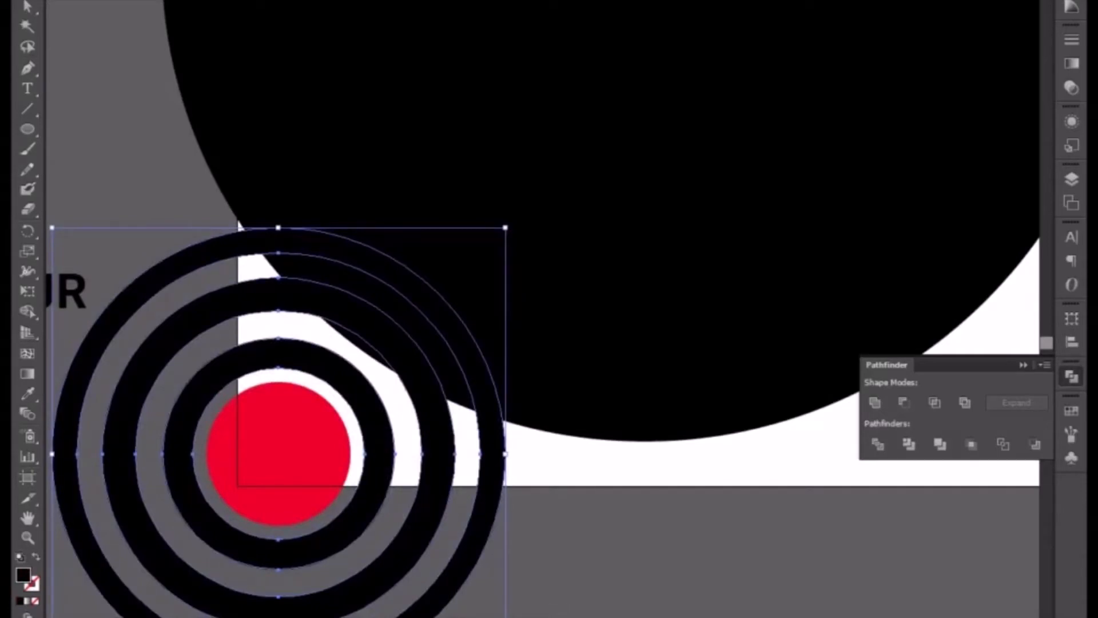
key("ctrl+minus")
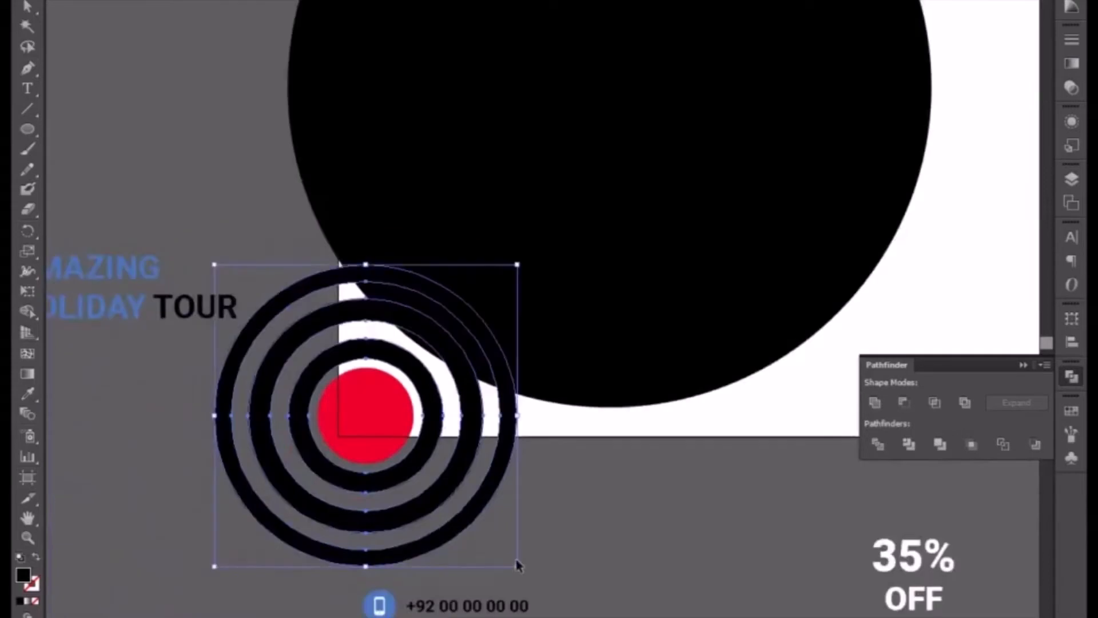
left_click(567, 544)
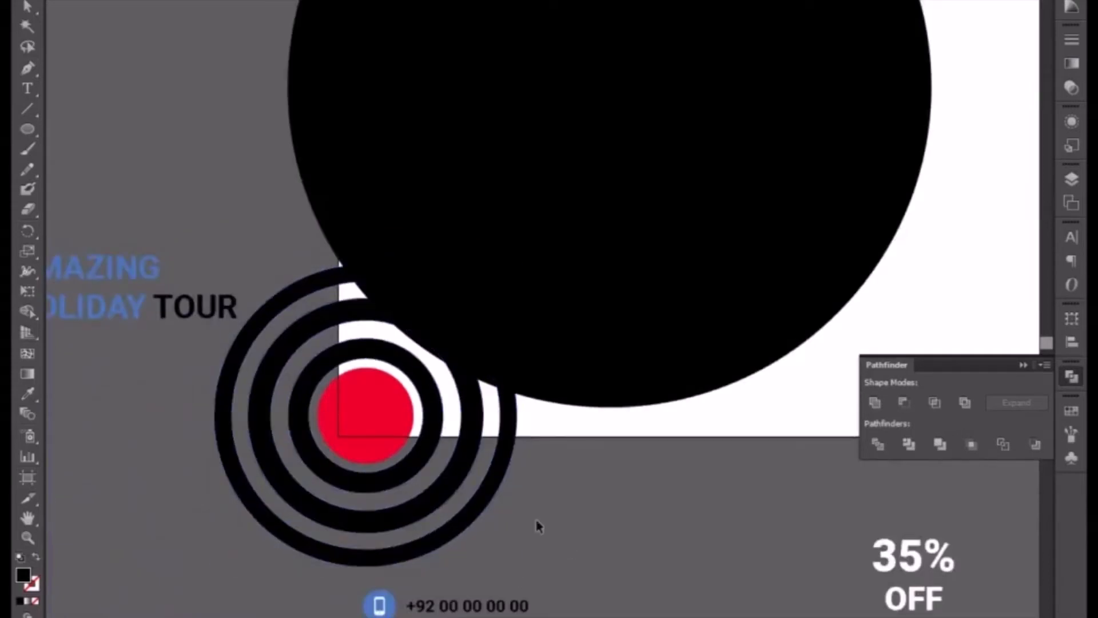
Step: Try to enlarge a copy of the innermost black ring around its center to cover the middle ring
left_click(420, 473)
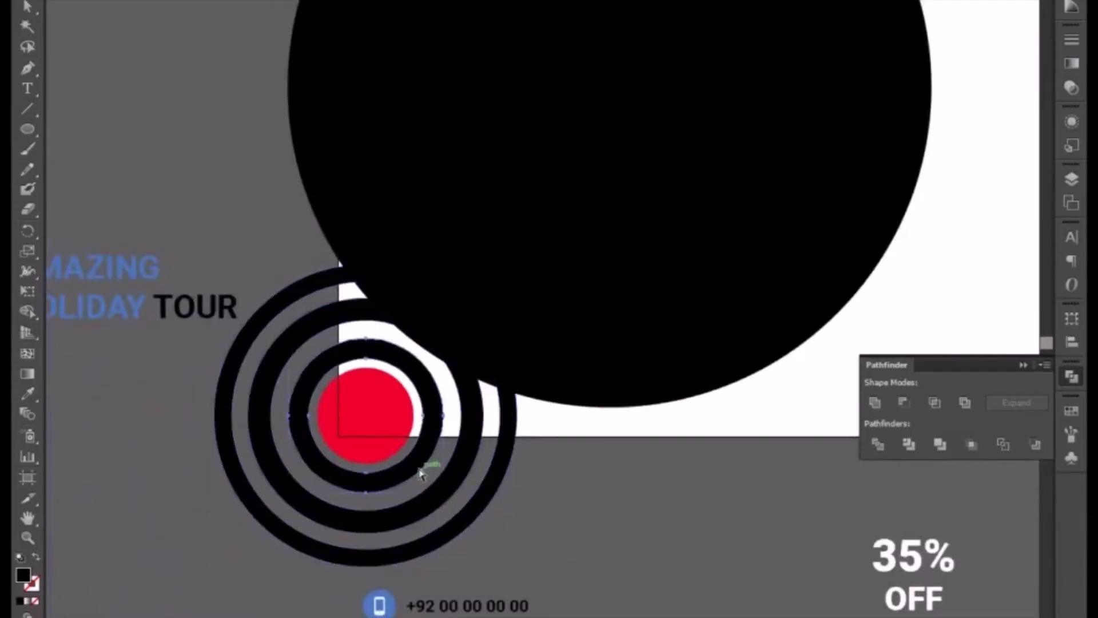
key("ctrl+plus")
left_click(424, 540)
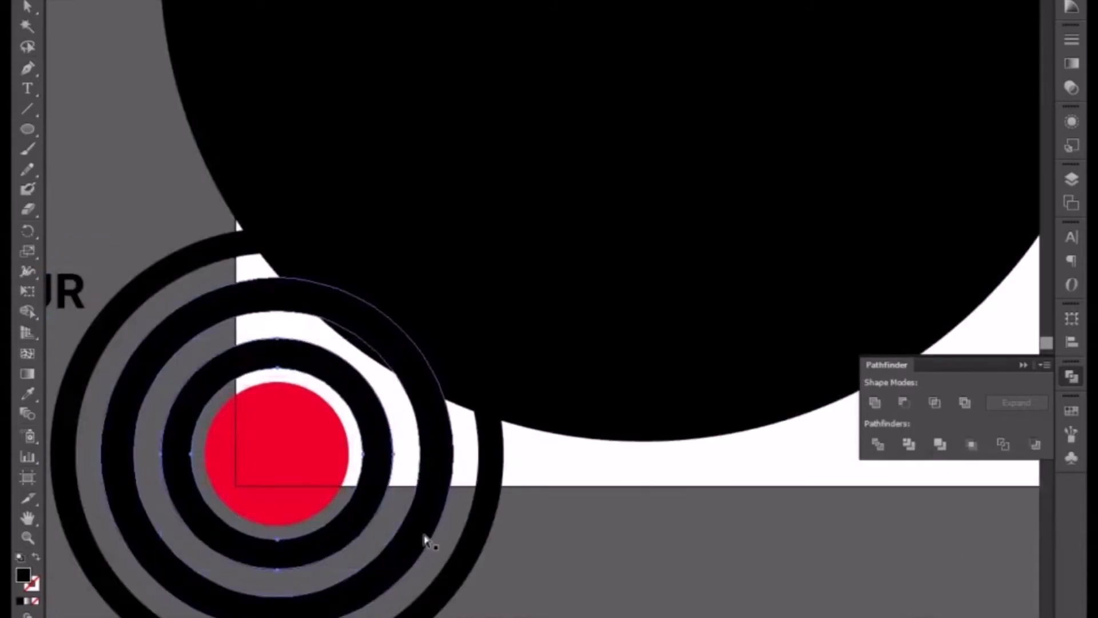
left_click(394, 584)
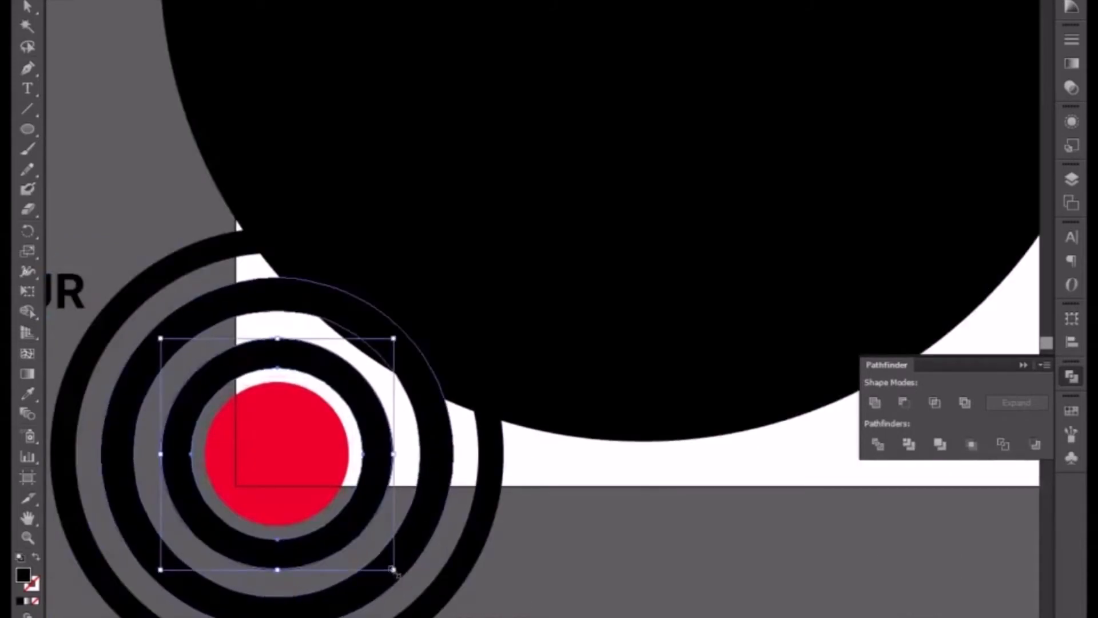
left_click_drag(395, 572, 469, 617)
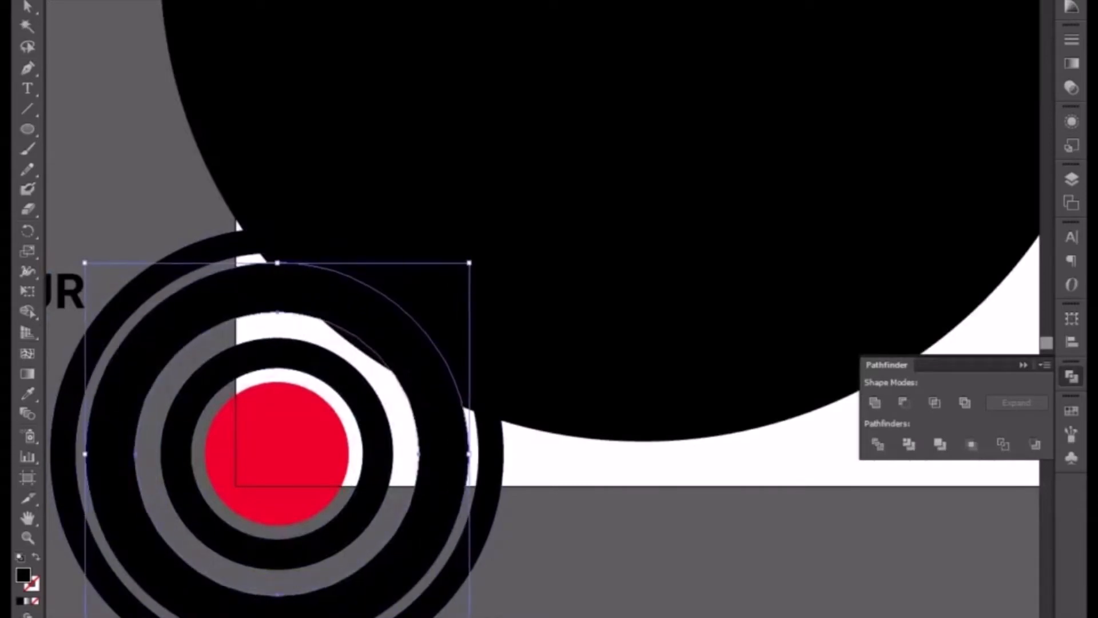
key("ctrl+z")
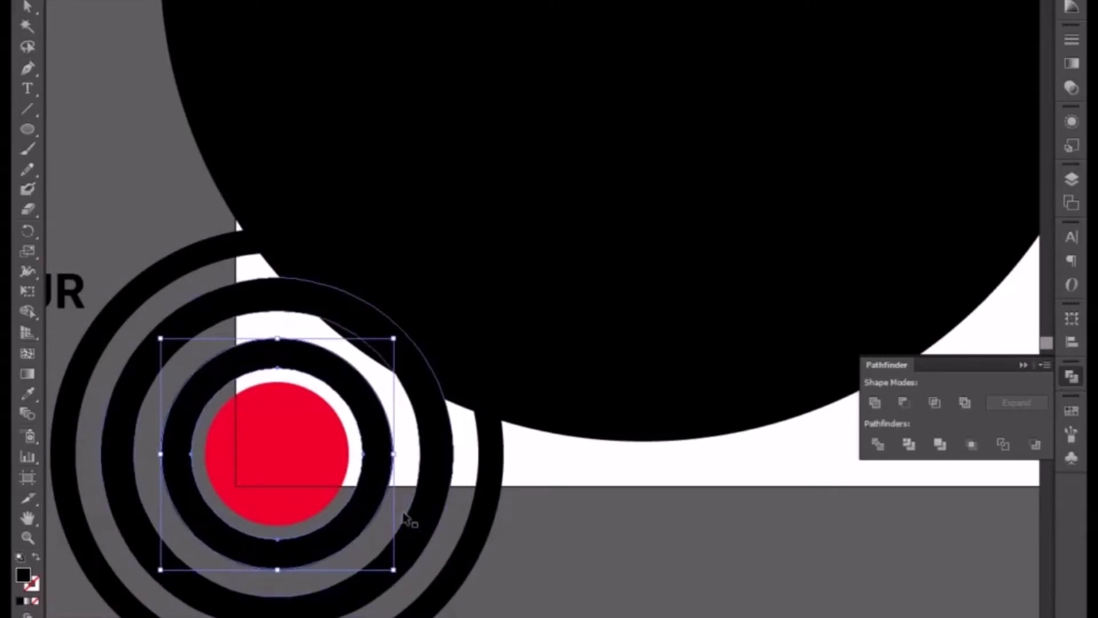
Step: Release the innermost black ring's compound path and delete its smaller inner circle
right_click(376, 484)
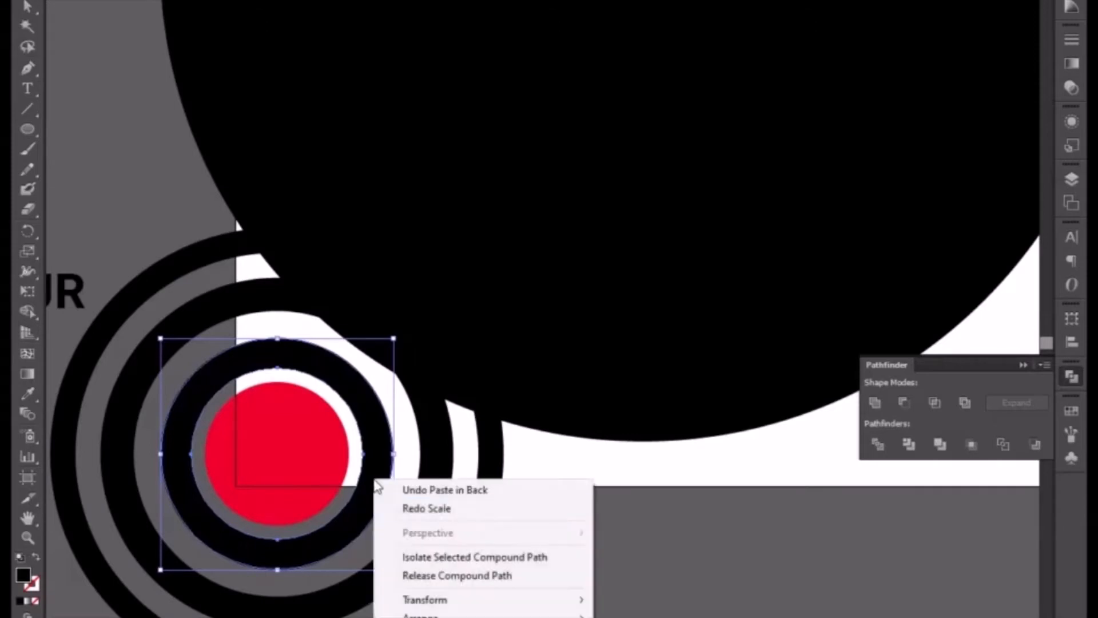
left_click(425, 575)
left_click(615, 584)
left_click(284, 454)
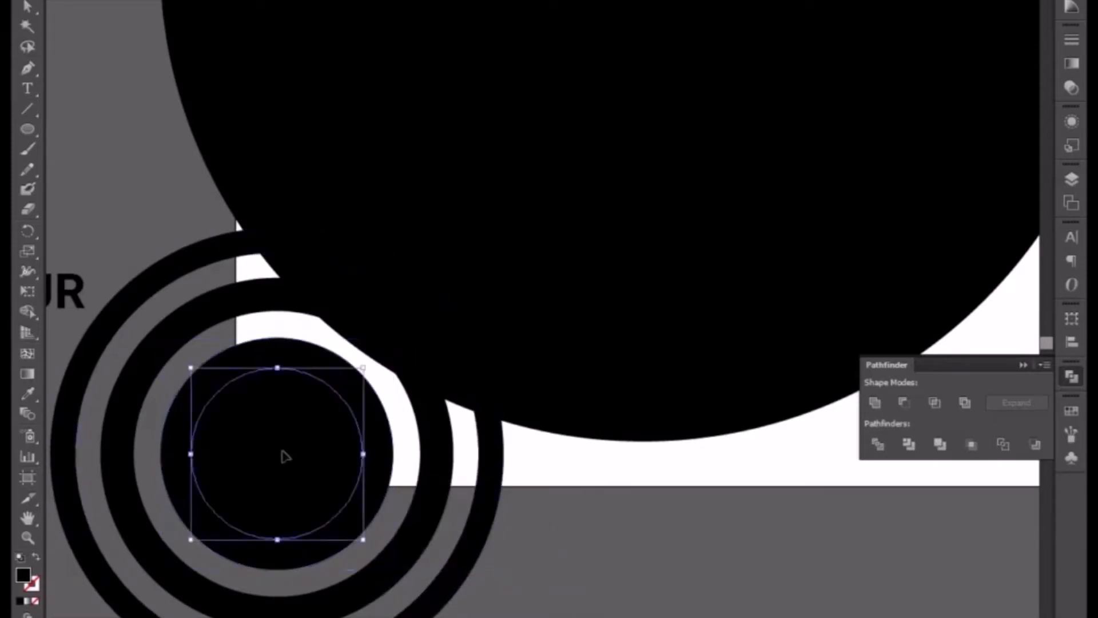
key("Delete")
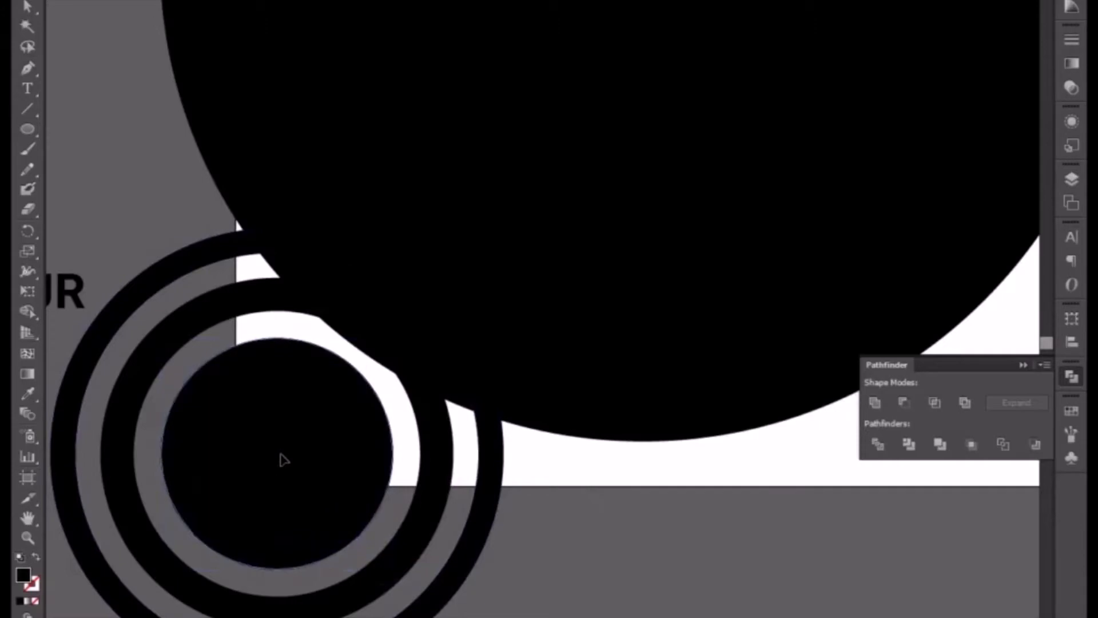
Step: Swap the remaining circle's fill and stroke to make it a black outline, and delete the leftover filled ring inside it
left_click(287, 376)
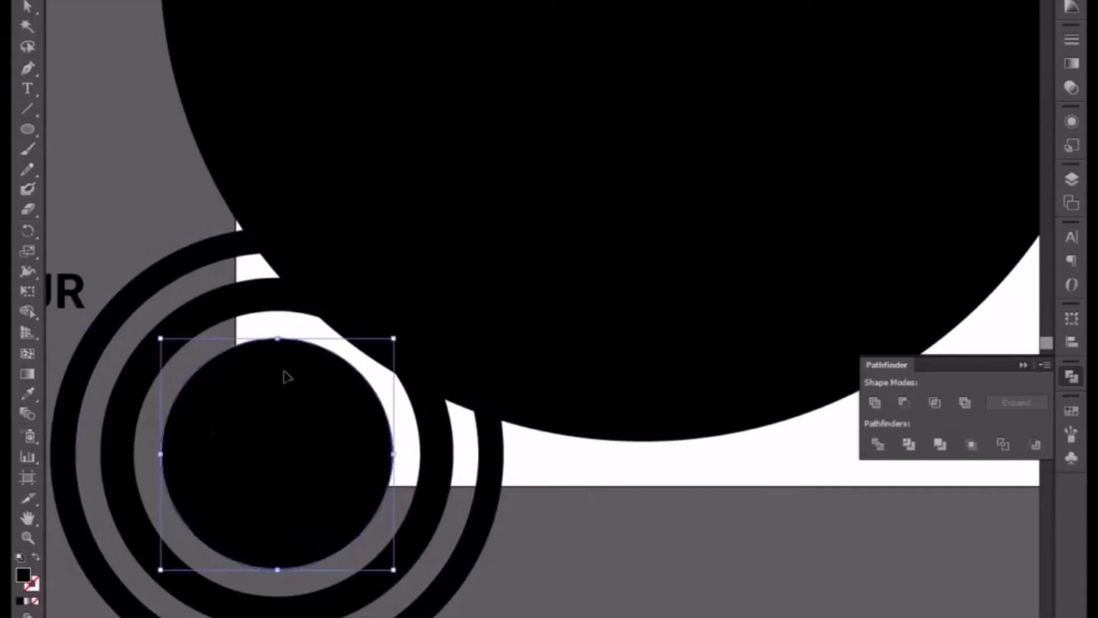
left_click(36, 556)
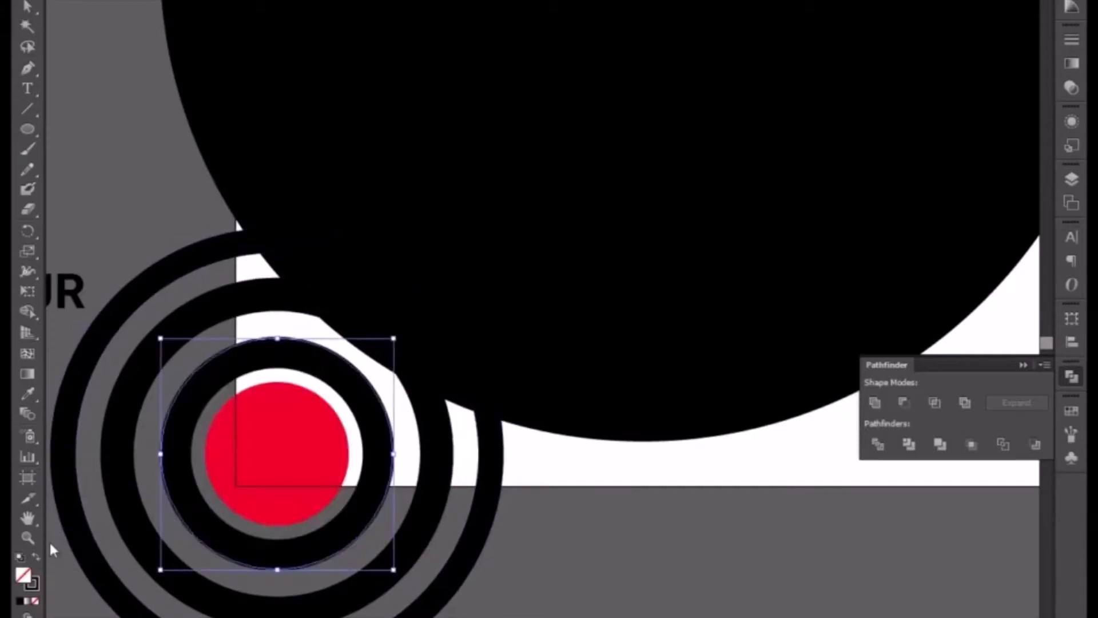
key("alt+o")
key("p")
key("u")
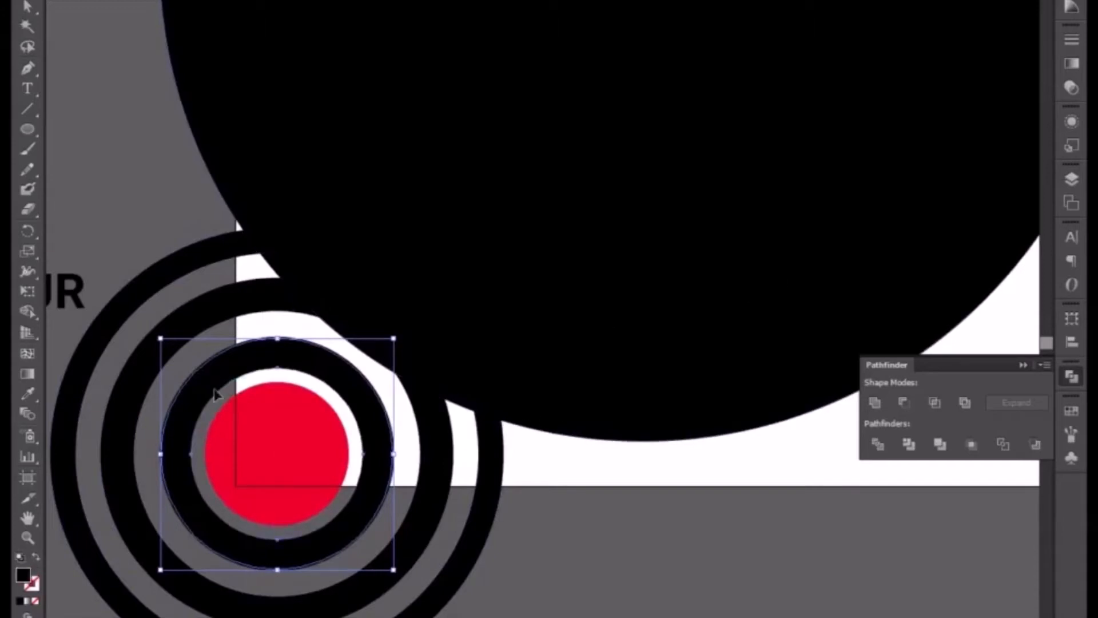
key("Delete")
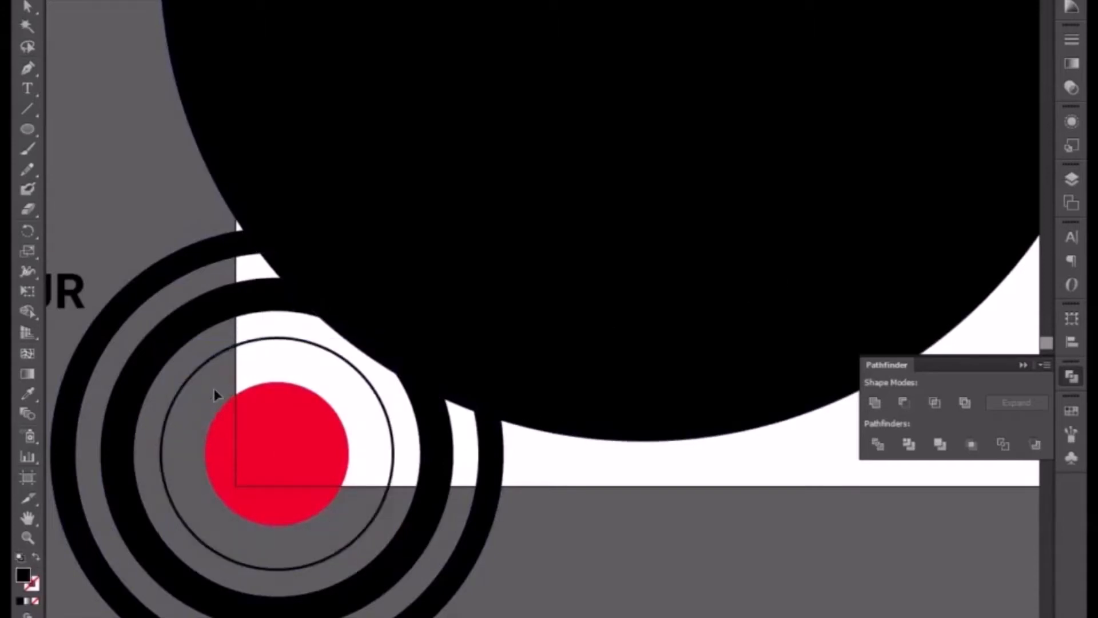
Step: Set the innermost outlined circle's stroke weight to 9 pt
left_click(172, 414)
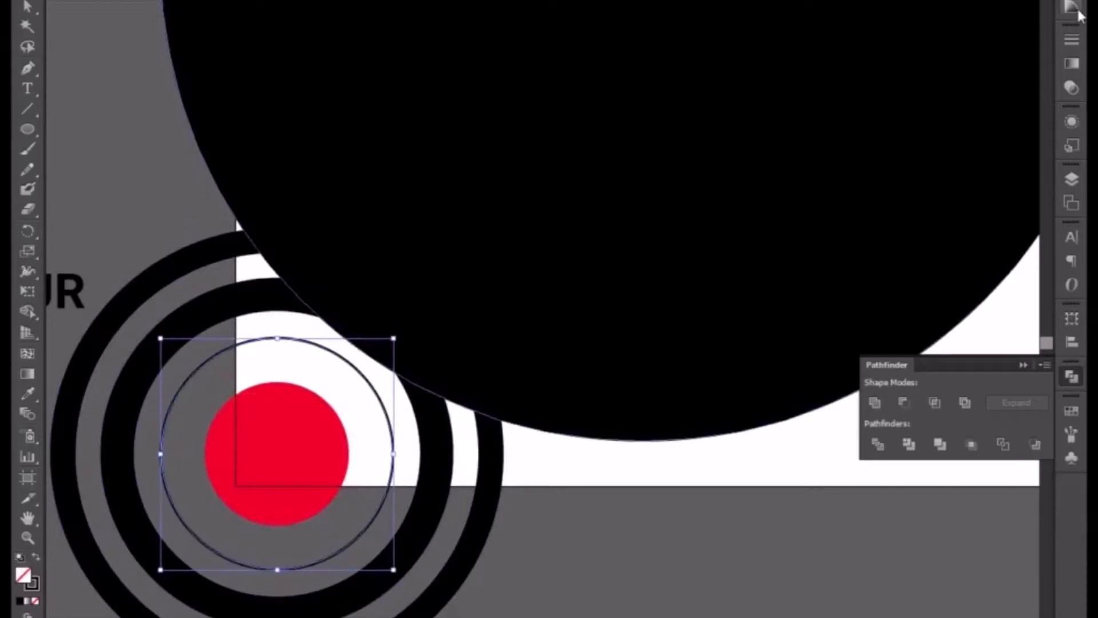
left_click(1071, 40)
left_click(939, 49)
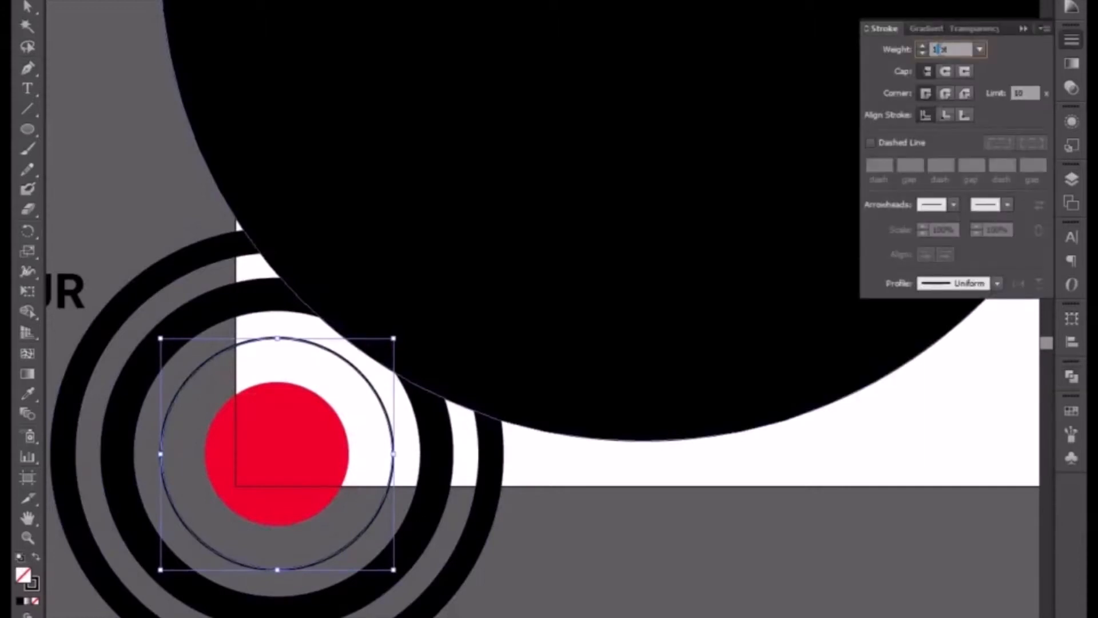
key("Up")
key("Up")
key("Up")
key("Up")
key("Up")
key("Up")
key("Up")
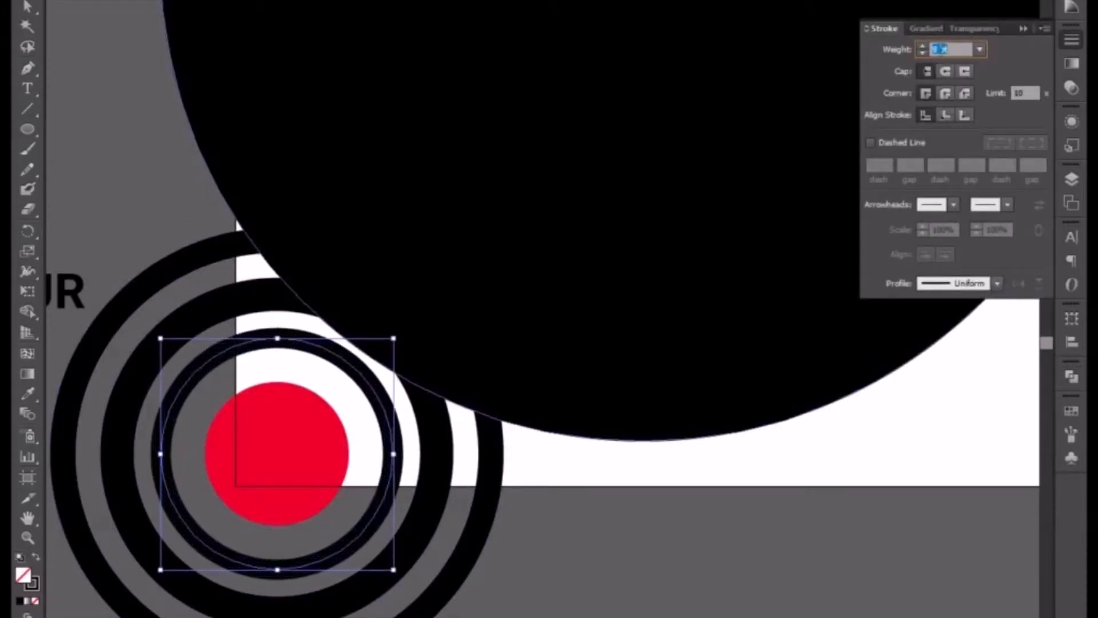
key("Up")
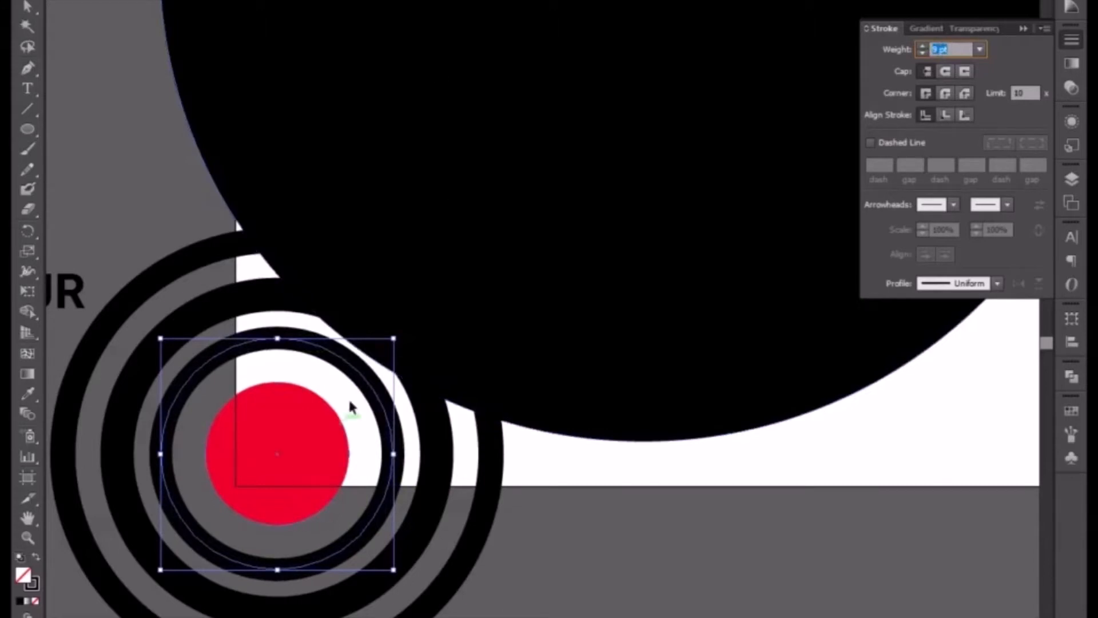
Step: Scale the three black rings down together around their shared center, closer to the red circle
left_click_drag(122, 237, 236, 379)
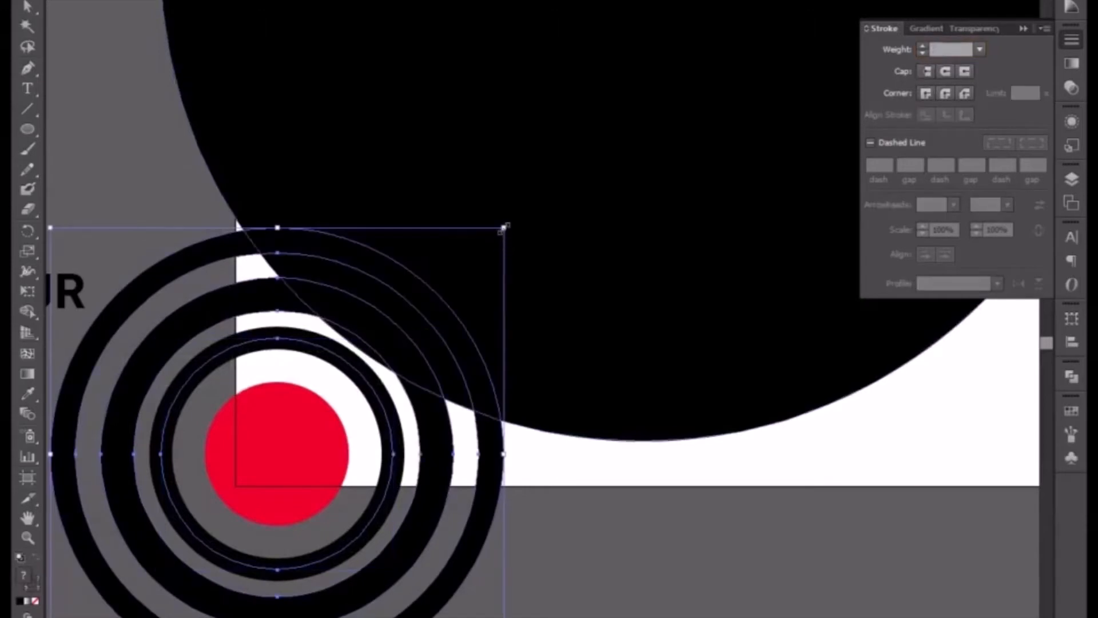
left_click_drag(503, 228, 473, 262)
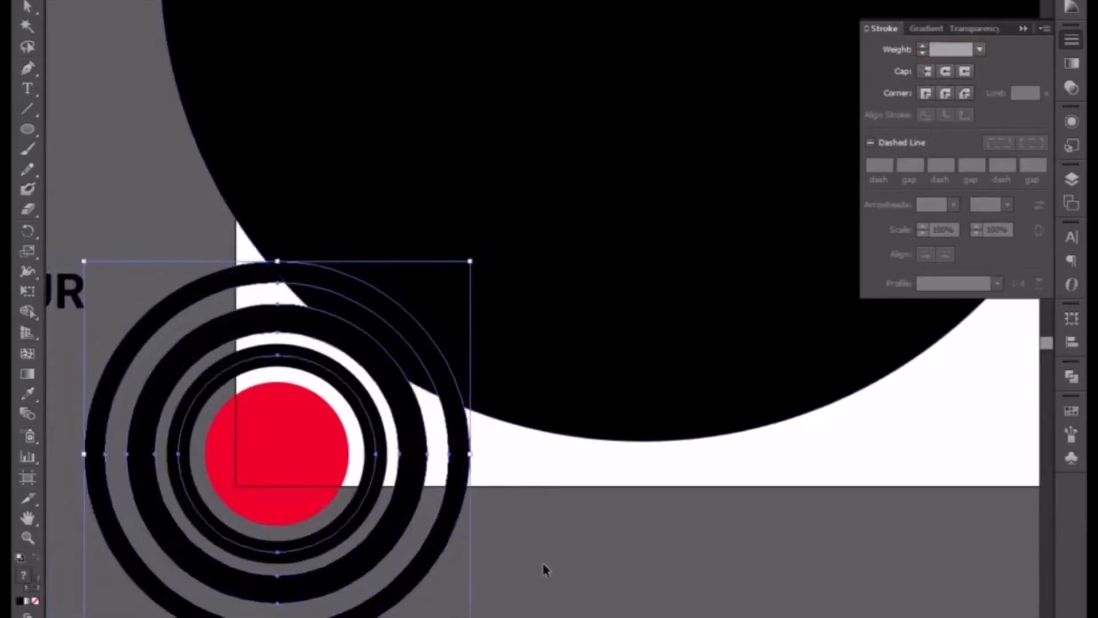
left_click(387, 469)
Step: Create an enlarged copy of the 9 pt innermost ring around the same center, over the middle ring
left_click(364, 413)
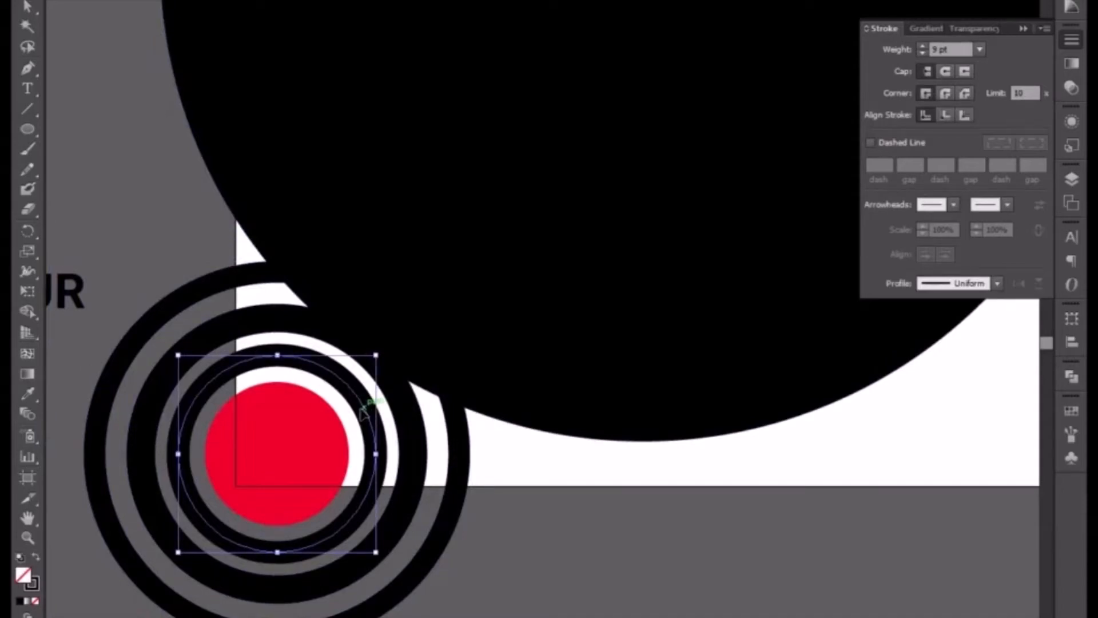
key("a")
key("v")
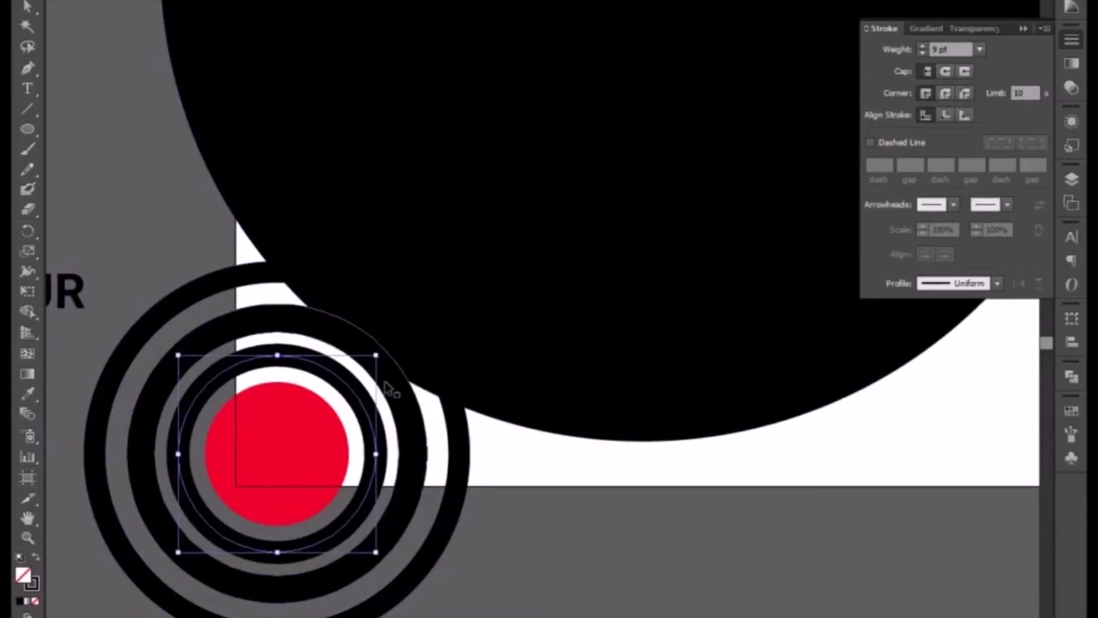
left_click_drag(376, 355, 413, 318)
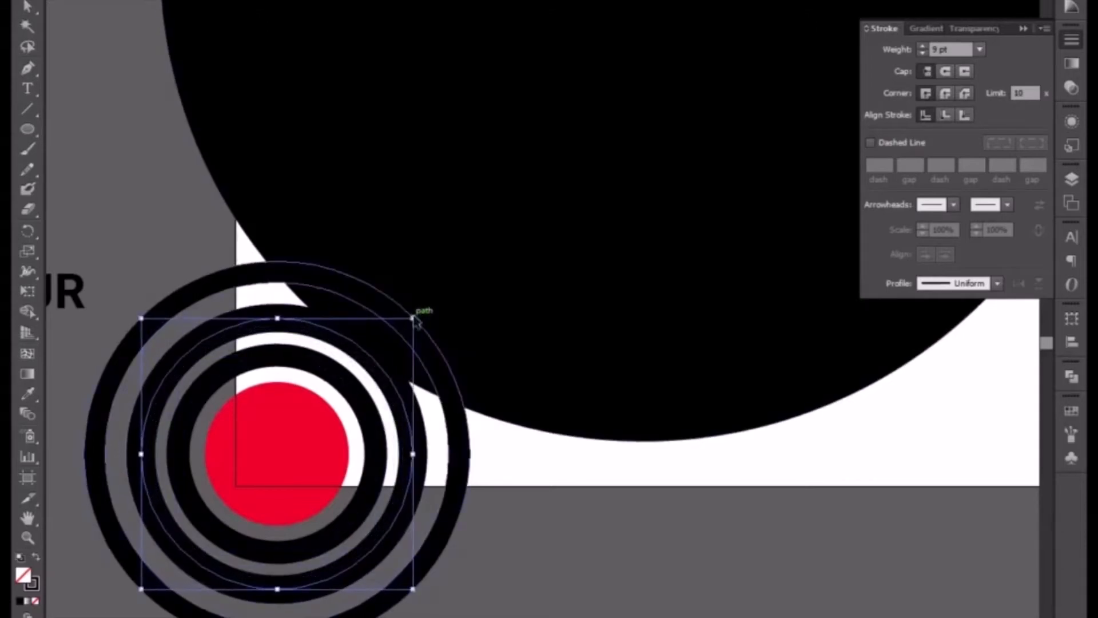
Step: Delete the old filled middle ring and slightly enlarge its 9 pt outlined replacement around the shared center
left_click(179, 379)
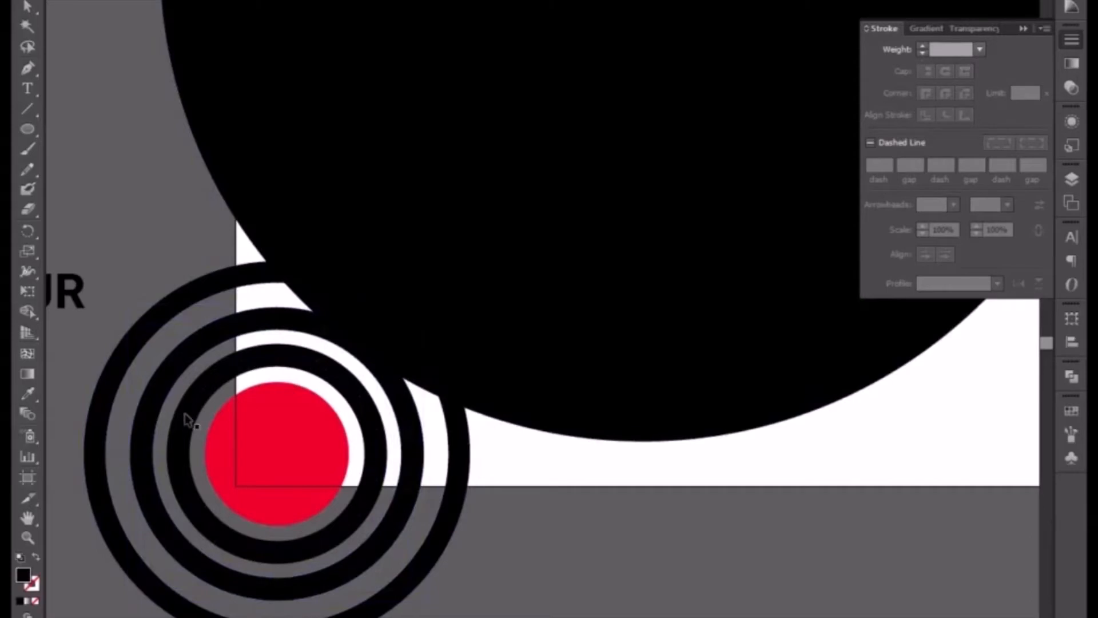
left_click(195, 393)
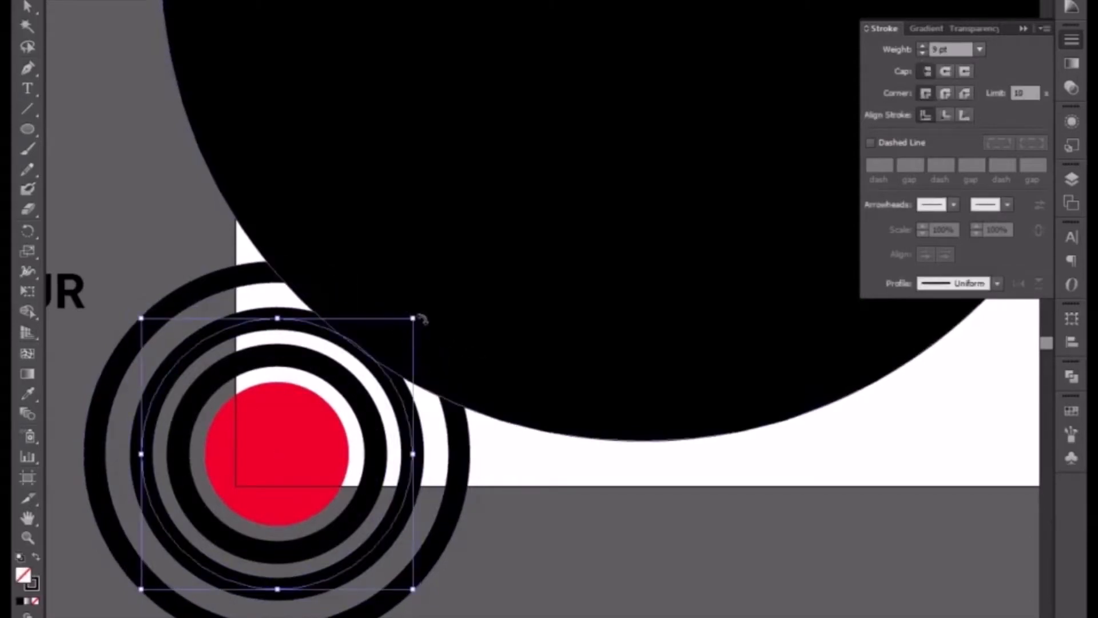
left_click_drag(413, 318, 419, 313)
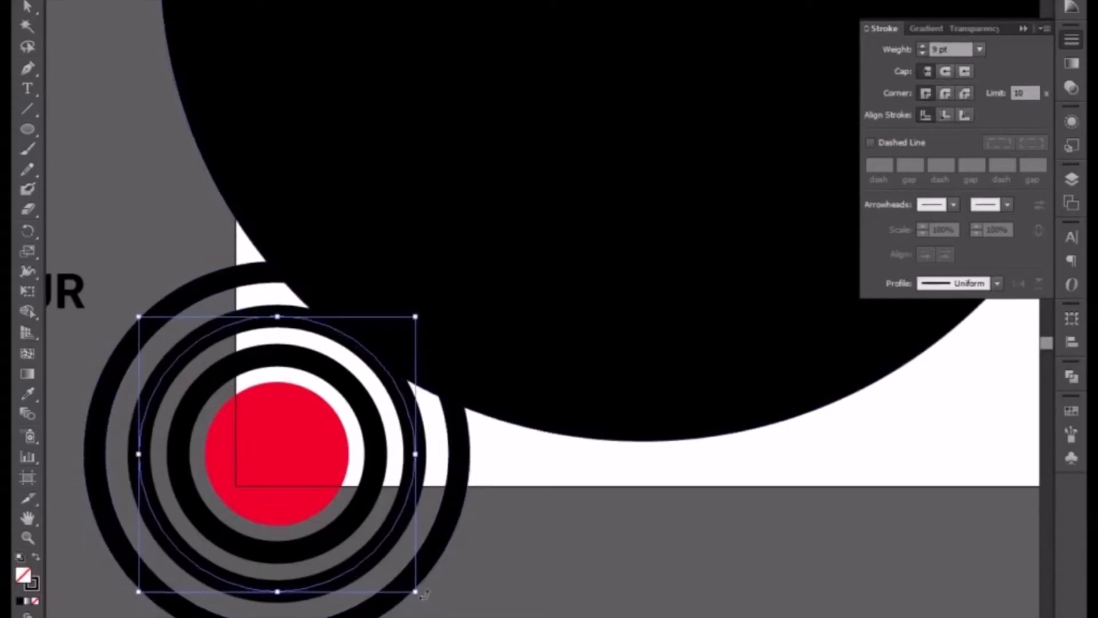
Step: Create an enlarged copy of the 9 pt middle ring around the same center, over the outermost ring
key("a")
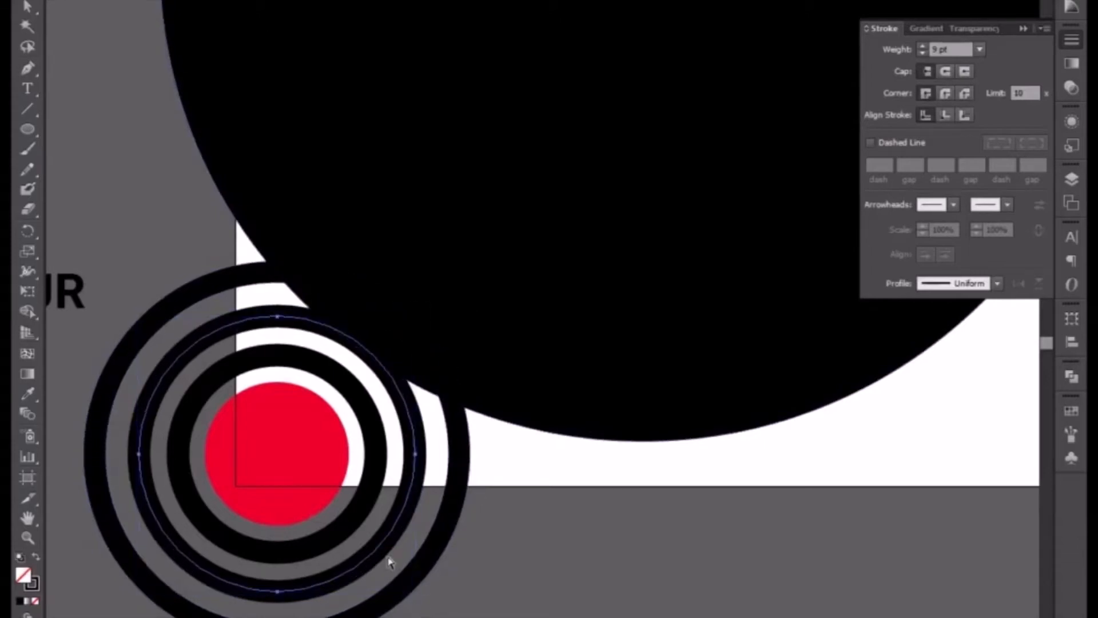
key("v")
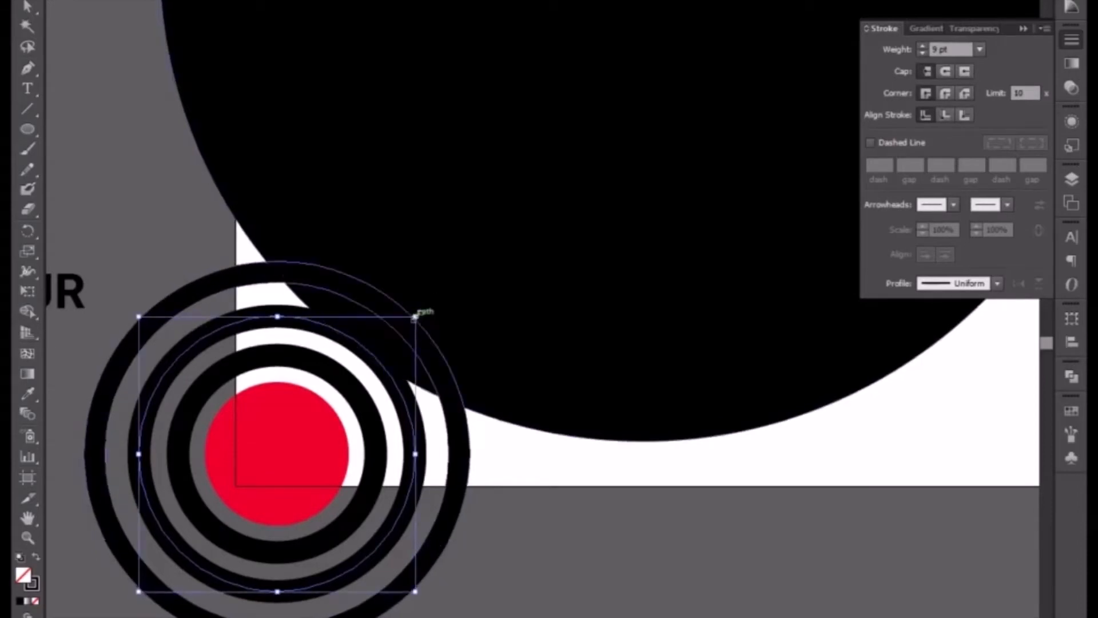
left_click_drag(422, 311, 457, 266)
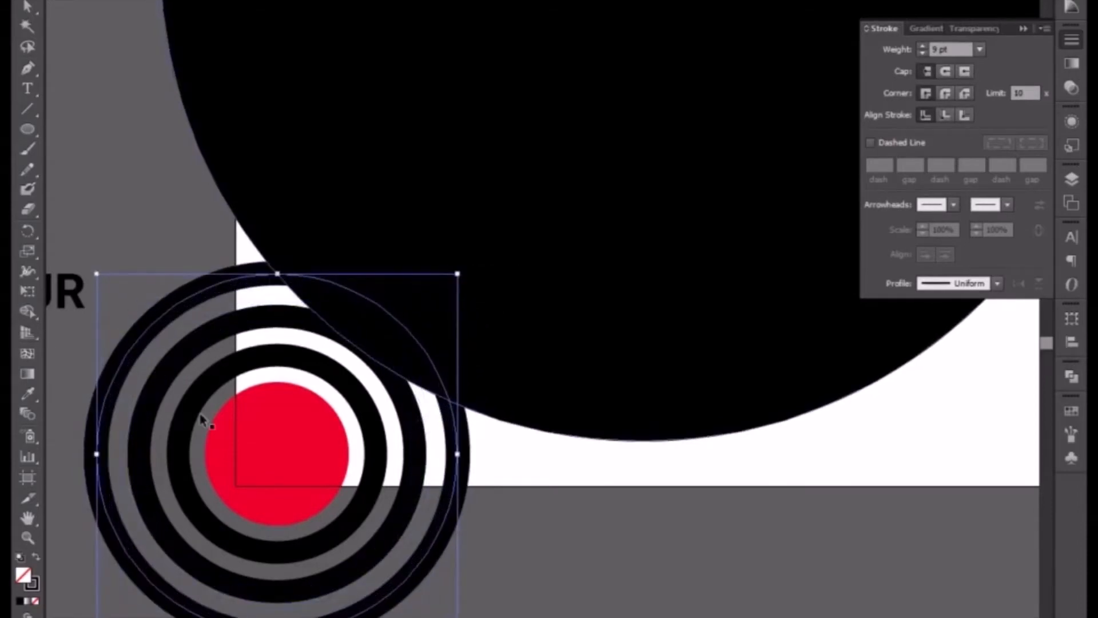
Step: Delete the old filled outermost ring and slightly shrink its 9 pt outlined replacement to even out the gaps
left_click(129, 364, "shift")
key("ctrl+shift+a")
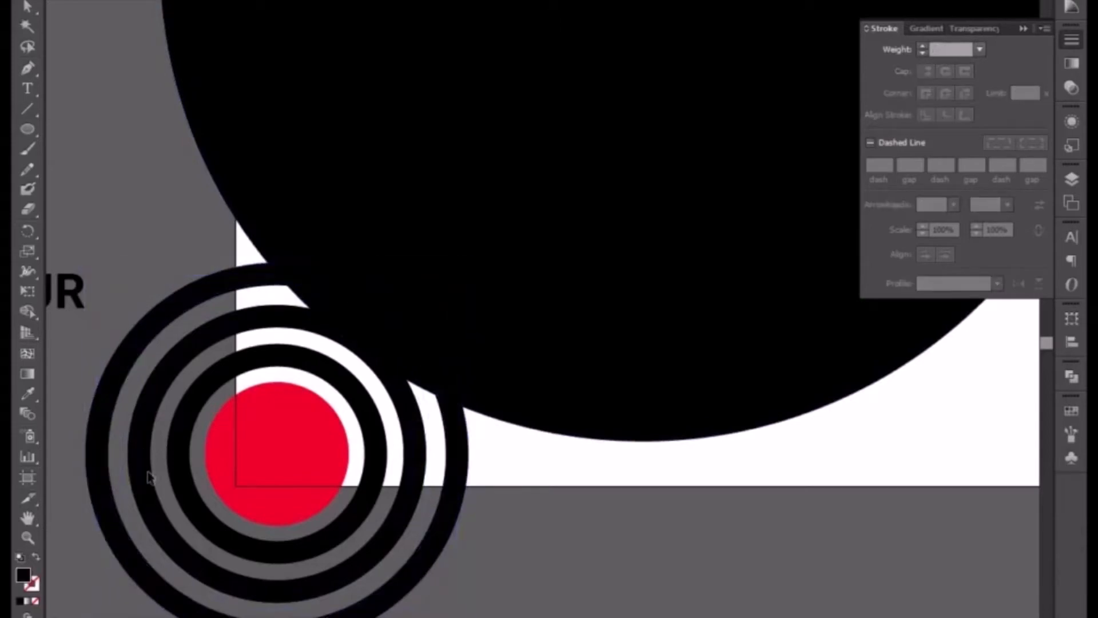
left_click(118, 383)
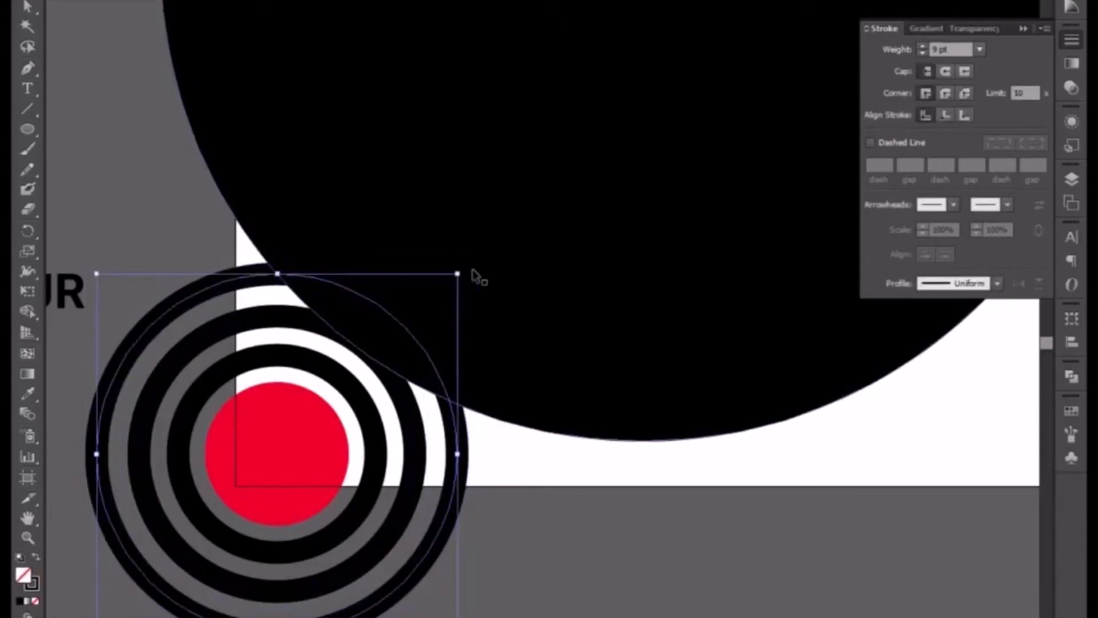
left_click_drag(458, 274, 453, 278)
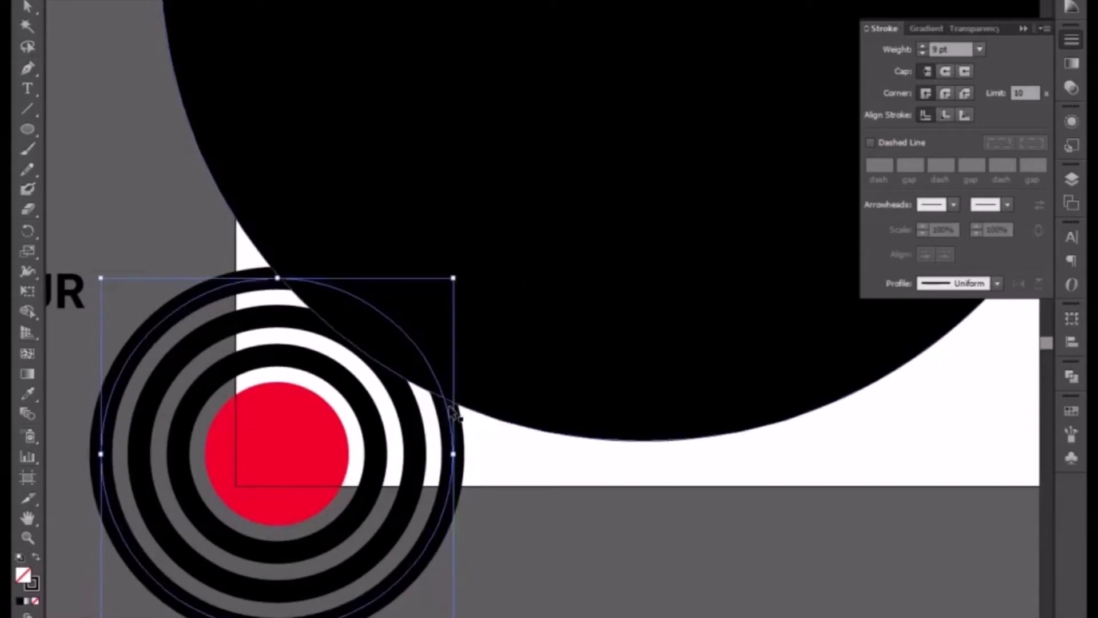
left_click(503, 544)
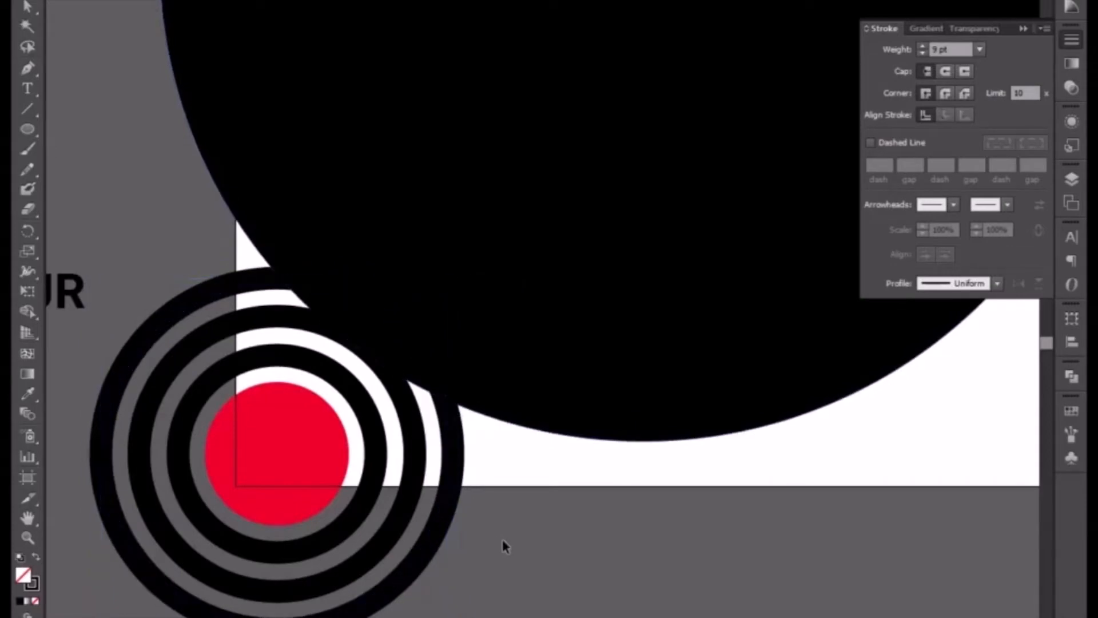
Step: Select all three 9 pt outlined rings and apply Expand Appearance to them
left_click_drag(474, 595, 367, 495)
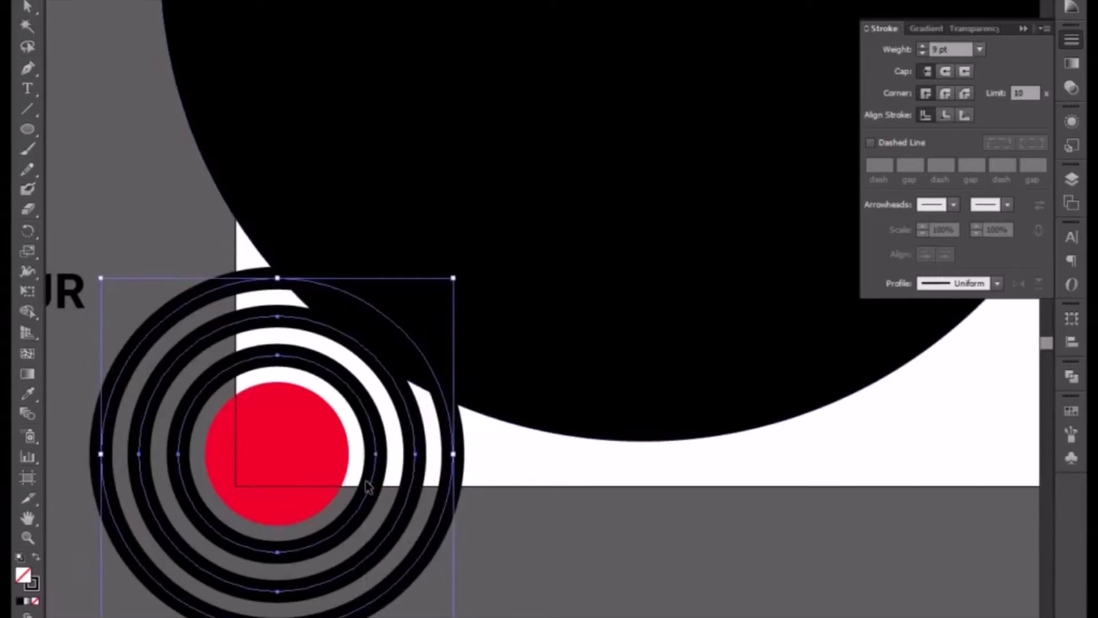
key("ctrl+bracketleft")
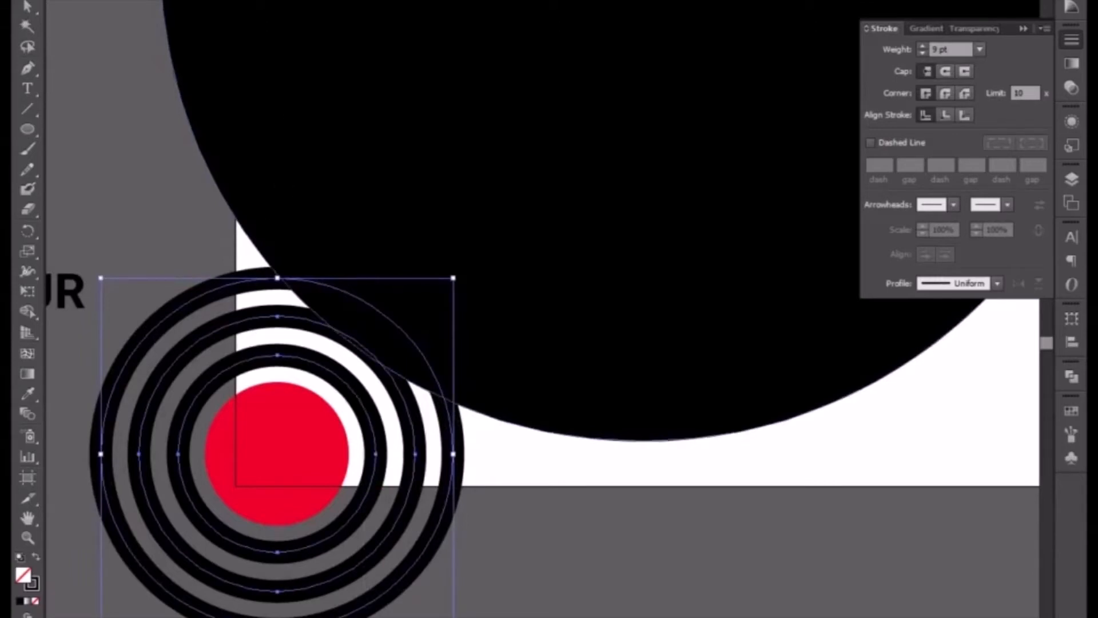
left_click(121, 0)
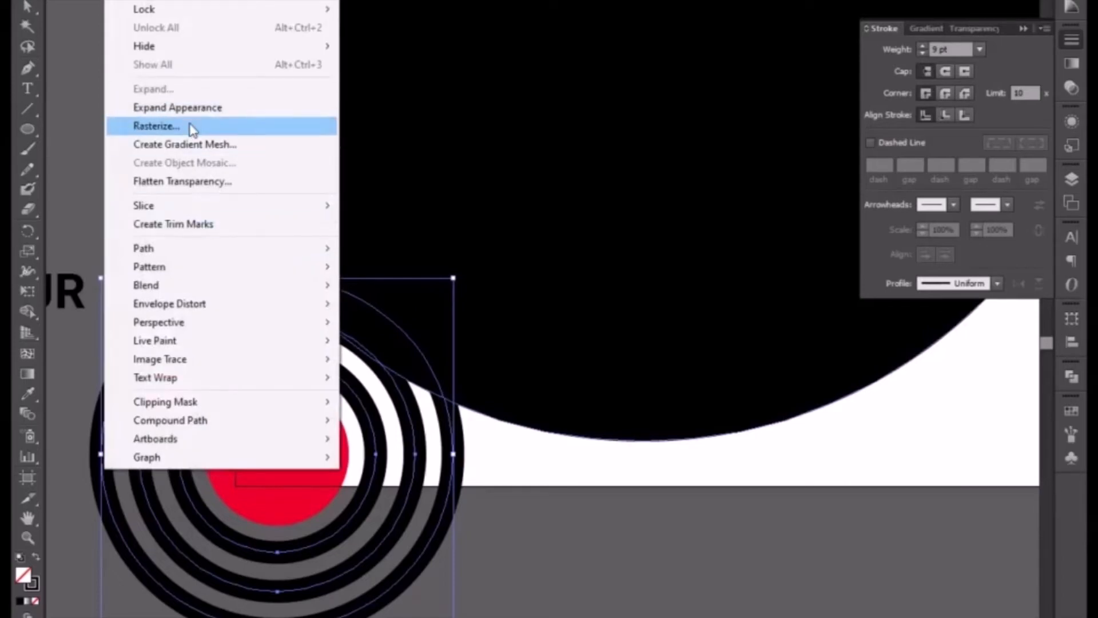
left_click(172, 108)
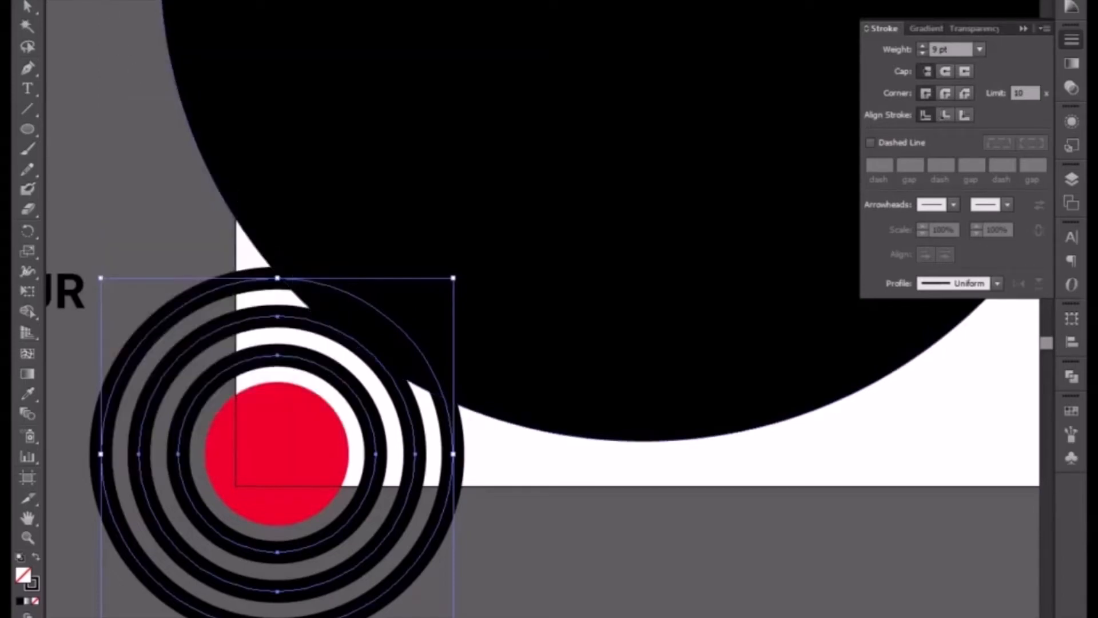
Step: Expand the three 9 pt outlined rings into filled shapes and deselect them
left_click(122, 0)
left_click(172, 89)
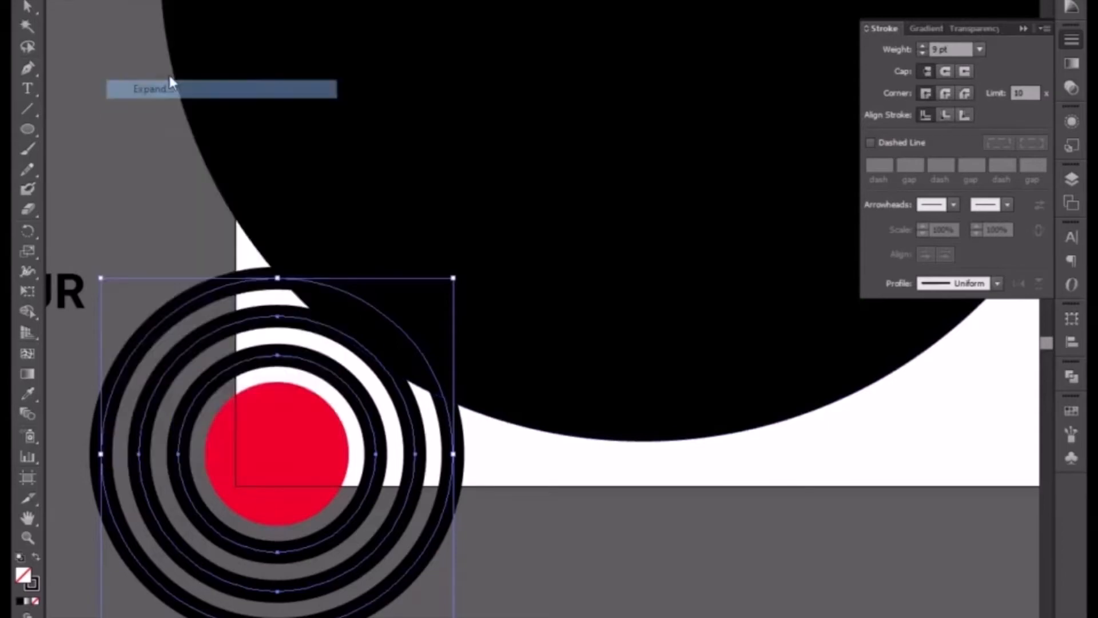
left_click(498, 411)
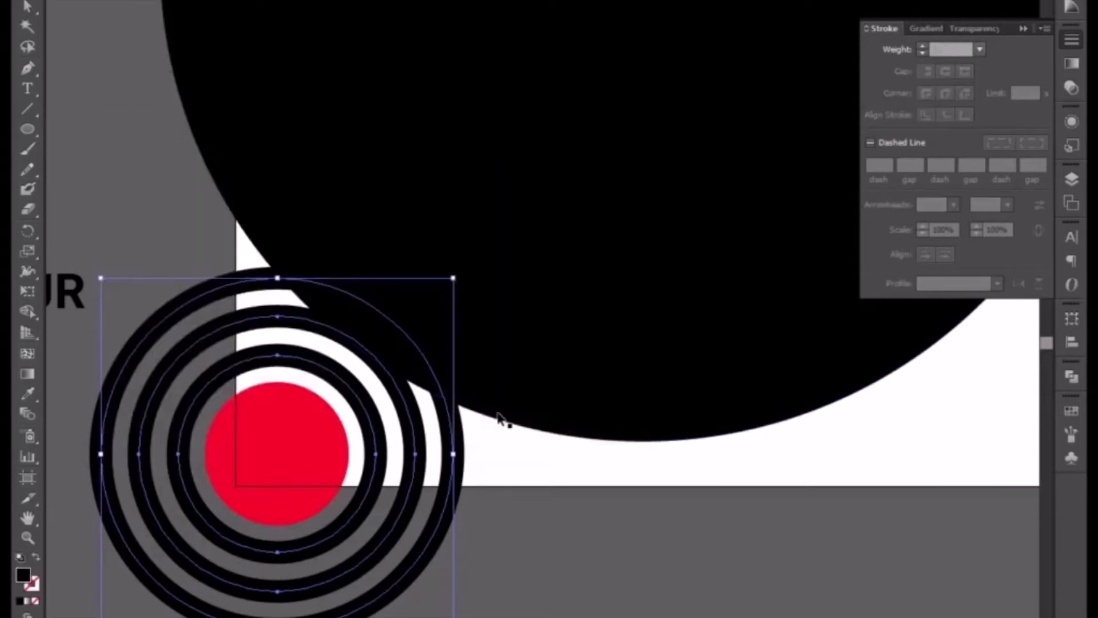
left_click(517, 527)
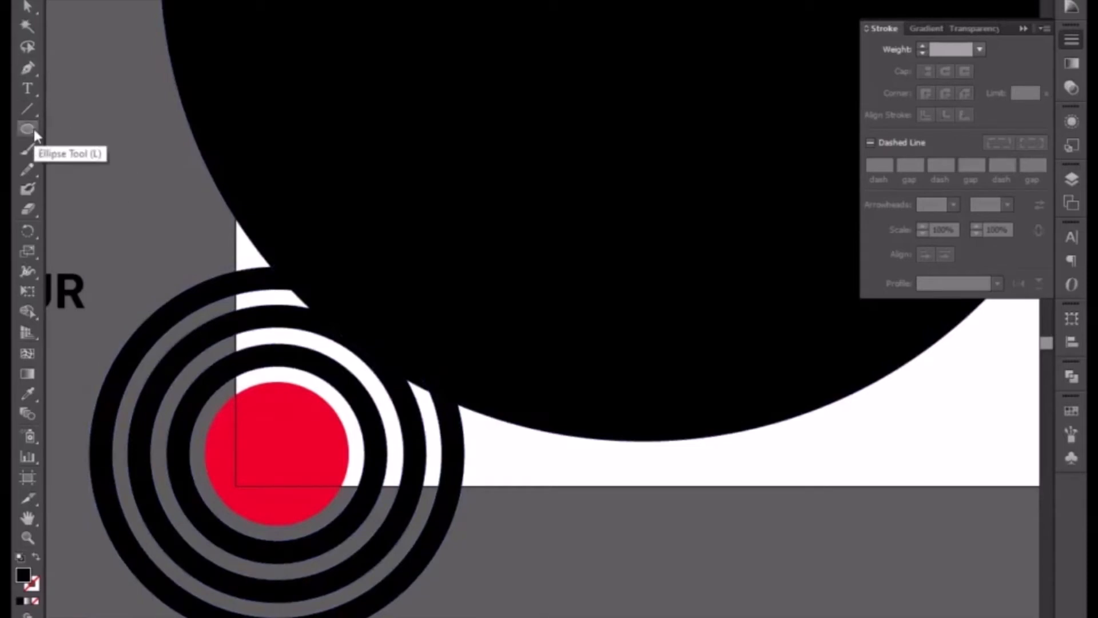
Step: Draw a black rectangle from the artboard's lower-left corner to its top edge, extending just past the large circle's right side
left_click_drag(34, 128, 87, 123)
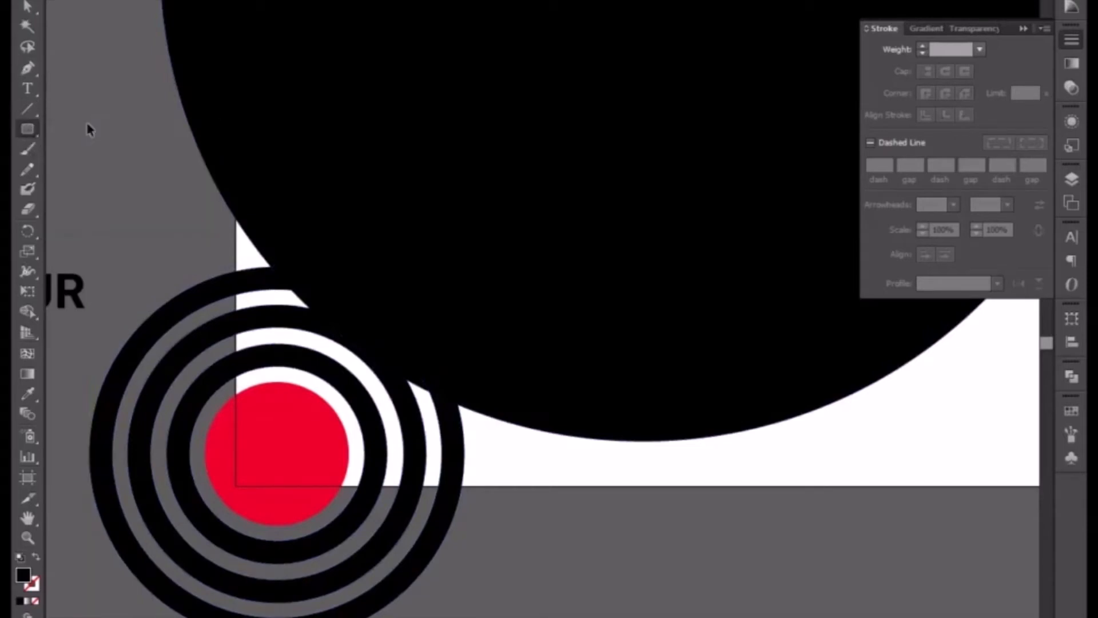
key("ctrl+minus")
key("ctrl+minus")
left_click_drag(439, 314, 333, 373)
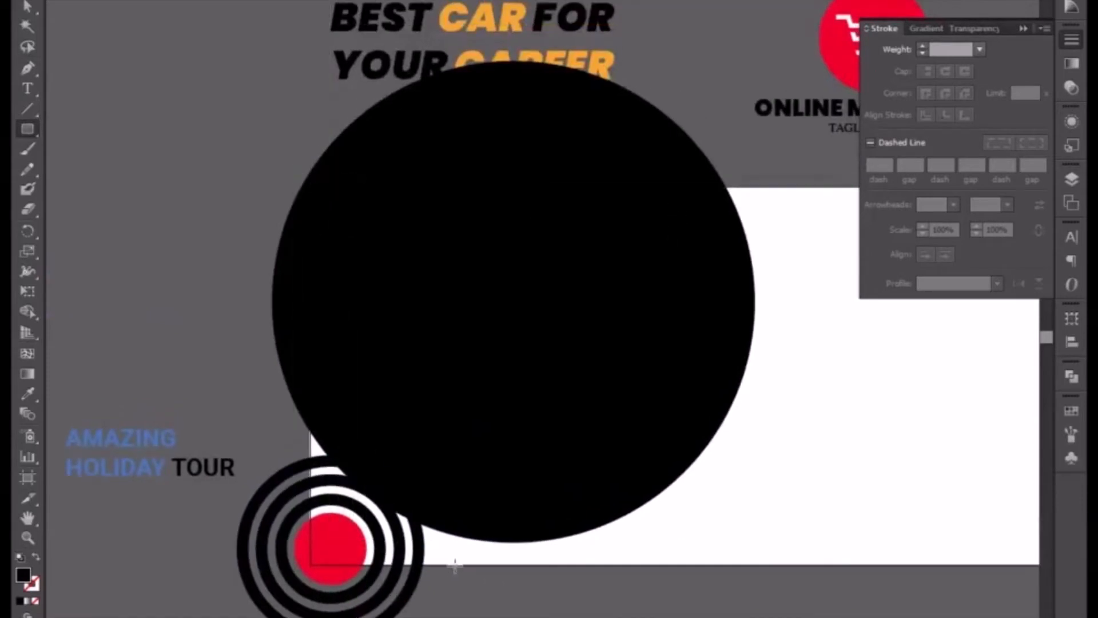
left_click_drag(309, 565, 784, 187)
left_click(34, 5)
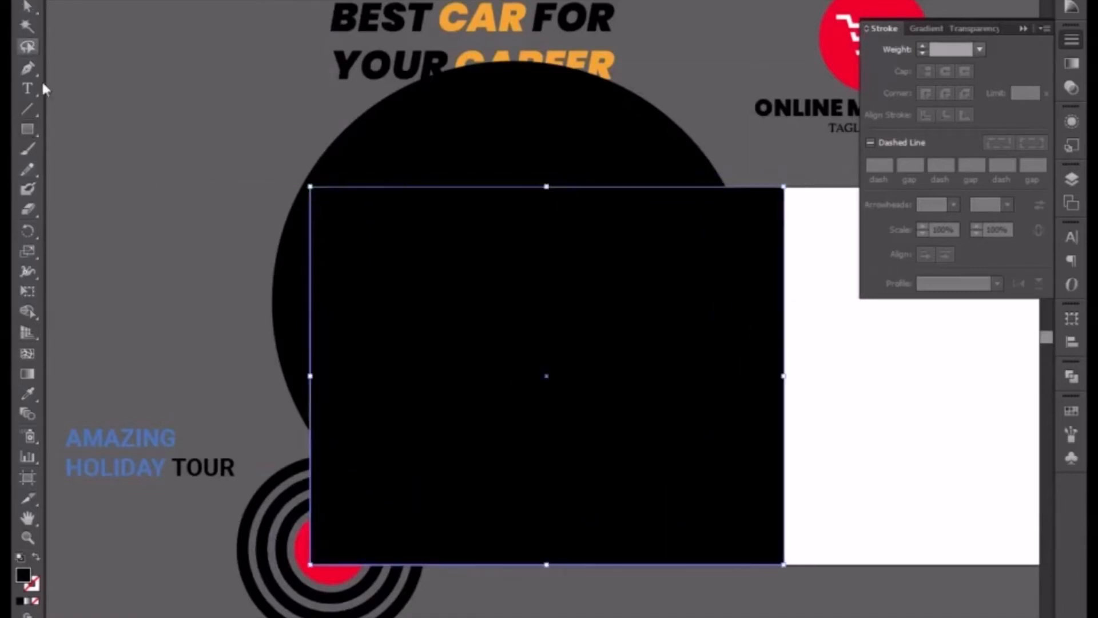
Step: Try to divide the rectangle, large circle, rings and red center circle together and ungroup the resulting pieces
left_click_drag(243, 135, 479, 583)
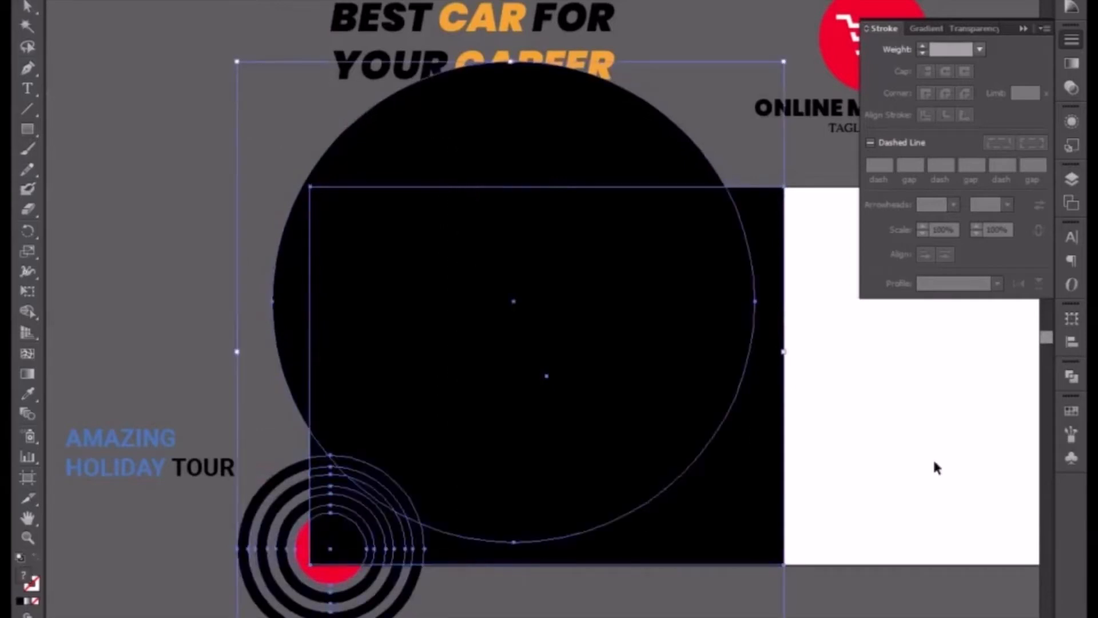
left_click(1072, 377)
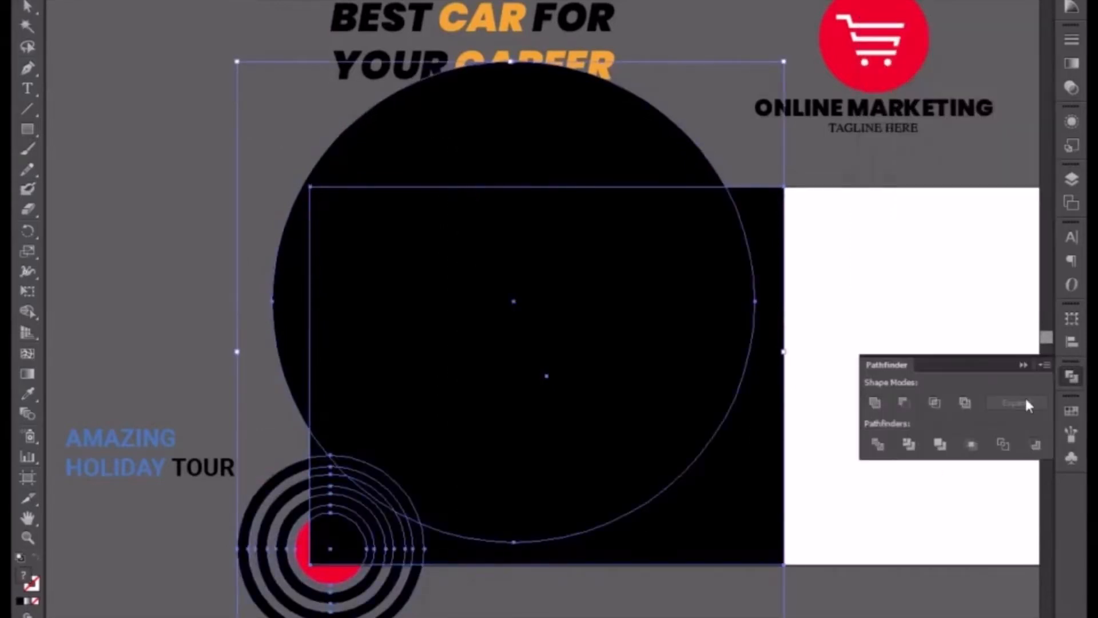
left_click(878, 444)
right_click(546, 428)
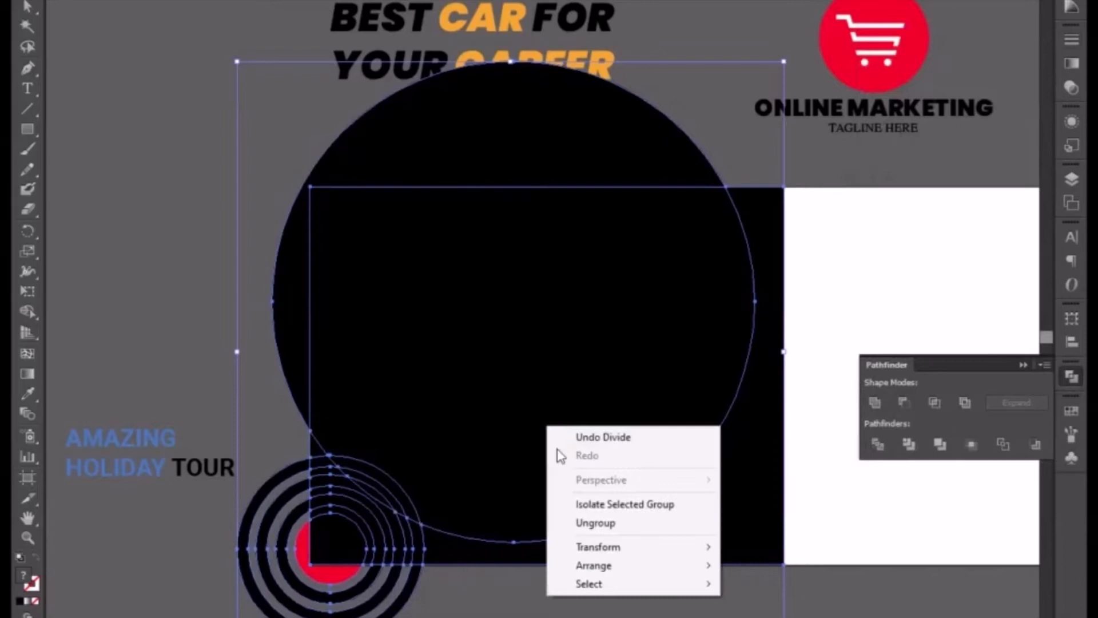
left_click(595, 522)
Step: Try to delete the rectangle's leftover piece and the large circle's part outside the artboard, selecting pieces between the rings
left_click(512, 578)
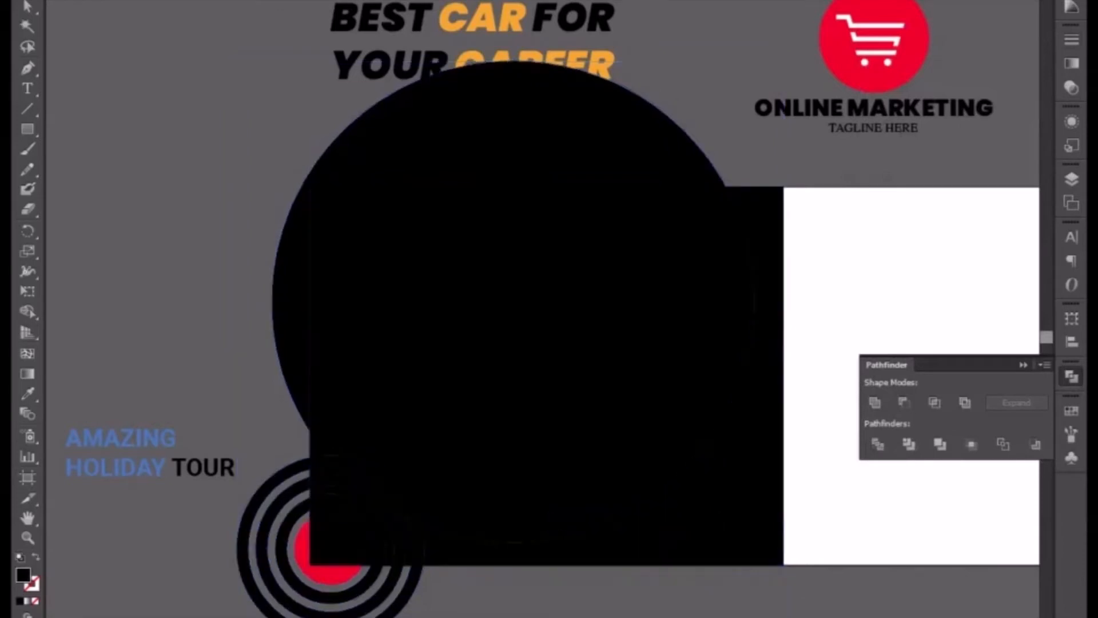
left_click(510, 555)
key("Delete")
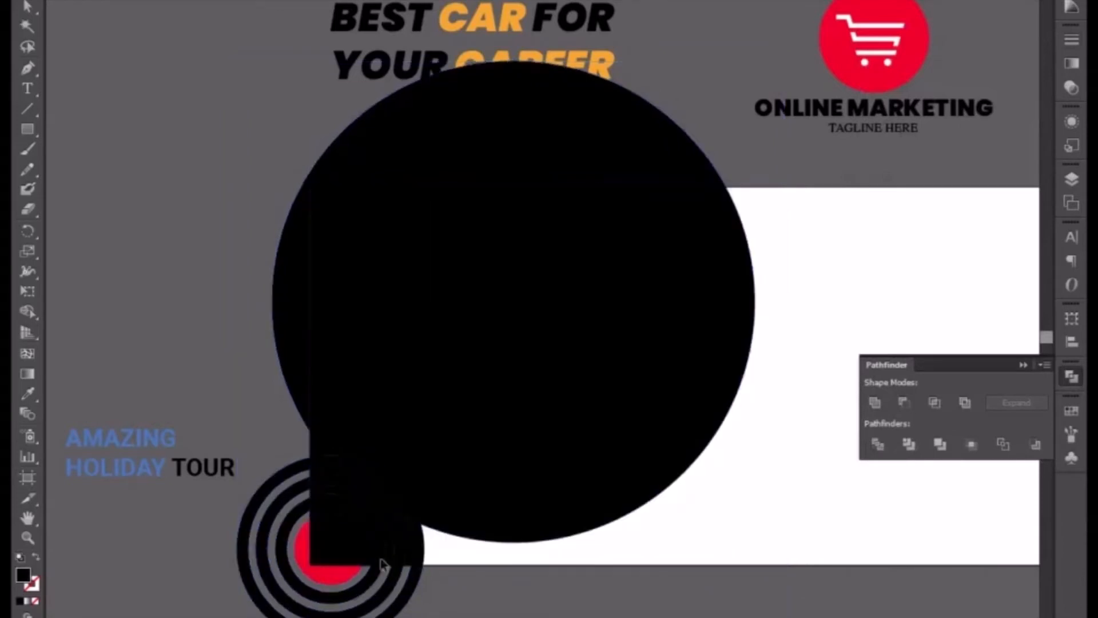
left_click(285, 359)
key("Delete")
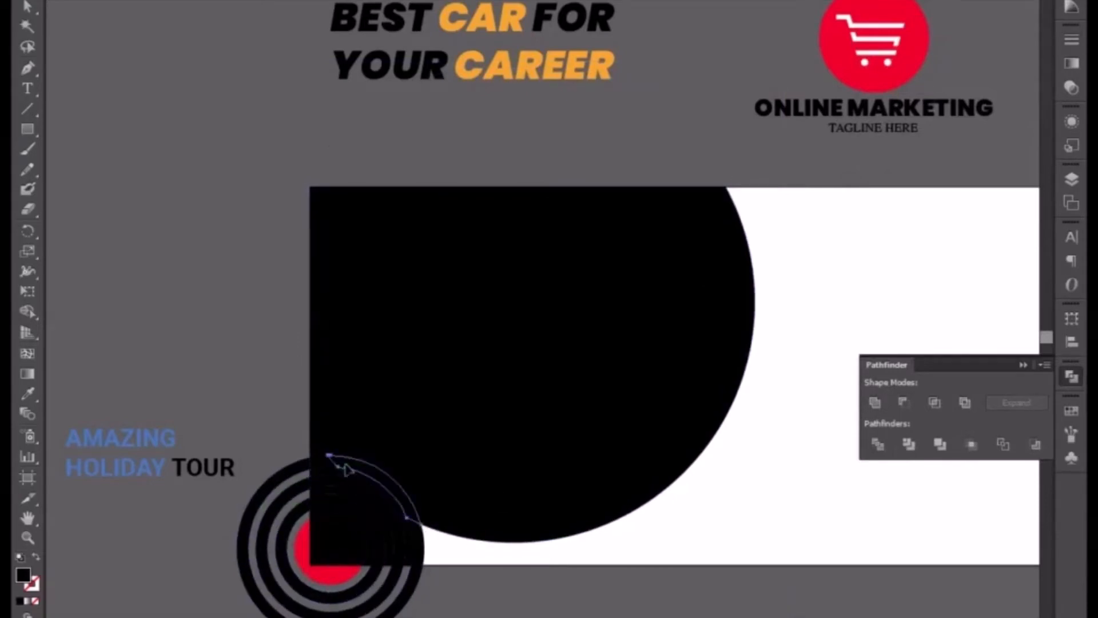
left_click(345, 469)
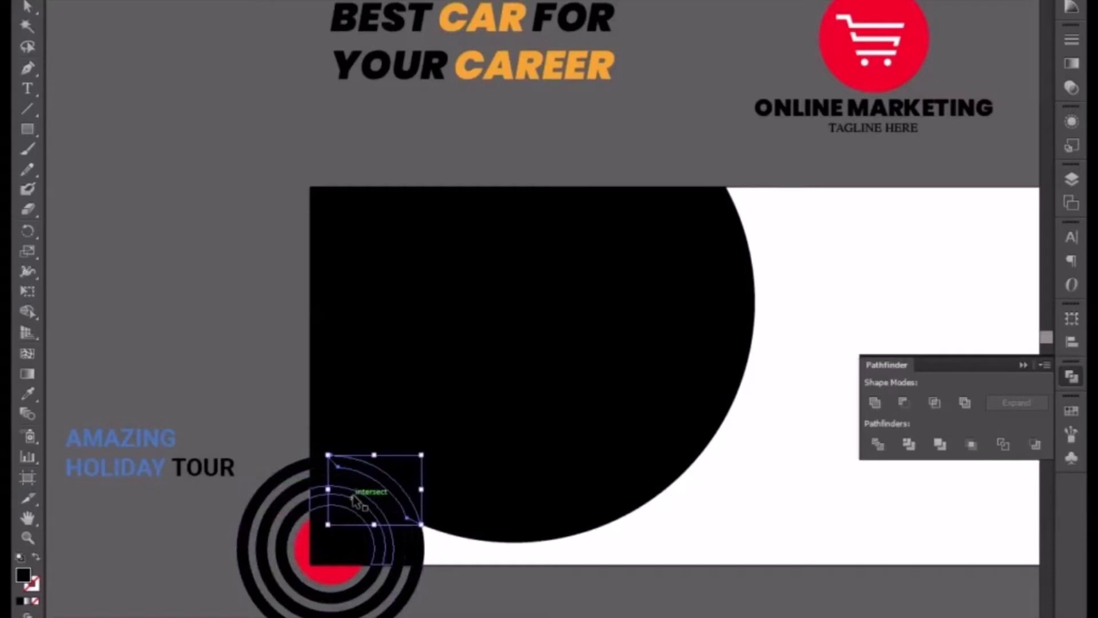
left_click(353, 496, "shift")
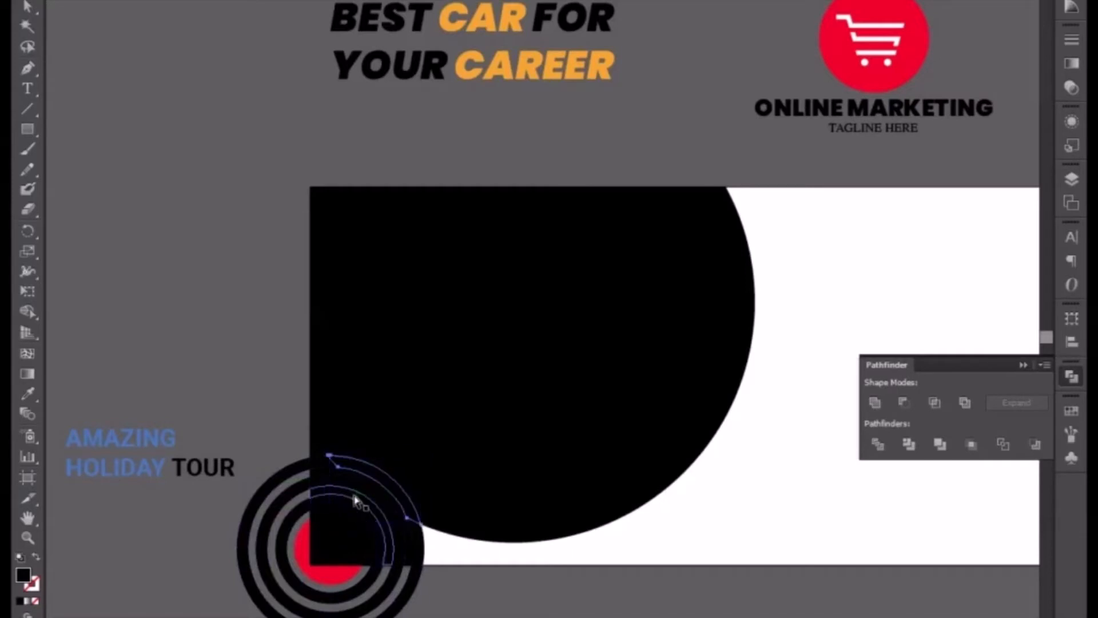
Step: Undo the piece deletions, the ungrouping and the division of all the shapes
key("ctrl+z")
key("ctrl+z")
key("ctrl+z")
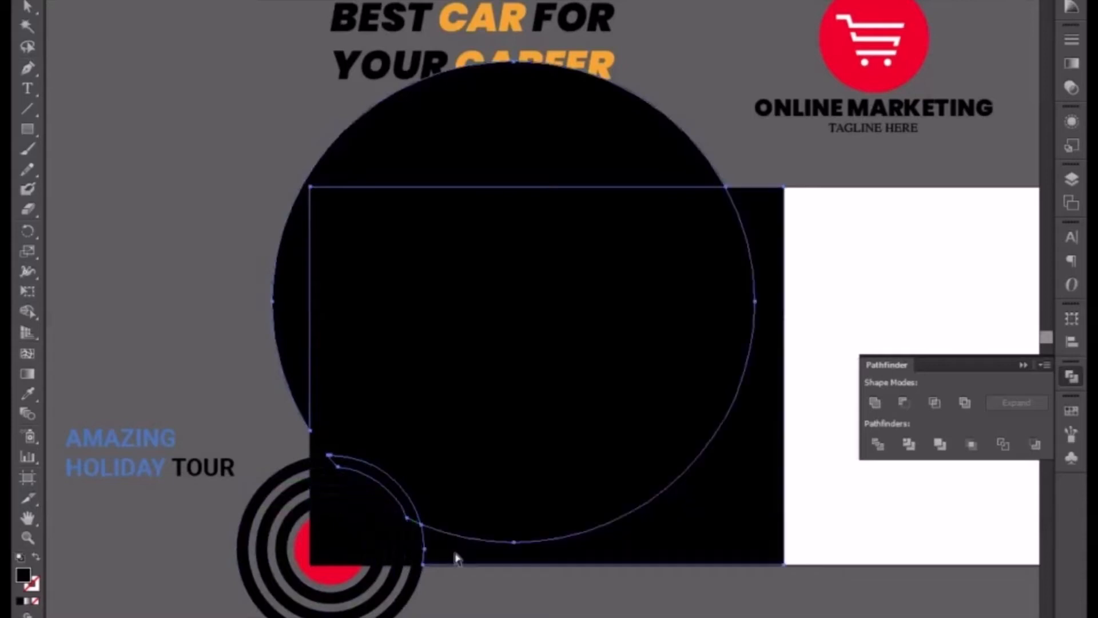
key("ctrl+z")
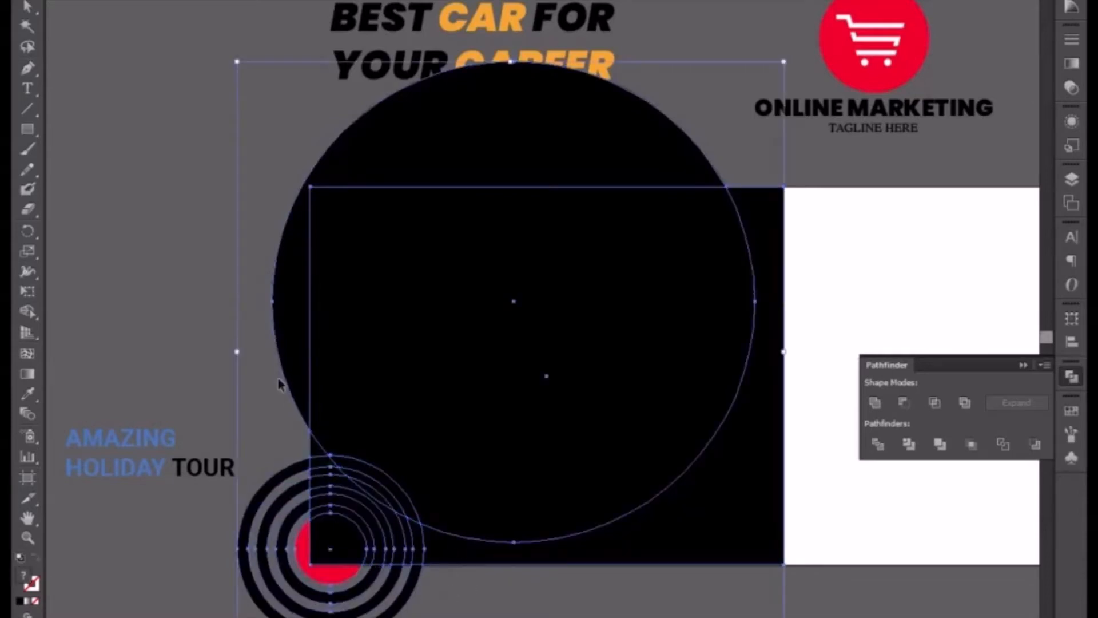
Step: Copy the black rectangle and divide the large circle with the original, ungrouping the resulting pieces
left_click(269, 392)
left_click(426, 444)
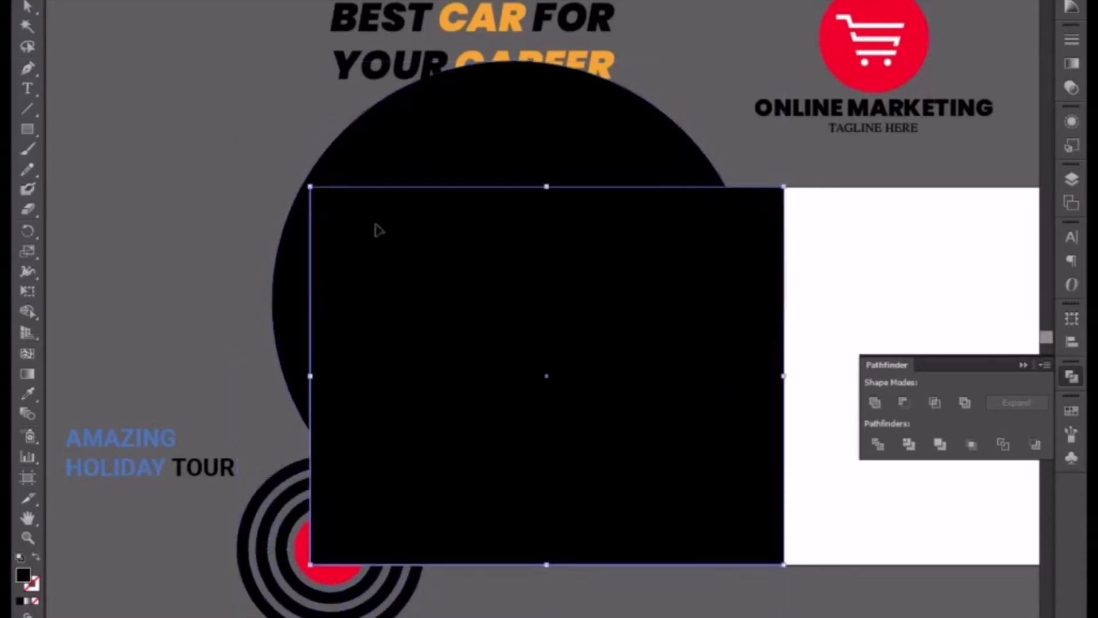
left_click(412, 140, "shift")
left_click(805, 460)
left_click(743, 467)
key("ctrl+shift+]")
left_click(519, 162, "shift")
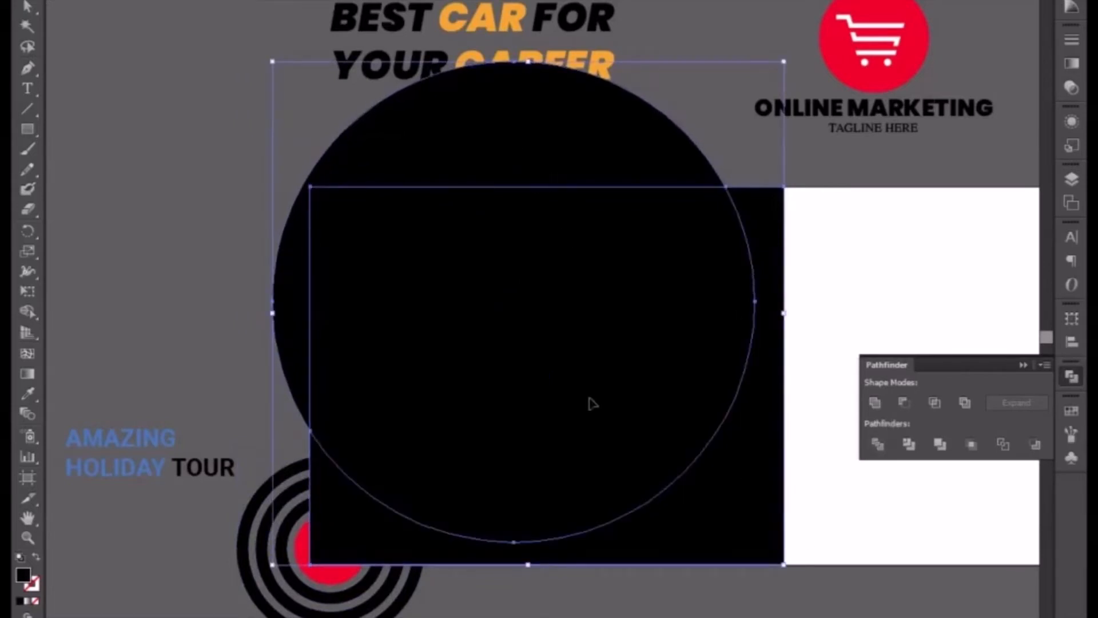
right_click(593, 404)
left_click(655, 501)
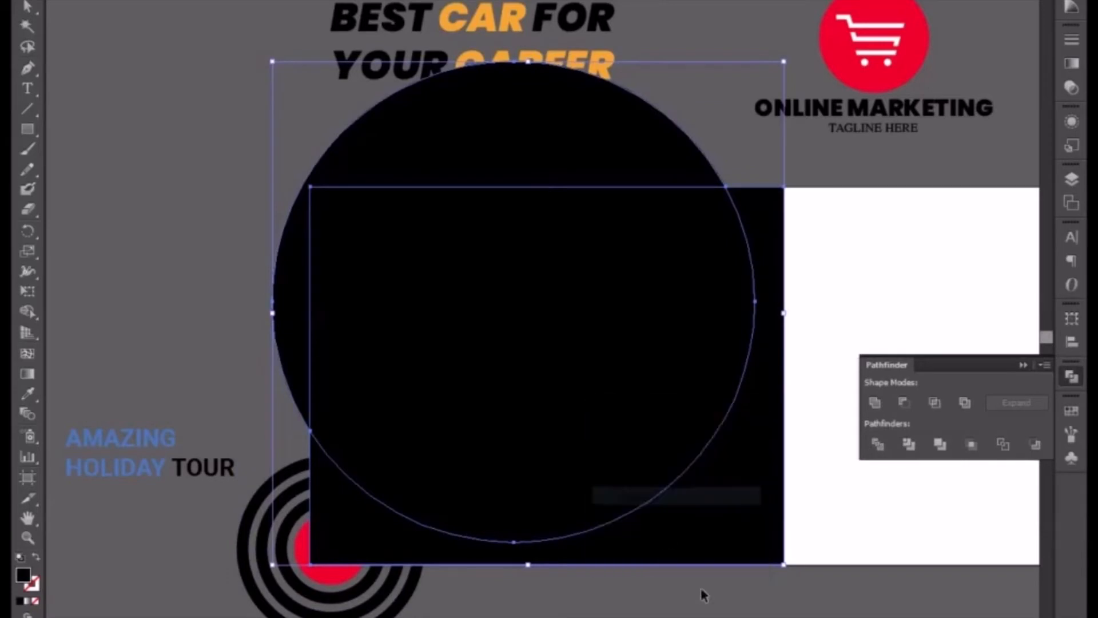
Step: Delete the rectangle's leftover piece and the part of the large circle outside the artboard
left_click(697, 528)
key("Delete")
left_click(357, 163)
key("Delete")
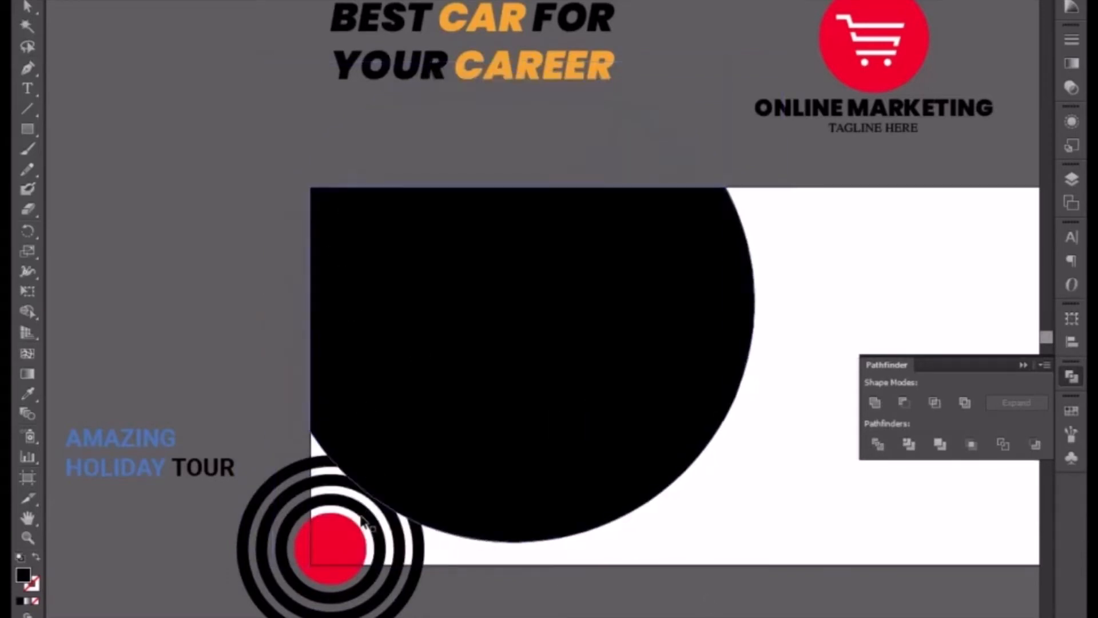
Step: Paste the rectangle back in place and divide the rings and red center circle with it, ungrouping the pieces
left_click(252, 476)
key("ctrl+b")
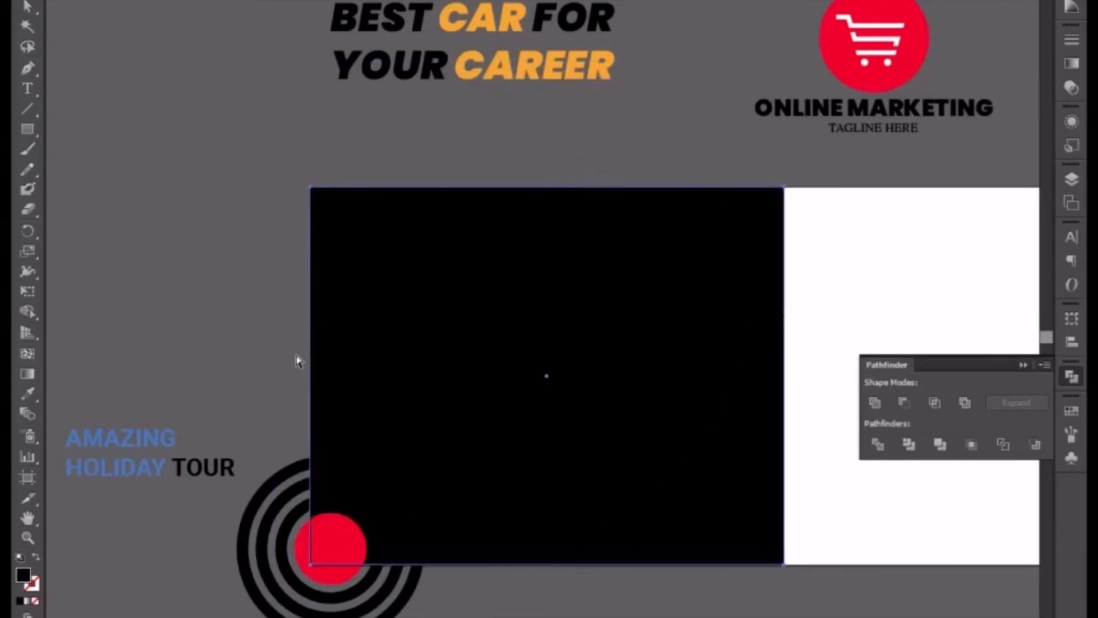
left_click(301, 578, "shift")
left_click(883, 449)
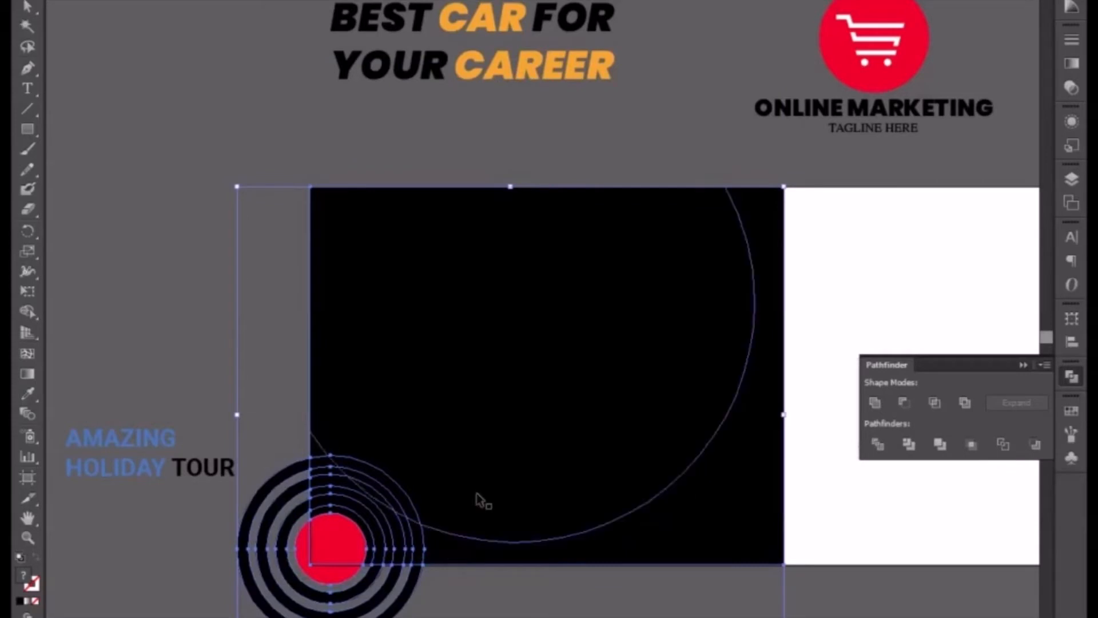
right_click(496, 554)
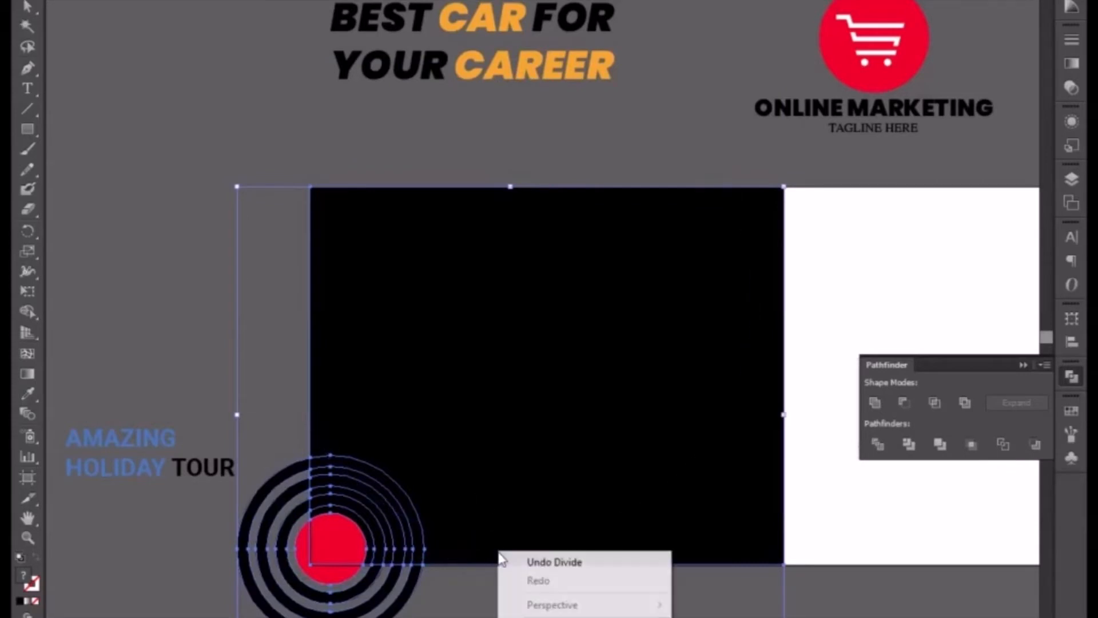
left_click(554, 562)
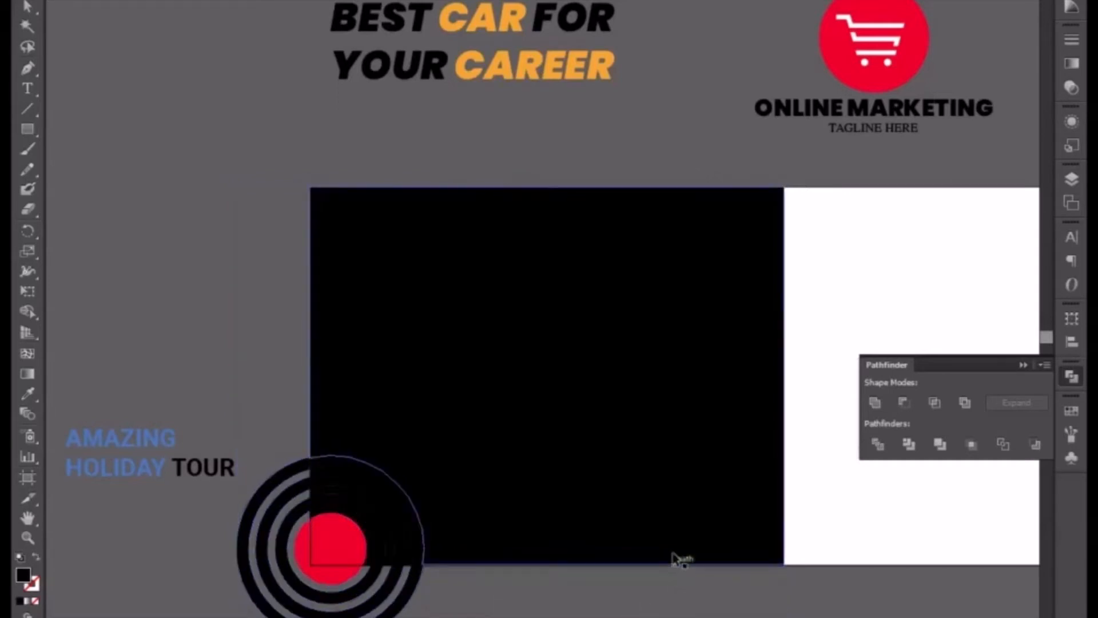
Step: Delete the rectangle's leftover piece and the parts of the rings and red circle outside the artboard
key("Delete")
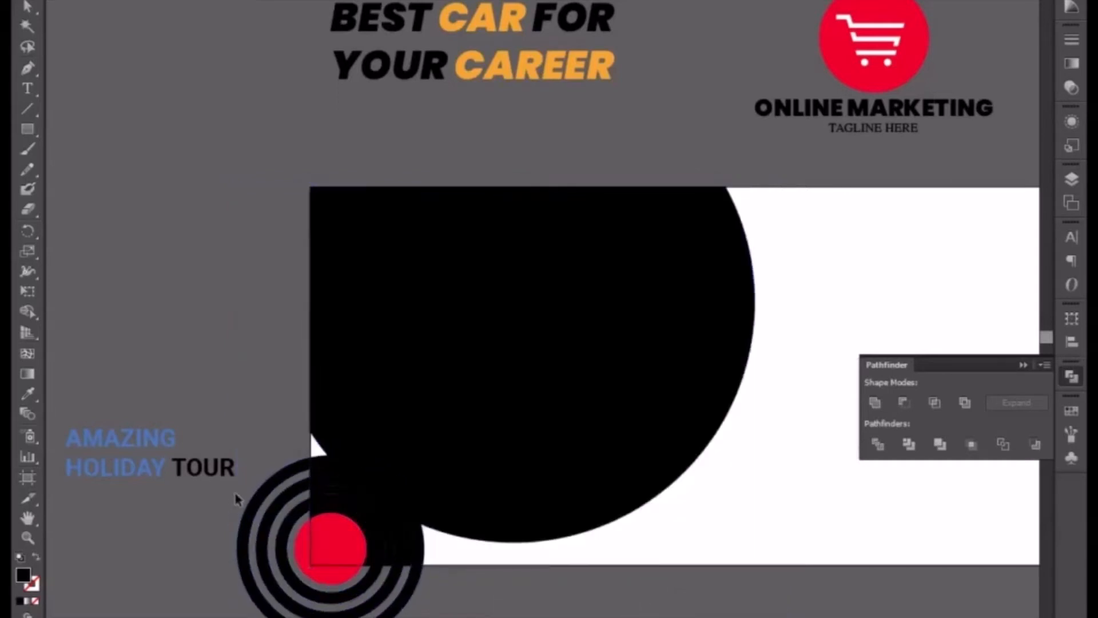
left_click(285, 546)
key("Delete")
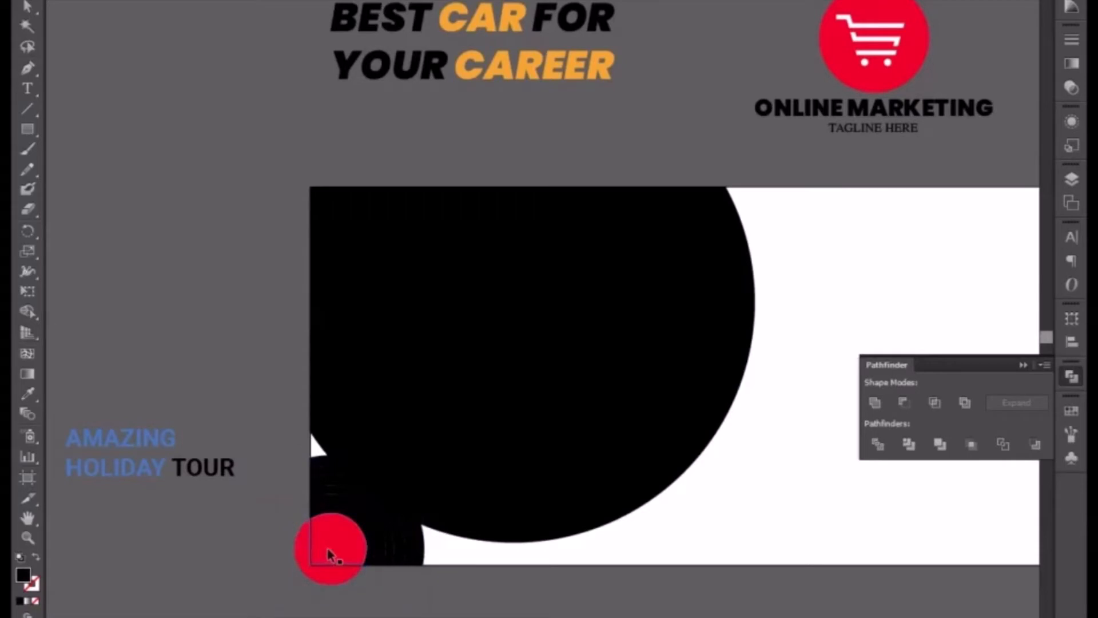
left_click(304, 561)
key("Delete")
left_click(295, 577)
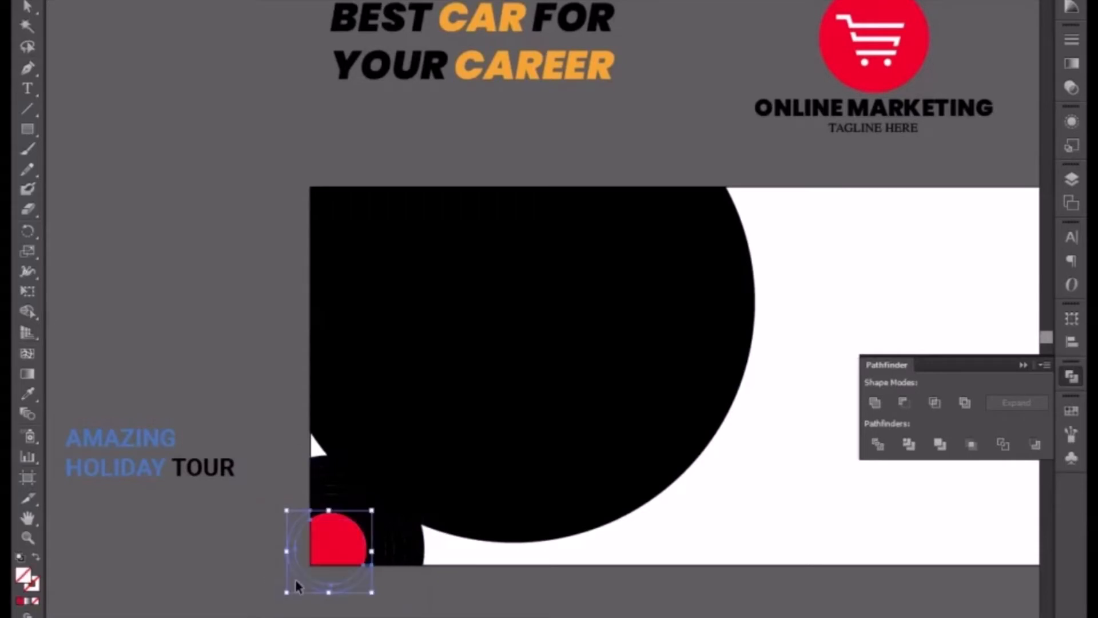
key("Delete")
Step: Delete the black filler pieces lying between the red quarter circle and the rings inside the artboard corner
key("ctrl+plus")
key("ctrl+plus")
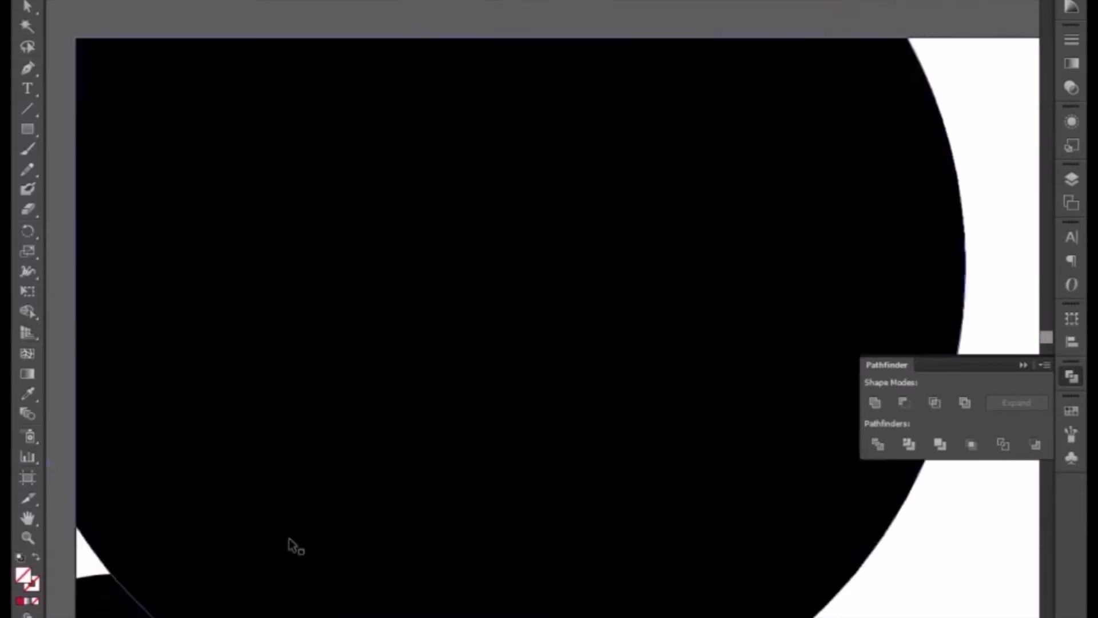
left_click_drag(246, 582, 443, 346)
left_click(413, 415)
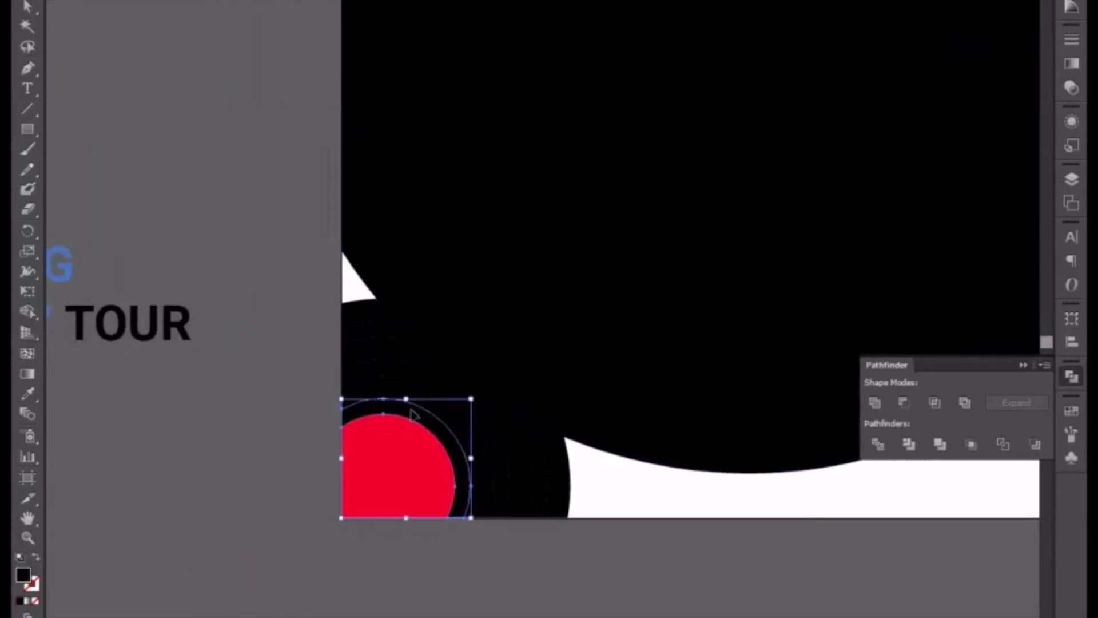
key("Delete")
key("Delete")
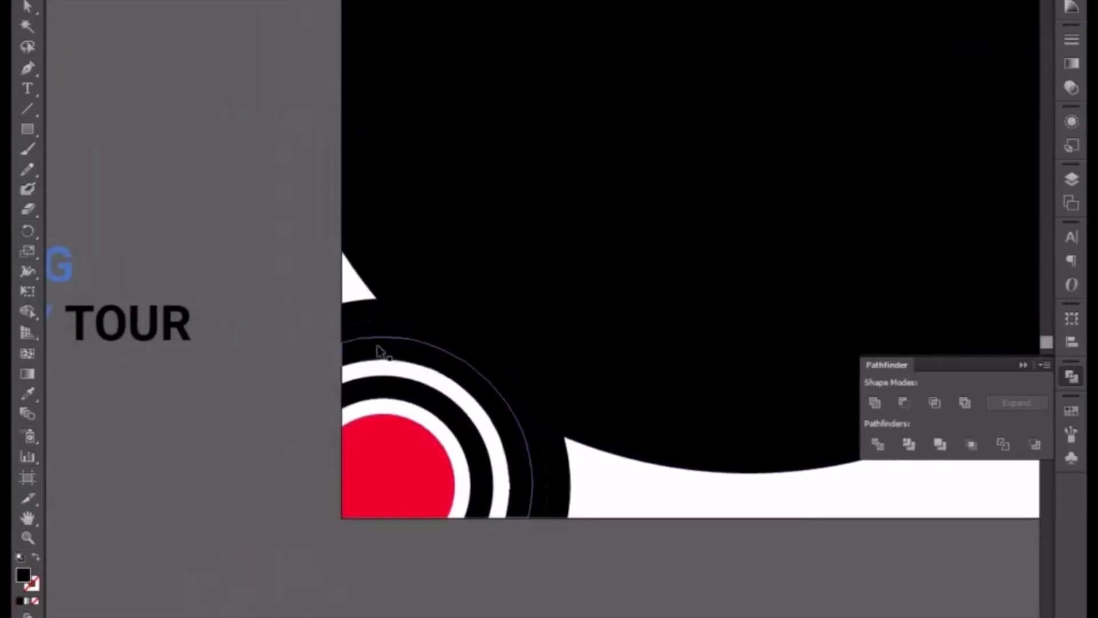
left_click(375, 330)
key("Delete")
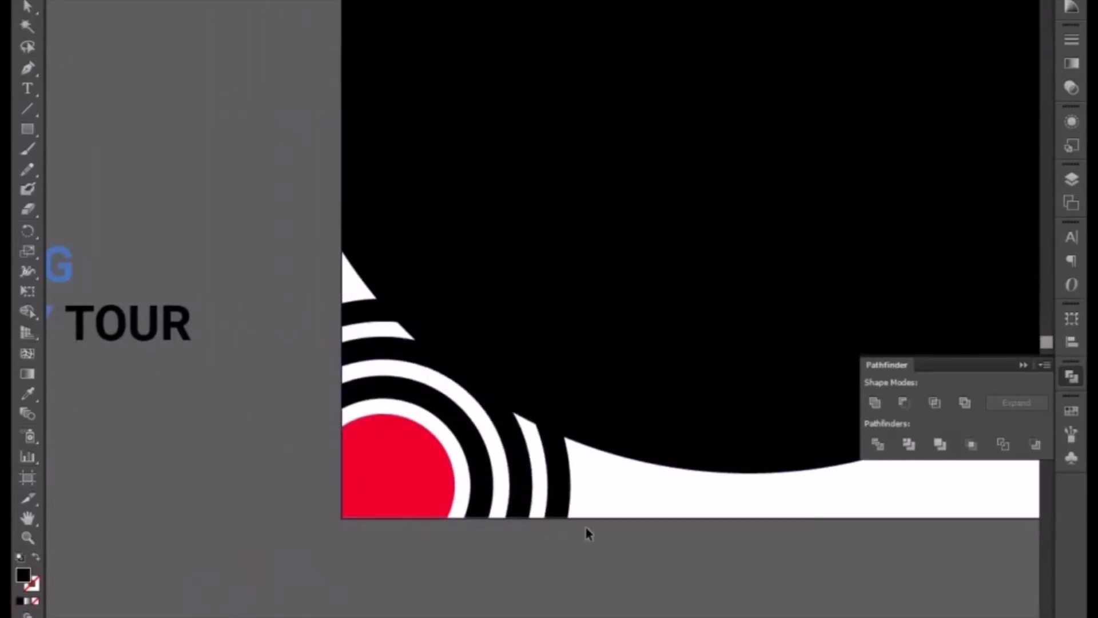
Step: Recolor the trimmed ring pieces with the red sampled from the center circle
left_click(478, 481)
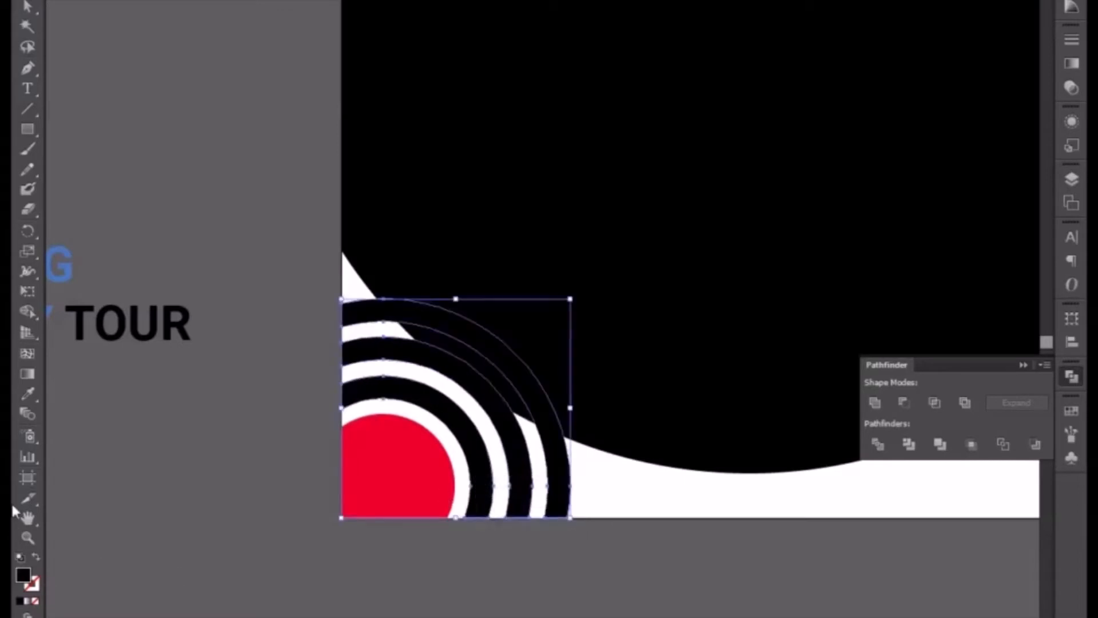
left_click(27, 393)
left_click(392, 446)
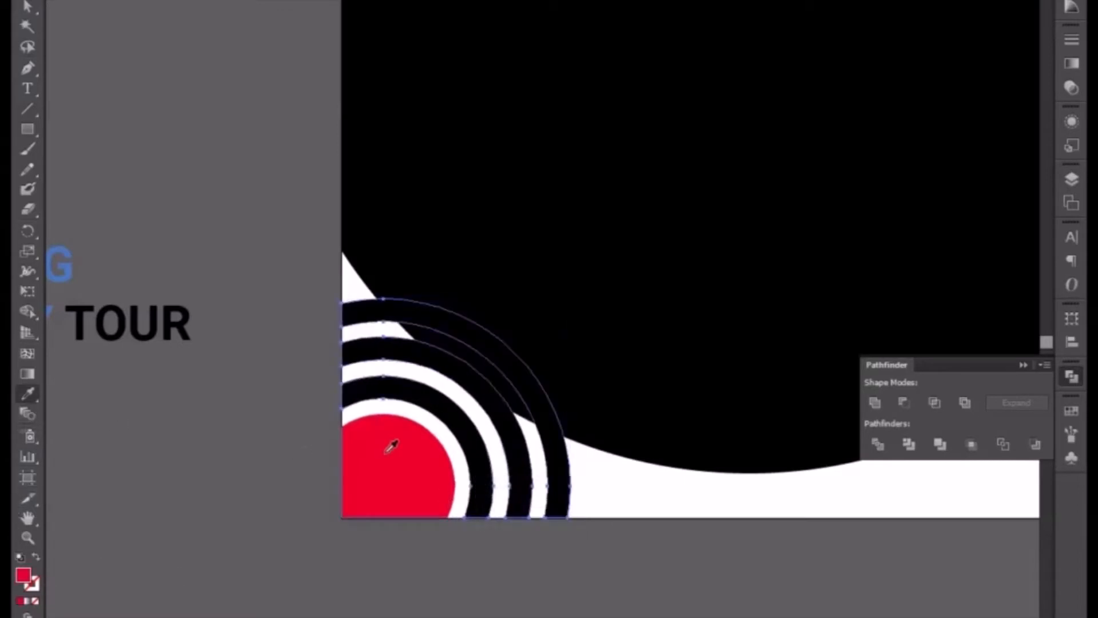
Step: Bring the grouped red corner rings to the front, over the large black circle
left_click(38, 11)
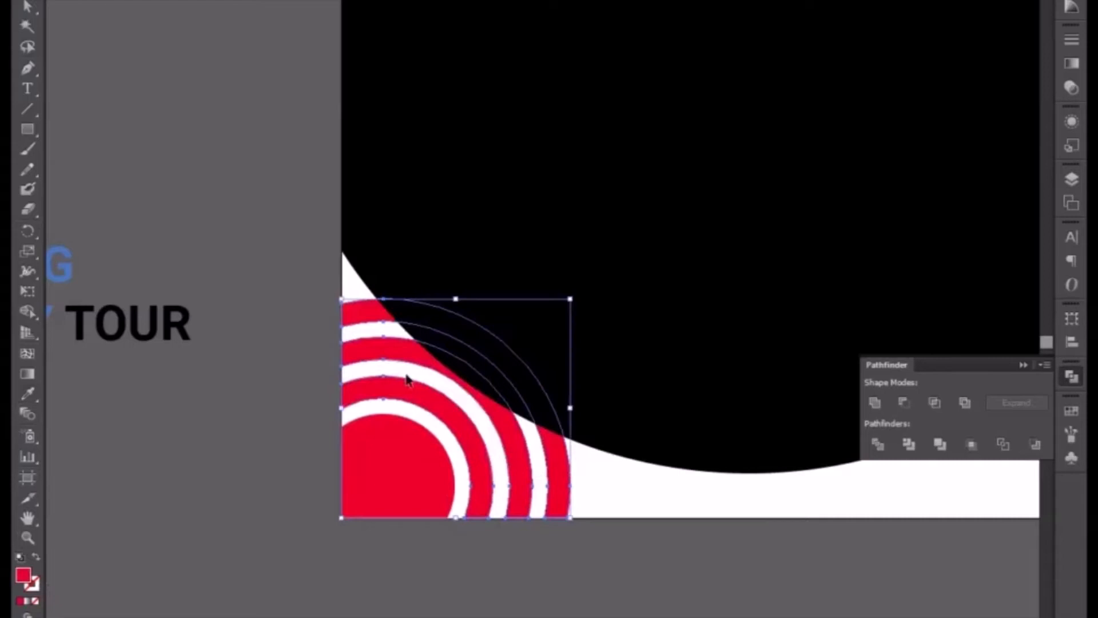
right_click(391, 466)
mouse_move(477, 605)
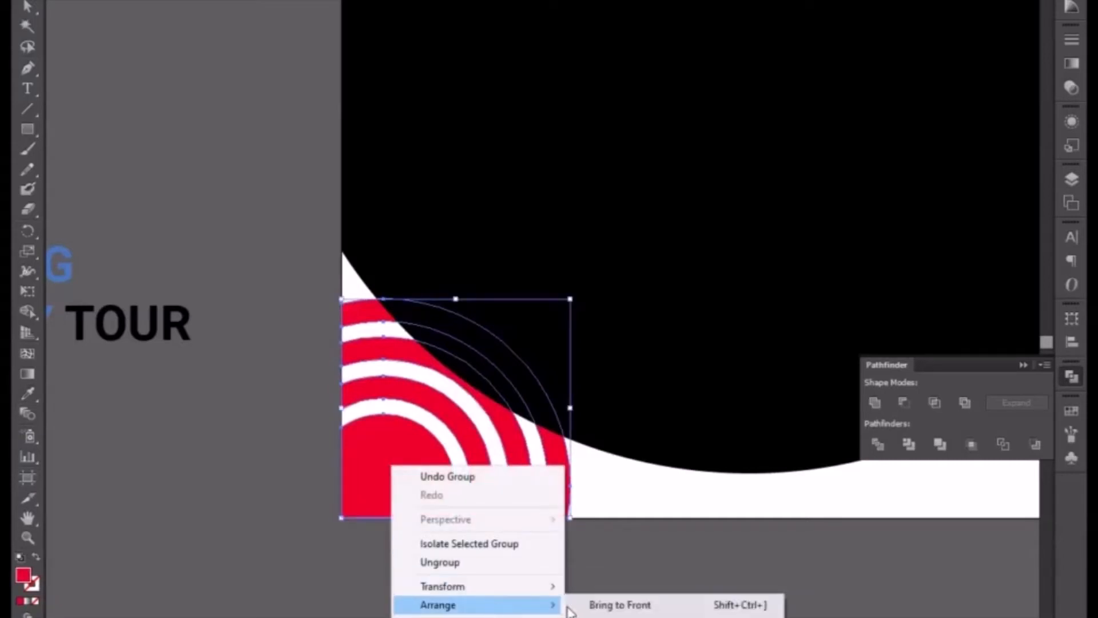
left_click(623, 605)
left_click(612, 556)
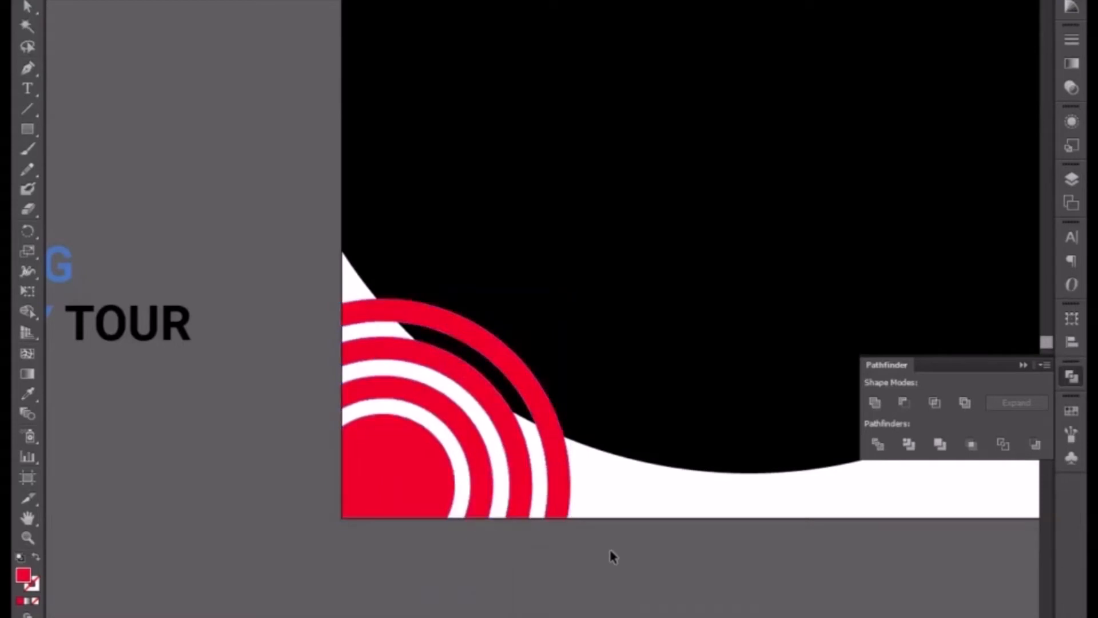
Step: Draw a small circle across the black circle's outer edge and swap its red fill to the stroke
key("ctrl+minus")
key("ctrl+minus")
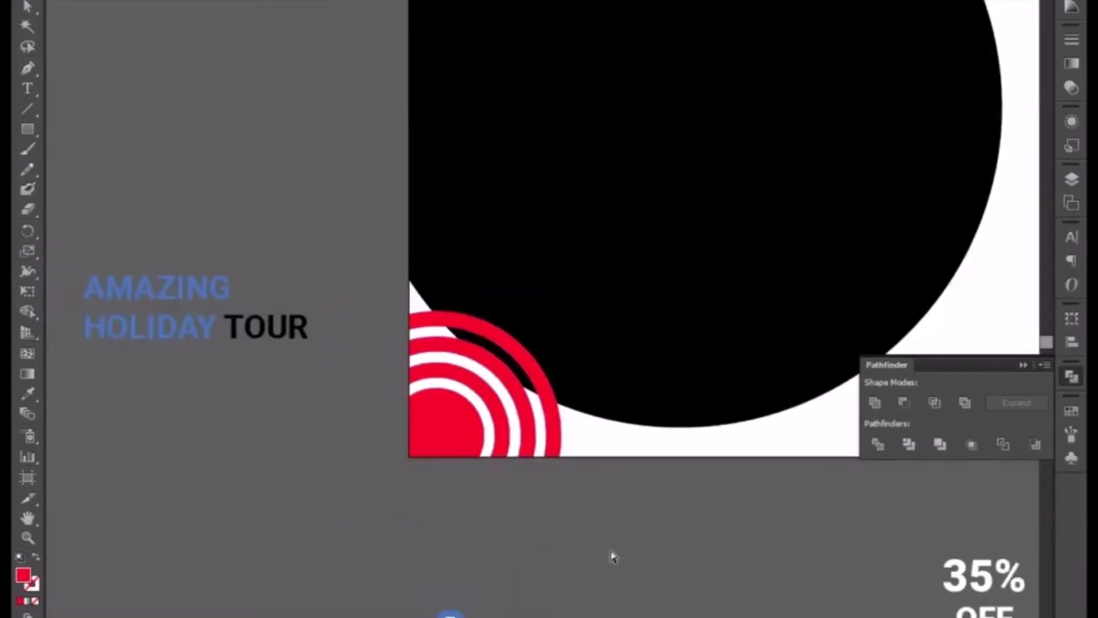
left_click_drag(610, 468, 448, 487)
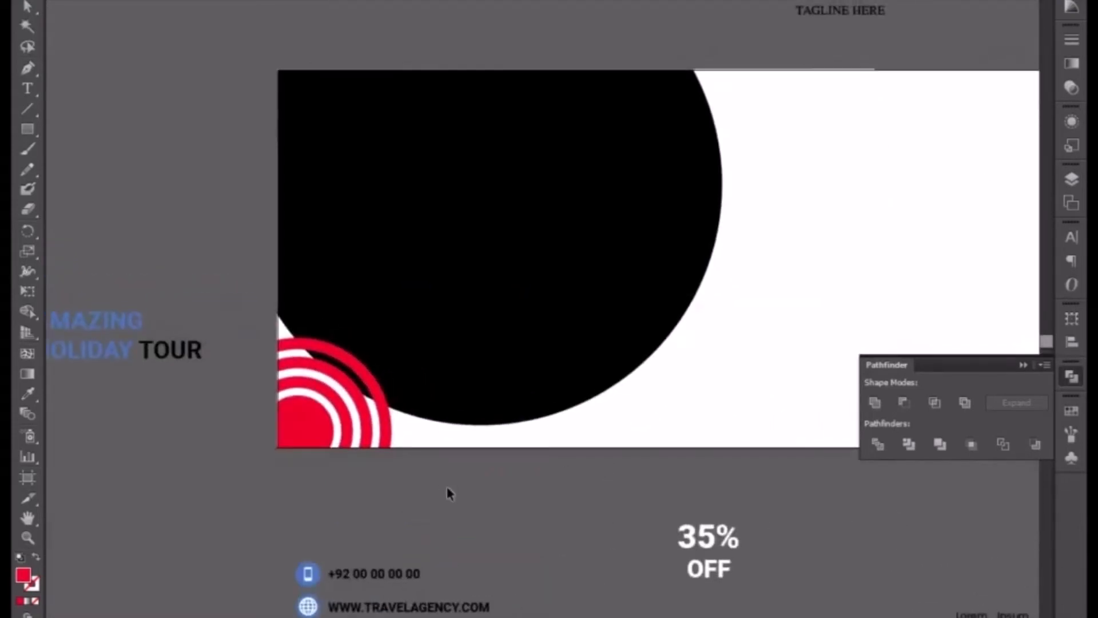
left_click(1023, 365)
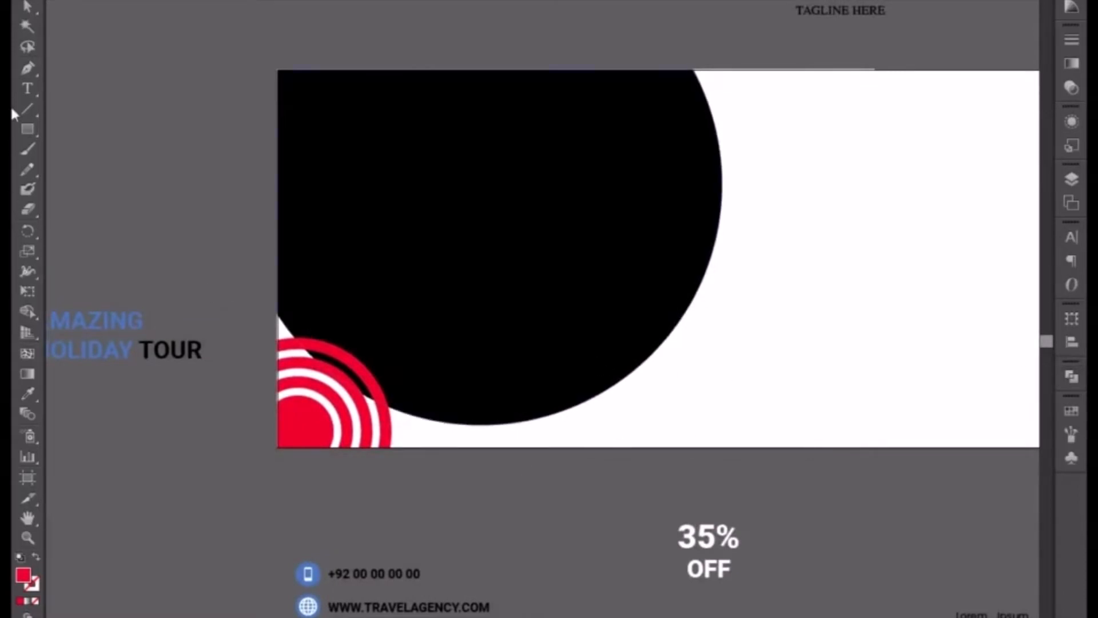
left_click_drag(29, 127, 80, 166)
left_click_drag(662, 208, 729, 300)
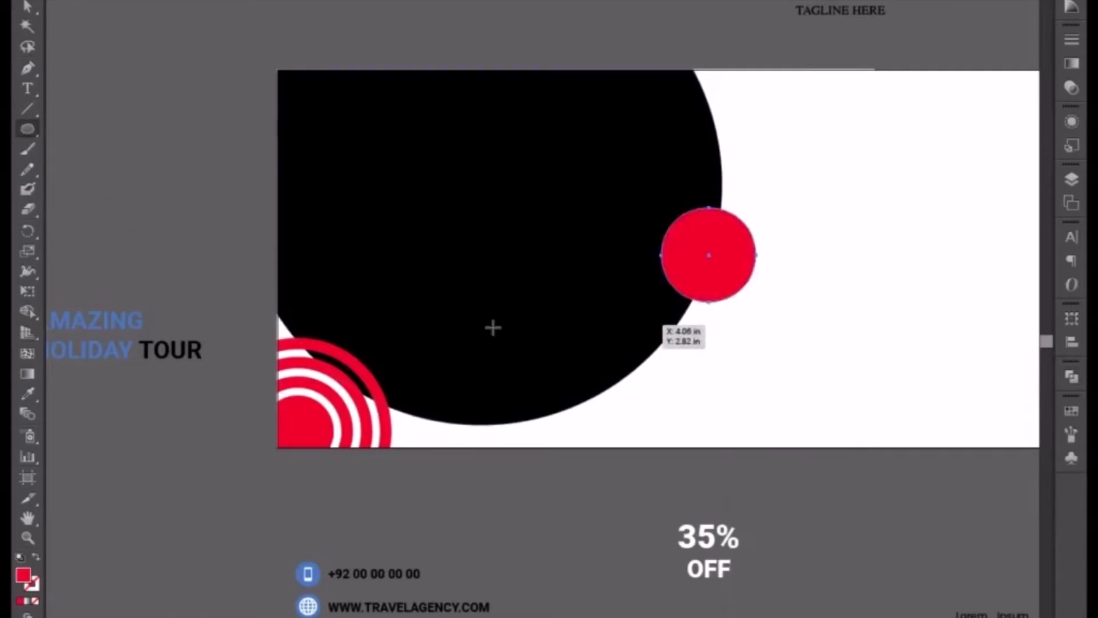
left_click(35, 559)
Step: Set the small outlined circle's stroke weight to 4 pt, then reduce it to 3 pt
left_click(1072, 39)
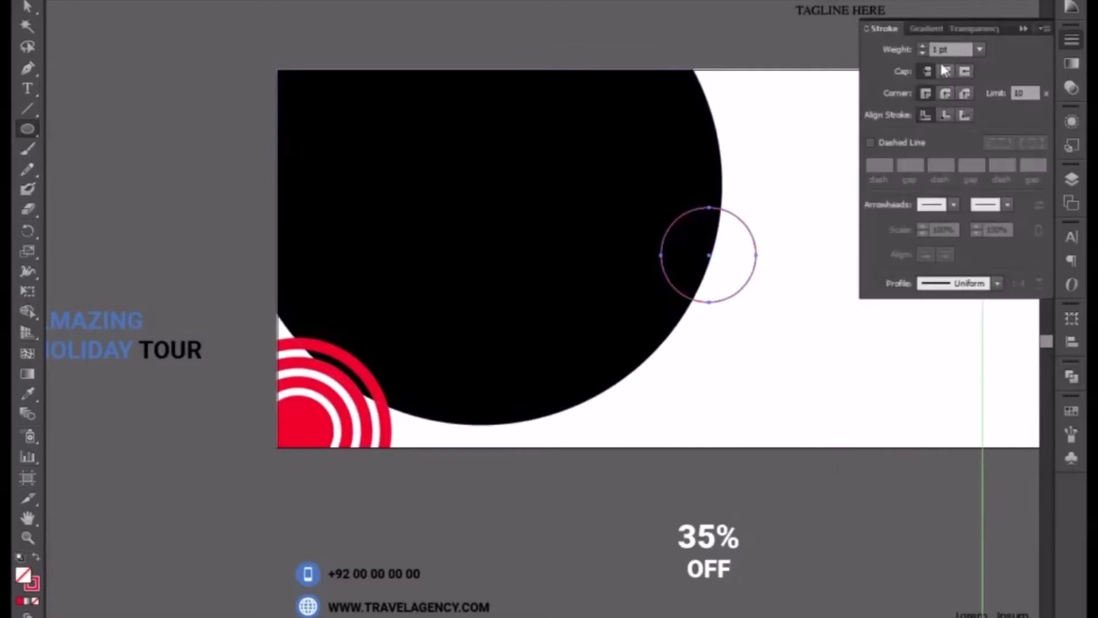
left_click(944, 49)
type("4")
key("Return")
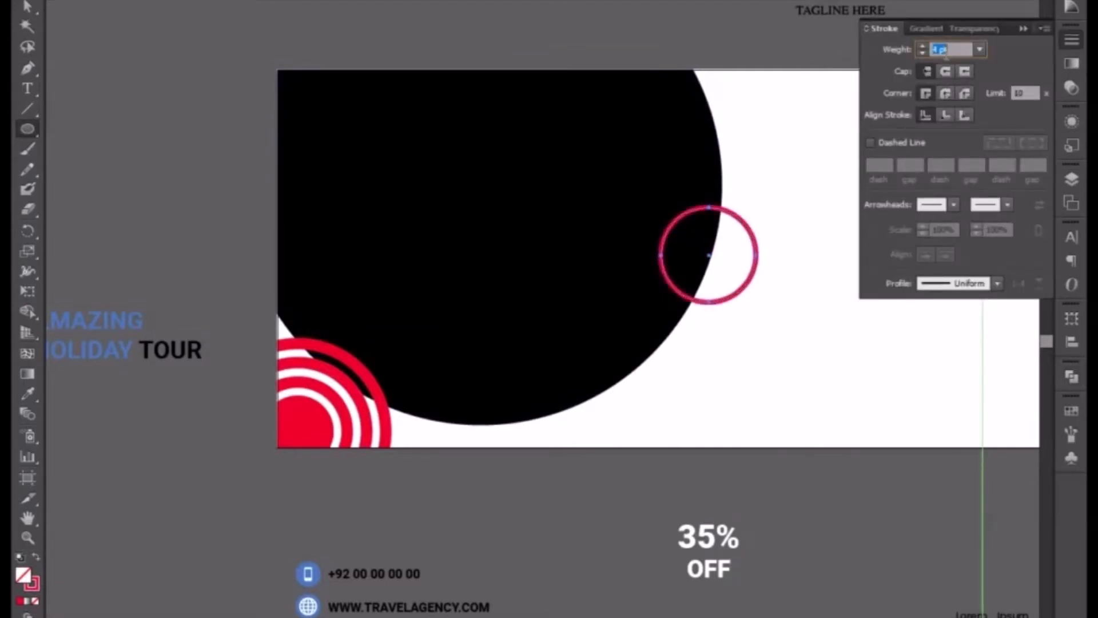
left_click(26, 2)
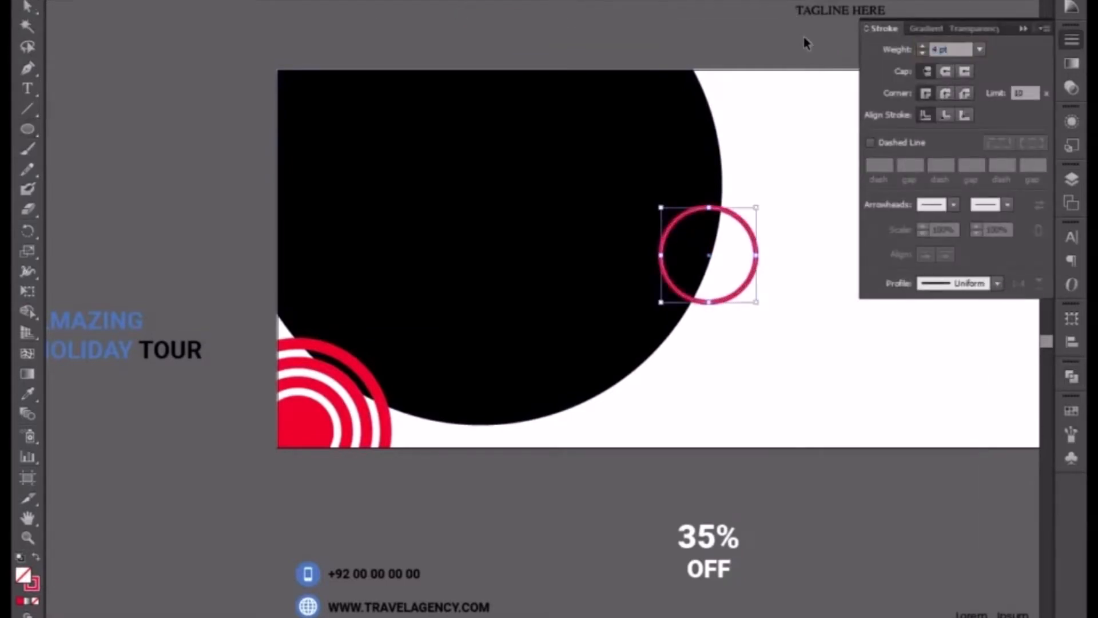
left_click(955, 49)
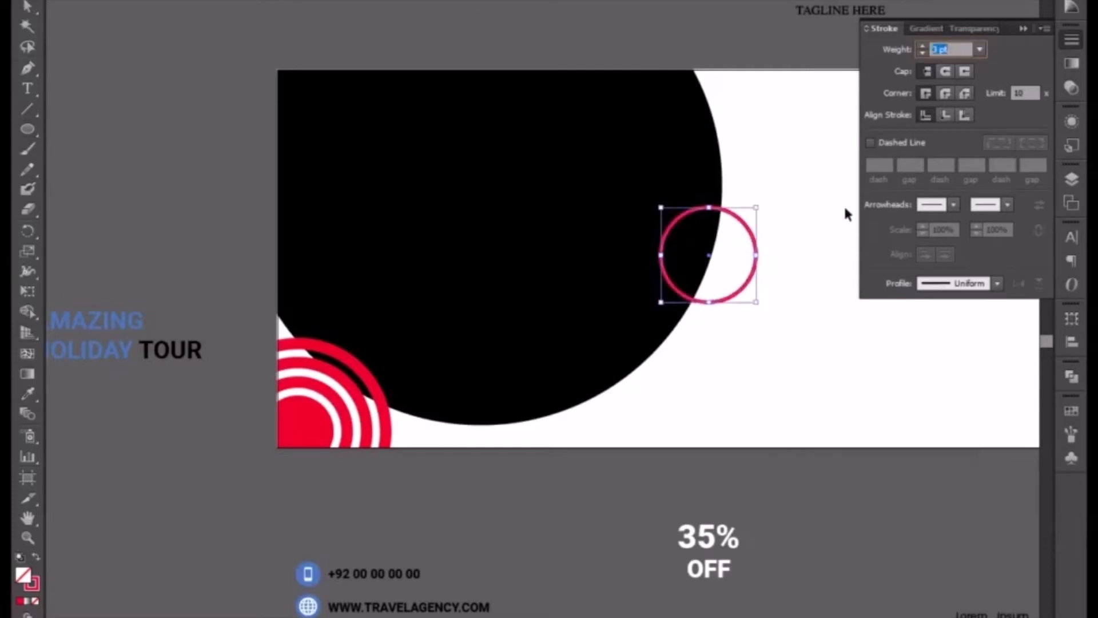
left_click(745, 362)
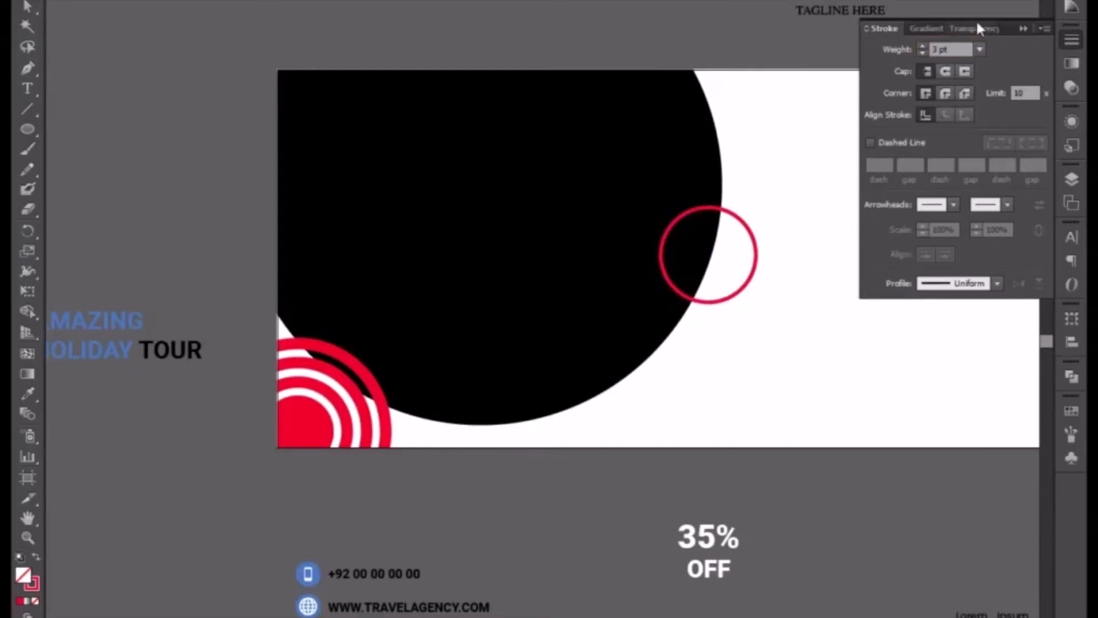
left_click(1025, 28)
Step: Draw a larger circle above the outlined one, overlapping the artboard's upper edge, and give it a solid red fill without stroke
mouse_move(794, 197)
left_mouse_down()
mouse_move(782, 262)
mouse_move(755, 289)
left_mouse_up()
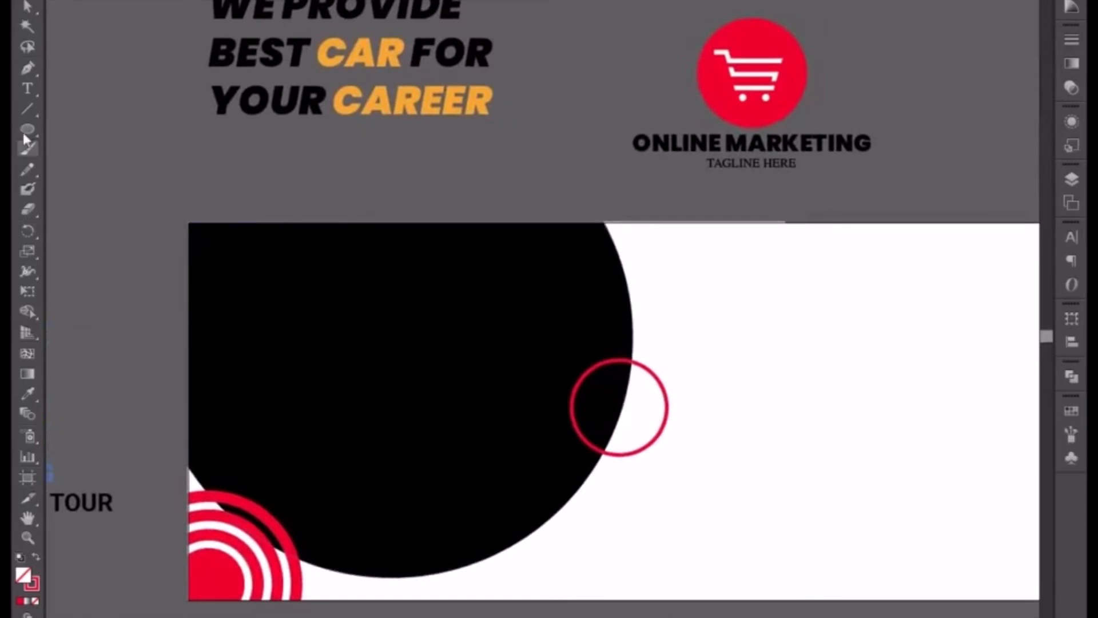
mouse_move(595, 223)
left_mouse_down()
mouse_move(699, 329)
mouse_move(665, 325)
mouse_move(675, 334)
left_mouse_up()
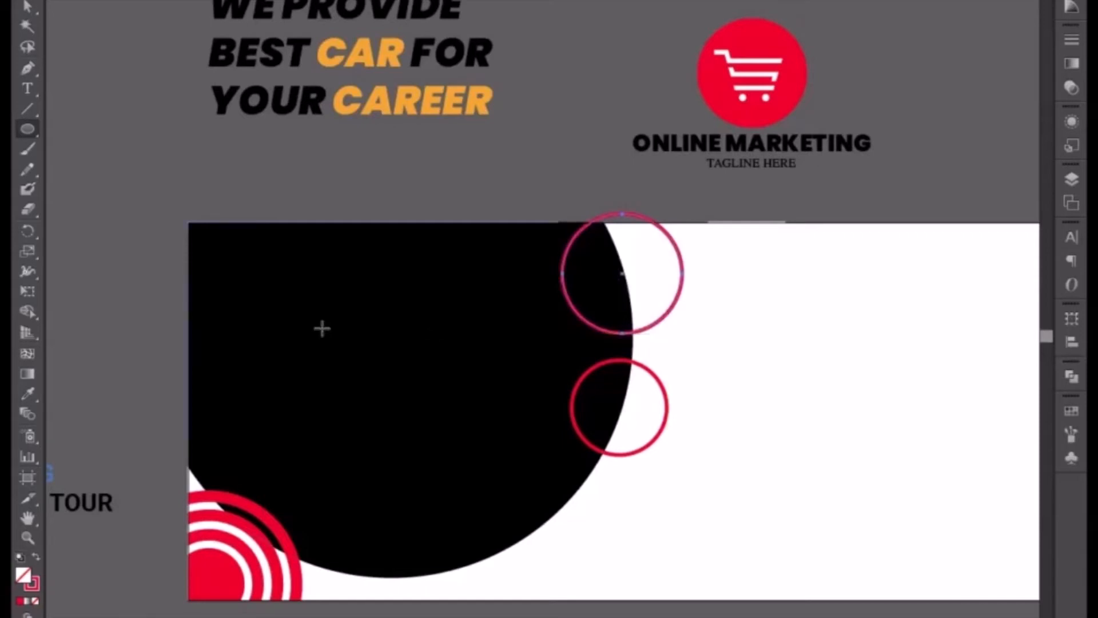
left_click(36, 556)
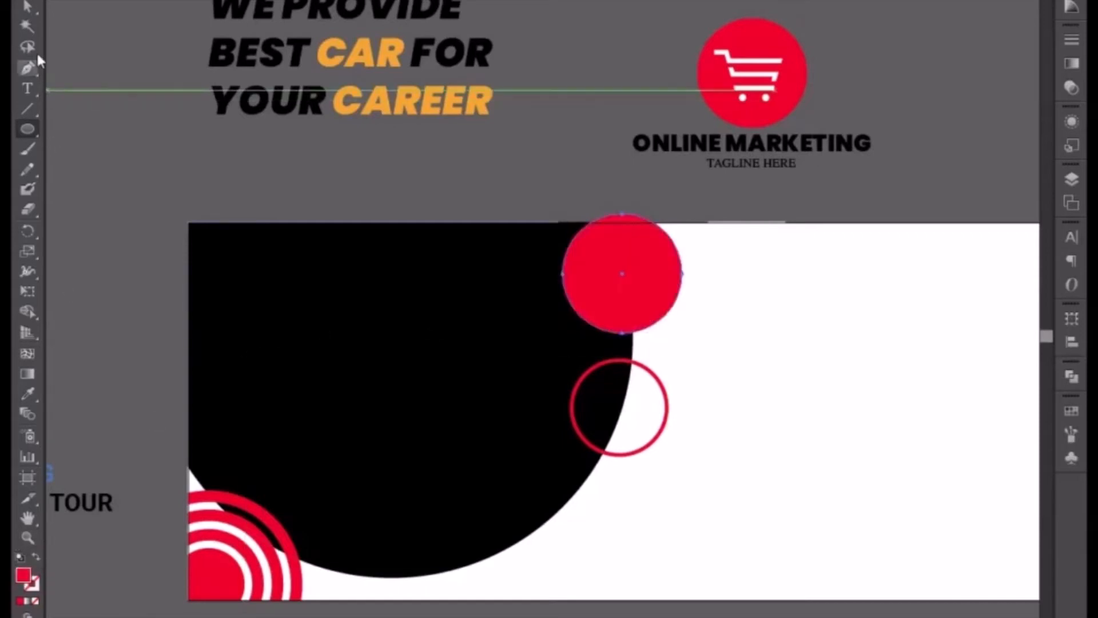
left_click(26, 6)
left_click(238, 217)
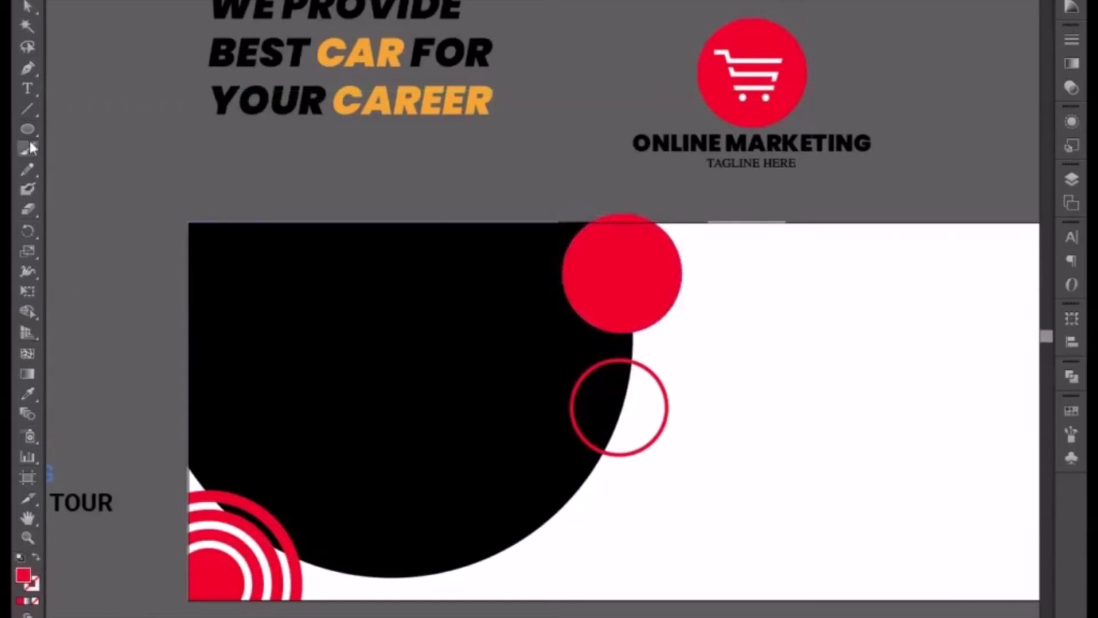
Step: Draw a slanted line across the lower part of the solid red circle and give it a 4 pt black stroke
left_click(32, 70)
left_click(683, 314)
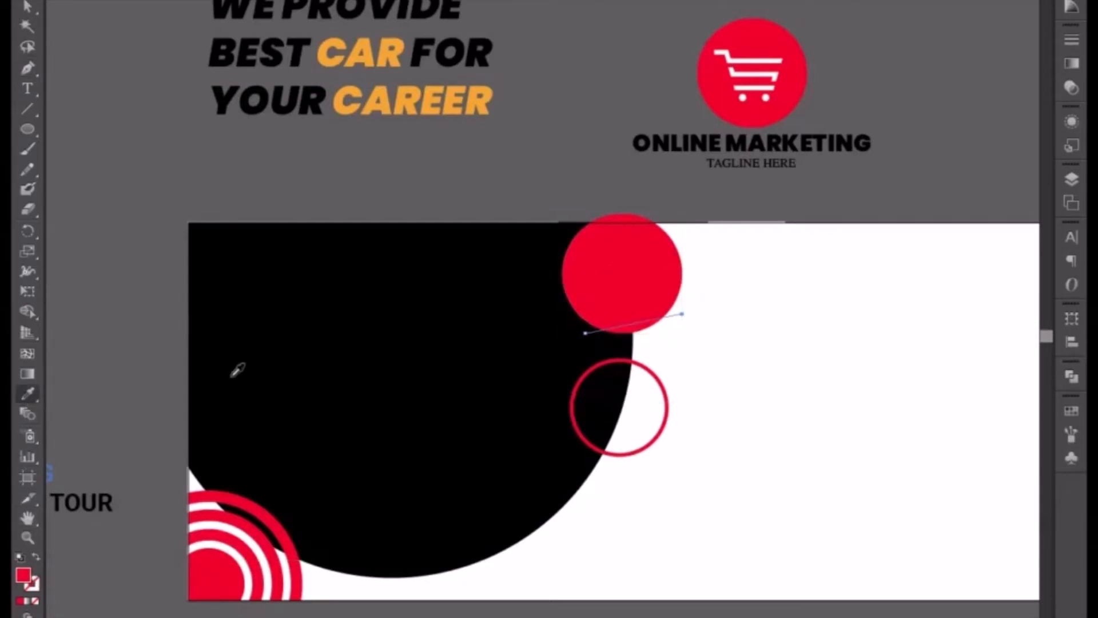
key("v")
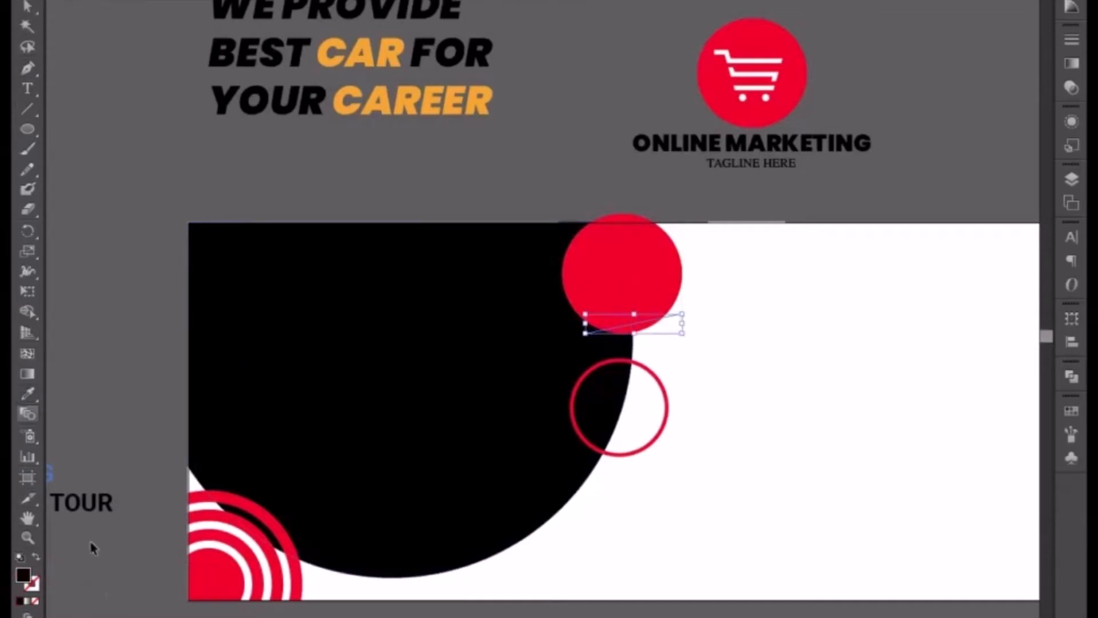
left_click(36, 556)
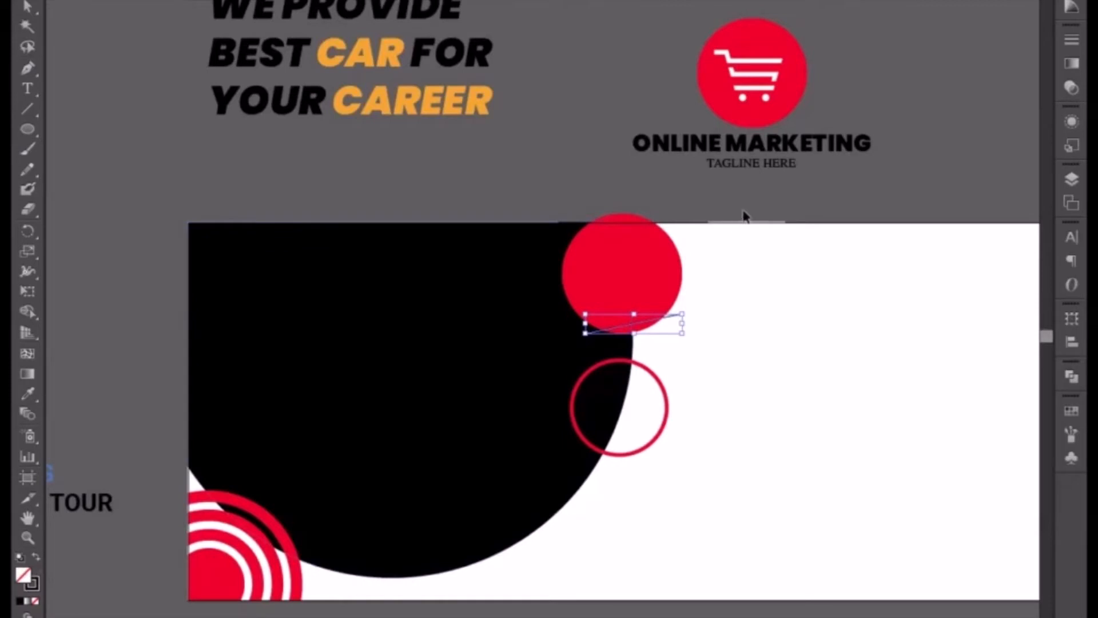
left_click(1072, 40)
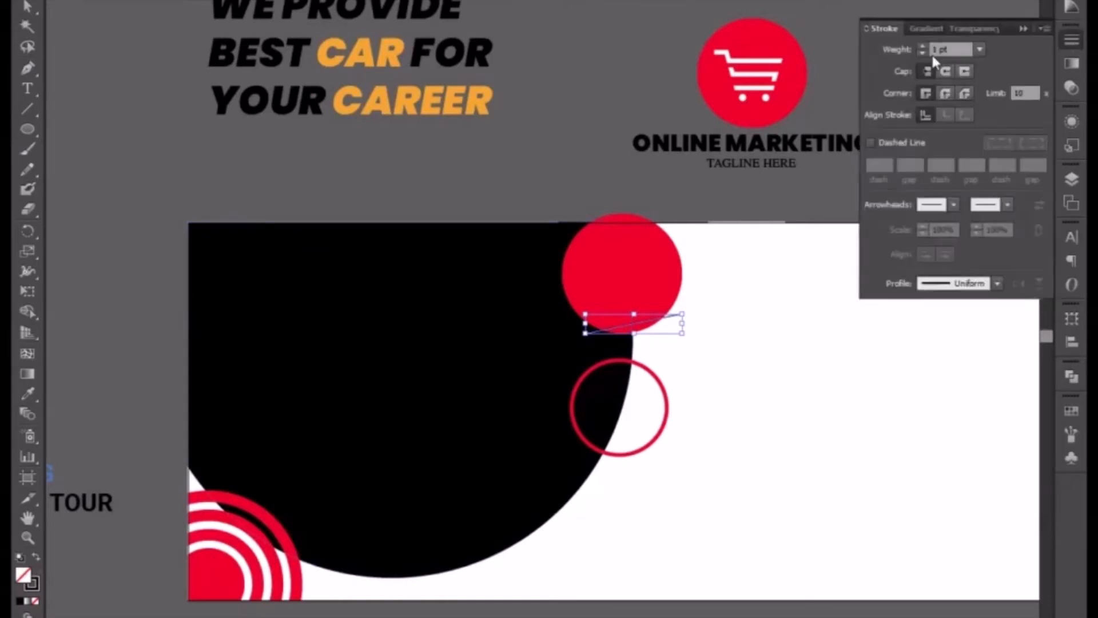
key("ctrl+equal")
scroll(943, 52, "up", 1)
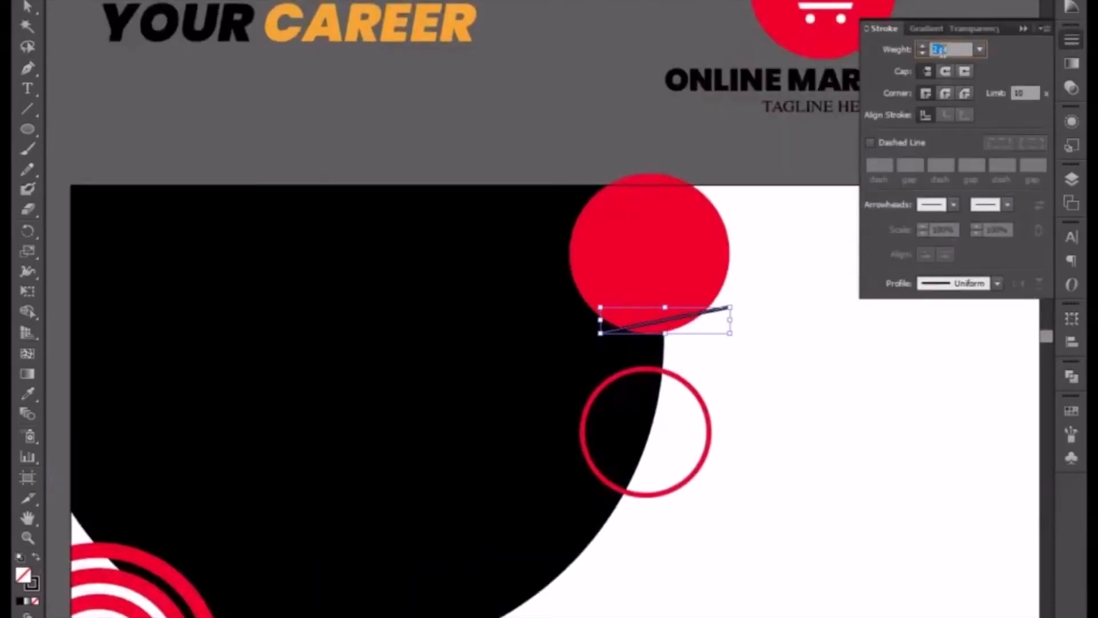
scroll(943, 53, "up", 2)
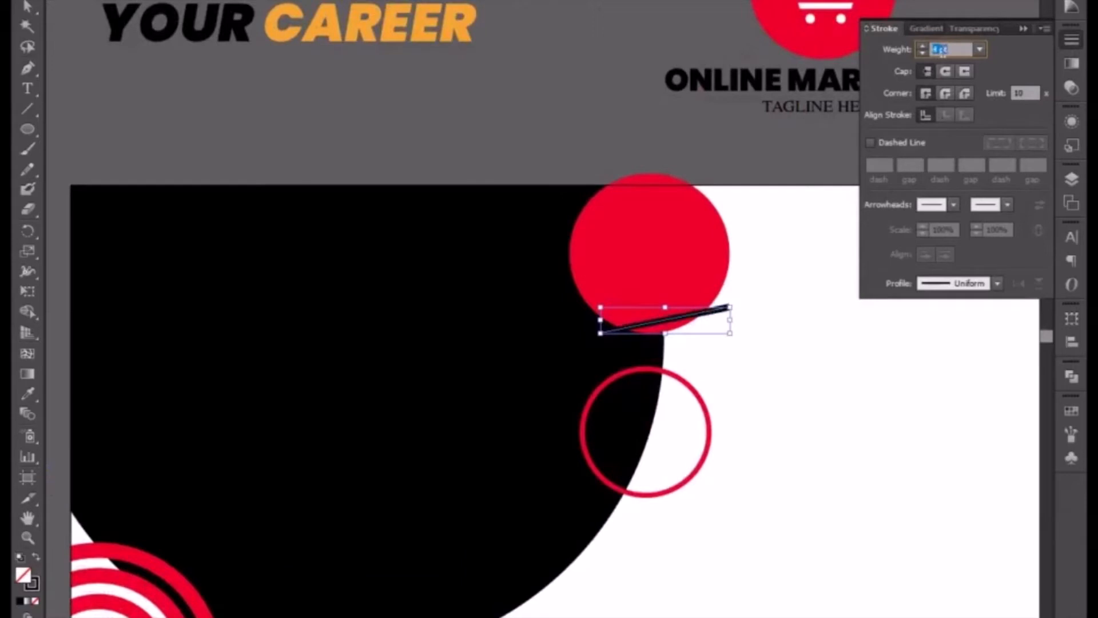
left_click(27, 6)
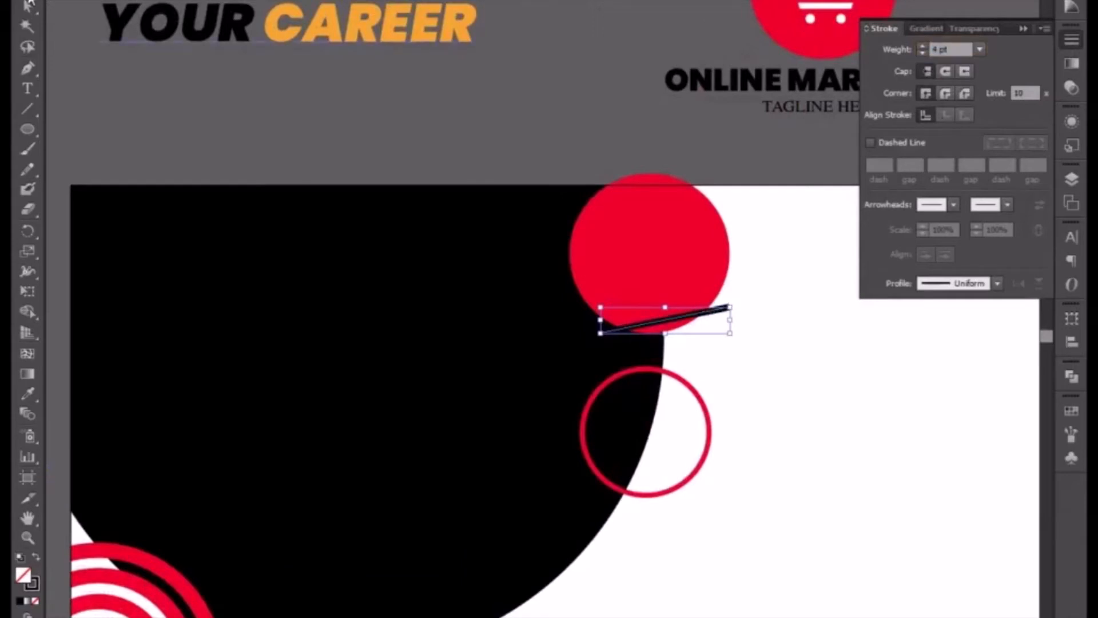
Step: Extend both ends of the slanted line well beyond the sides of the red circle, keeping its angle
left_click(809, 363)
key("ctrl+plus")
left_click_drag(809, 363, 552, 416)
left_click_drag(589, 366, 710, 342)
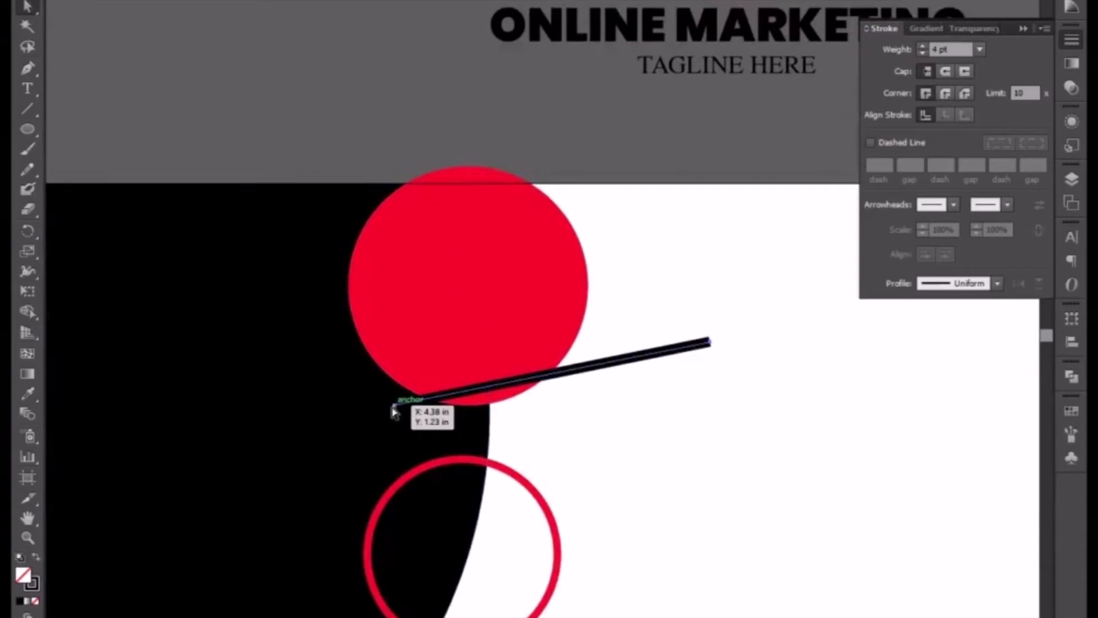
left_click_drag(394, 411, 282, 430)
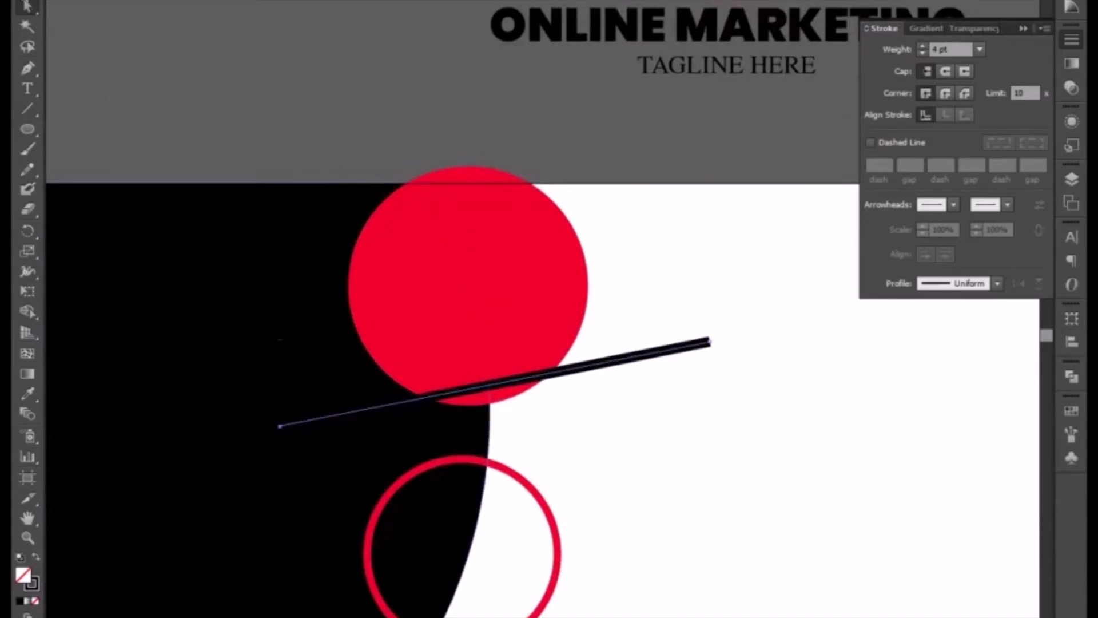
Step: Duplicate the slanted line upward in closely spaced parallel copies, reaching the middle of the red circle
left_click(652, 355)
left_click_drag(606, 364, 603, 344)
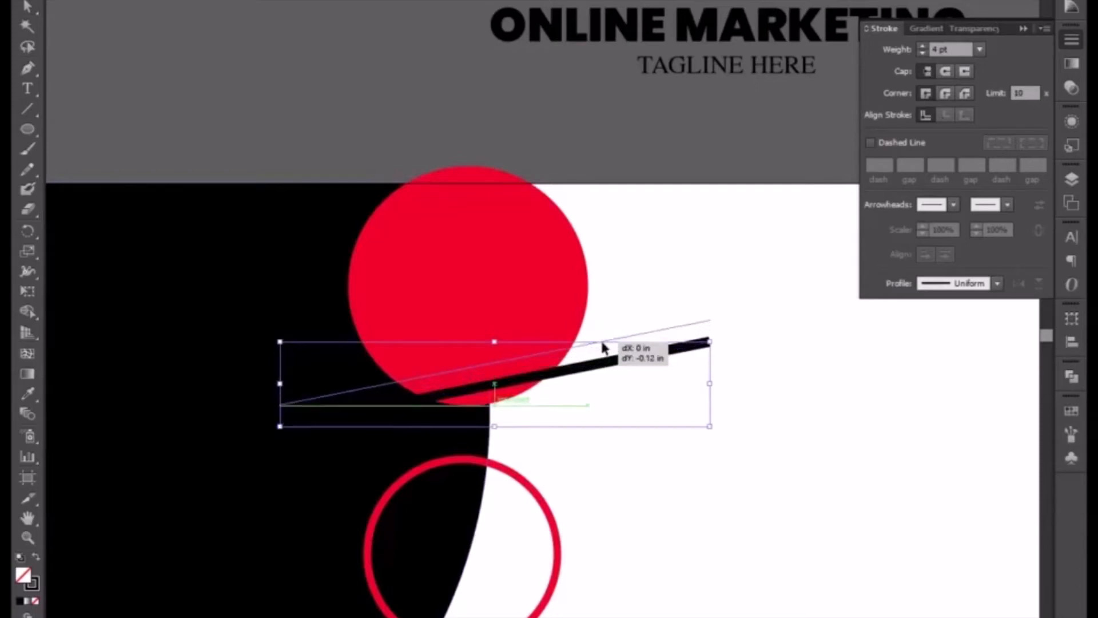
left_click_drag(604, 346, 609, 321)
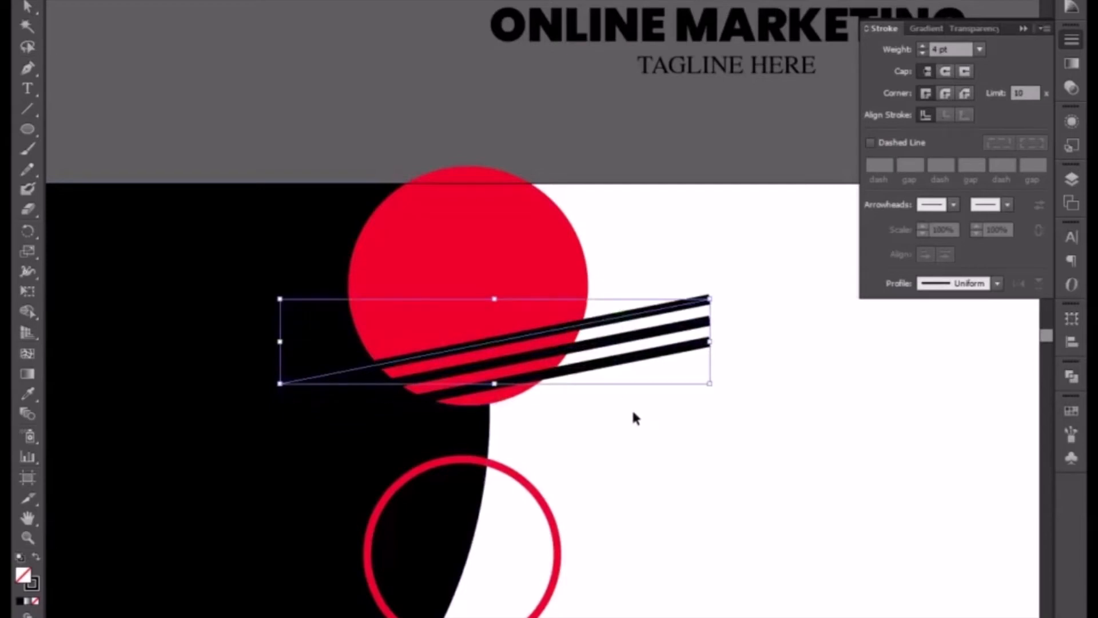
left_click_drag(638, 325, 623, 245)
key("Up")
key("Up")
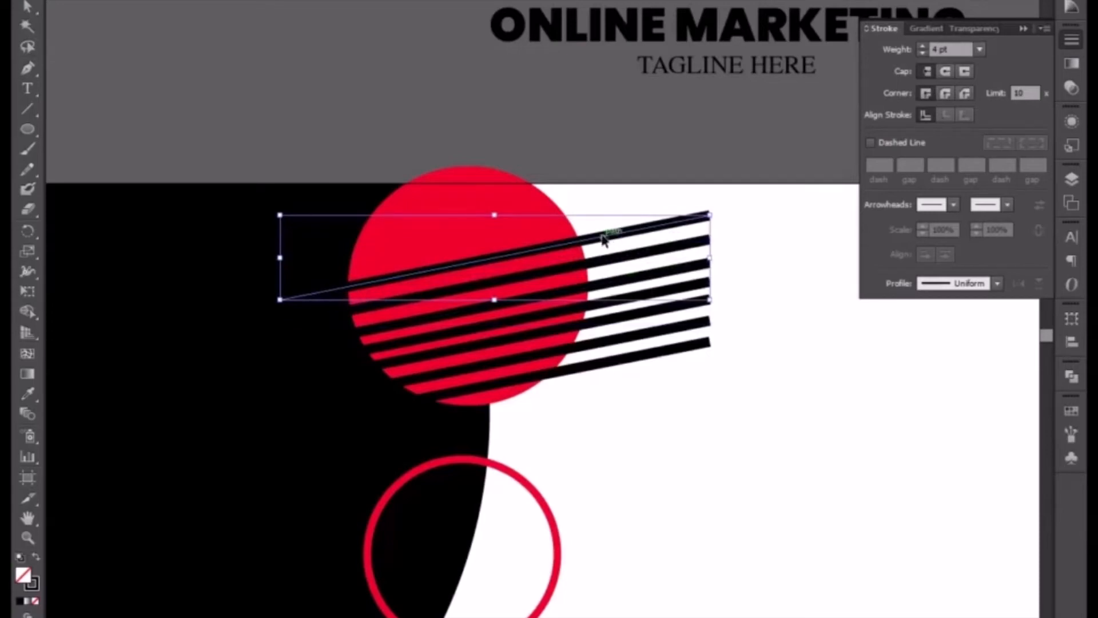
Step: Add more parallel copies of the line up past the red circle's upper edge, adjusting the spacing of the topmost ones
left_click_drag(606, 240, 571, 161)
left_click(582, 182)
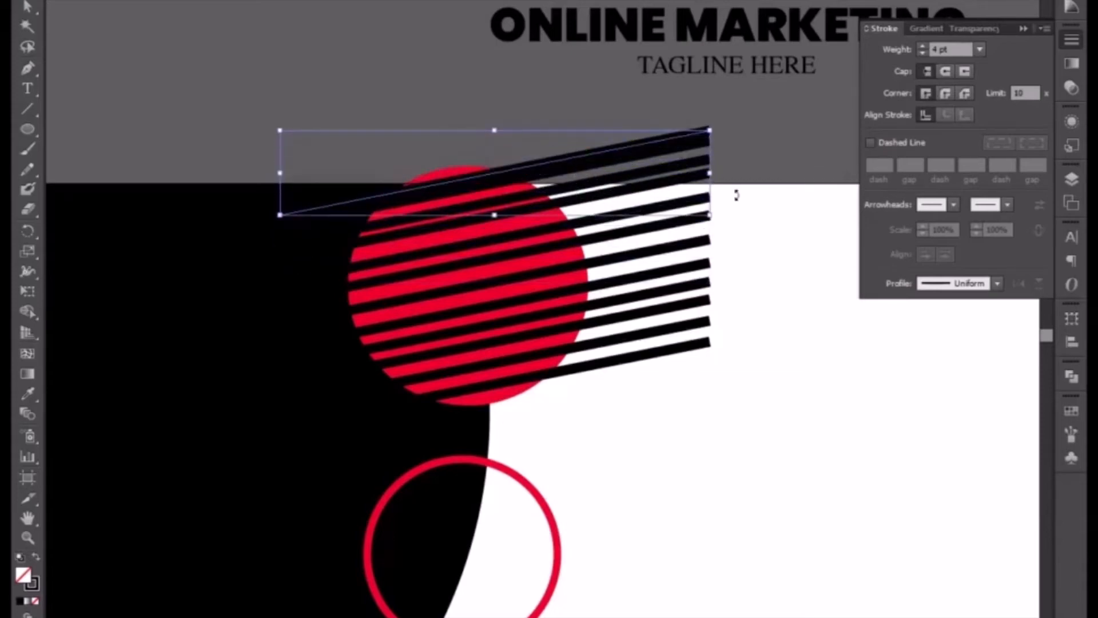
left_click(755, 252)
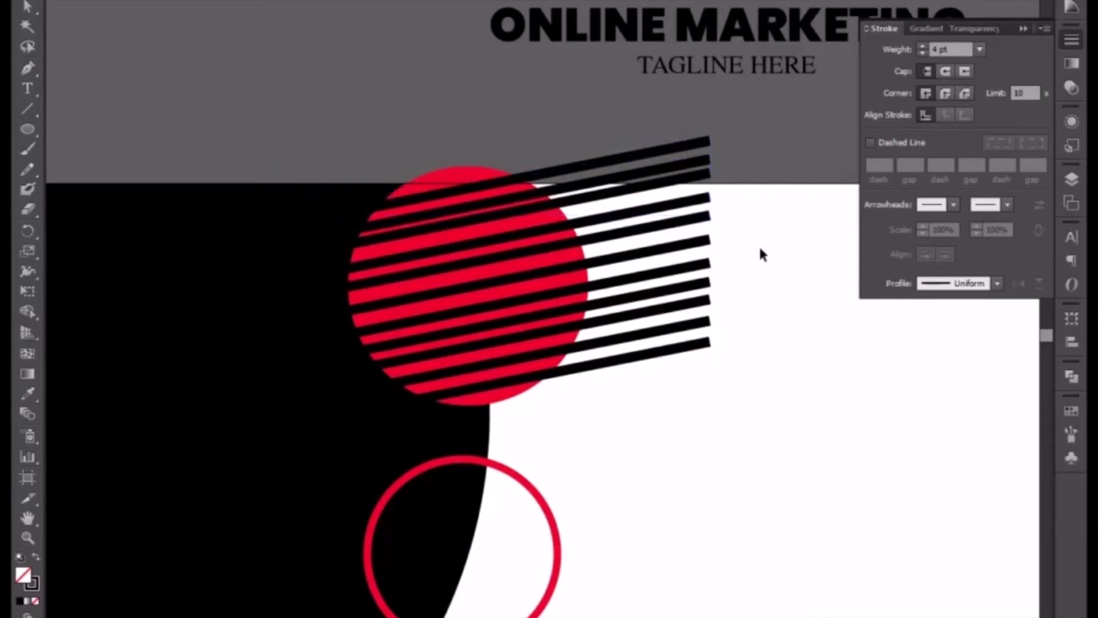
left_click(627, 160)
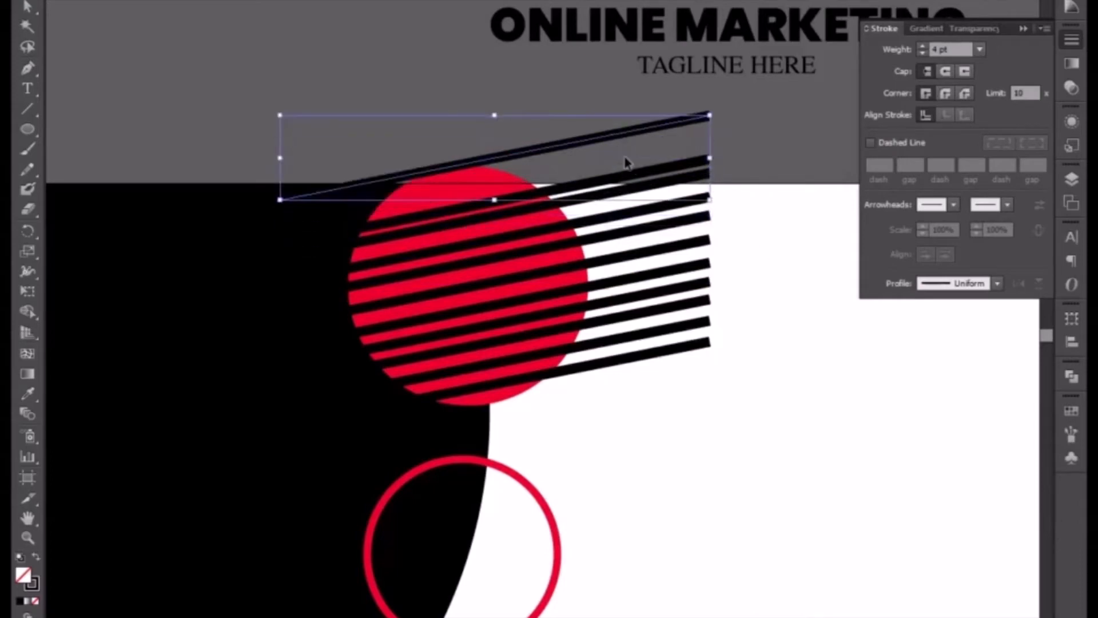
left_click_drag(595, 164, 588, 150)
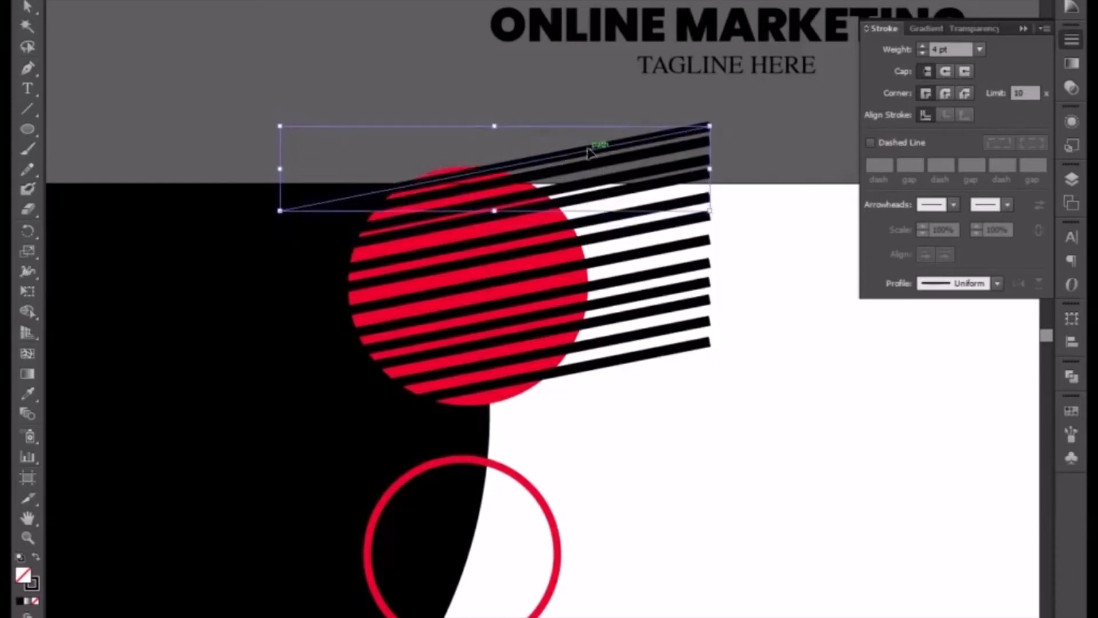
Step: Select all the slanted lines without the circles and nudge them slightly down together
left_click_drag(728, 433, 642, 133)
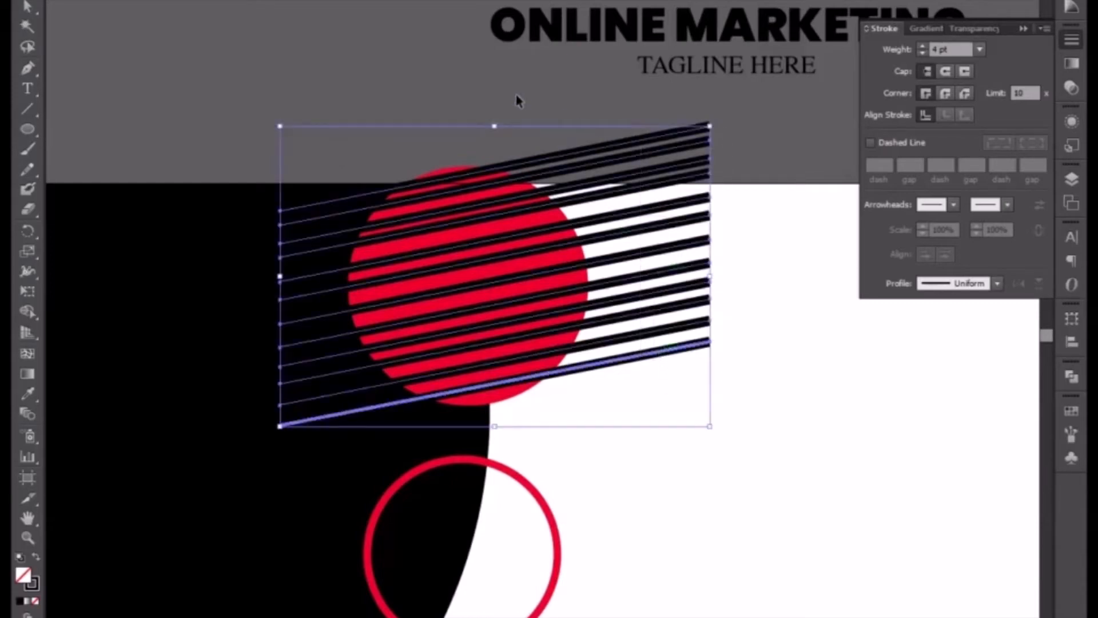
left_click(654, 354, "shift")
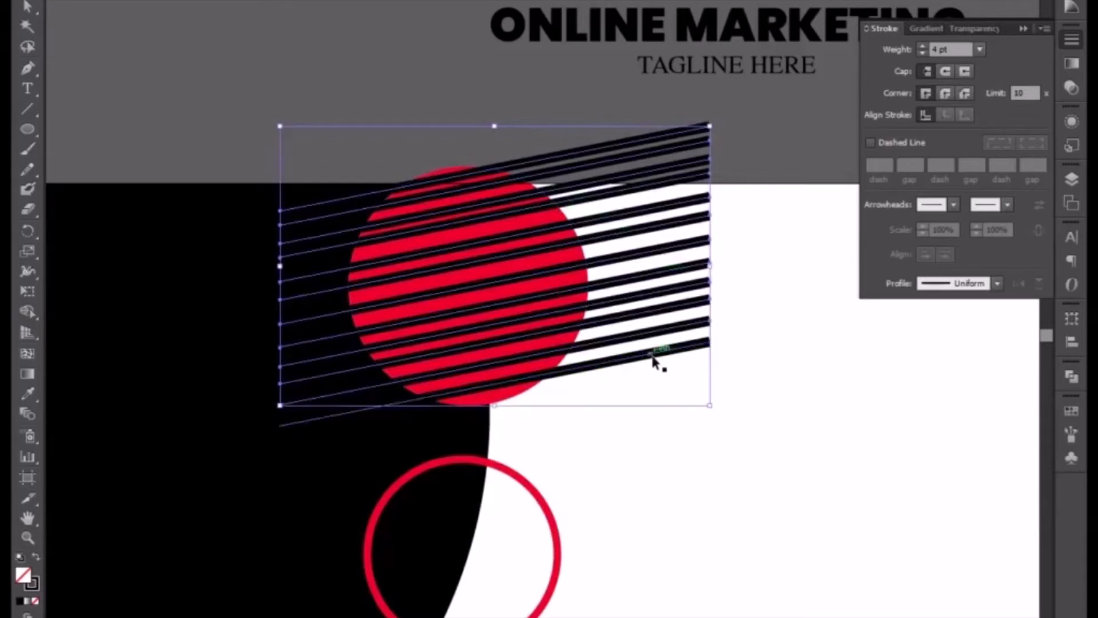
left_click(651, 356, "shift")
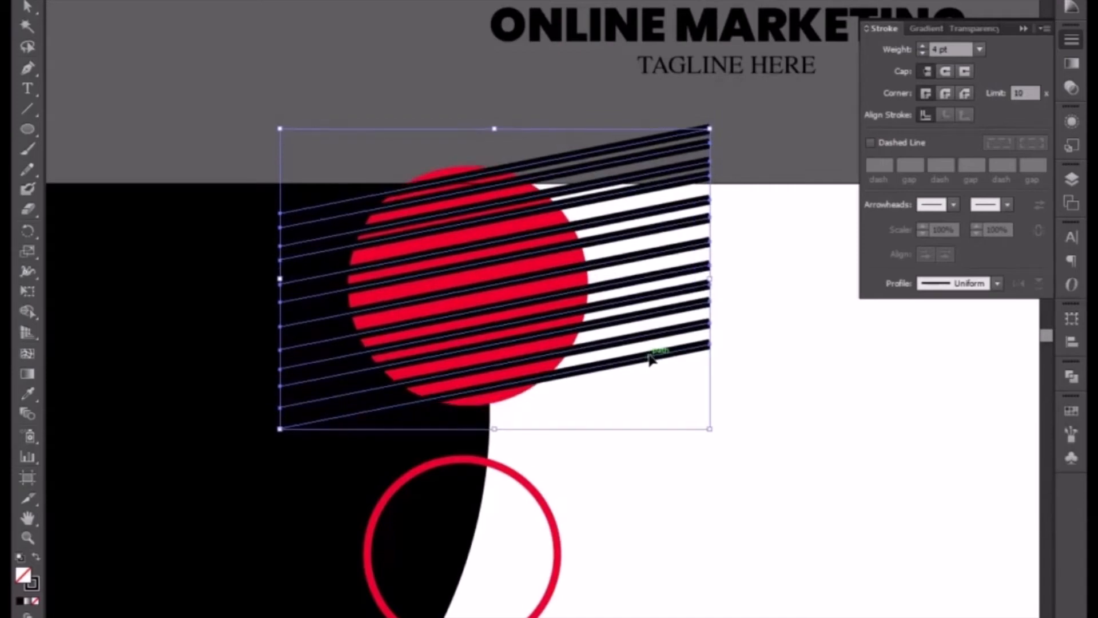
Step: Distribute the slanted lines with equal vertical spacing across the red circle and nudge them slightly down together
left_click(647, 360)
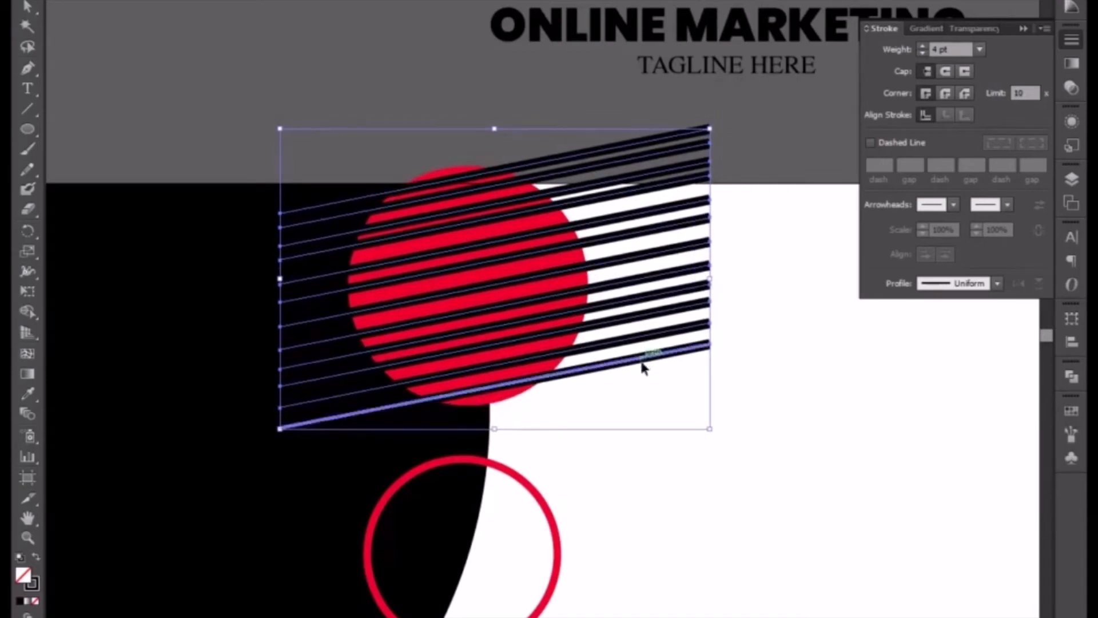
key("shift+F7")
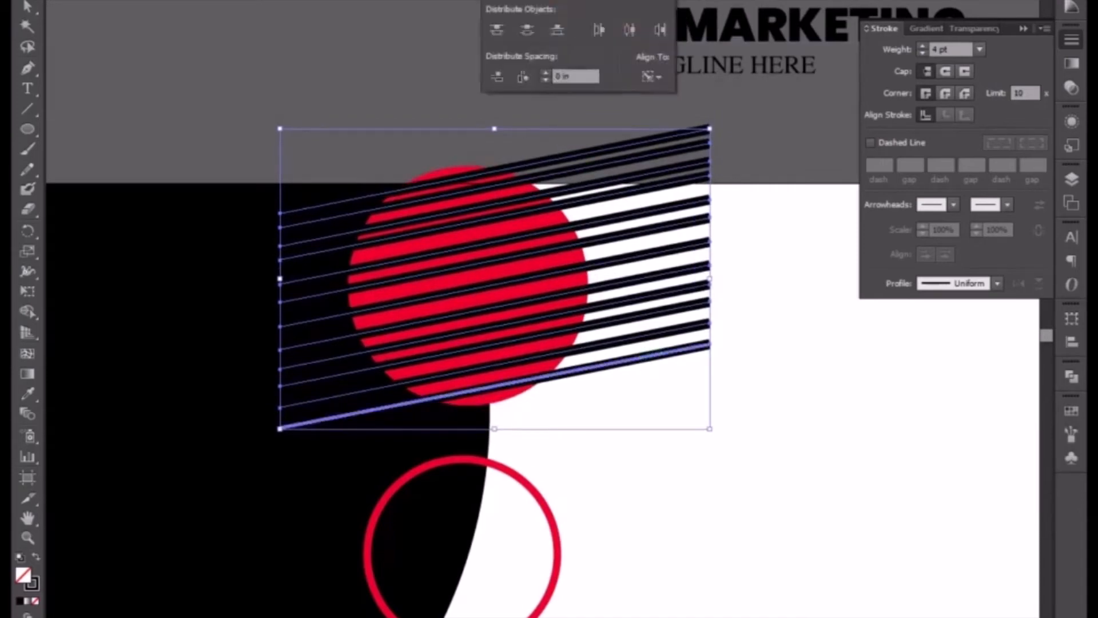
left_click(497, 76)
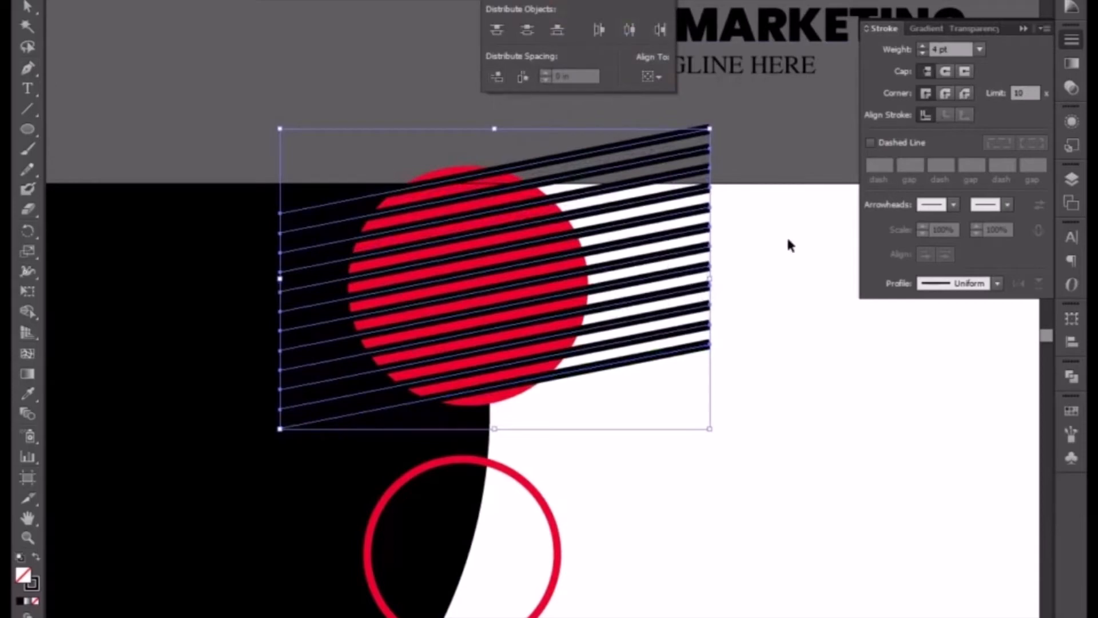
key("shift+F7")
key("Down")
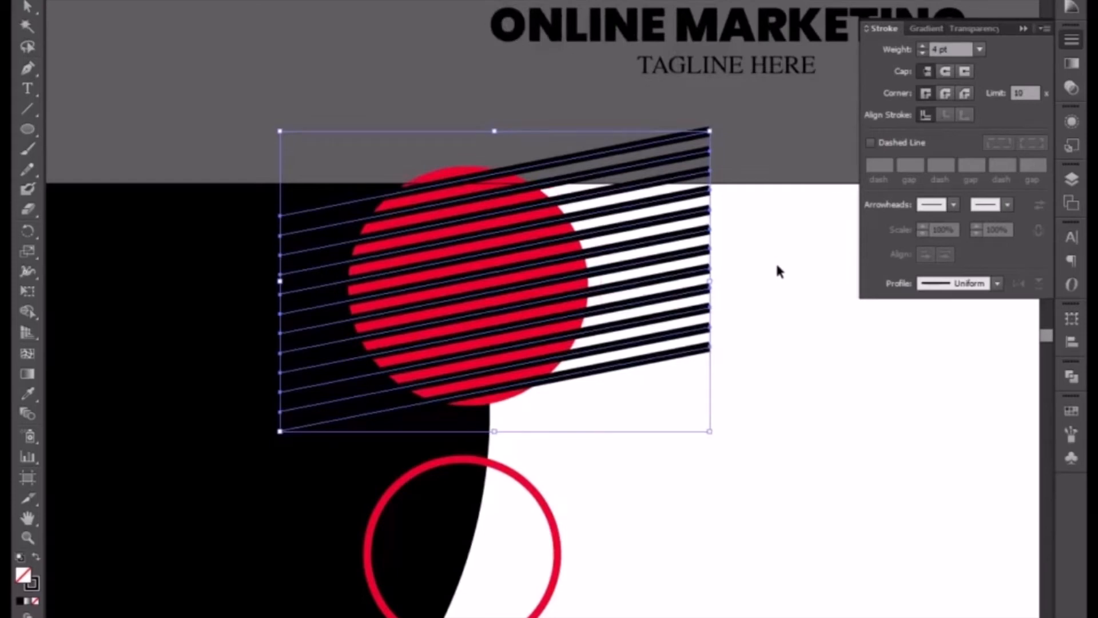
Step: Set the stroke weight of all the slanted lines to 3 pt
double_click(935, 49)
key("Down")
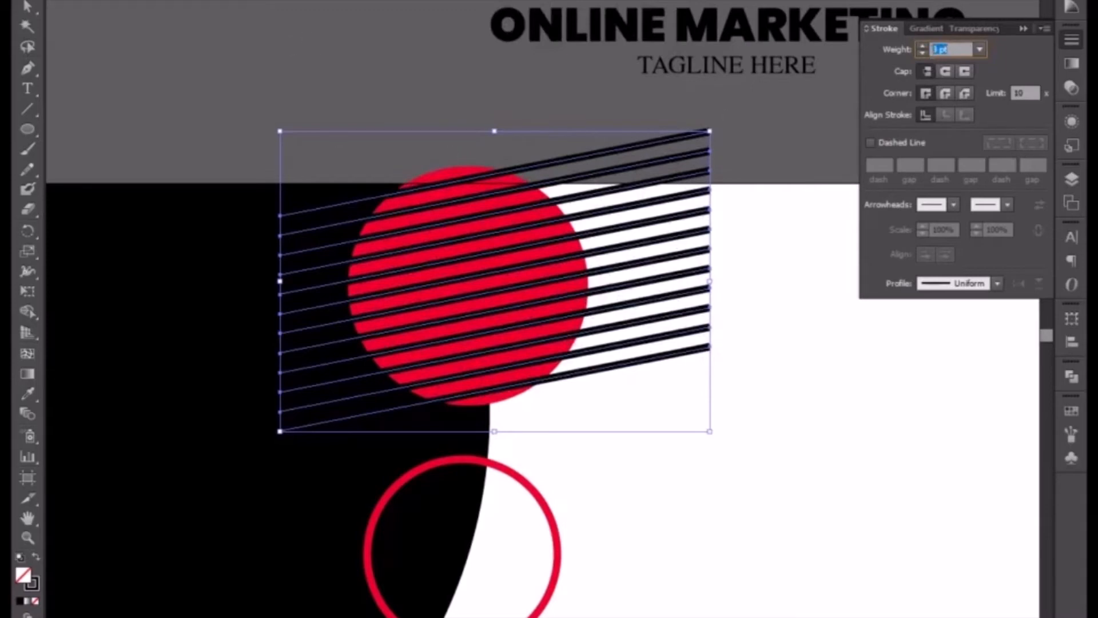
left_click(1022, 28)
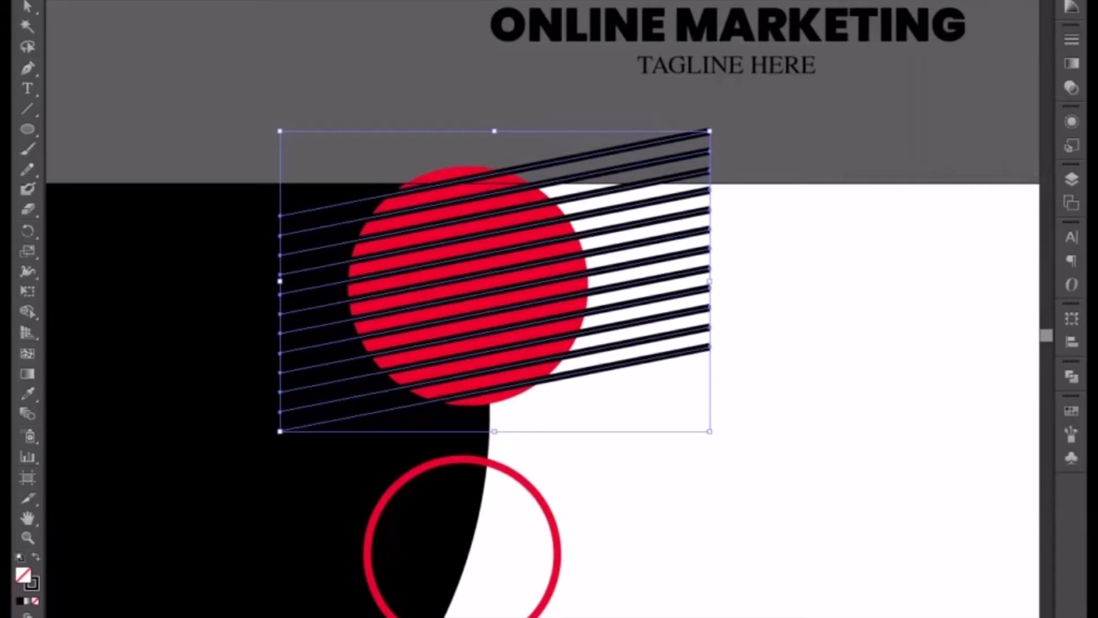
Step: Expand the slanted lines into shapes with both Fill and Stroke included
left_click(87, 0)
mouse_move(122, 0)
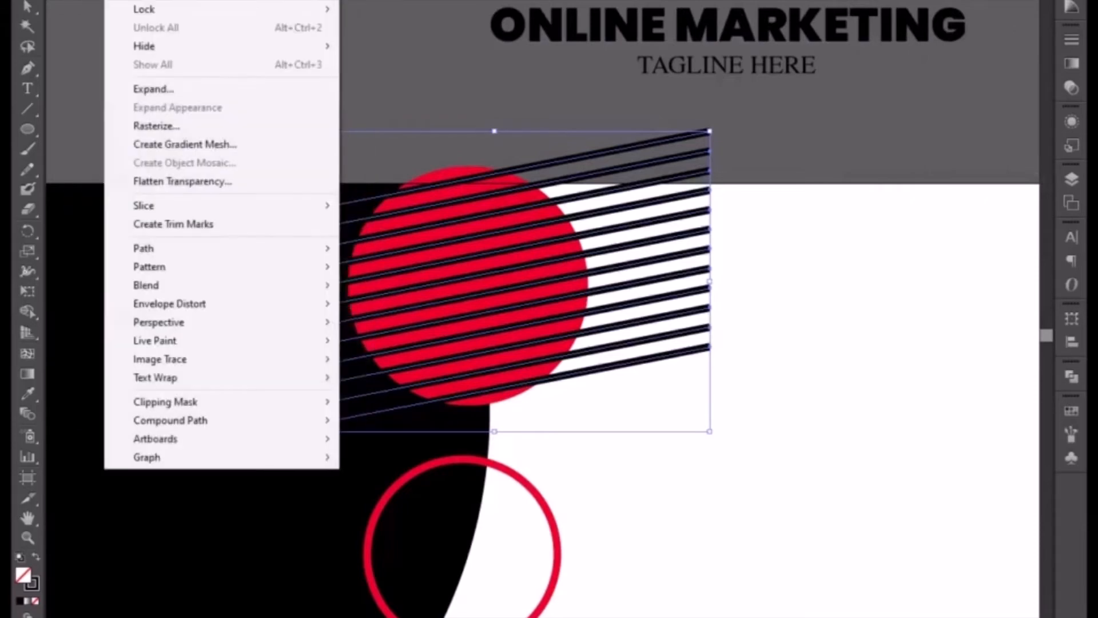
left_click(177, 92)
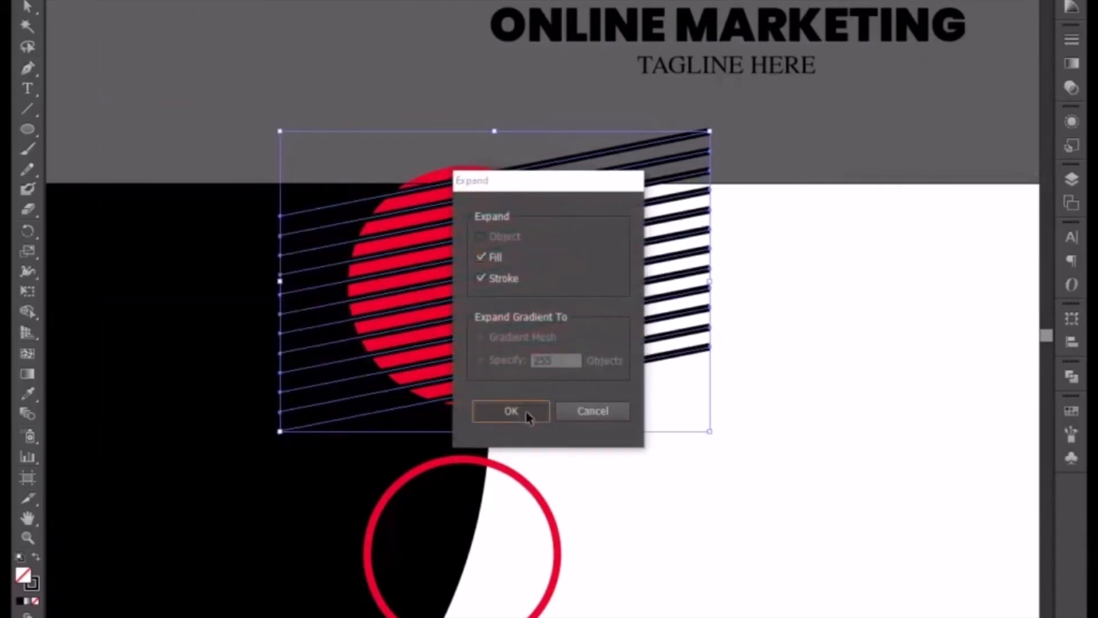
left_click(511, 411)
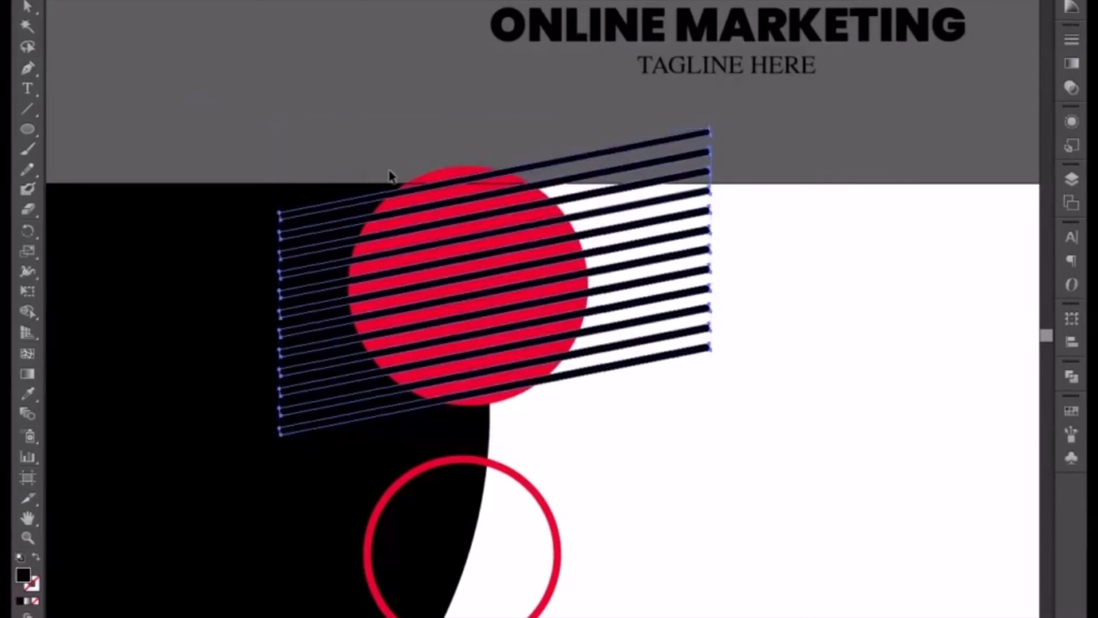
Step: Divide the red circle together with the expanded lines using Pathfinder Divide, and ungroup the resulting pieces
left_click(456, 182, "shift")
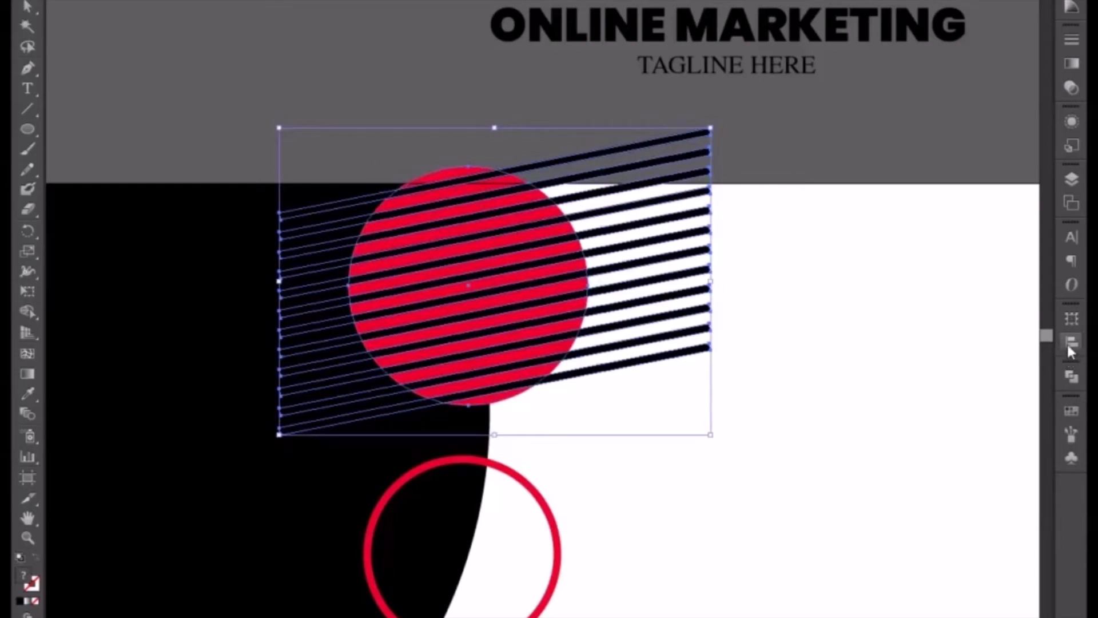
left_click(1072, 378)
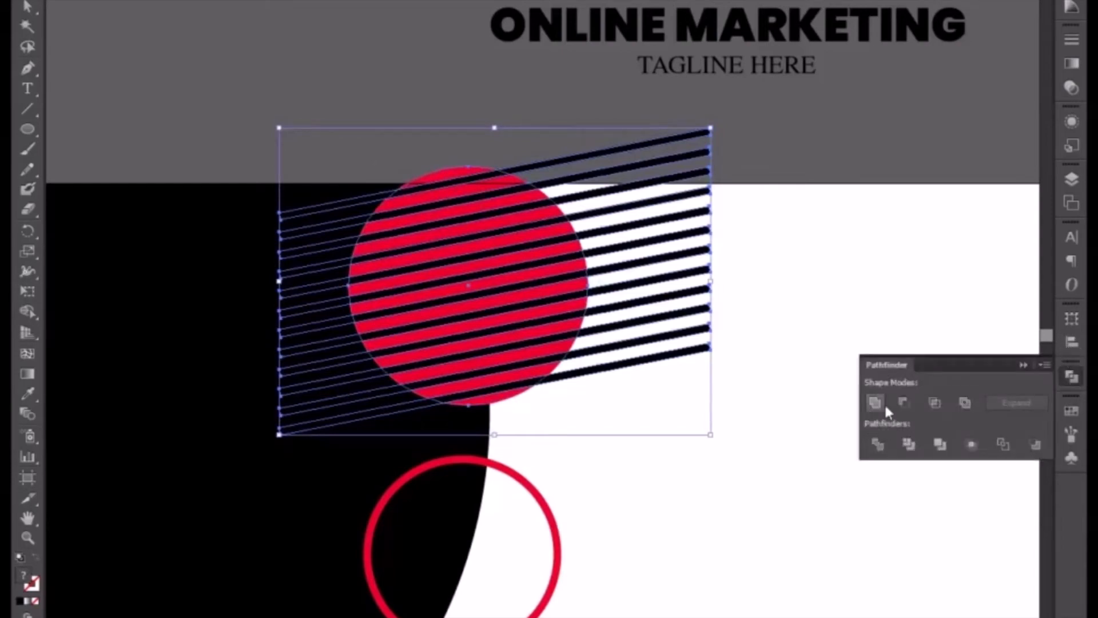
left_click(878, 444)
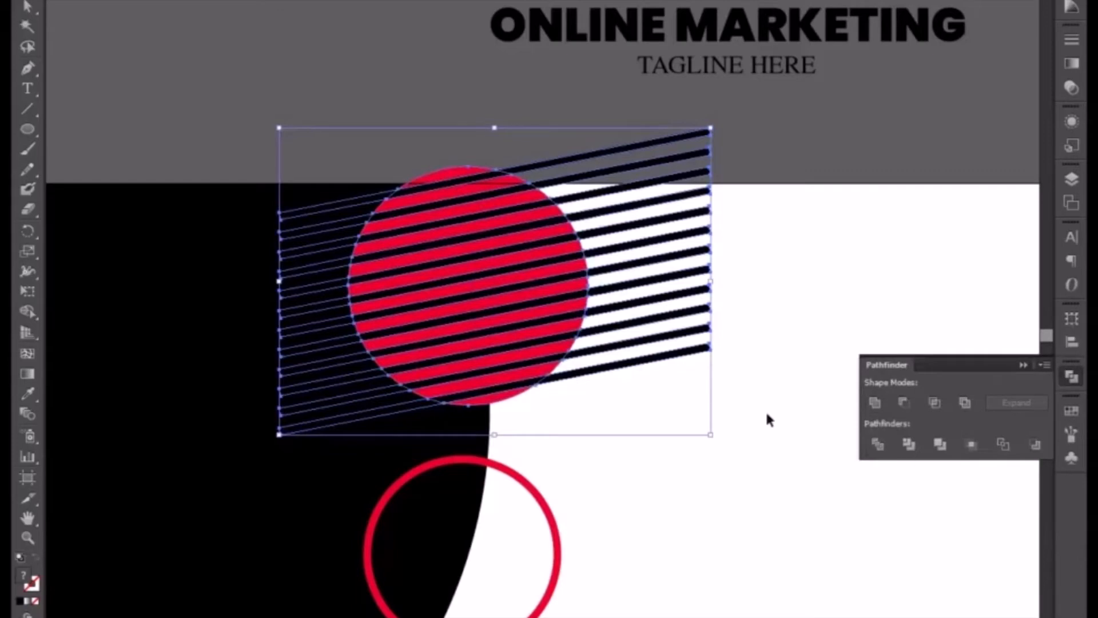
right_click(605, 384)
left_click(660, 462)
left_click(713, 273)
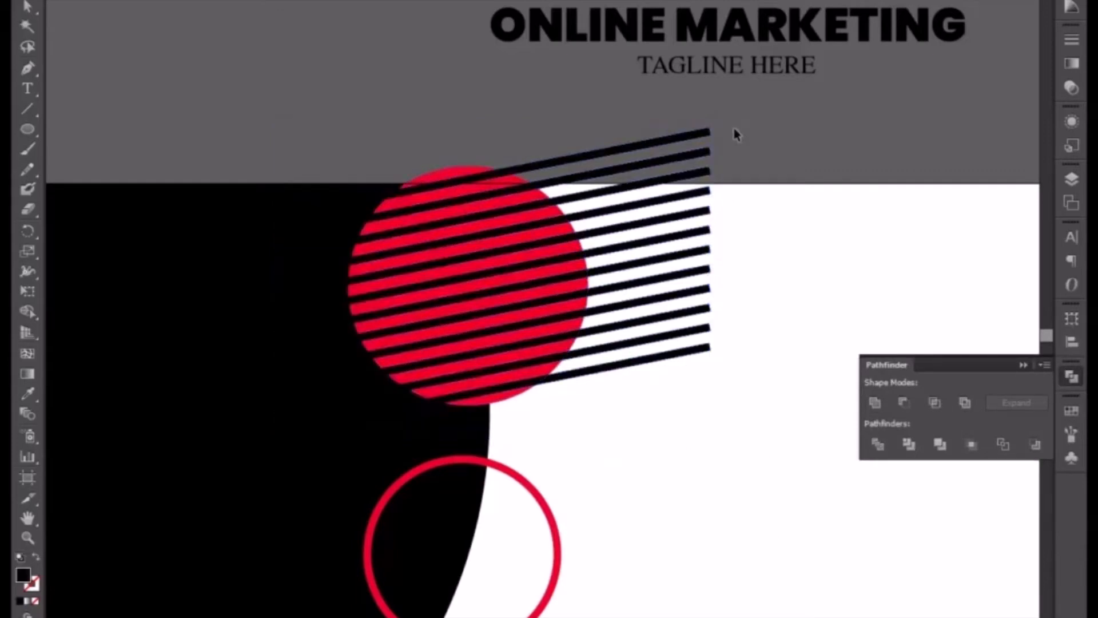
Step: Delete the line pieces sticking out on both sides of the red circle, keeping the large black circle
left_click_drag(735, 135, 664, 396)
key("Delete")
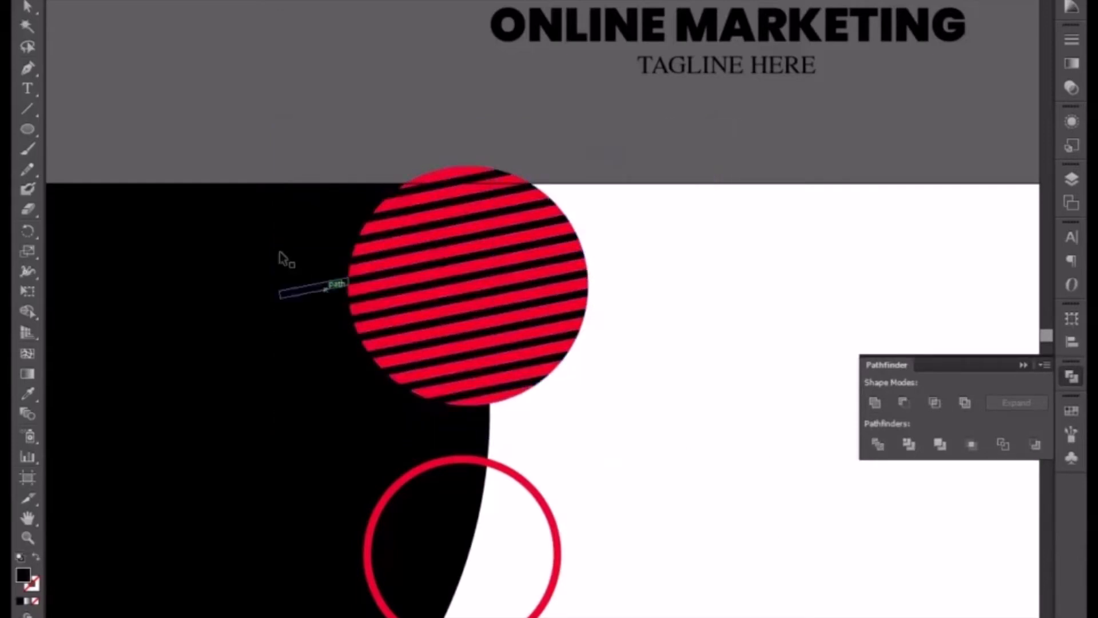
left_click_drag(261, 148, 338, 503)
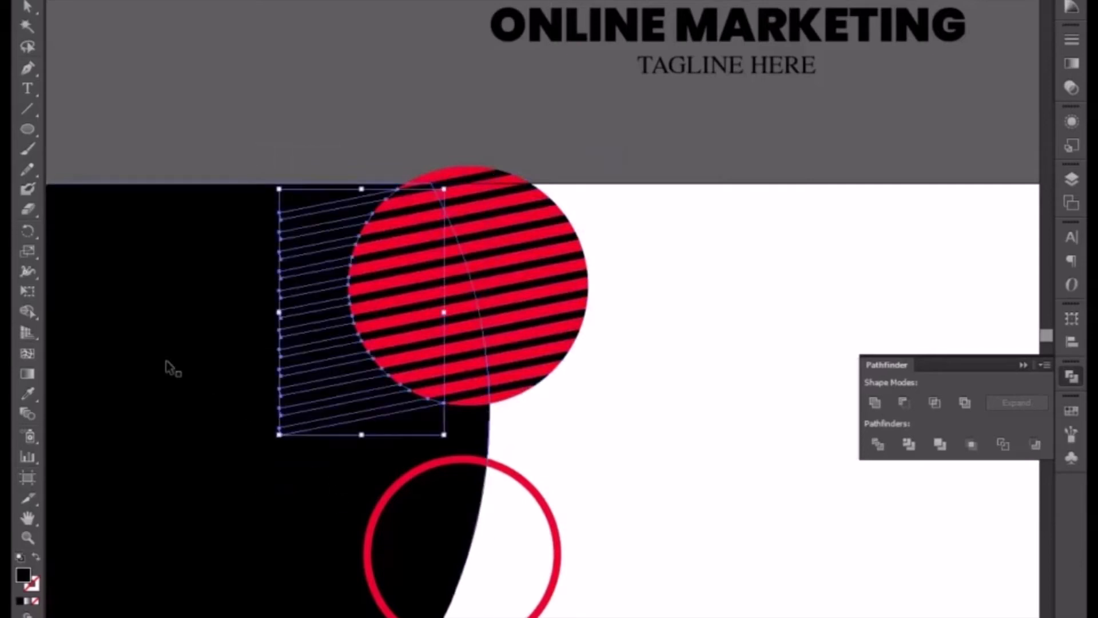
left_click(130, 387, "shift")
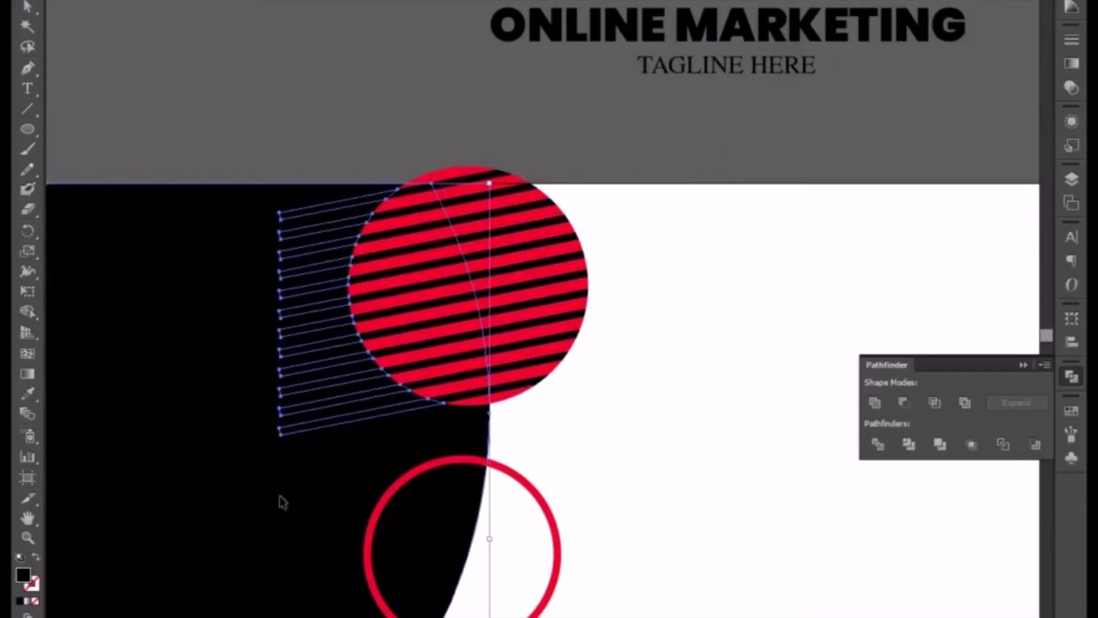
left_click(297, 487, "shift")
key("Delete")
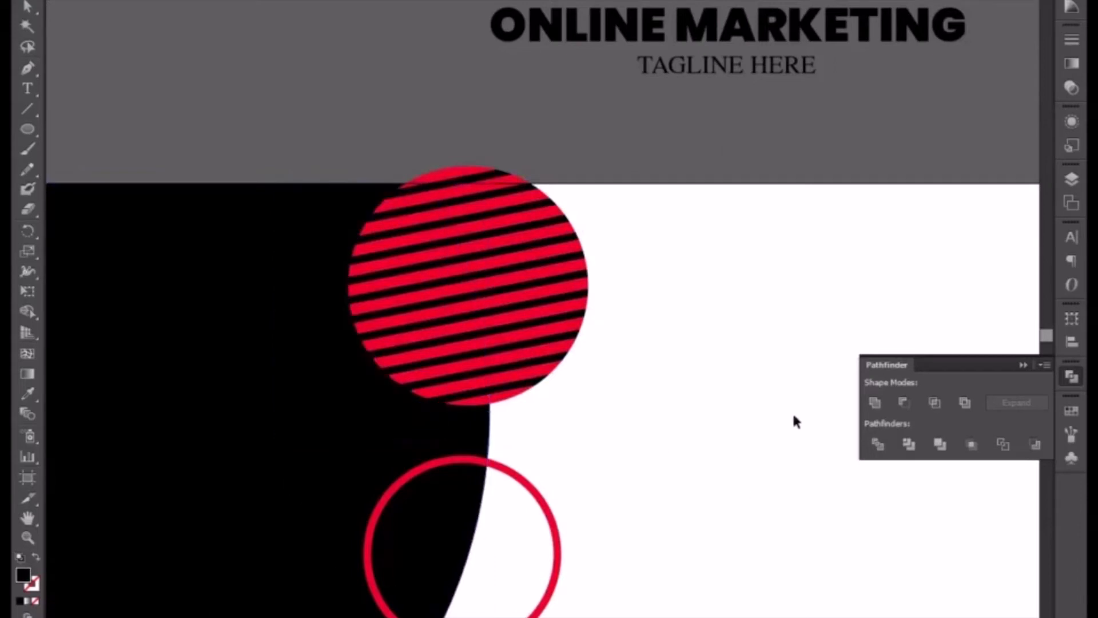
Step: Delete all the black stripes inside the red circle, working from its lower edge up to its upper edge
left_click(492, 372)
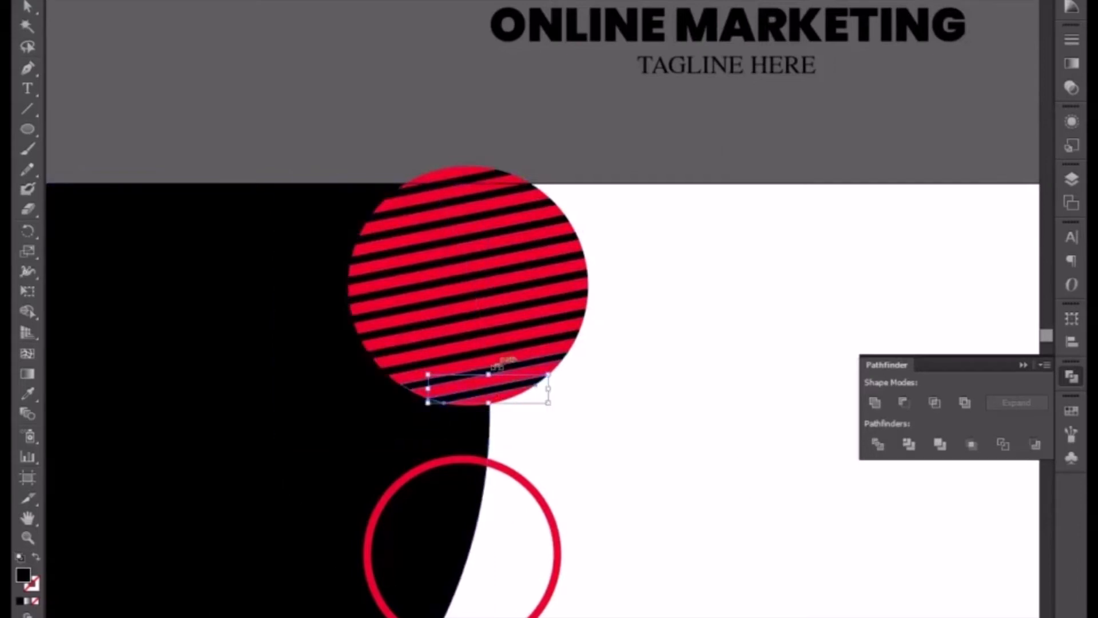
left_click(508, 356, "shift")
left_click(521, 339, "shift")
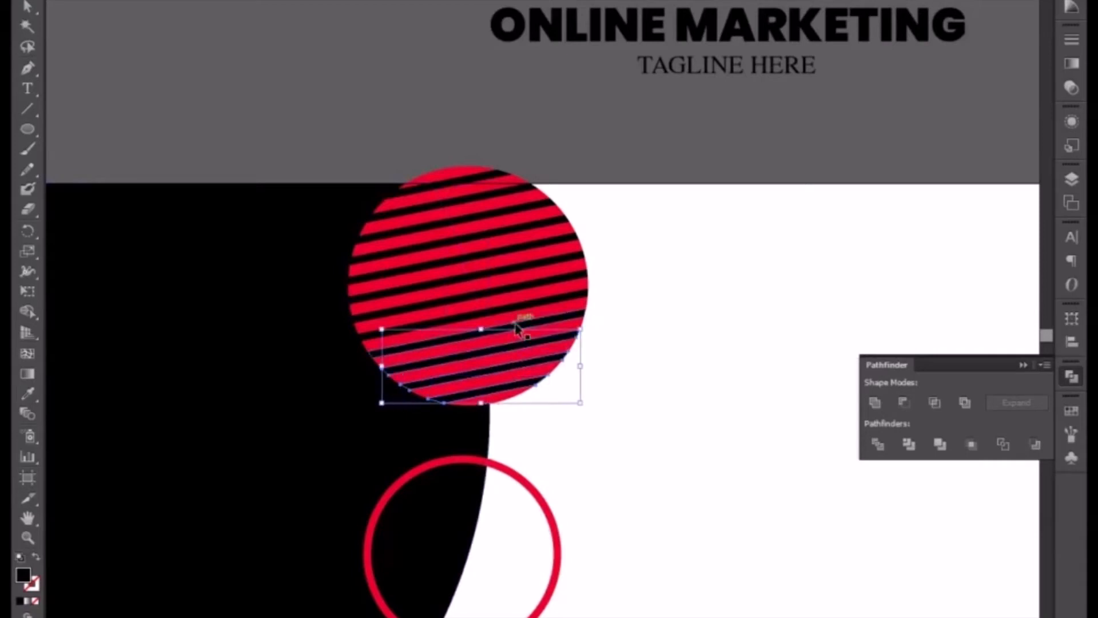
left_click(517, 326, "shift")
left_click(523, 299, "shift")
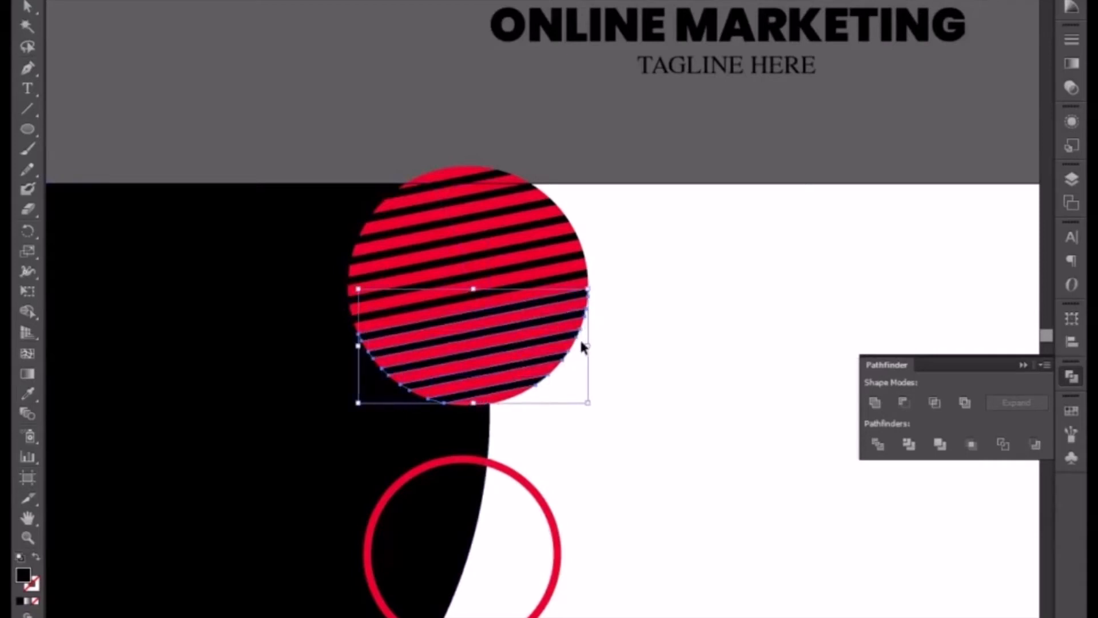
key("Delete")
left_click(501, 291)
key("Delete")
left_click(500, 273)
key("Delete")
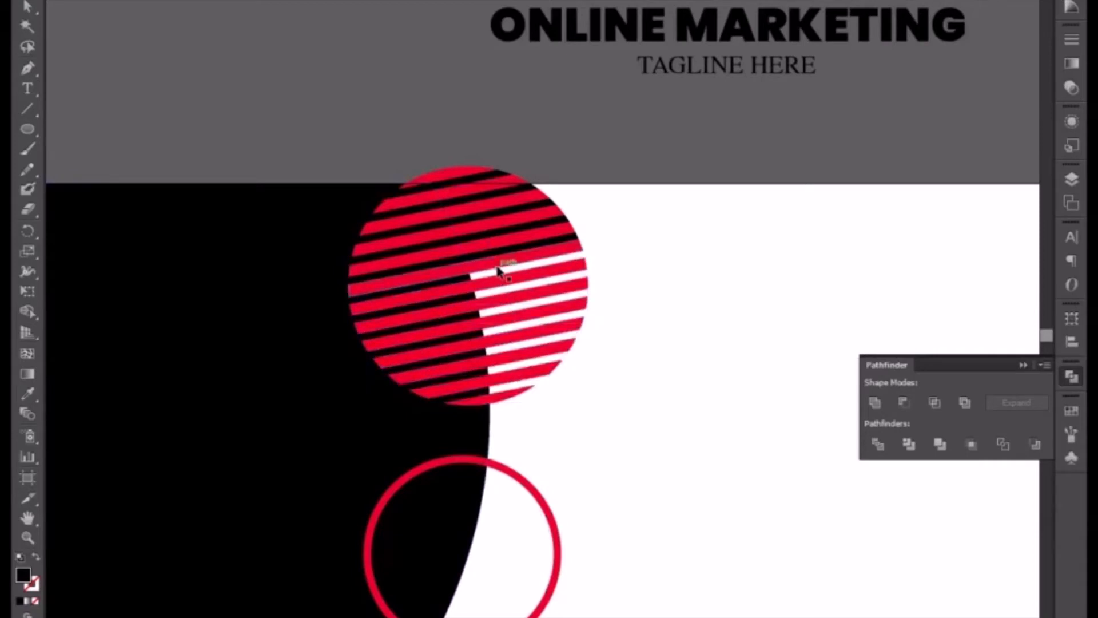
left_click(495, 254)
key("Delete")
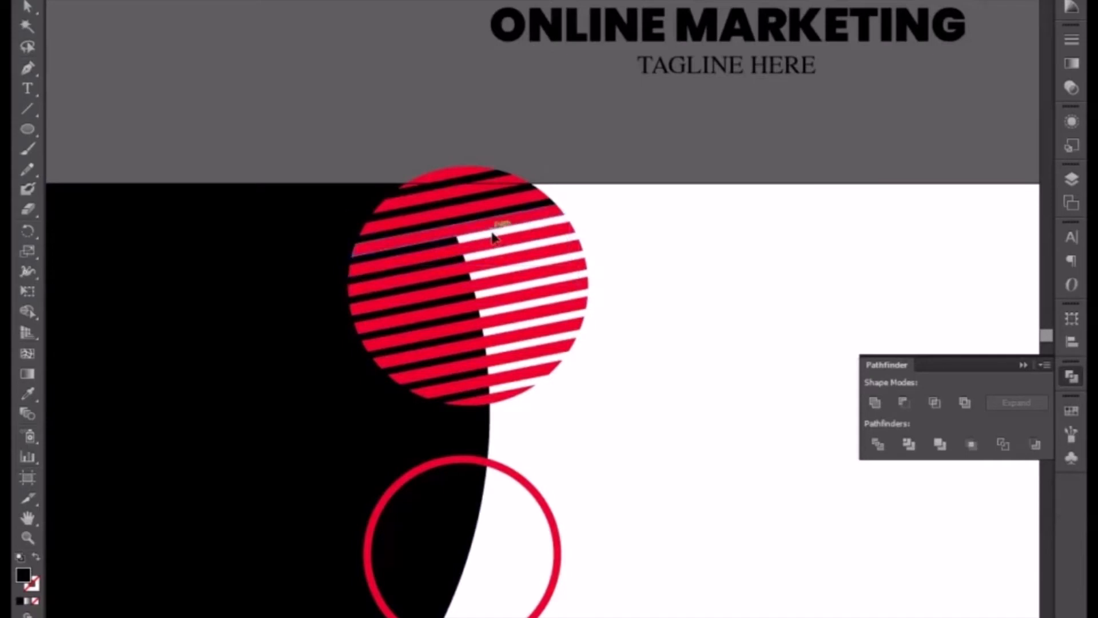
left_click(491, 220)
key("Delete")
left_click(488, 201)
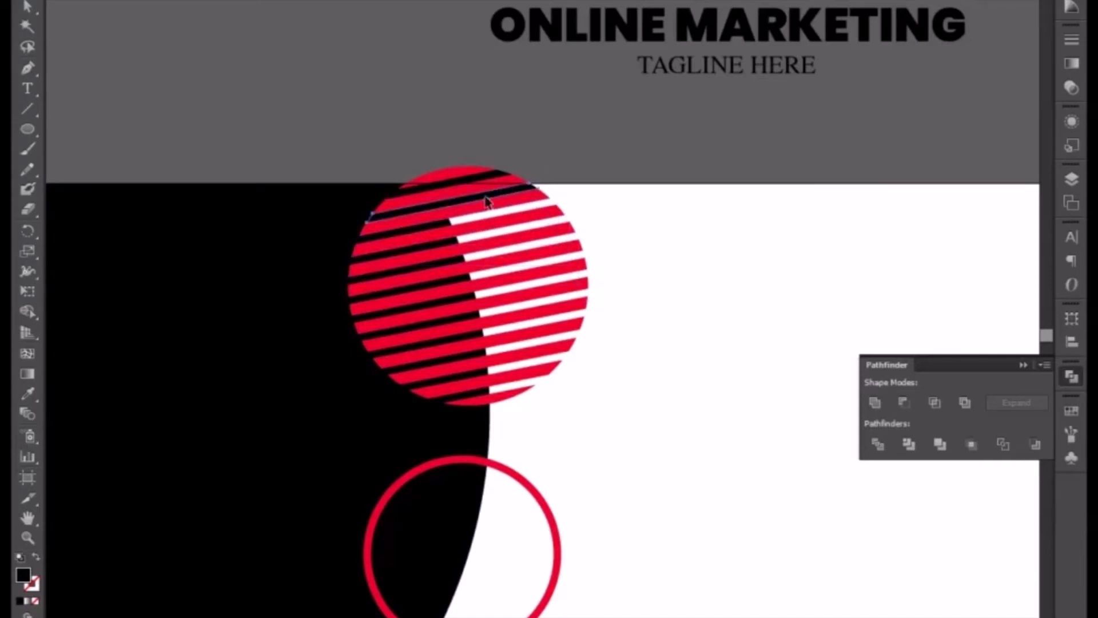
key("Delete")
left_click(480, 192)
key("Delete")
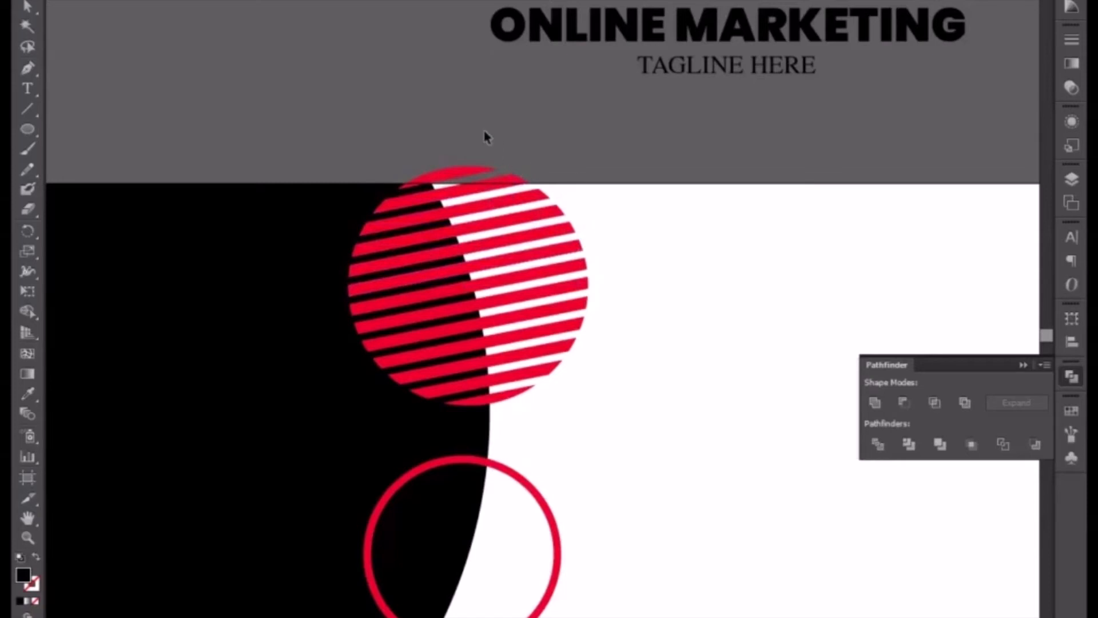
Step: Select all the red stripes without the large black circle and group them
left_click_drag(485, 132, 613, 403)
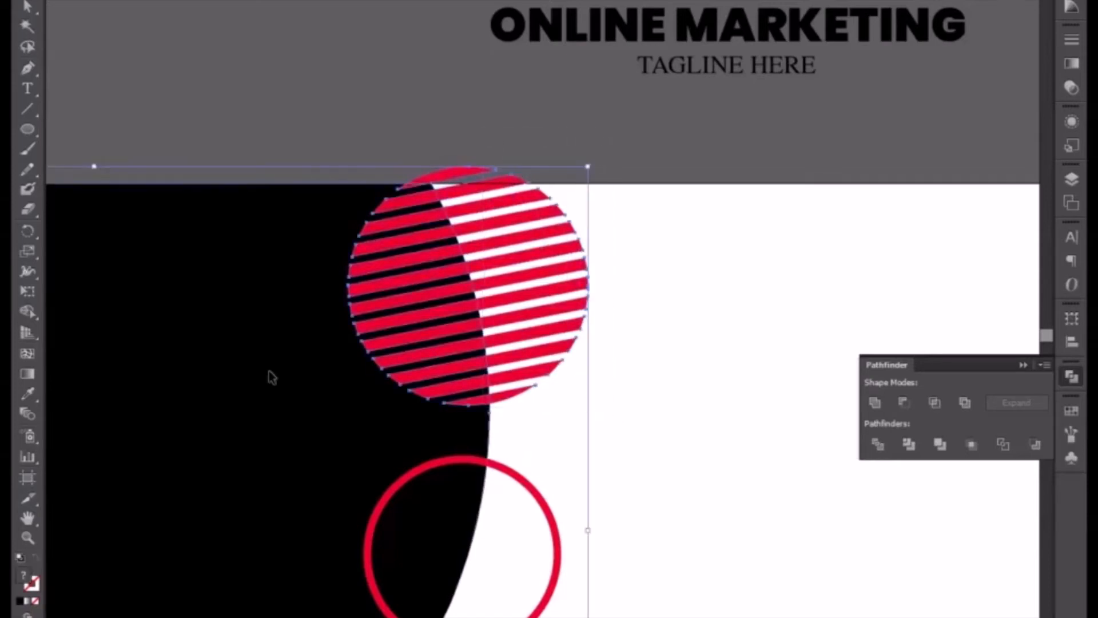
left_click(294, 396, "shift")
key("ctrl+g")
key("v")
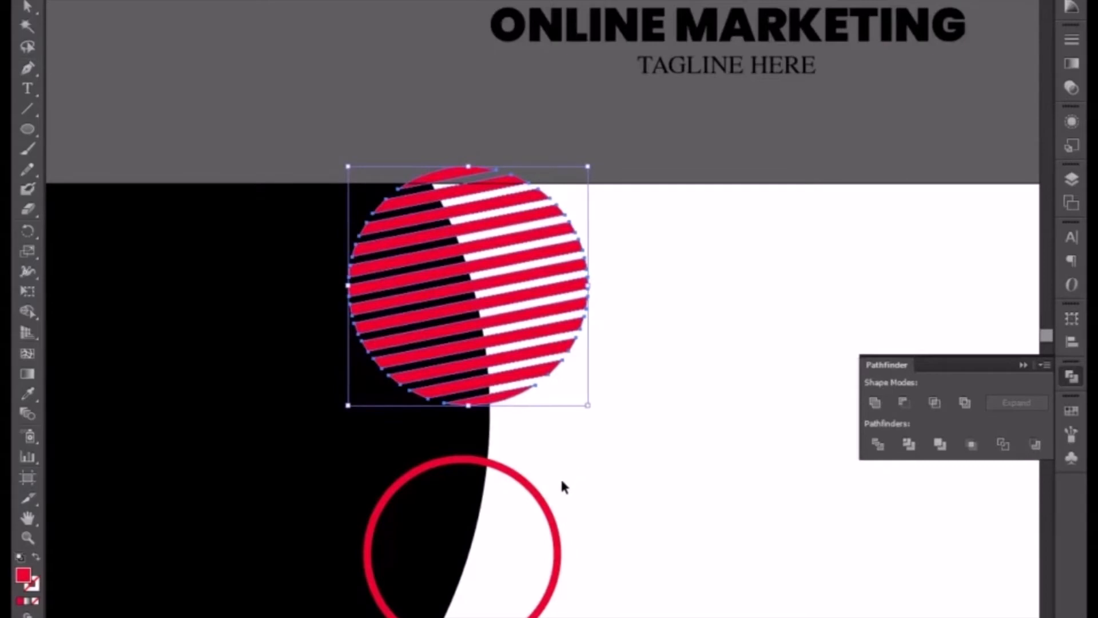
Step: Send the striped red circle to the back, behind the large black circle
right_click(517, 395)
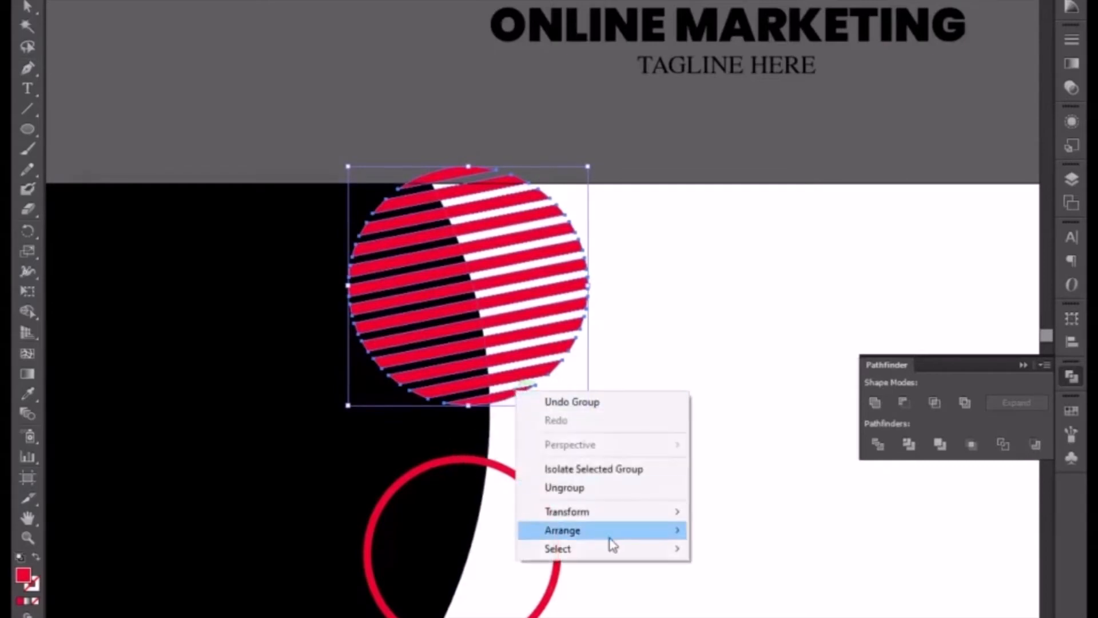
mouse_move(612, 531)
left_click(756, 575)
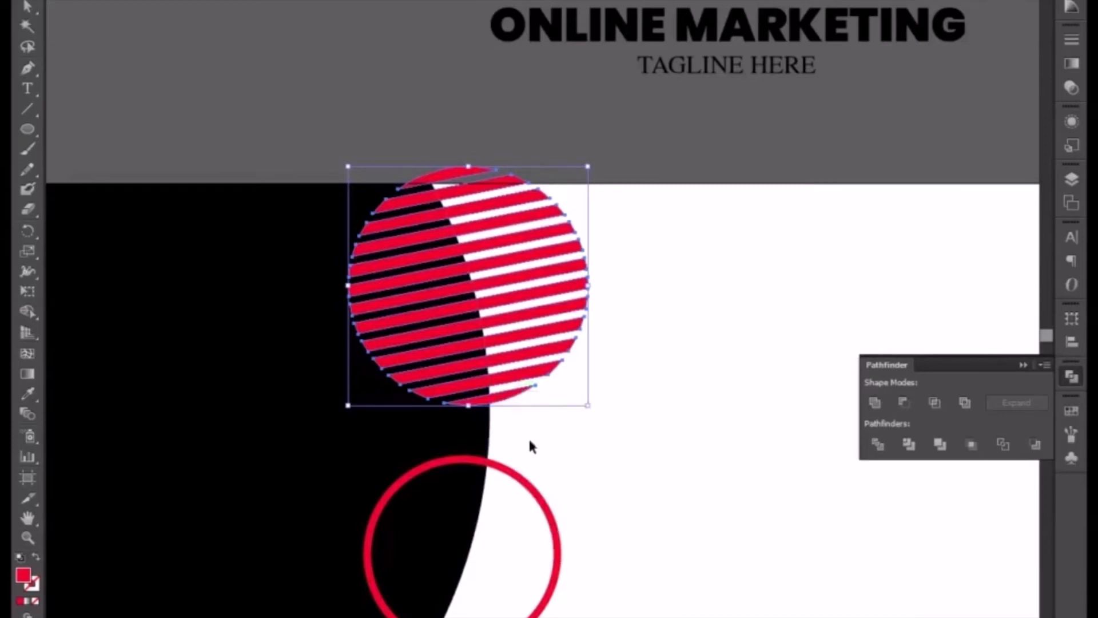
right_click(516, 398)
mouse_move(589, 536)
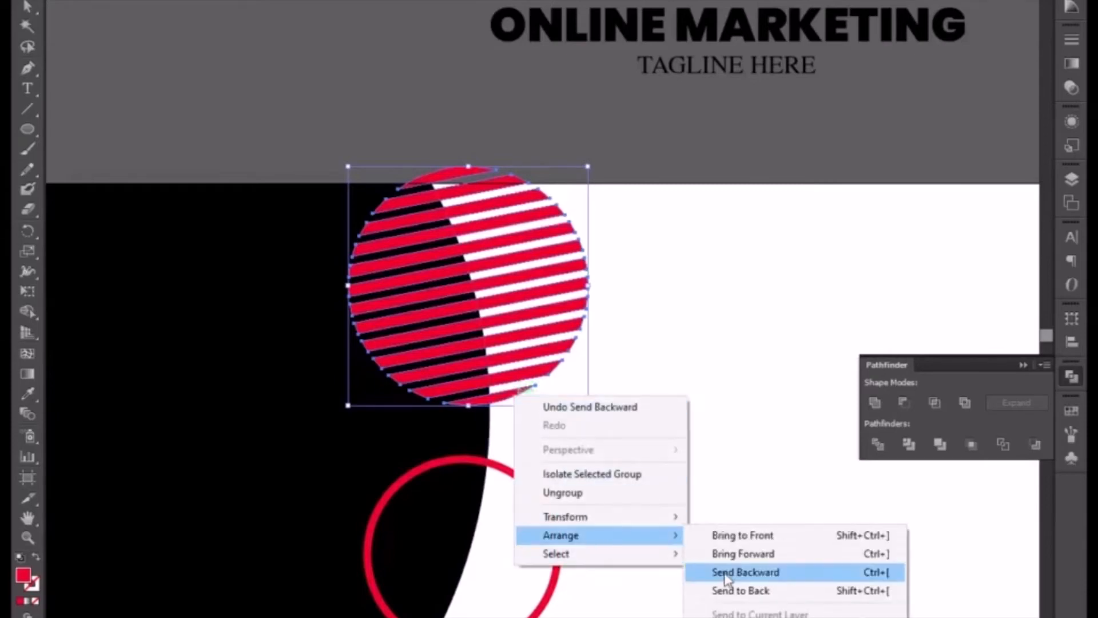
left_click(728, 591)
left_click(551, 468)
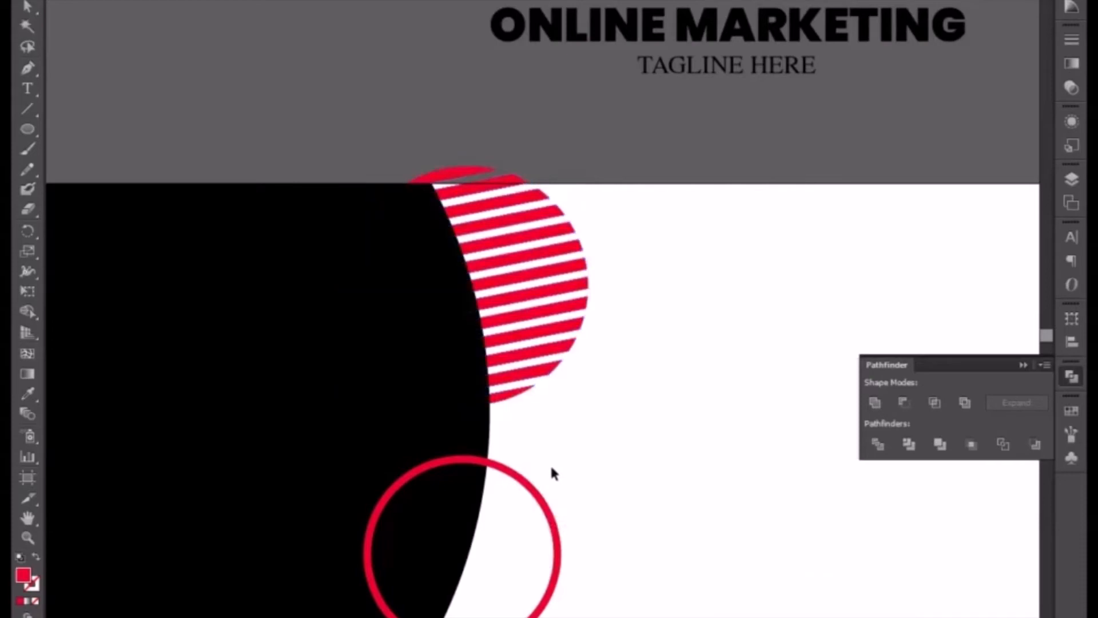
Step: Place a copy of the striped red circle at the banner's lower-right corner
left_click_drag(373, 359, 525, 329)
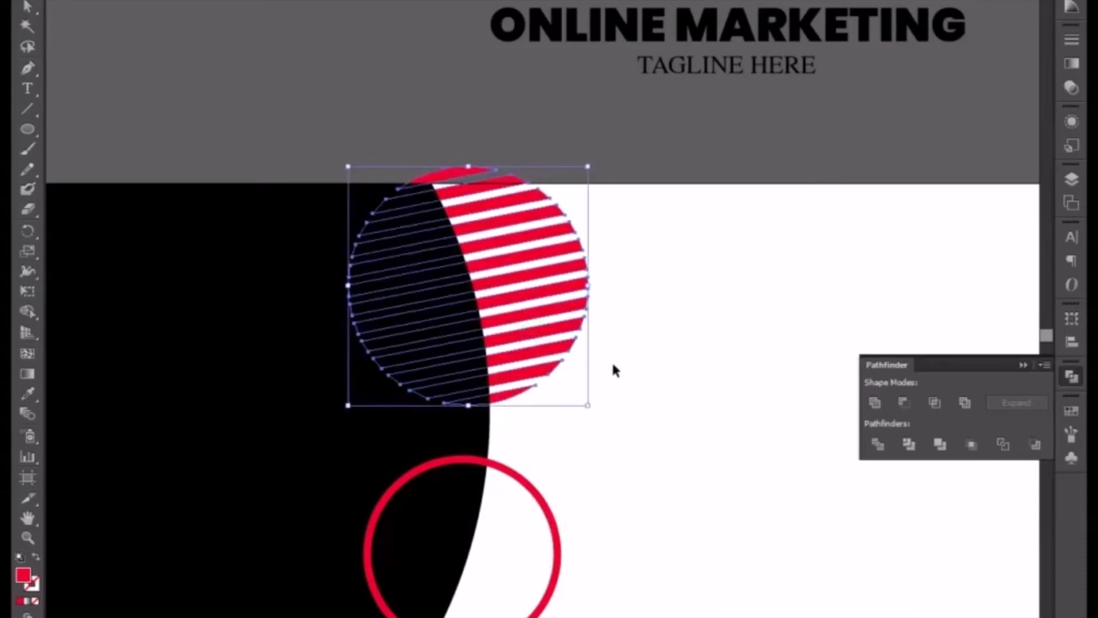
left_click_drag(643, 420, 439, 297)
key("ctrl+minus")
key("ctrl+minus")
left_click_drag(558, 448, 442, 353)
left_click_drag(336, 173, 747, 450)
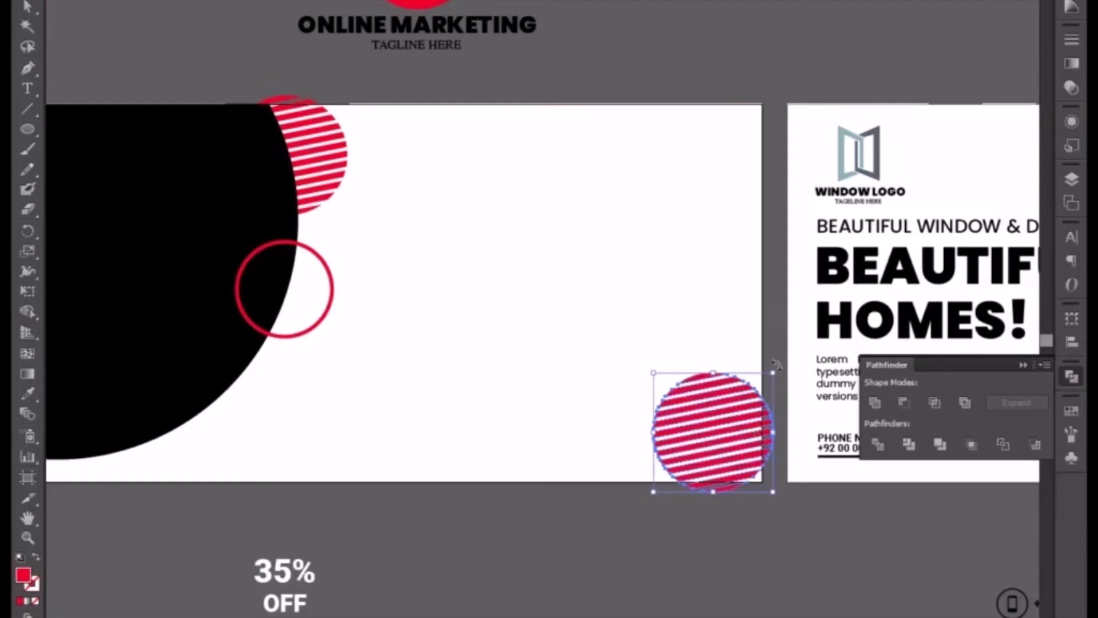
Step: Rotate the copied striped circle until its stripes run steeply downward to the right, and shift it further over the banner's corner
left_click_drag(775, 372, 770, 494)
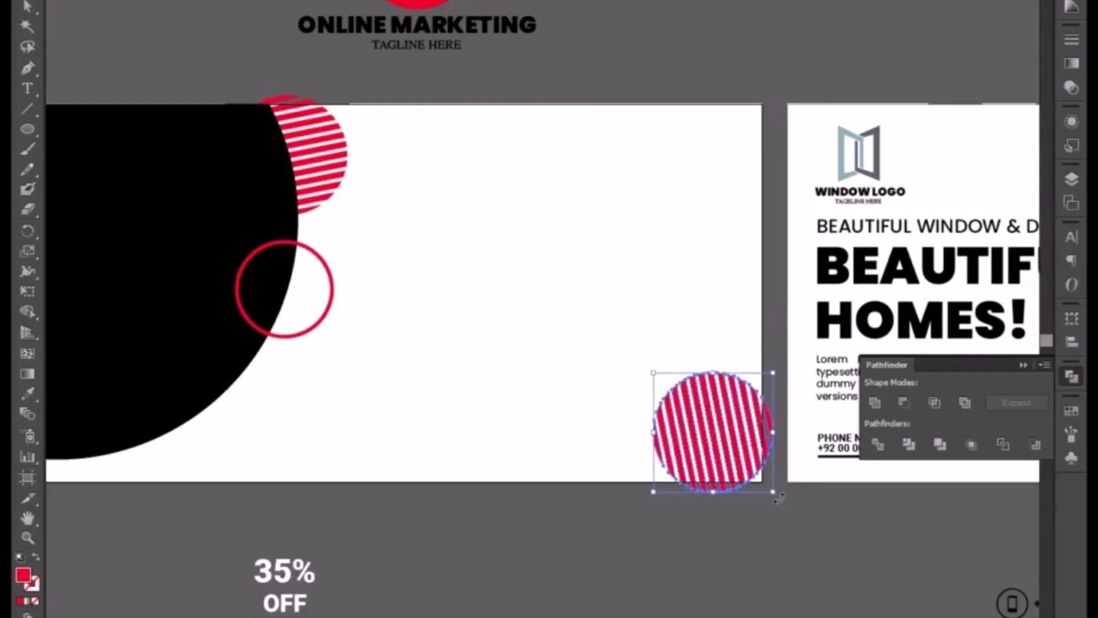
left_click_drag(777, 497, 785, 481)
left_click(778, 542)
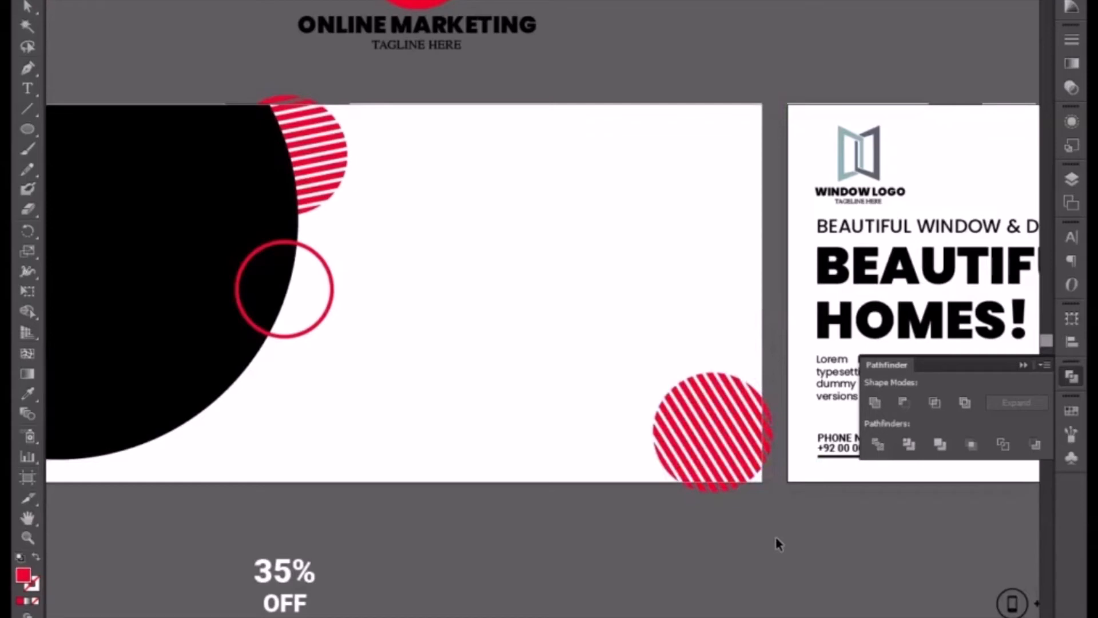
left_click_drag(690, 454, 710, 464)
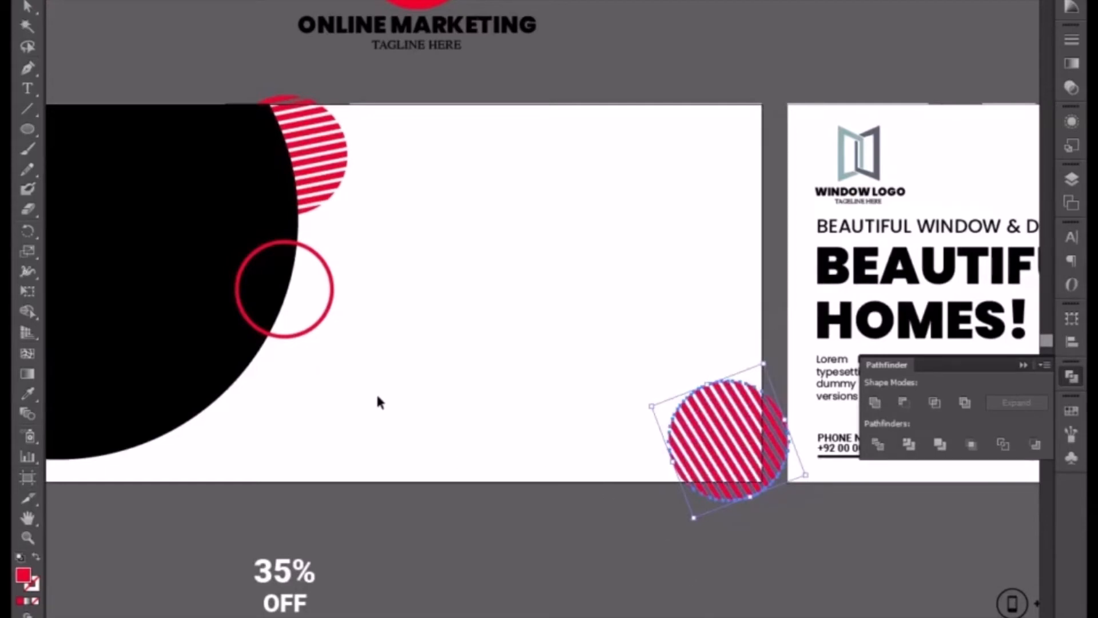
Step: Recolor the striped circle at the banner's lower-right corner black by sampling the large black circle
left_click(27, 394)
left_click(128, 326)
left_click(26, 7)
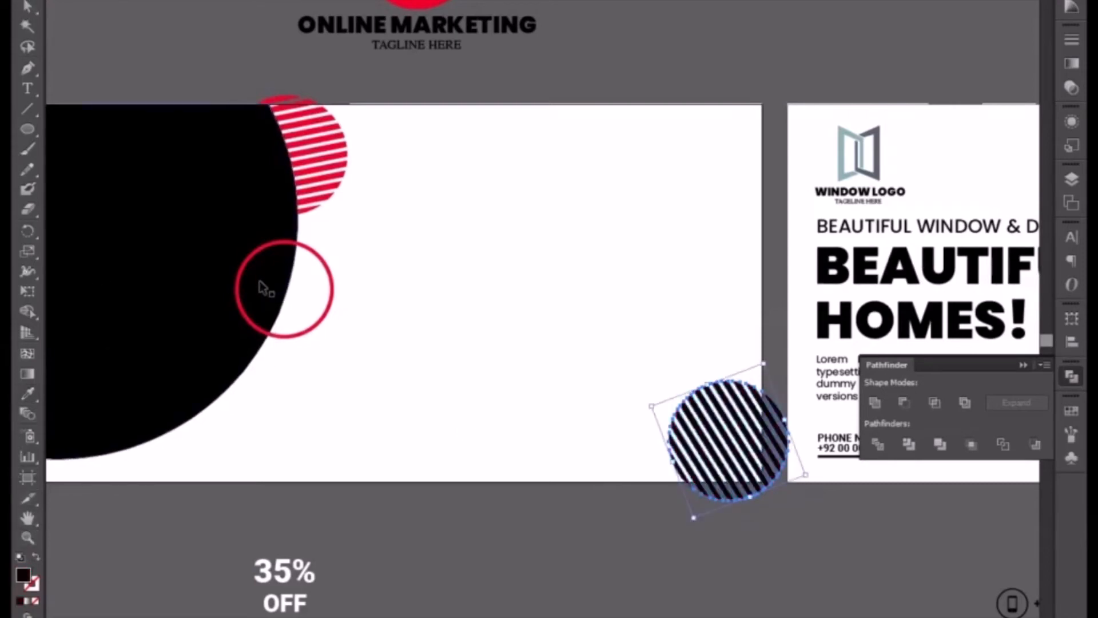
Step: Place a copy of the outlined red circle in the banner's lower-right area, just above and beside the black striped circle
left_click(313, 251)
left_click_drag(314, 252, 610, 316)
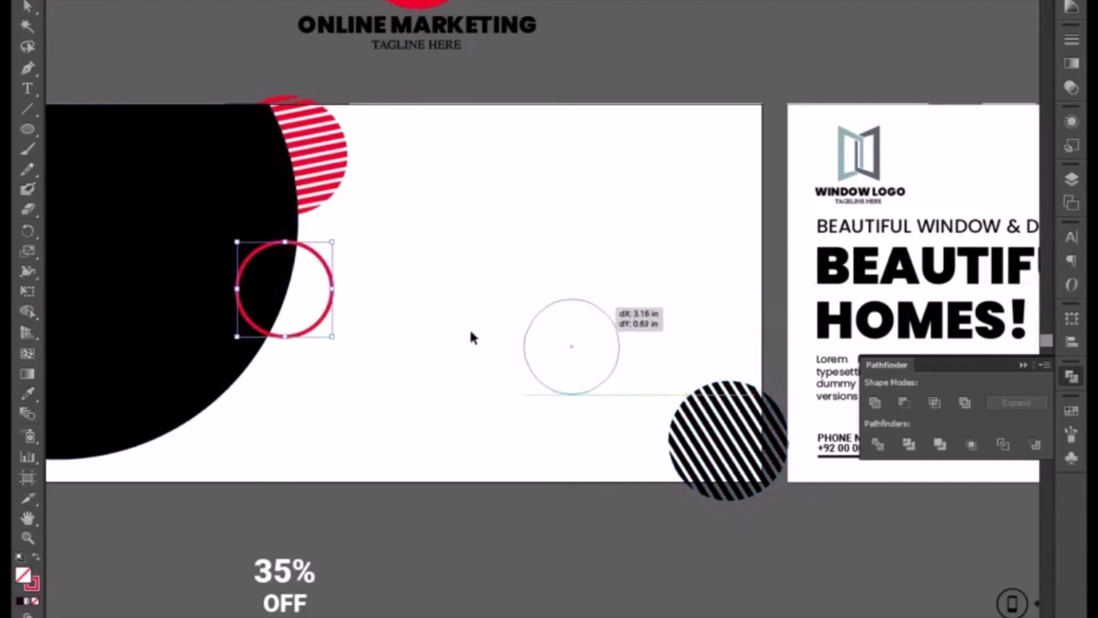
left_click_drag(472, 337, 473, 338)
Step: Expand the fill and stroke of both outlined red circles, and move the copy over the black striped circle's upper-right edge
left_click(326, 314, "shift")
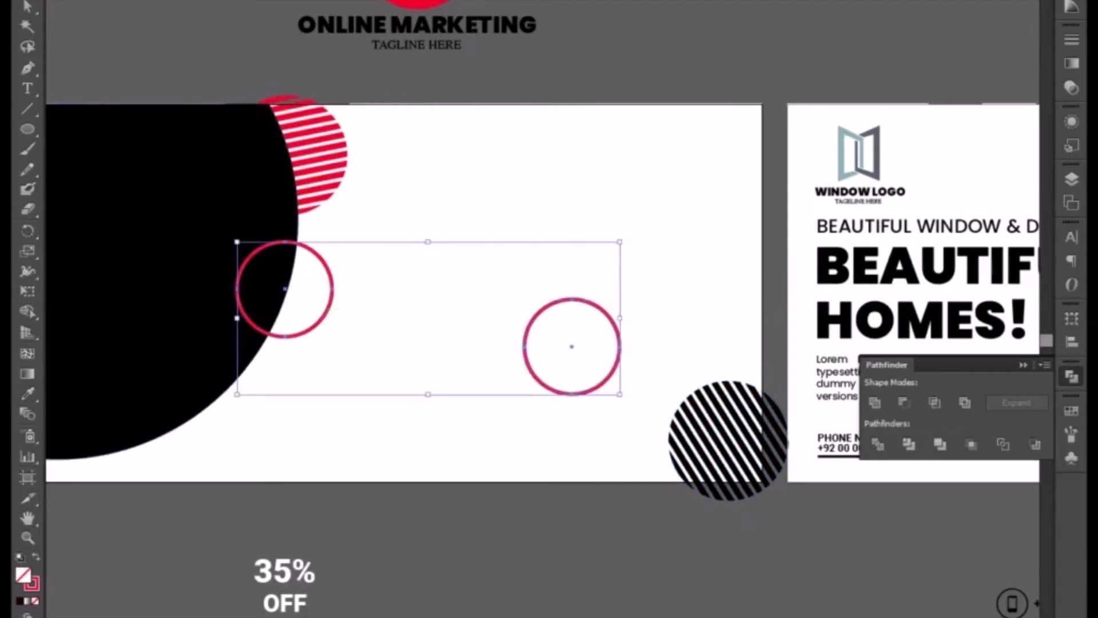
left_click(132, 1)
left_click(157, 92)
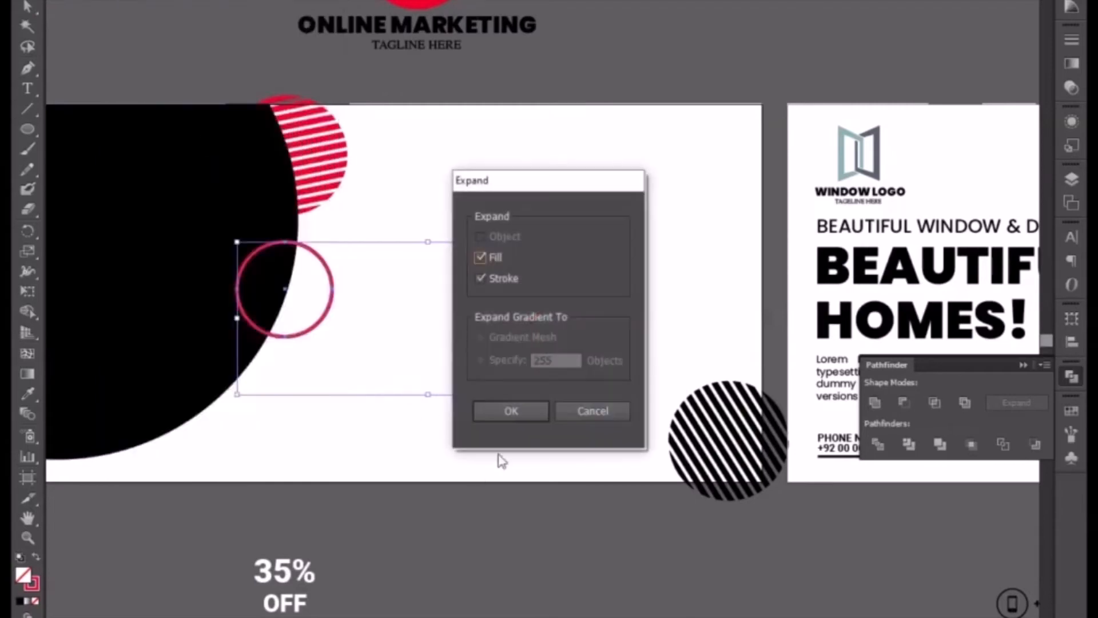
left_click(496, 414)
left_click(435, 421)
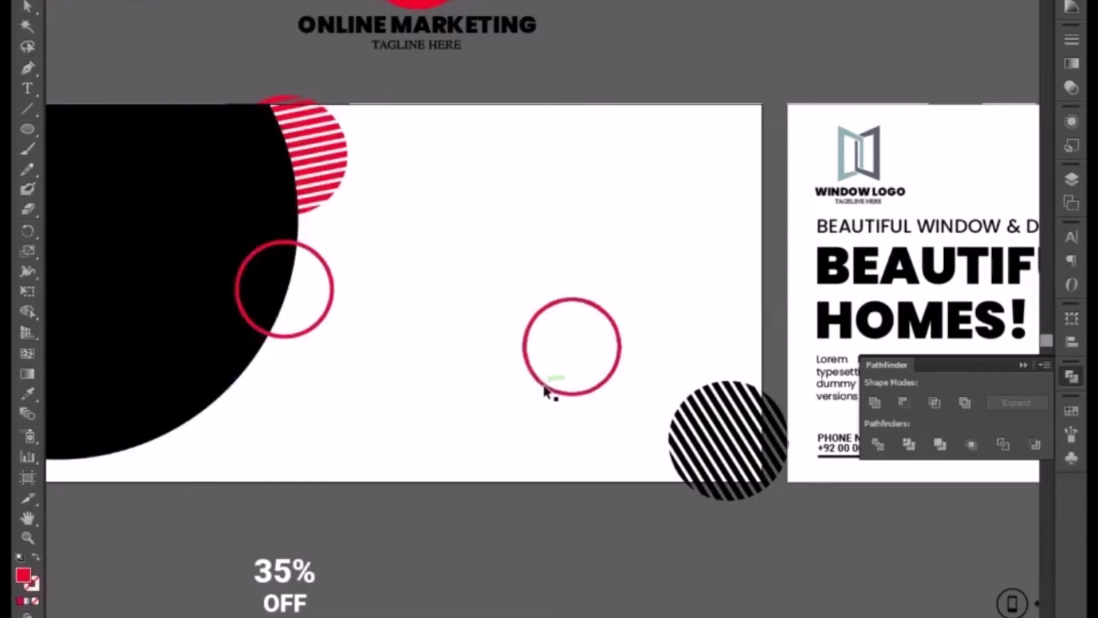
left_click_drag(545, 391, 756, 447)
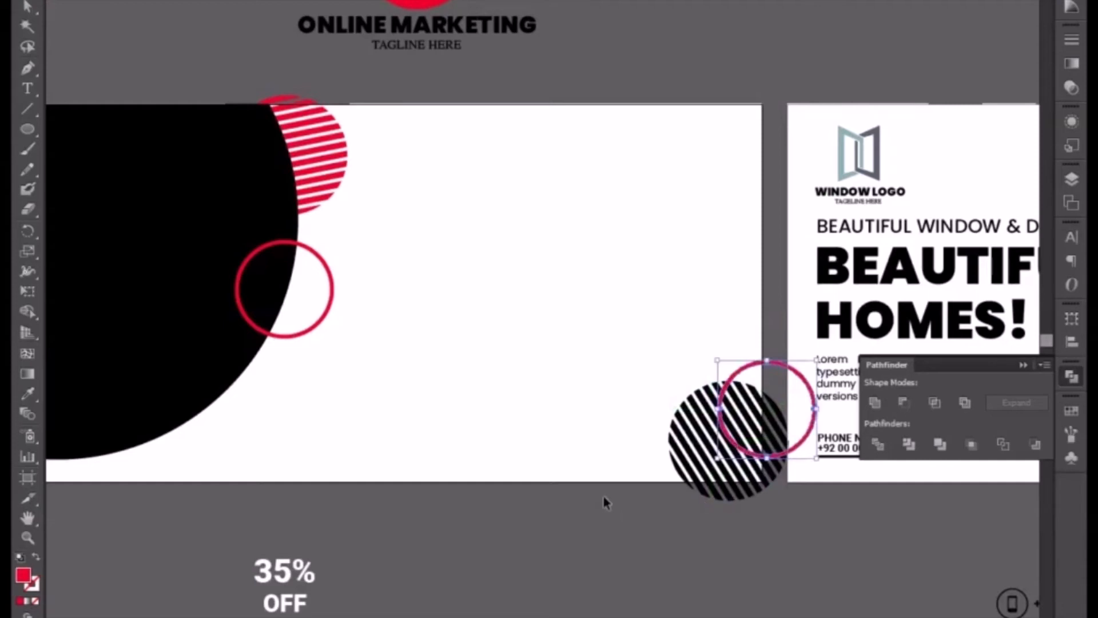
left_click(590, 457)
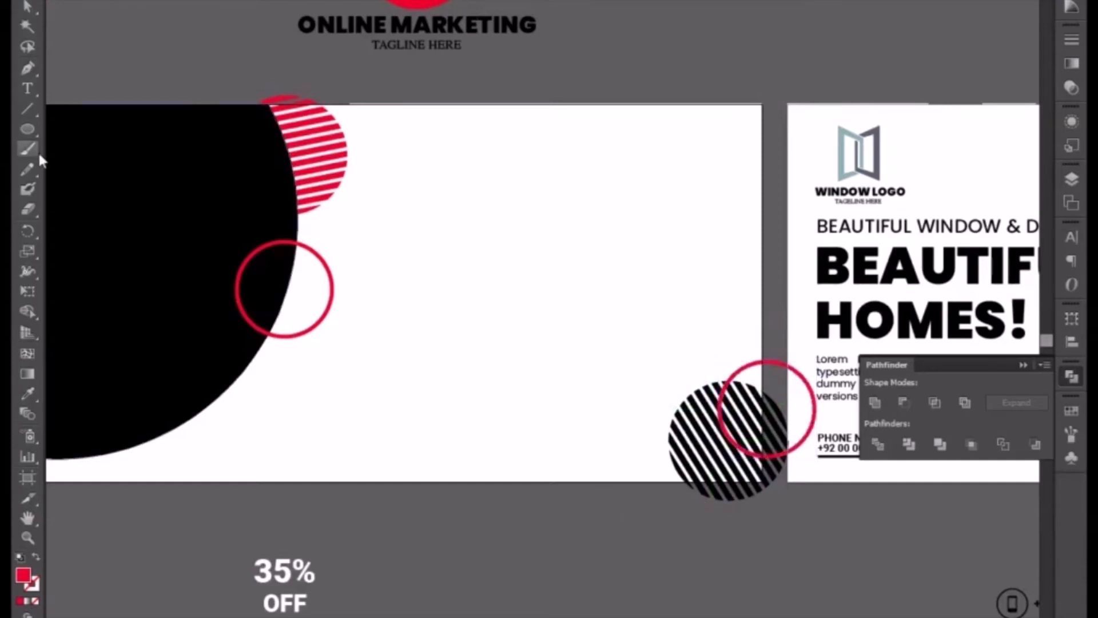
Step: Draw a smaller circle over the lower-right part of the black striped circle and fill it with the banner's white
left_click_drag(710, 433, 754, 515)
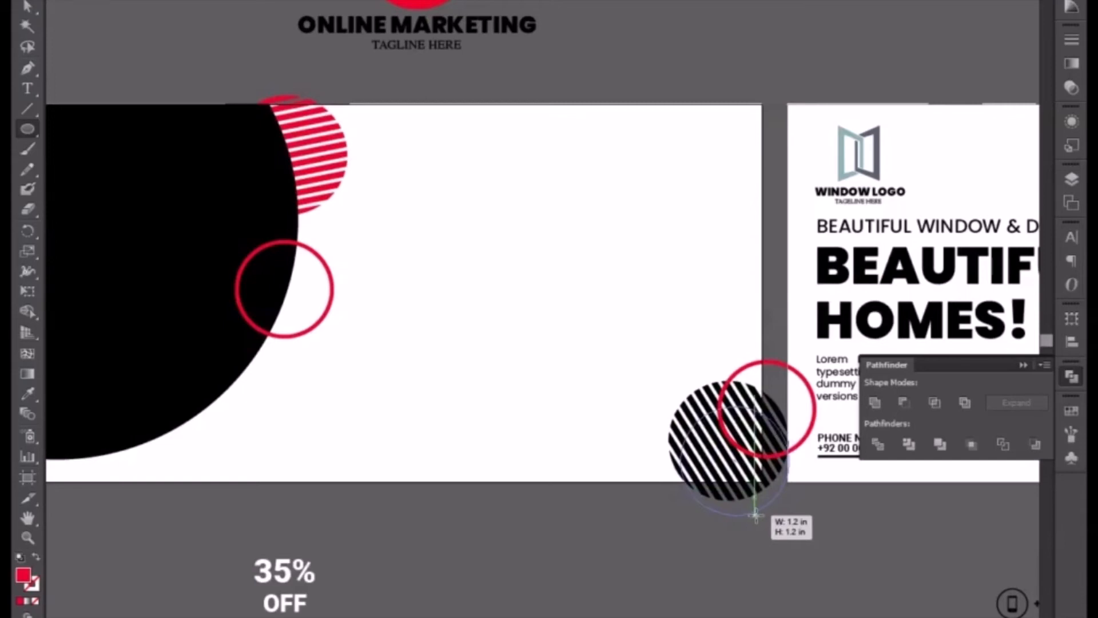
left_click_drag(755, 515, 767, 501)
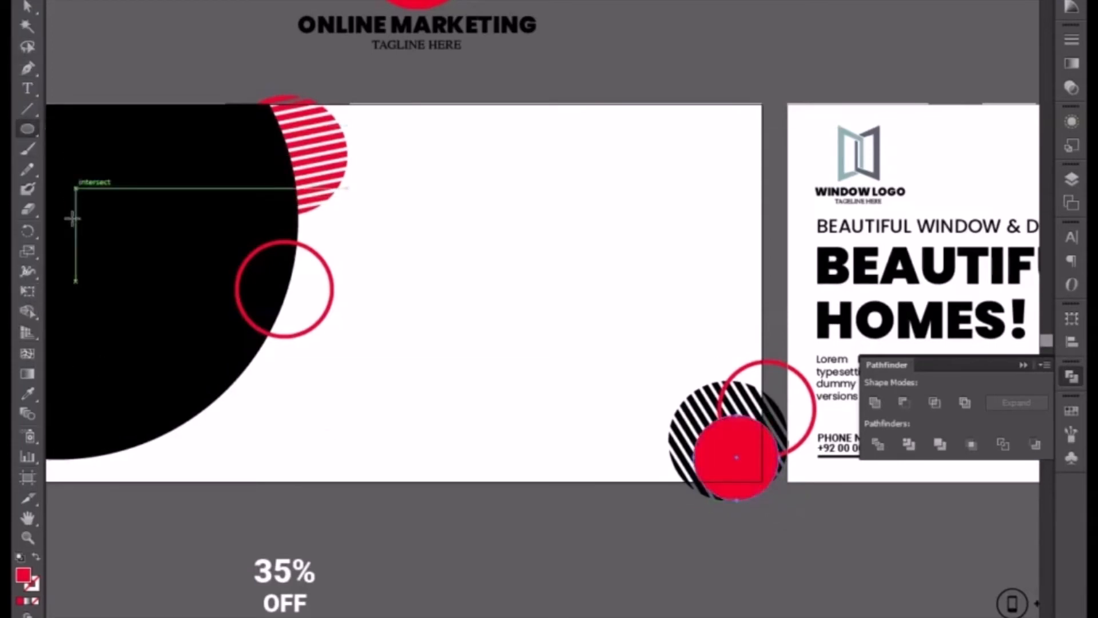
left_click(28, 394)
left_click(414, 386)
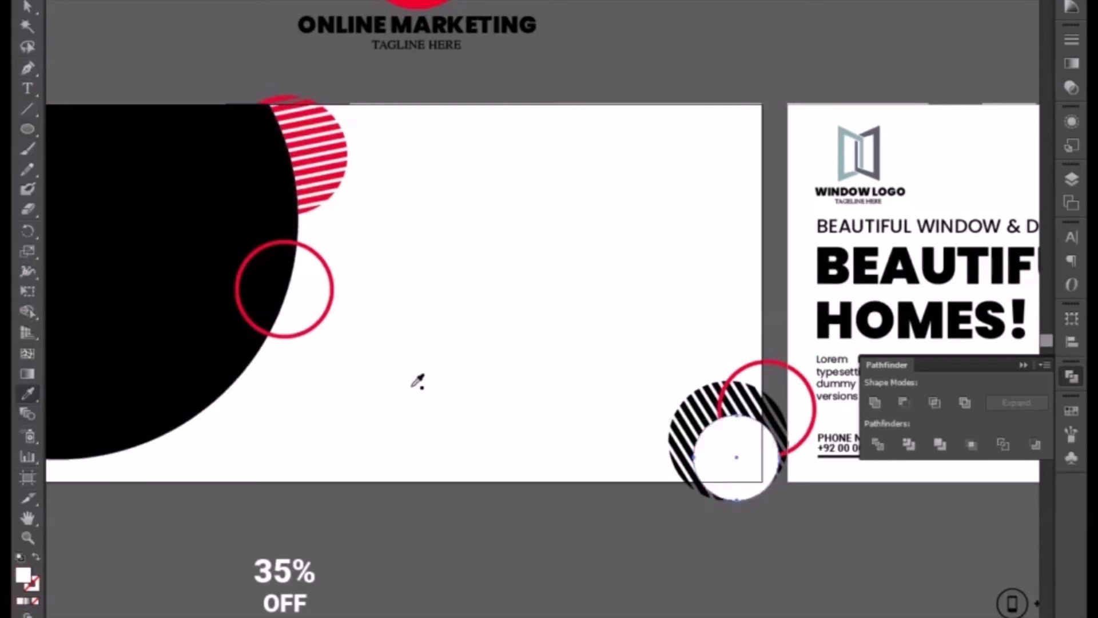
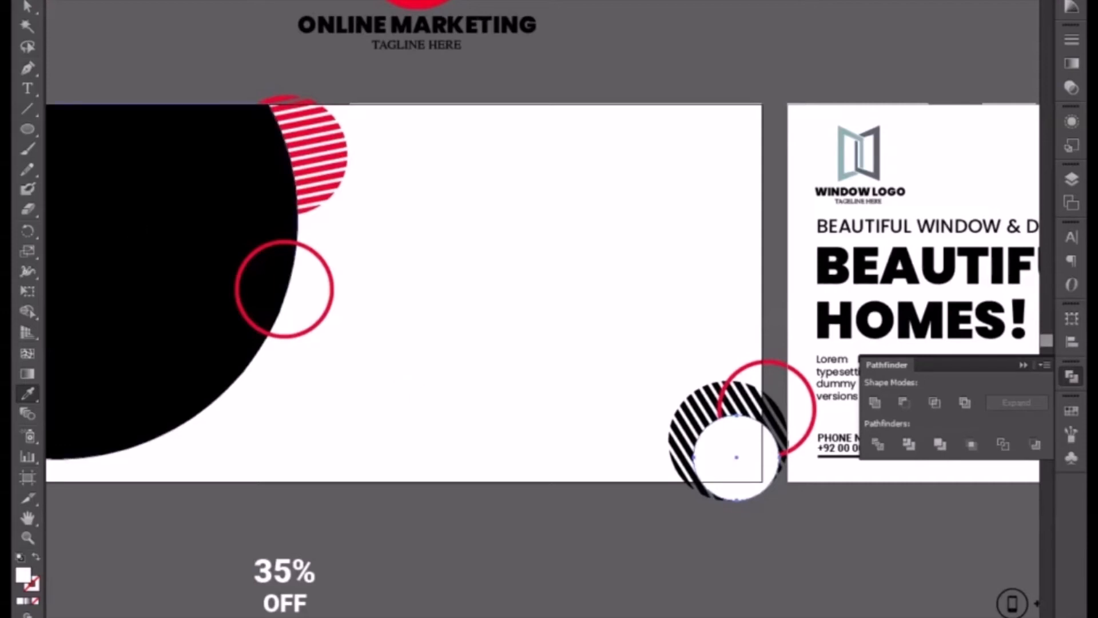
Step: Shrink the white circle slightly and nudge it down so it sits inside the black striped circle
key("v")
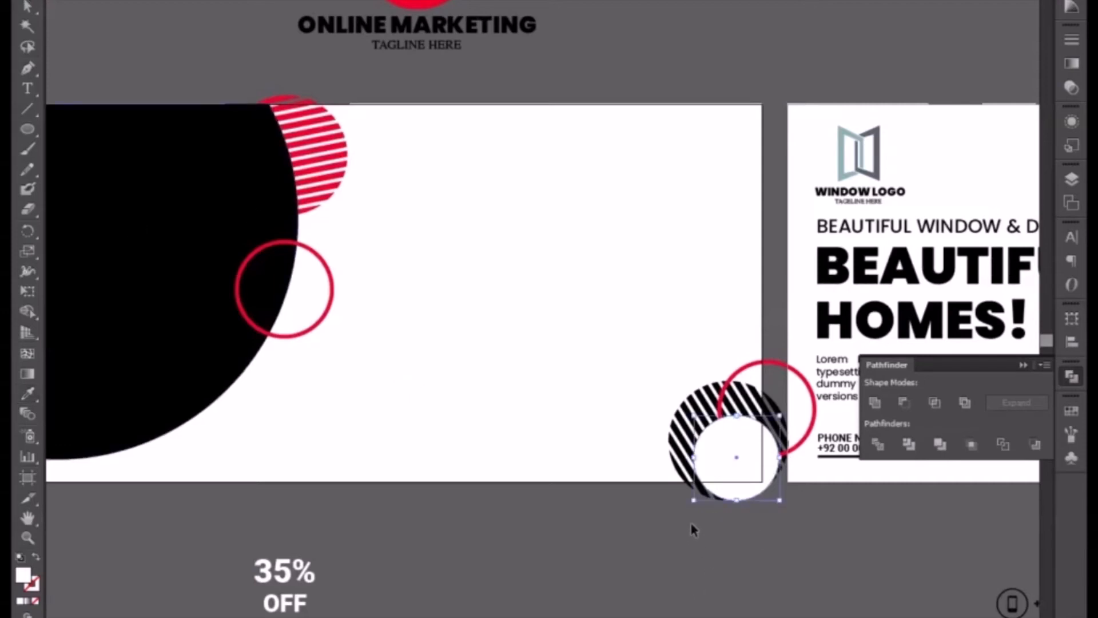
left_click_drag(691, 503, 693, 491)
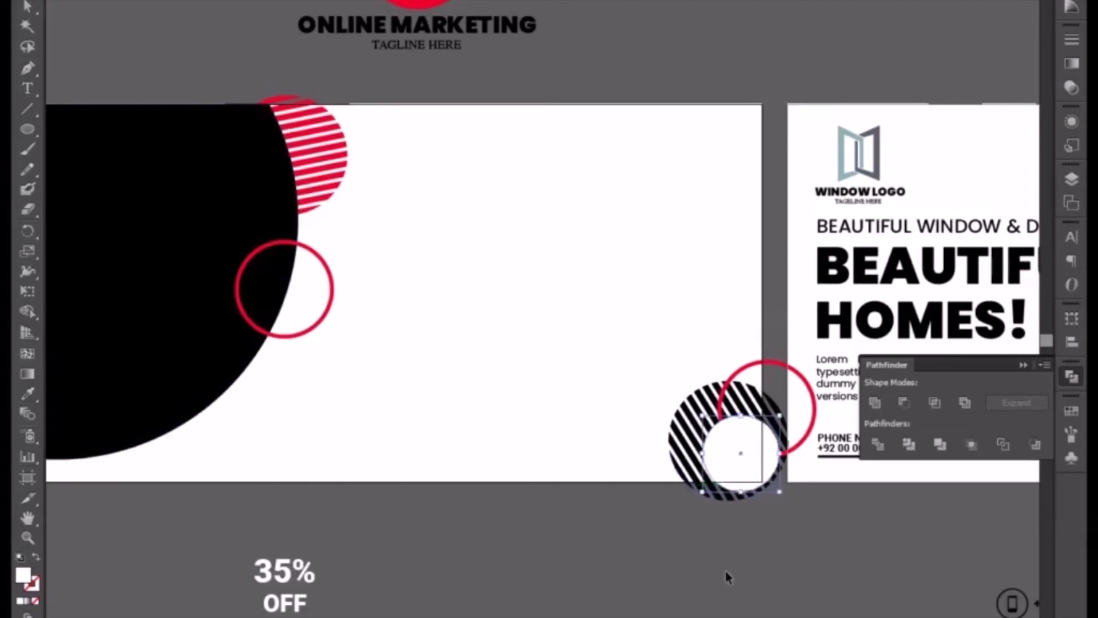
key("Down")
key("Down")
key("Down")
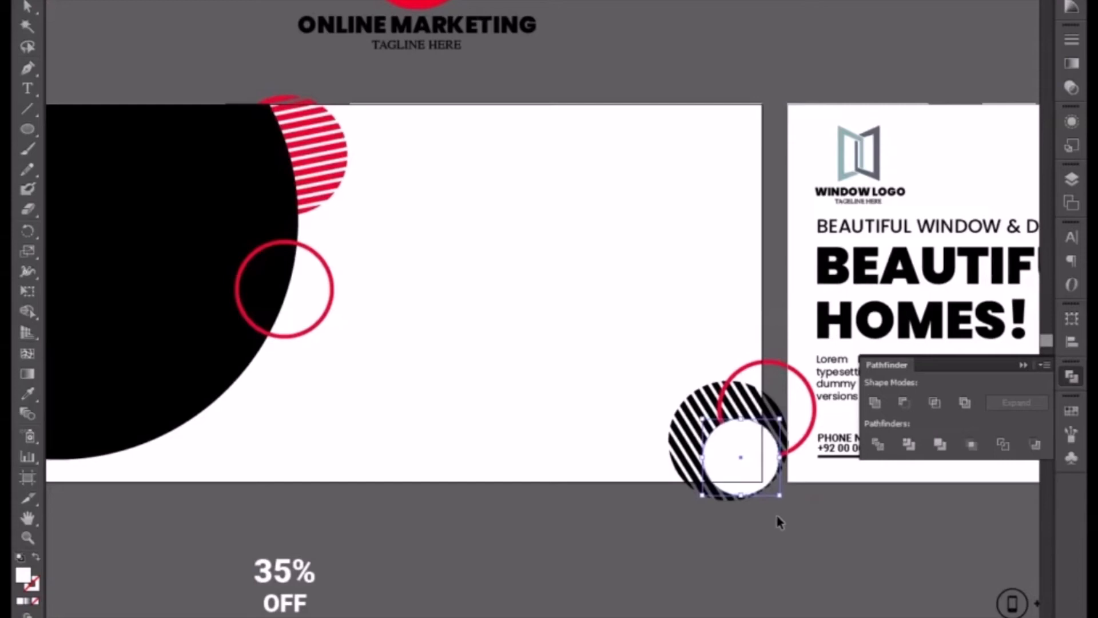
Step: Bring the red ring at the lower-right corner to the front, above the white circle
left_click(775, 367)
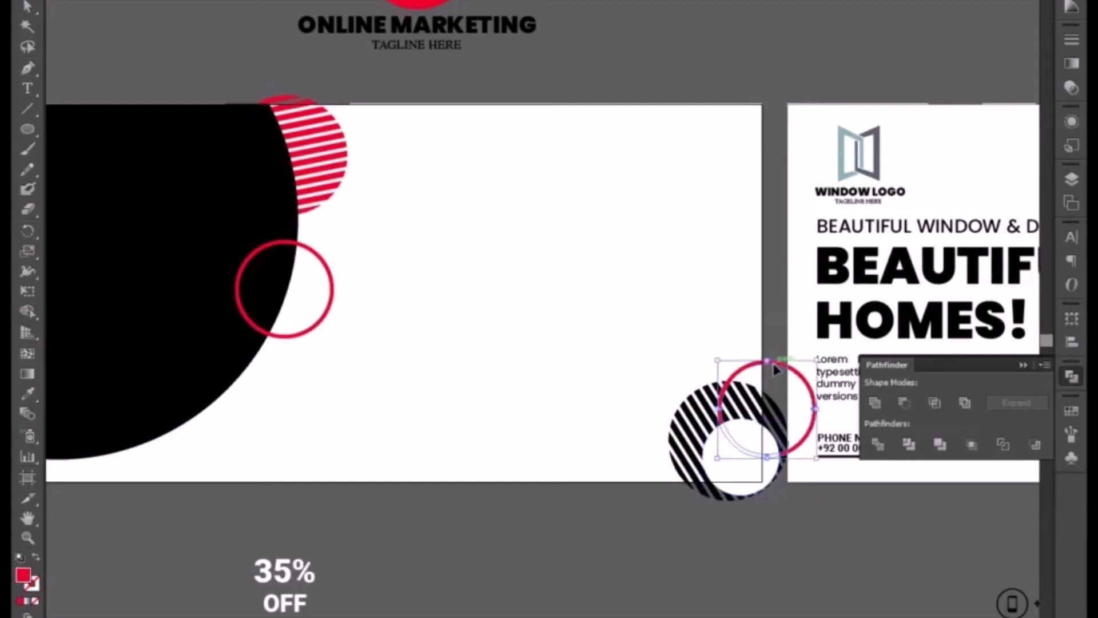
right_click(776, 369)
mouse_move(845, 508)
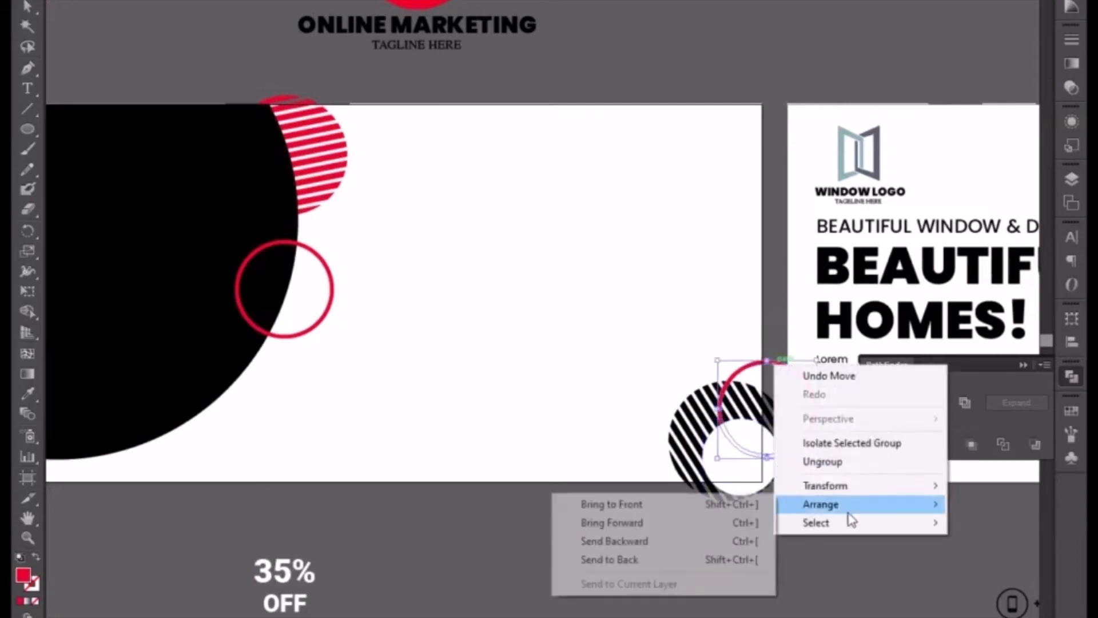
left_click(716, 506)
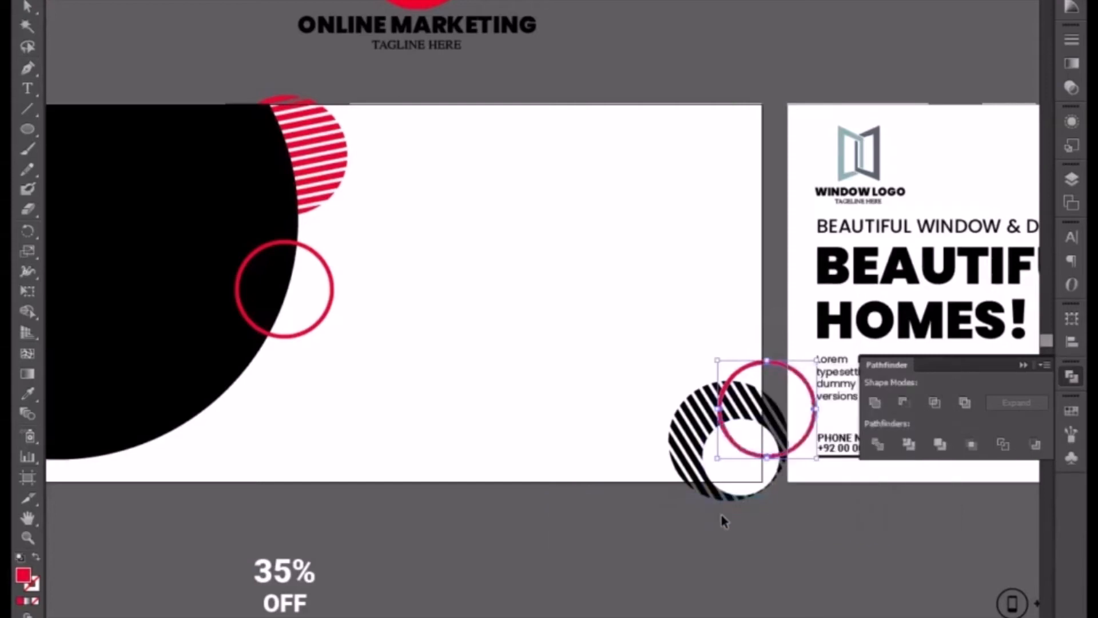
key("ctrl+minus")
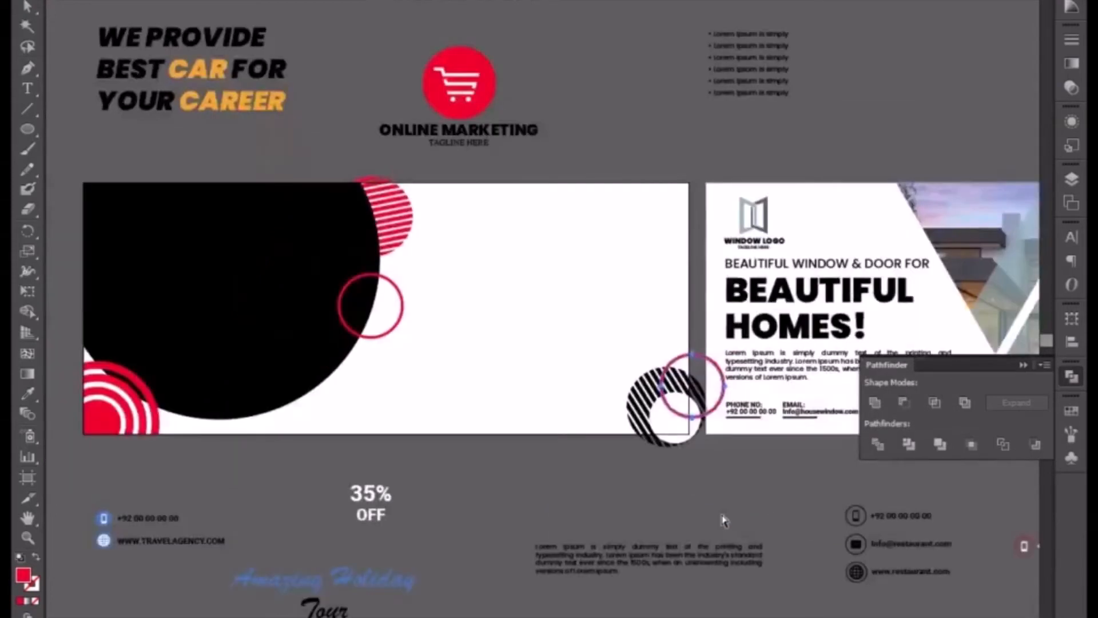
left_click(558, 486)
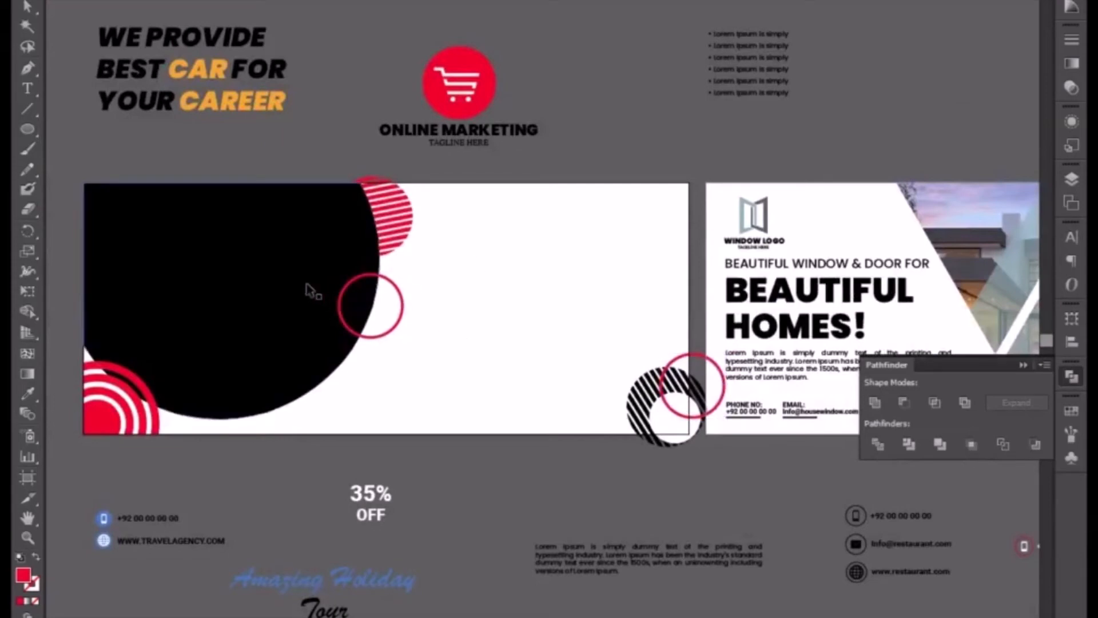
Step: Start a new shape for the Online Marketing banner with one of the shape tools
left_click(28, 129)
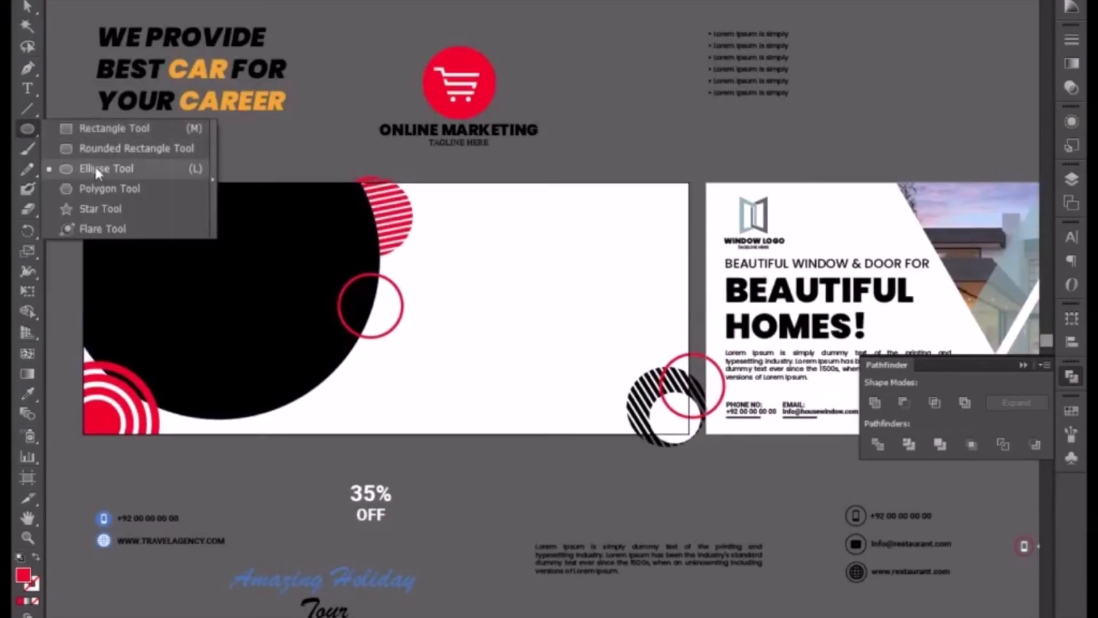
Step: Draw a red rectangle over the blank banner, from its upper edge over the black circle to its lower-right corner
left_click(94, 129)
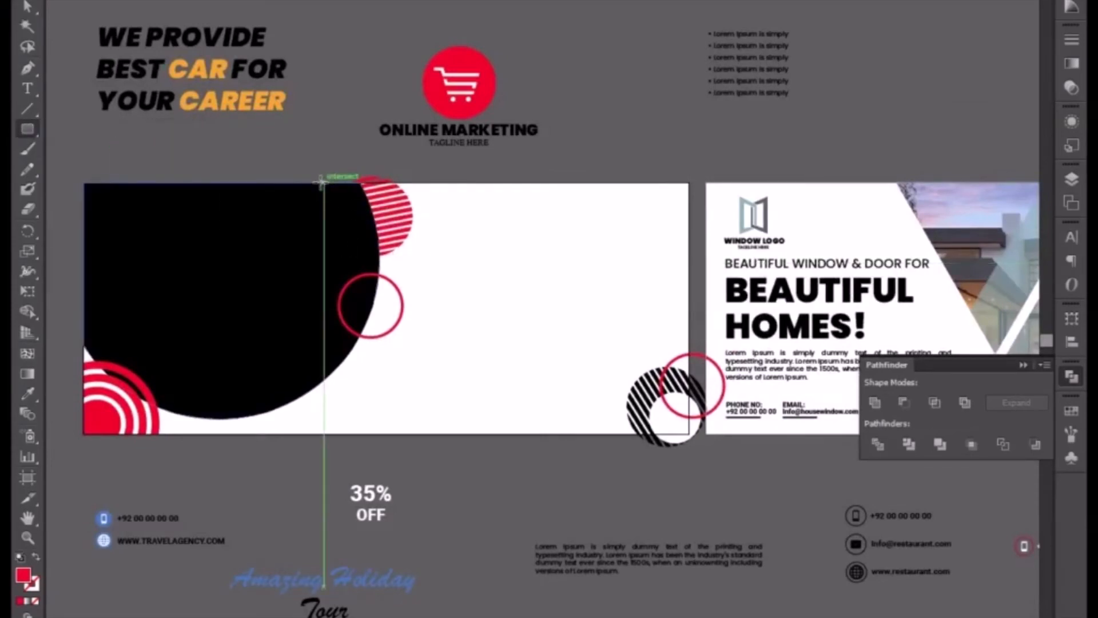
left_click_drag(323, 182, 690, 434)
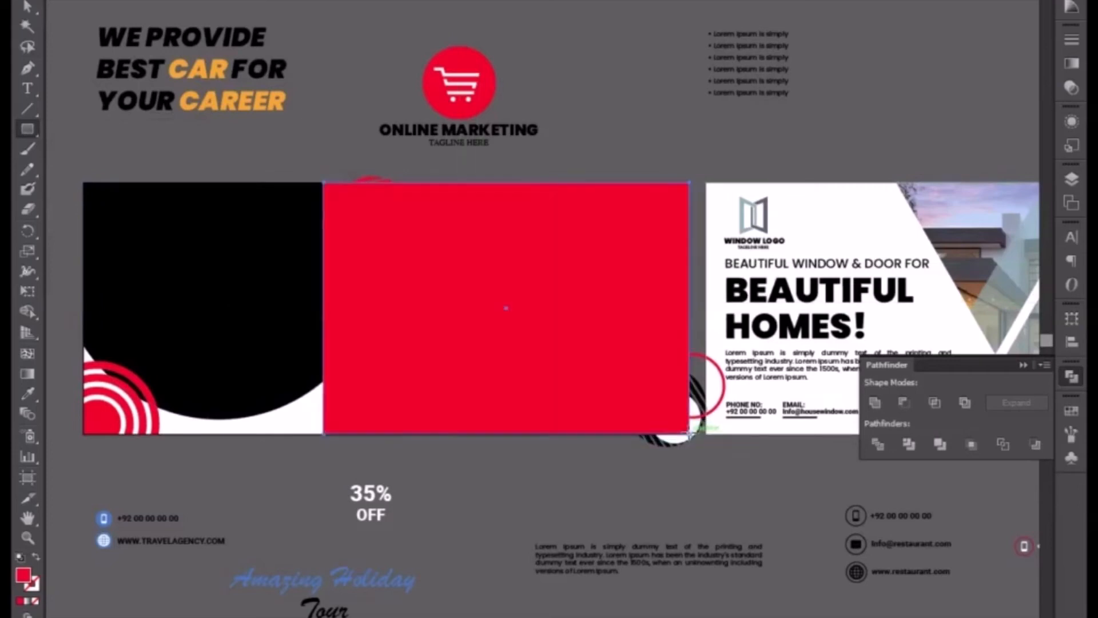
left_click(27, 3)
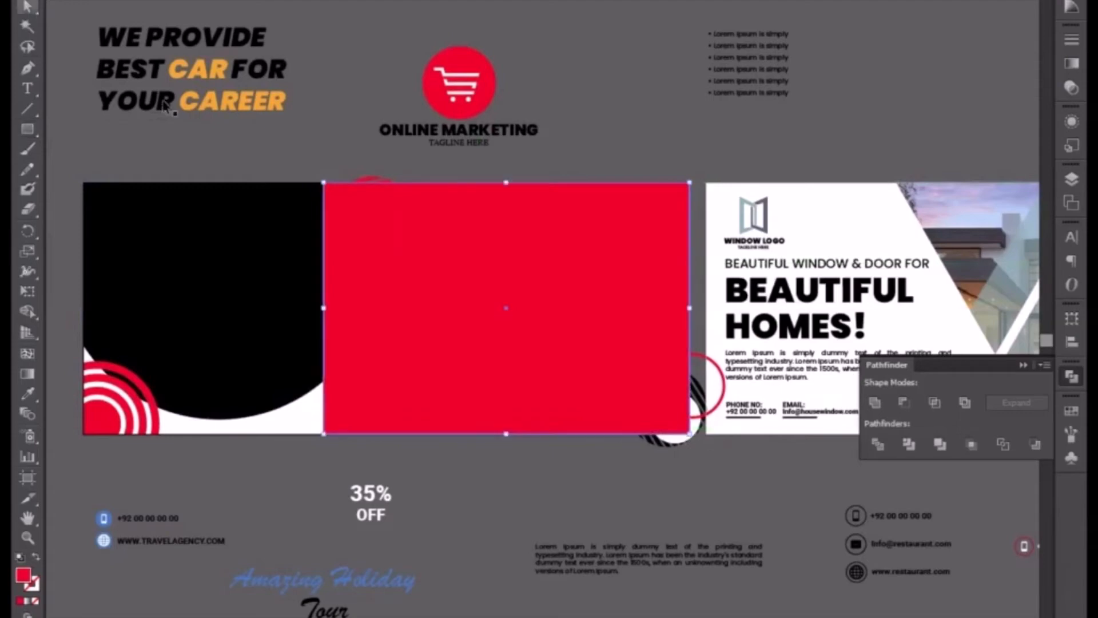
Step: Divide the red rectangle together with the red striped circle, the black striped donut and its overlapping ring using Pathfinder Divide
left_click(382, 179, "shift")
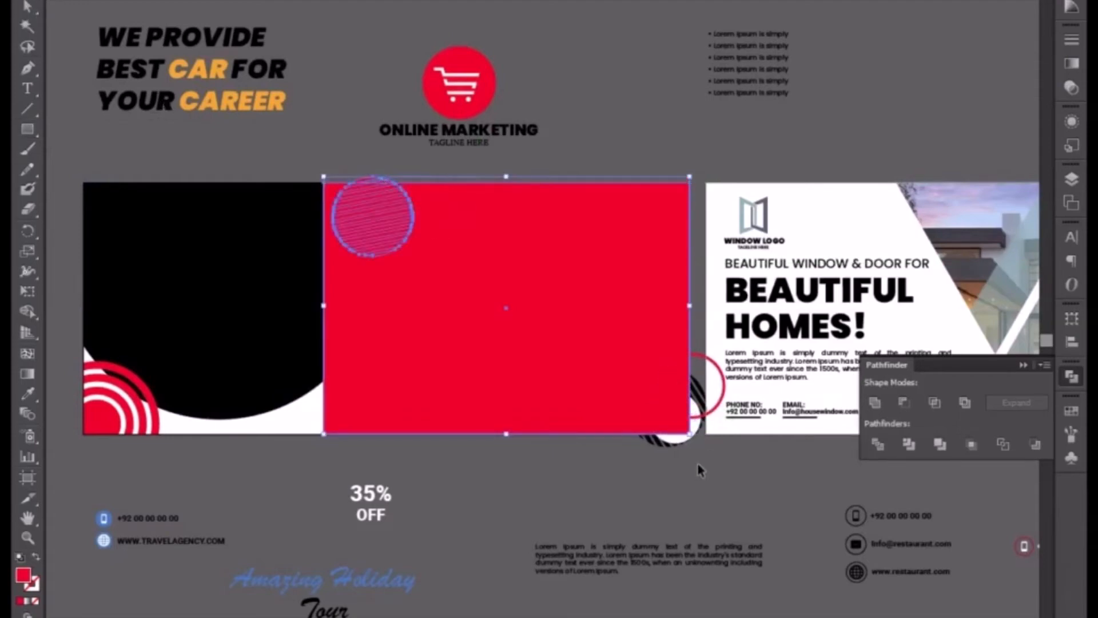
left_click(700, 409, "shift")
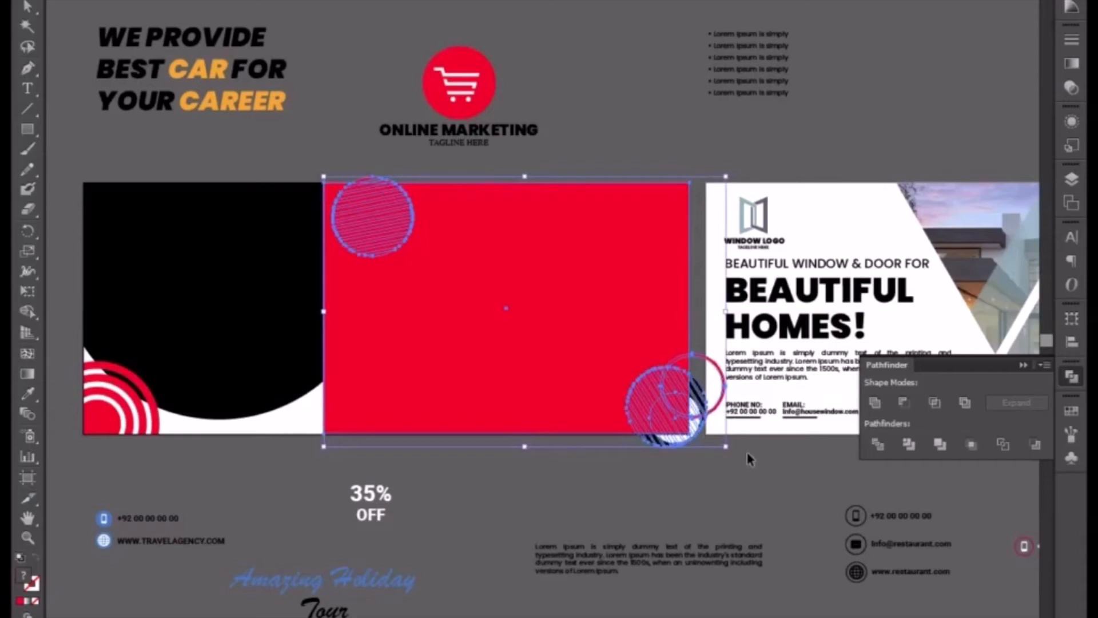
left_click(878, 443)
Step: Ungroup the divided shapes, then delete the large red piece and a fragment at the red striped circle's upper edge
right_click(699, 410)
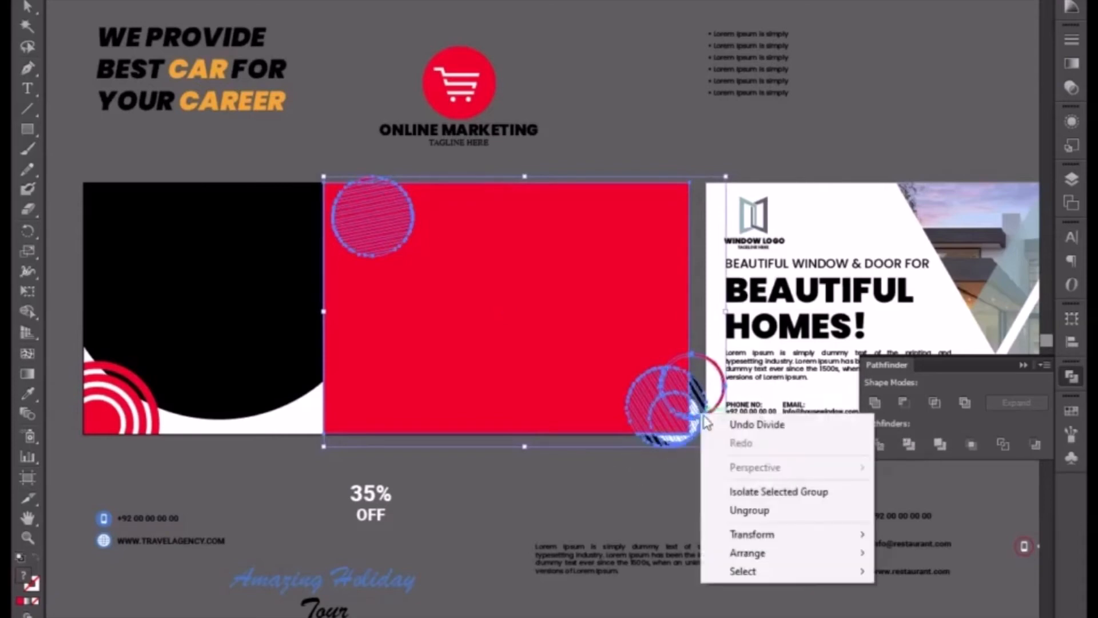
left_click(761, 511)
left_click(517, 393)
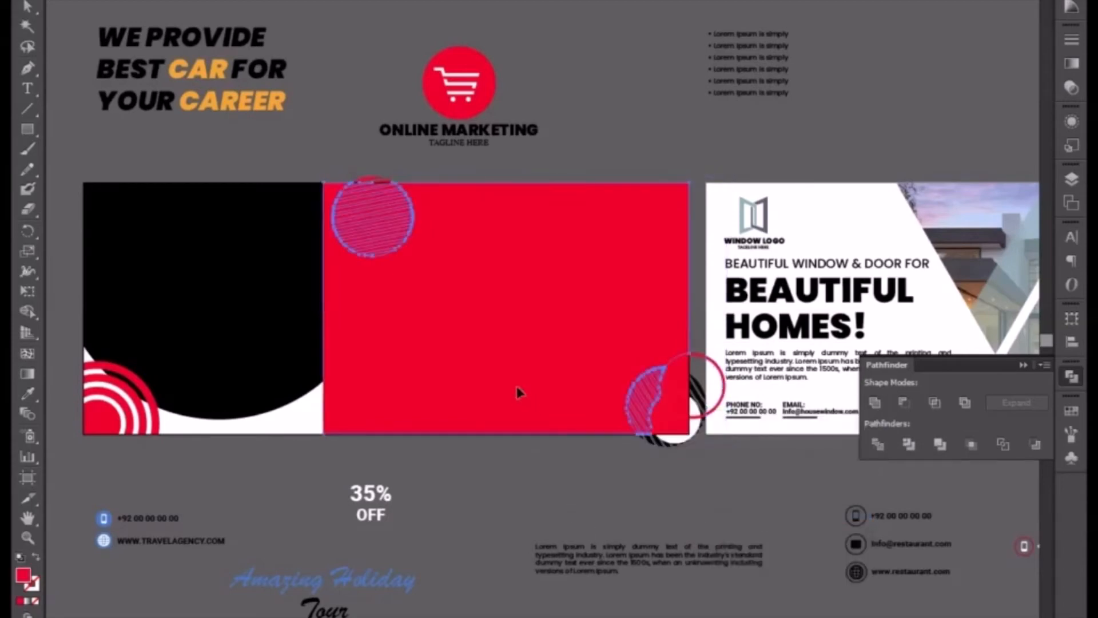
key("Delete")
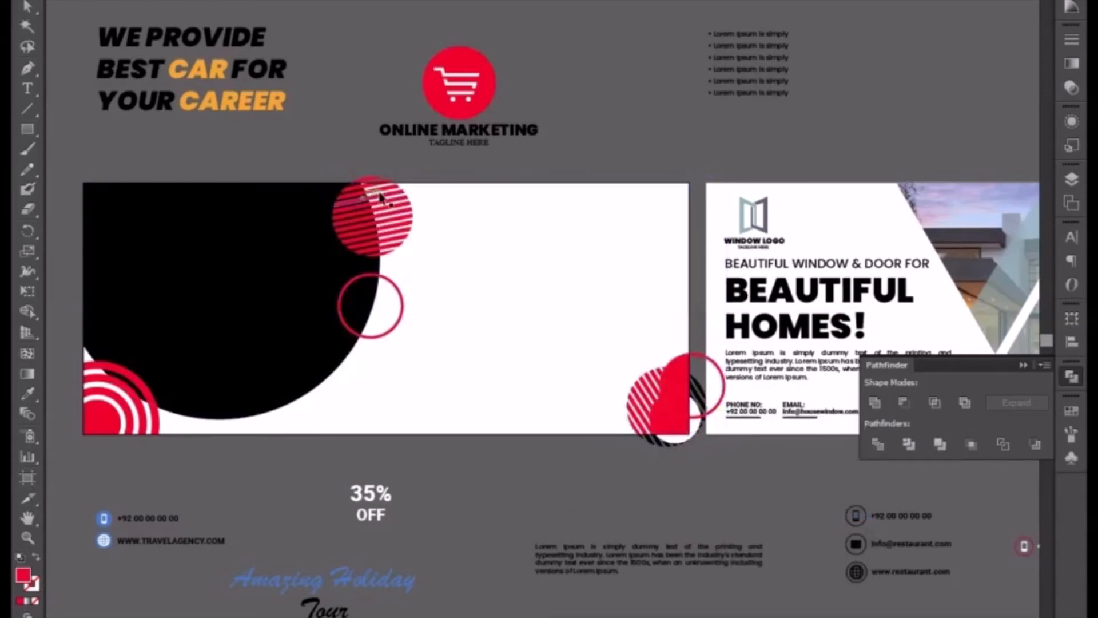
left_click(368, 179)
key("Delete")
Step: Group the pieces of the red striped circle, excluding the black circle behind them
key("ctrl+plus")
key("ctrl+plus")
left_click_drag(440, 182, 590, 401)
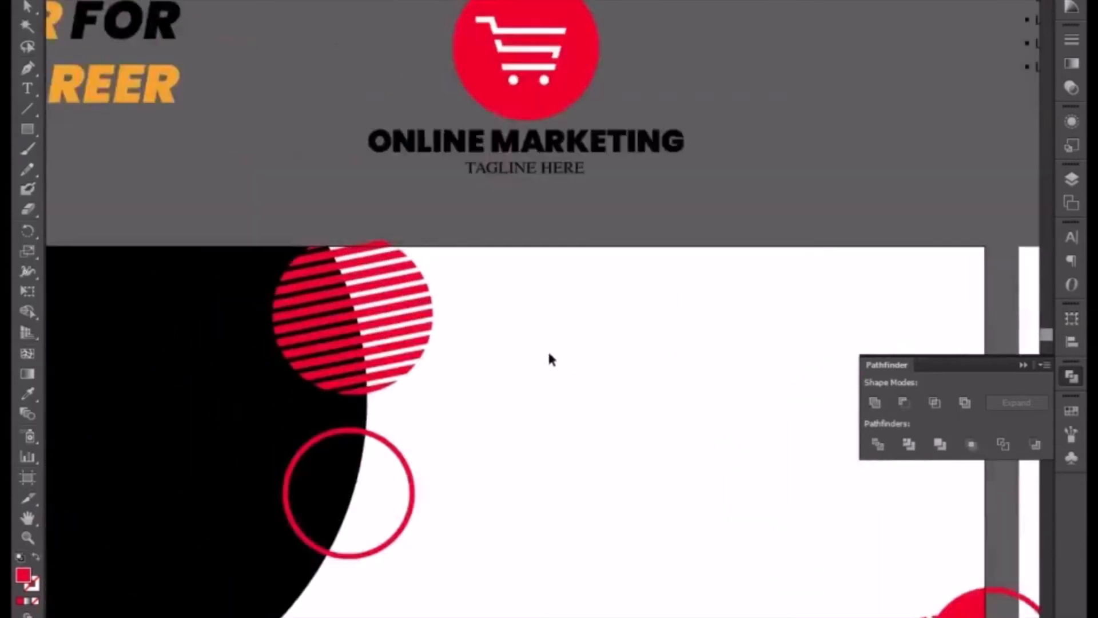
left_click_drag(275, 228, 439, 398)
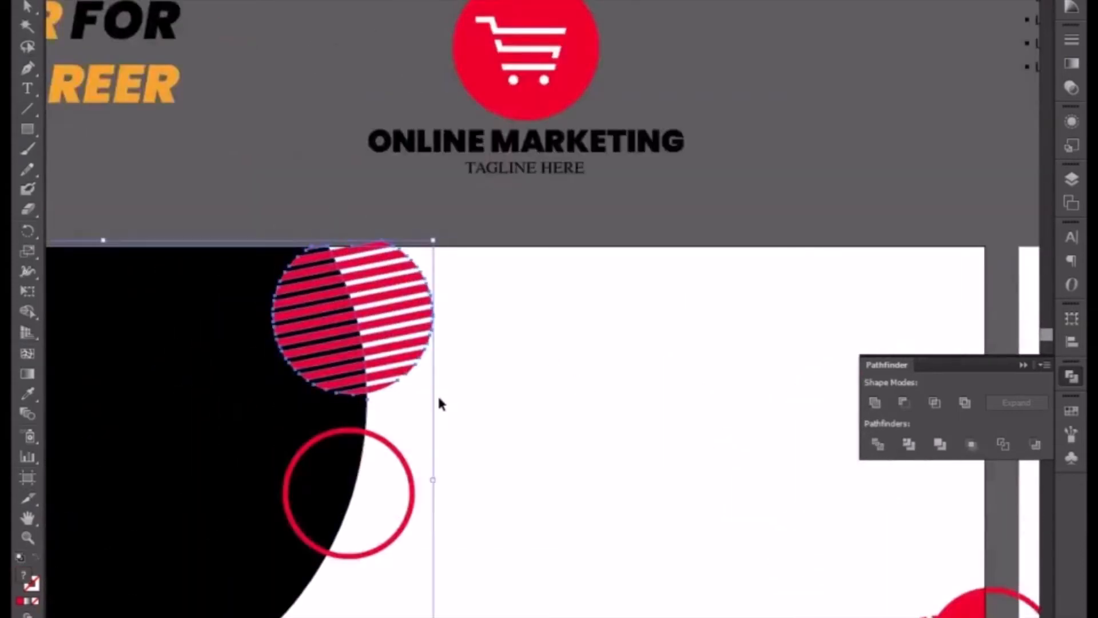
left_click(223, 374, "shift")
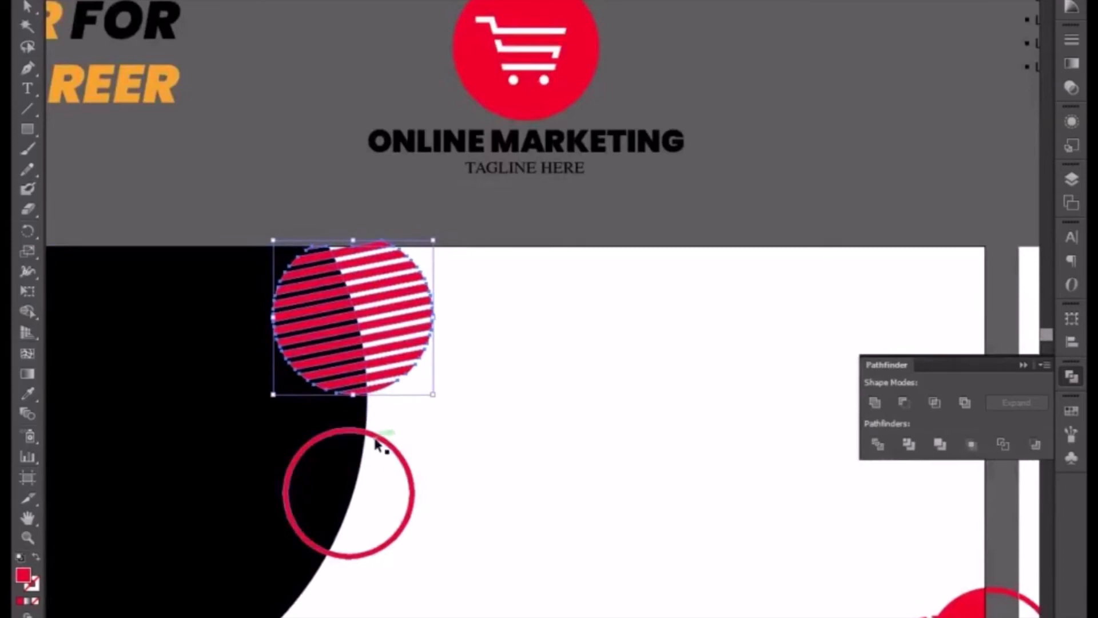
right_click(370, 379)
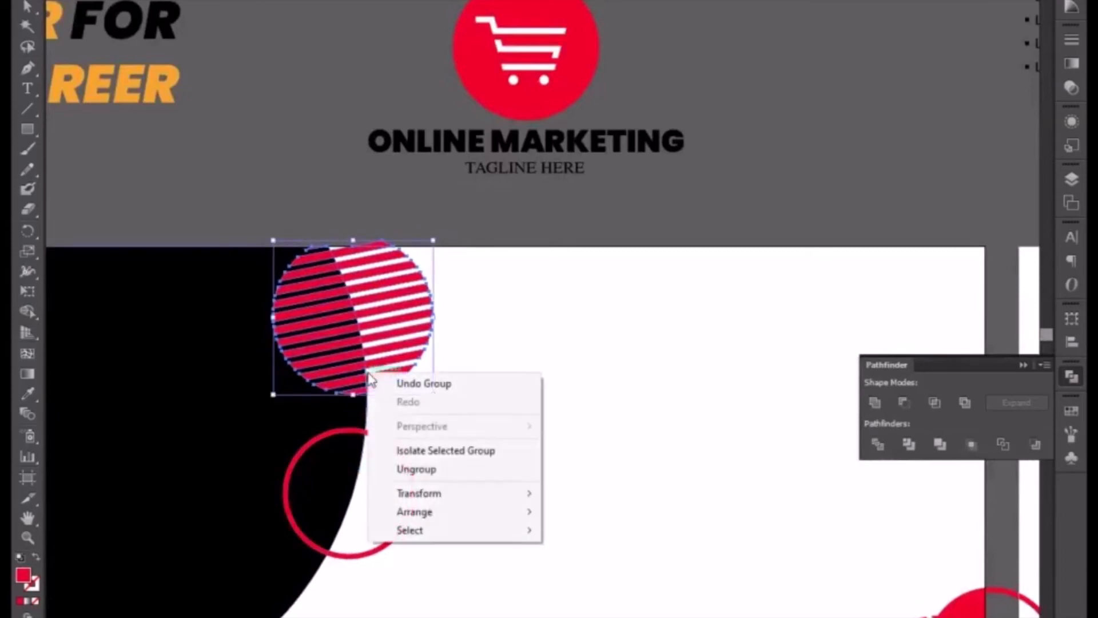
left_click(491, 336)
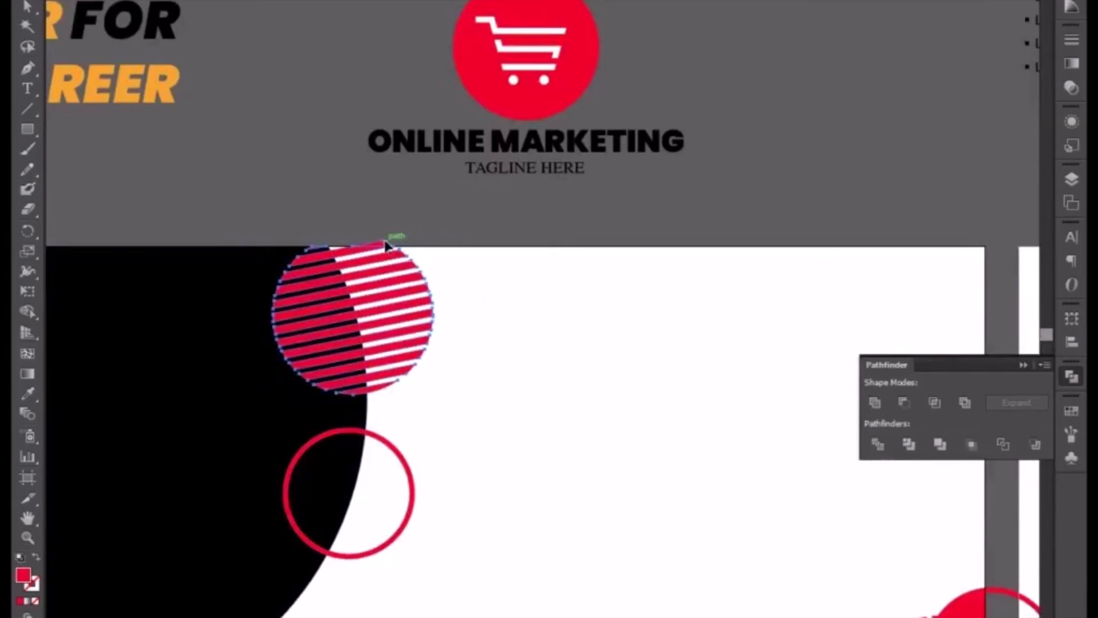
Step: Isolate the striped circle group and delete the stripe fragment sticking out above the banner's upper edge
double_click(386, 244)
left_click(385, 243)
key("Delete")
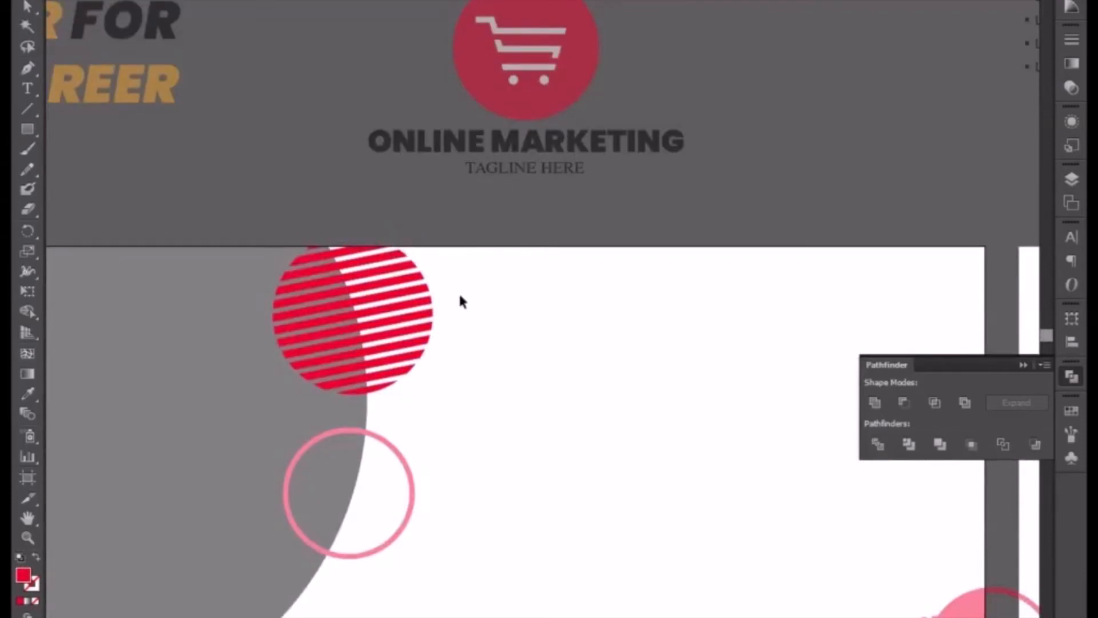
double_click(459, 291)
Step: Change the stacking order of the red striped circle group
left_click(399, 315)
right_click(398, 315)
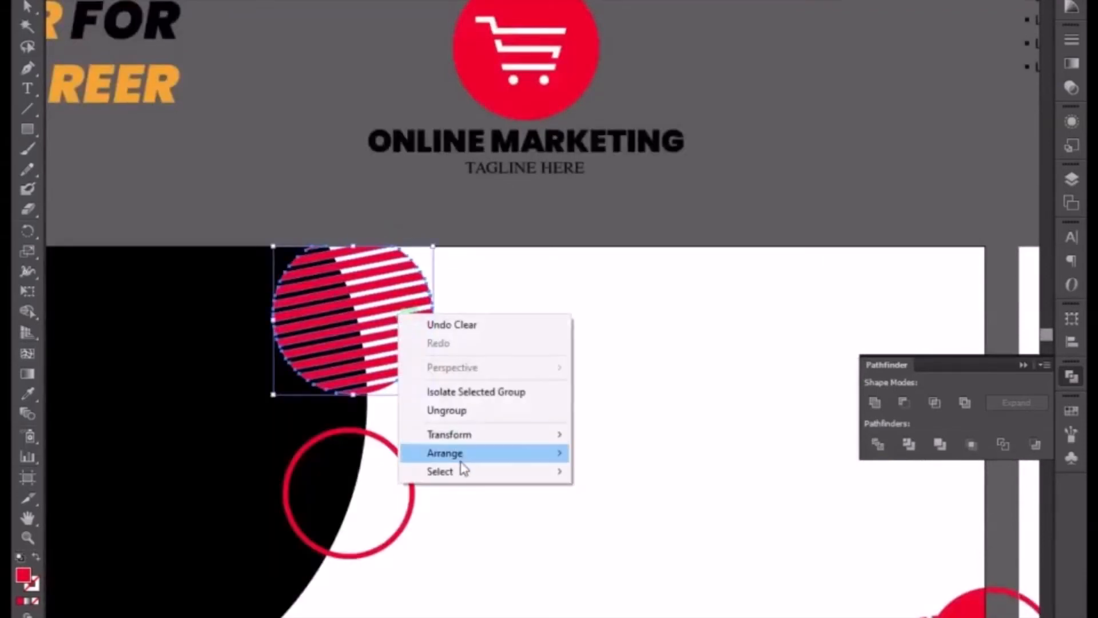
mouse_move(504, 455)
left_click(670, 514)
Step: Delete the red pieces filling the lower-left part of the donut's hollow center at the banner's lower-right corner
left_click_drag(738, 528, 341, 312)
left_click(464, 455)
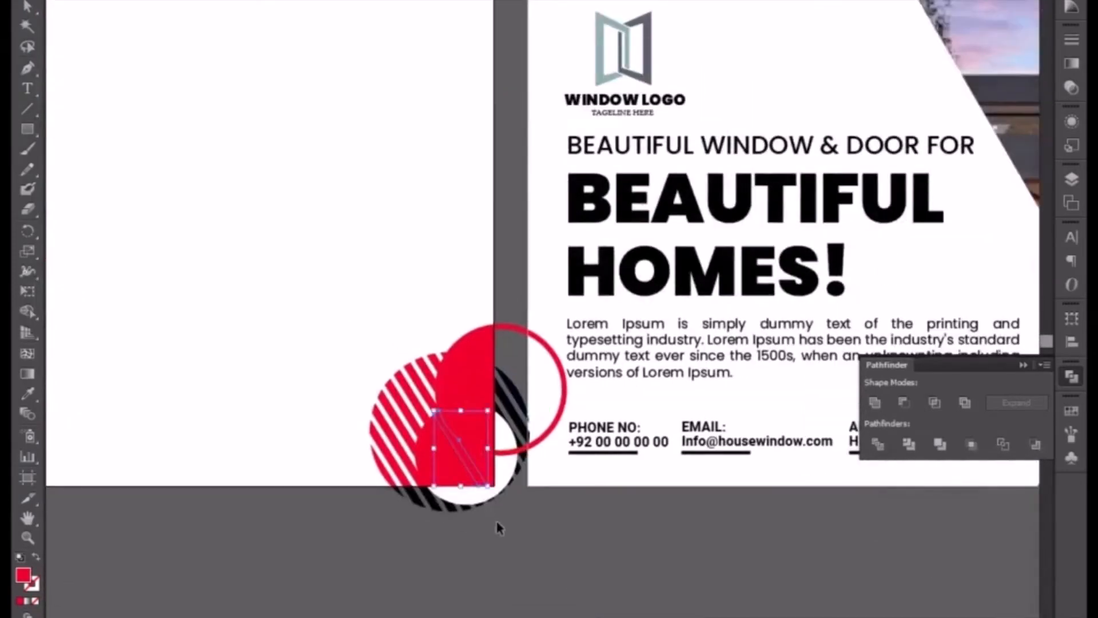
key("Delete")
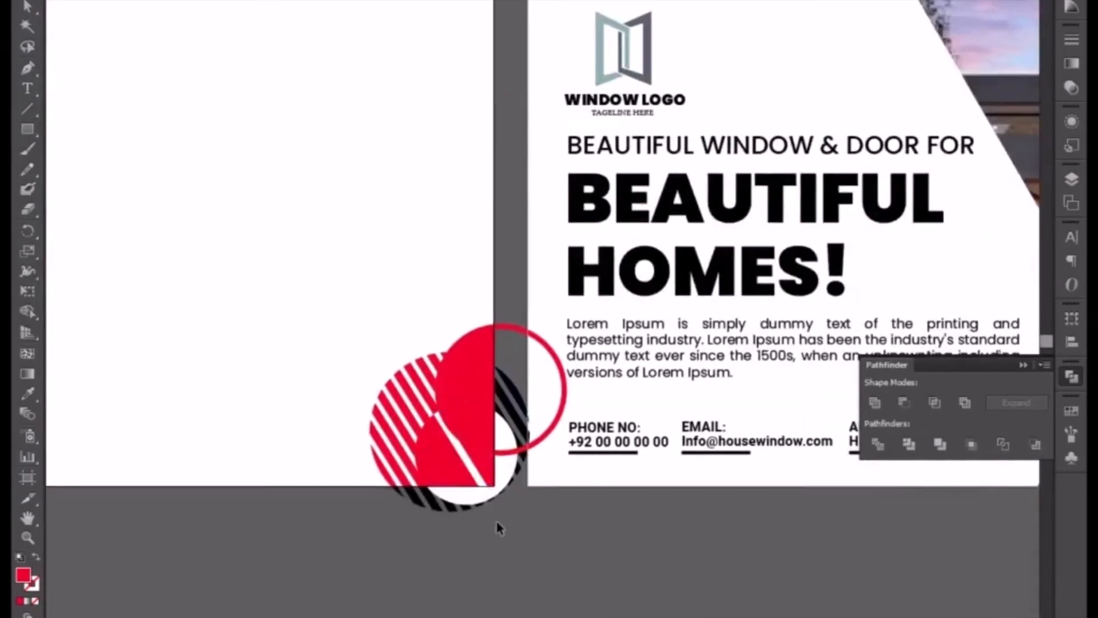
left_click(455, 466)
key("Delete")
left_click(462, 462)
key("Delete")
left_click(441, 468)
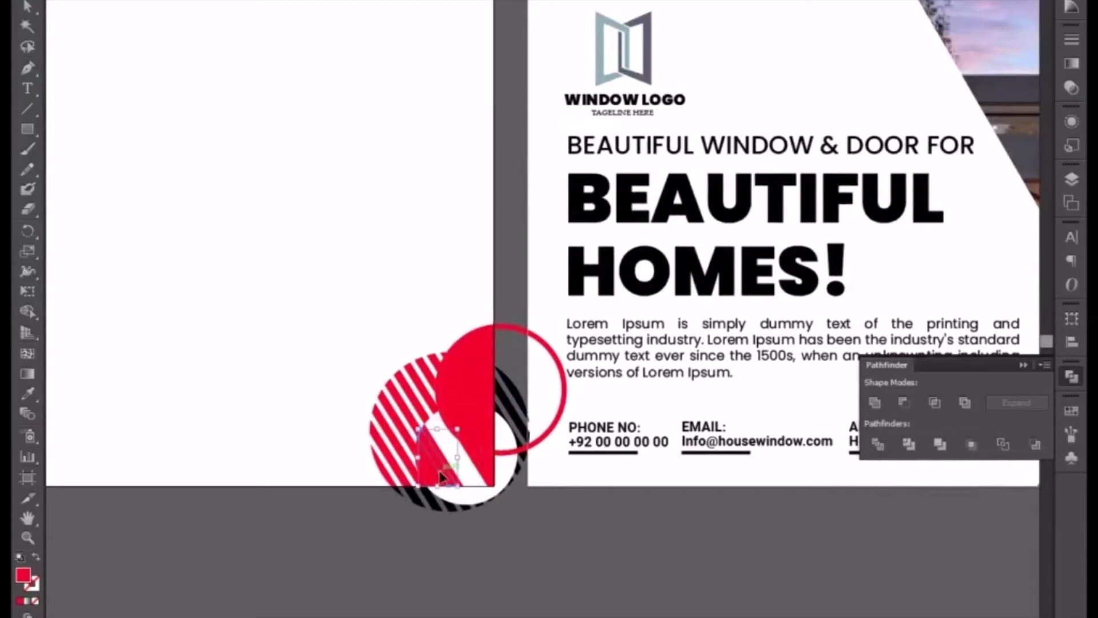
key("Delete")
left_click(446, 467)
key("Delete")
left_click(434, 473)
key("Delete")
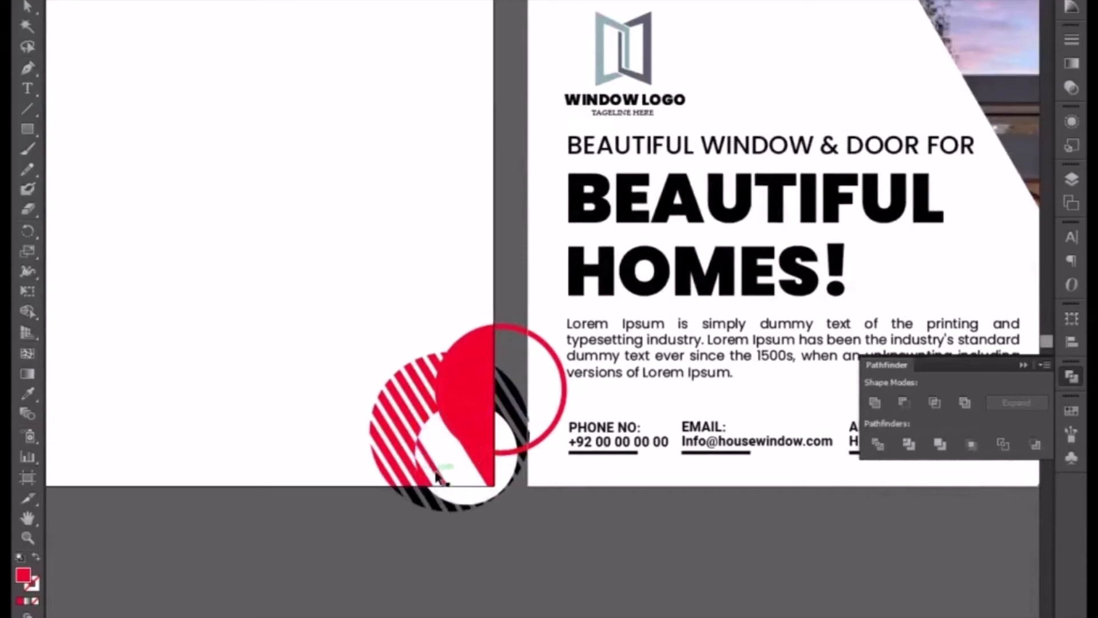
left_click(430, 480)
key("Delete")
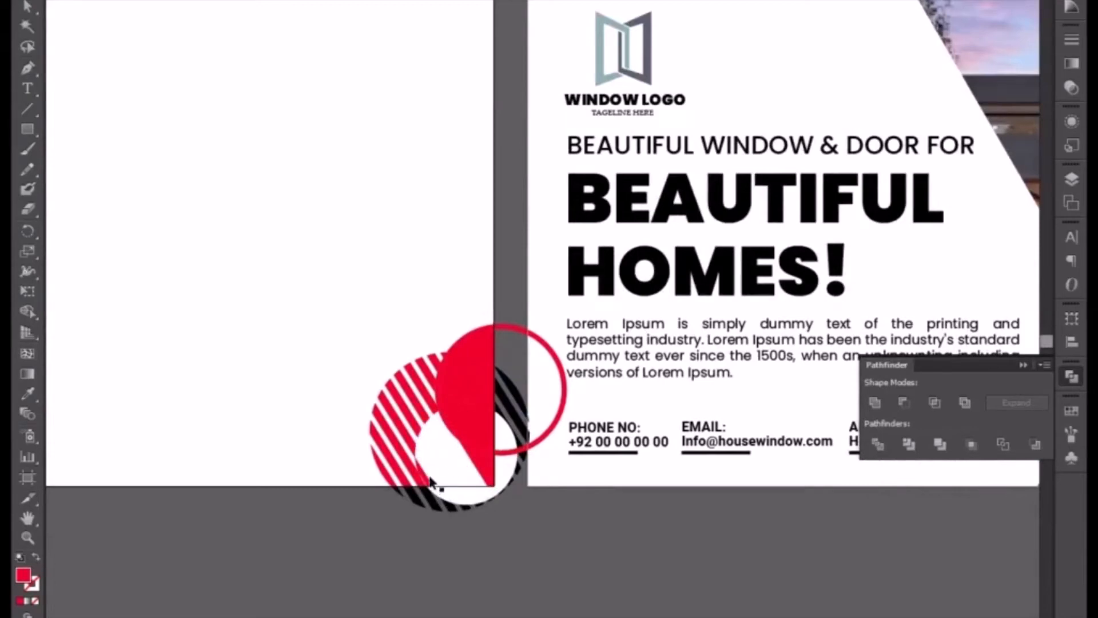
left_click(426, 472)
key("Delete")
Step: Delete the remaining red pieces in the donut's hollow center, below the ring and where the ring overlaps it
left_click(470, 444)
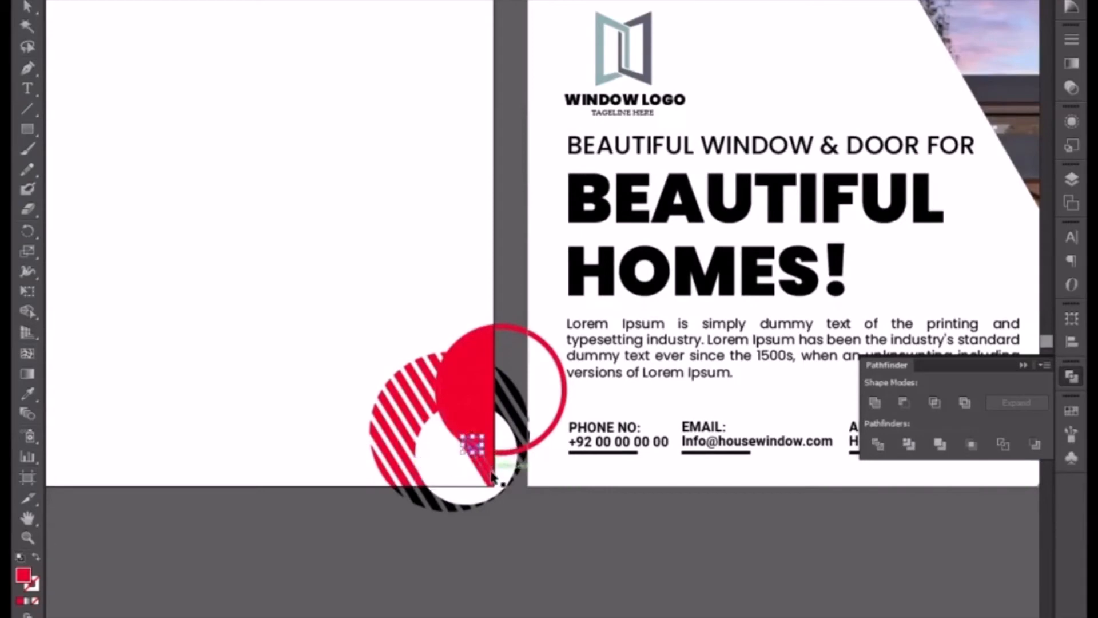
key("Delete")
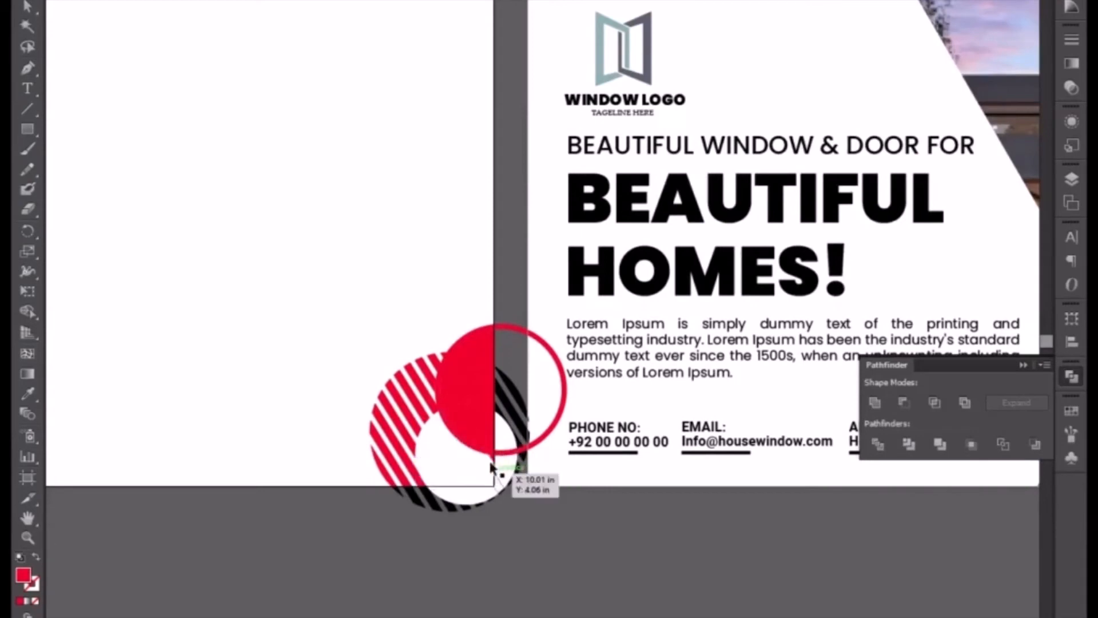
left_click(477, 422)
key("Delete")
left_click(490, 427)
key("Delete")
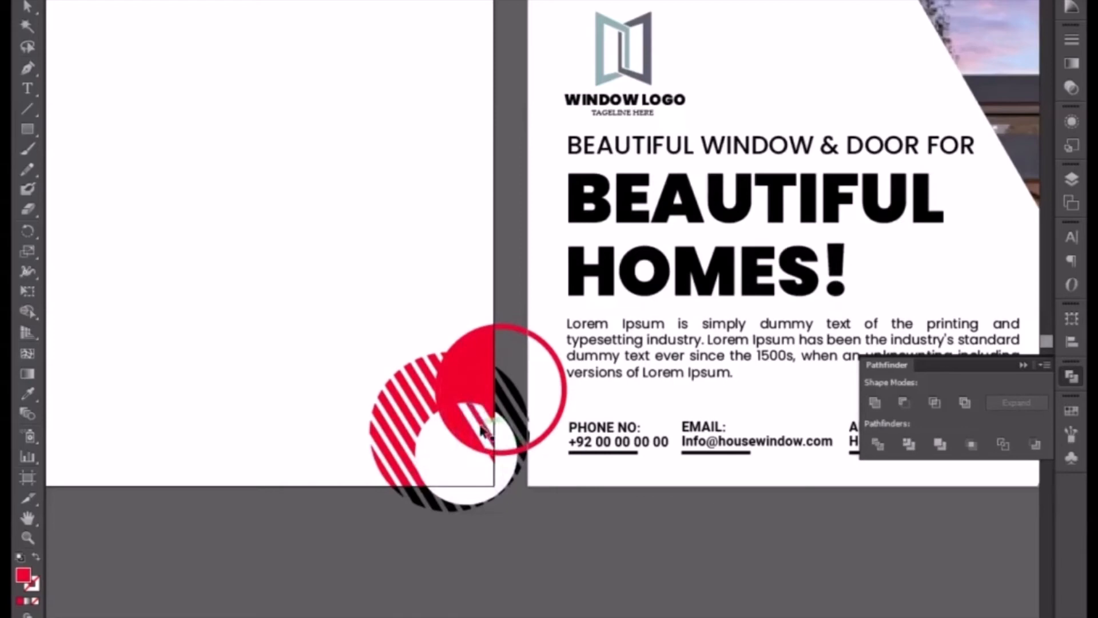
left_click(480, 424)
key("Delete")
left_click(464, 420)
key("Delete")
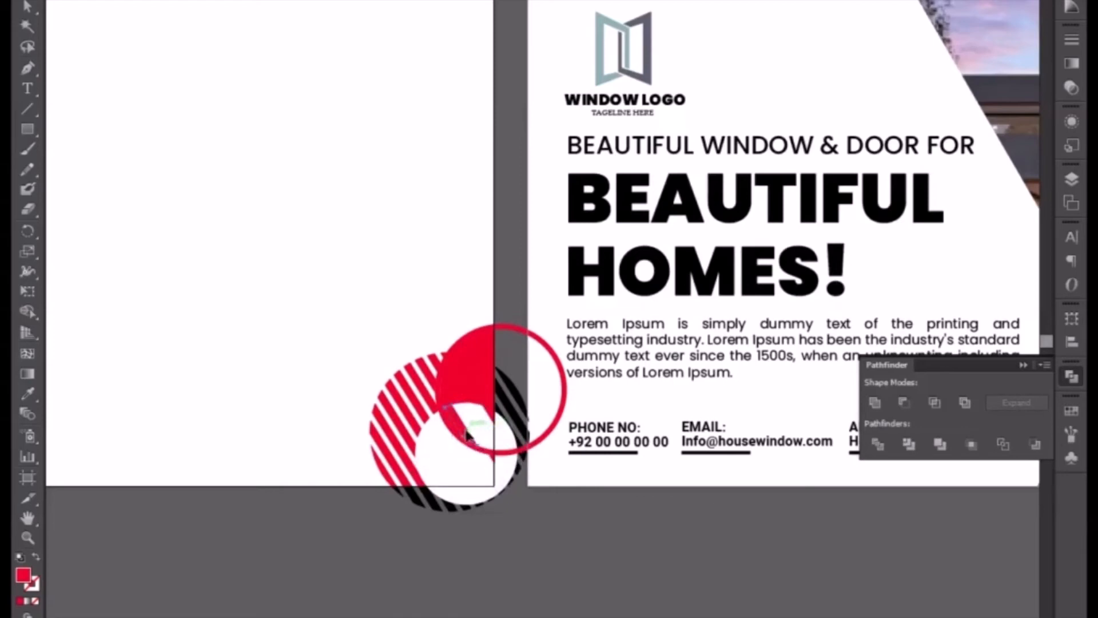
key("Delete")
left_click(490, 464)
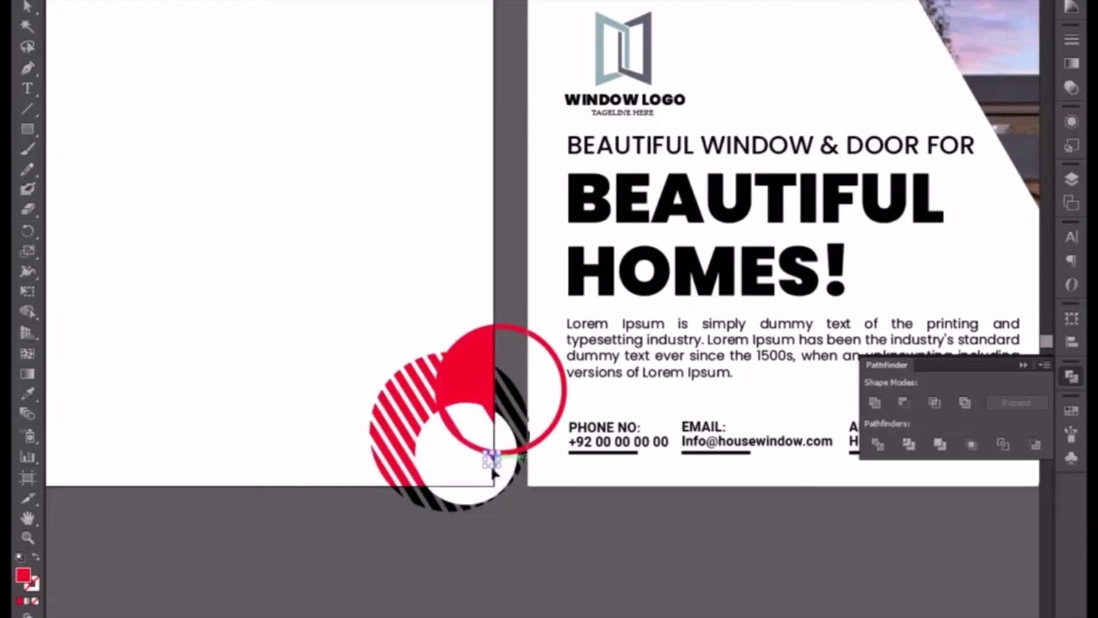
key("Delete")
left_click(465, 392)
key("Delete")
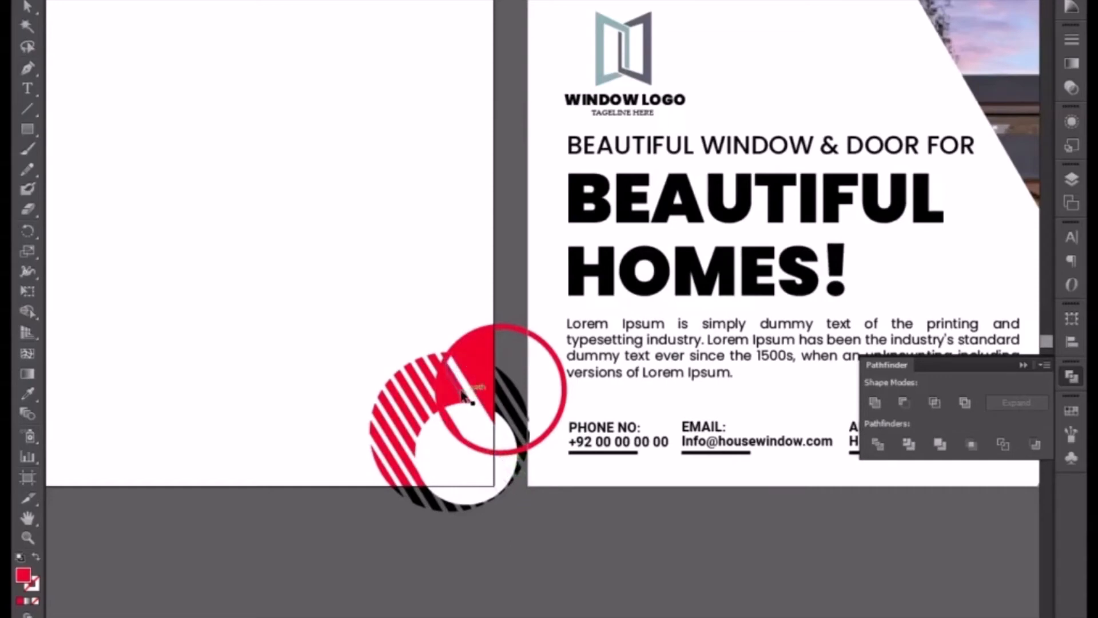
left_click(460, 399)
key("Delete")
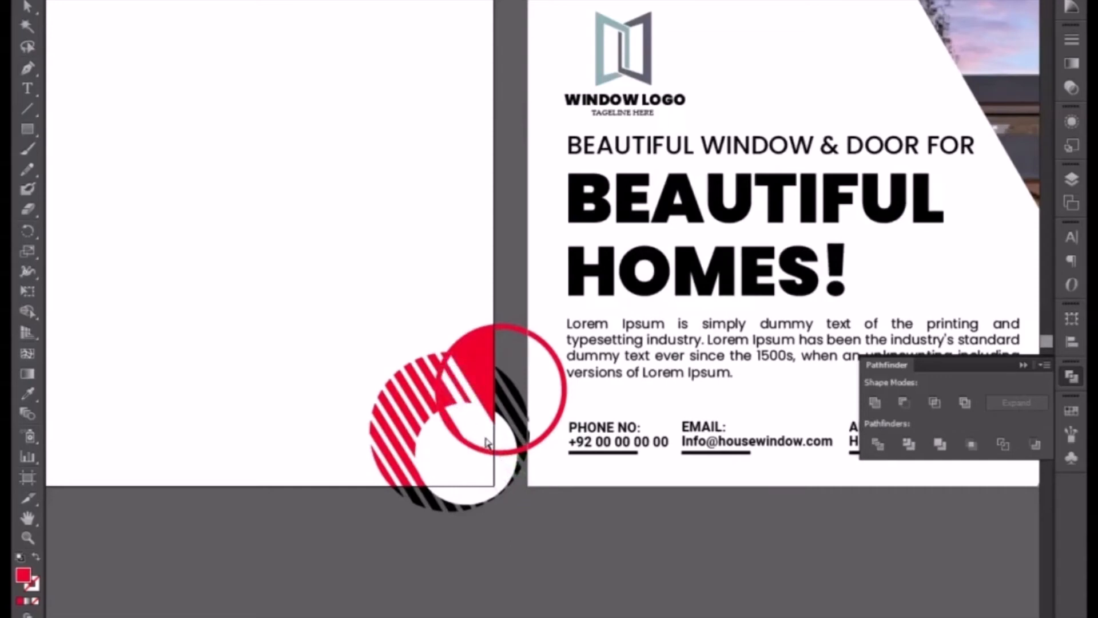
key("ctrl+z")
key("ctrl+z")
Step: Delete the red filler pieces between the donut's stripes inside the ring and the leftover strip along the ring's lower-left inner edge
key("ctrl+equal")
key("ctrl+equal")
key("ctrl+equal")
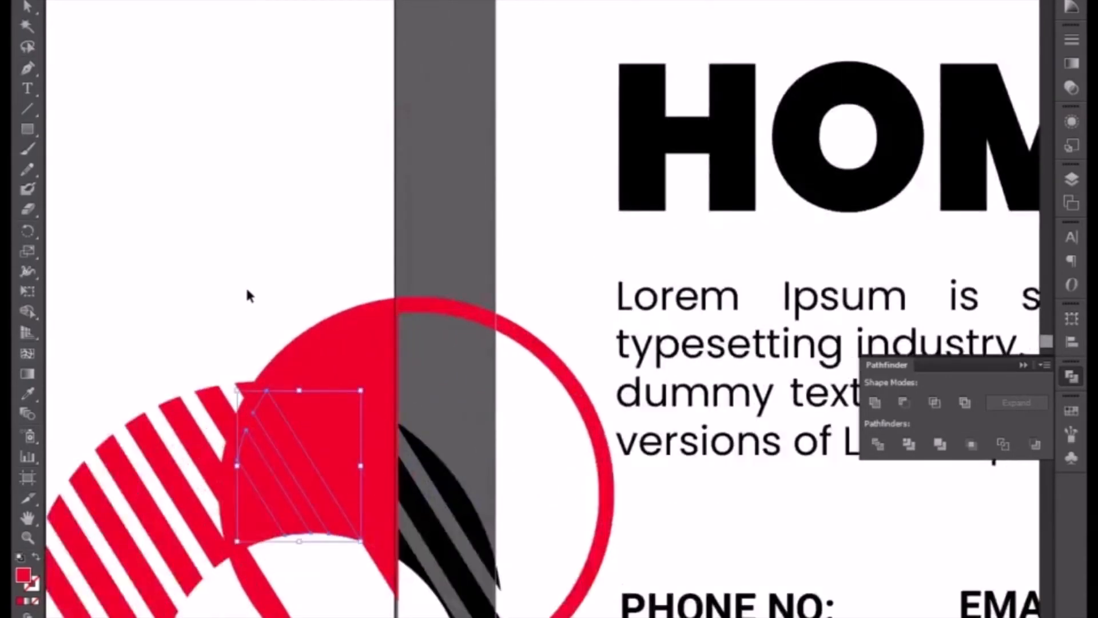
left_click(257, 433)
key("Delete")
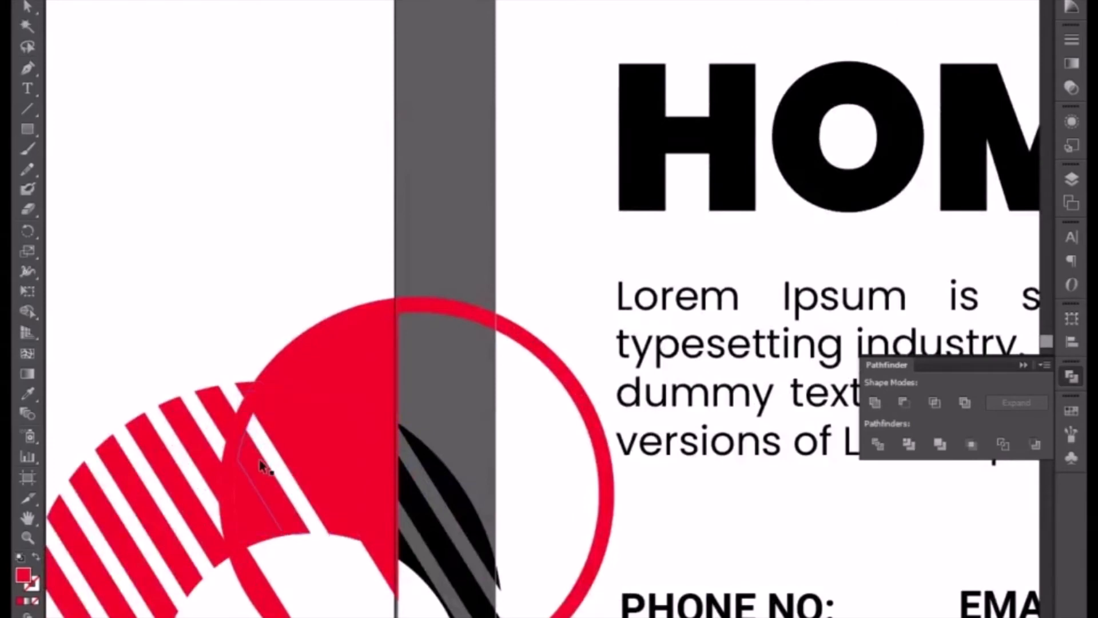
key("Delete")
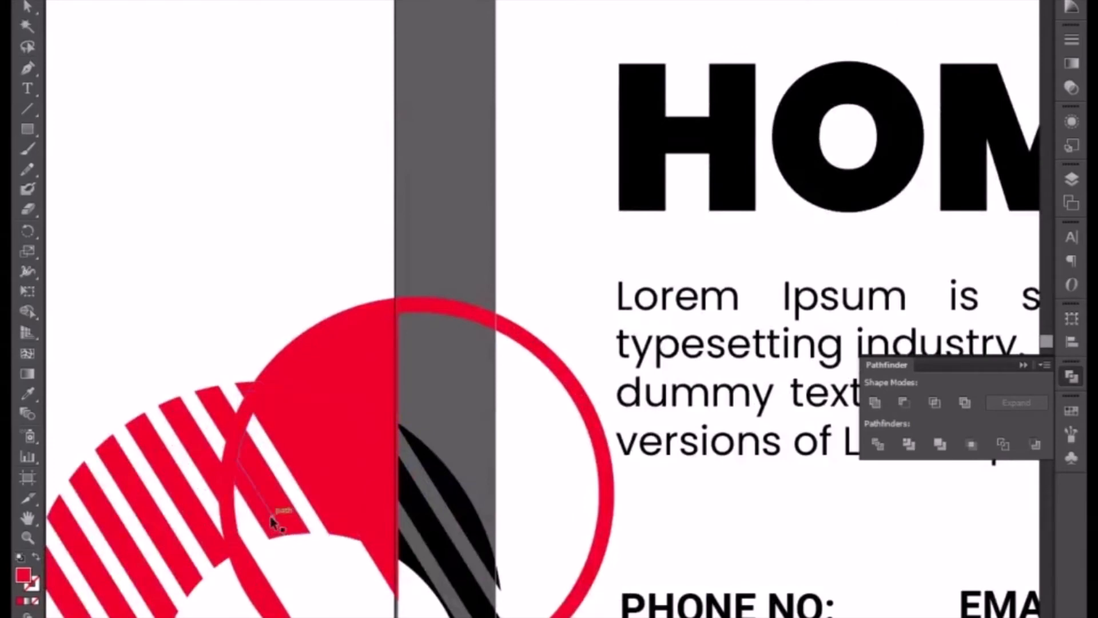
left_click(271, 522)
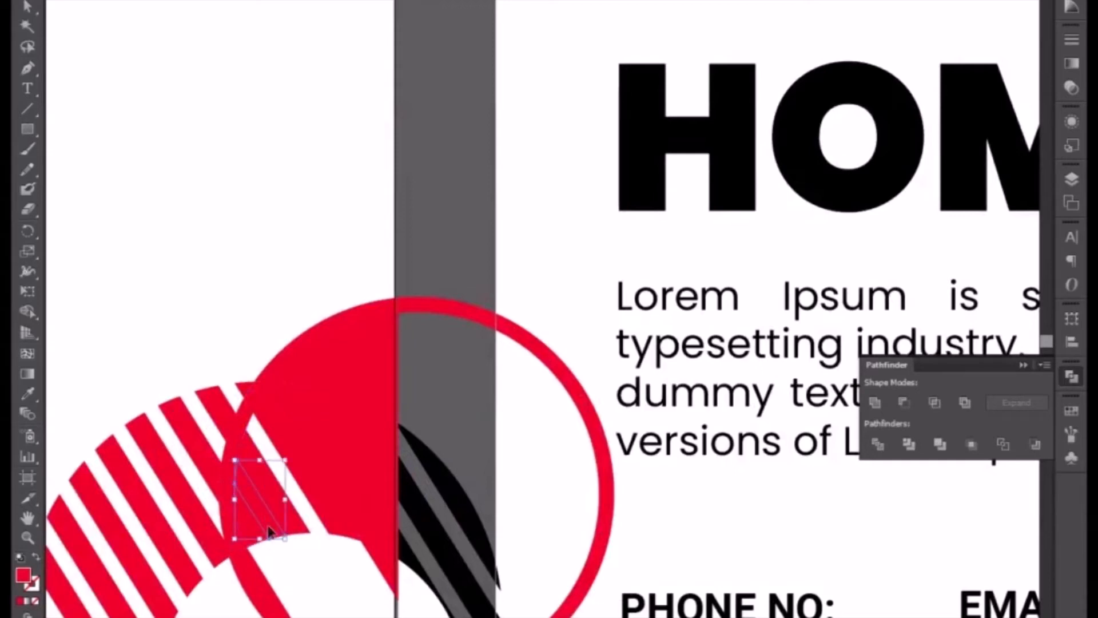
key("Delete")
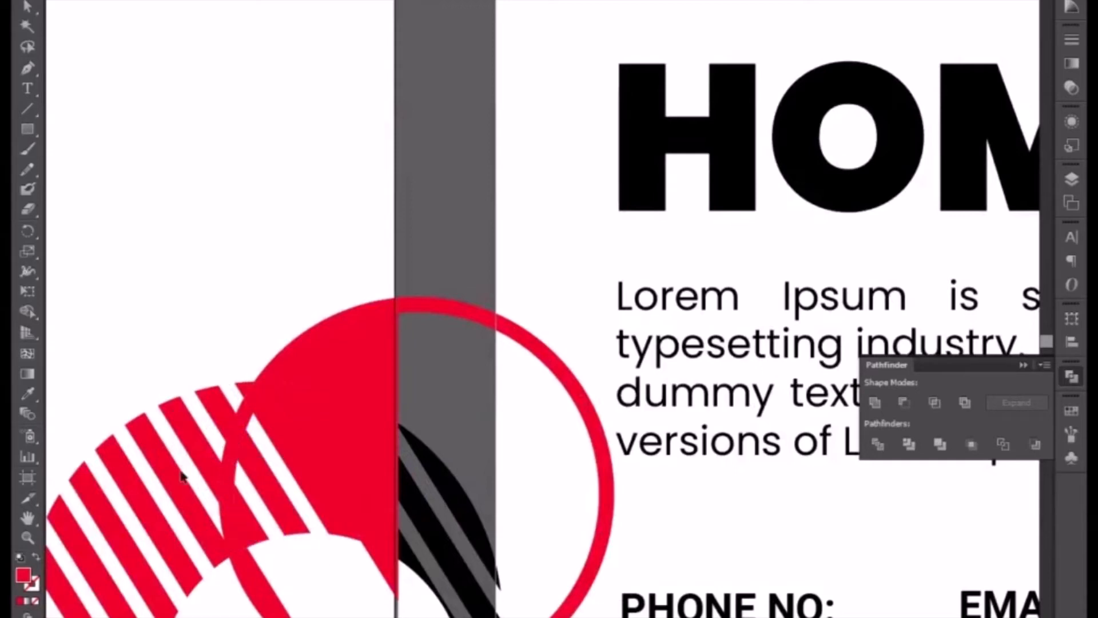
left_click(258, 579)
key("Delete")
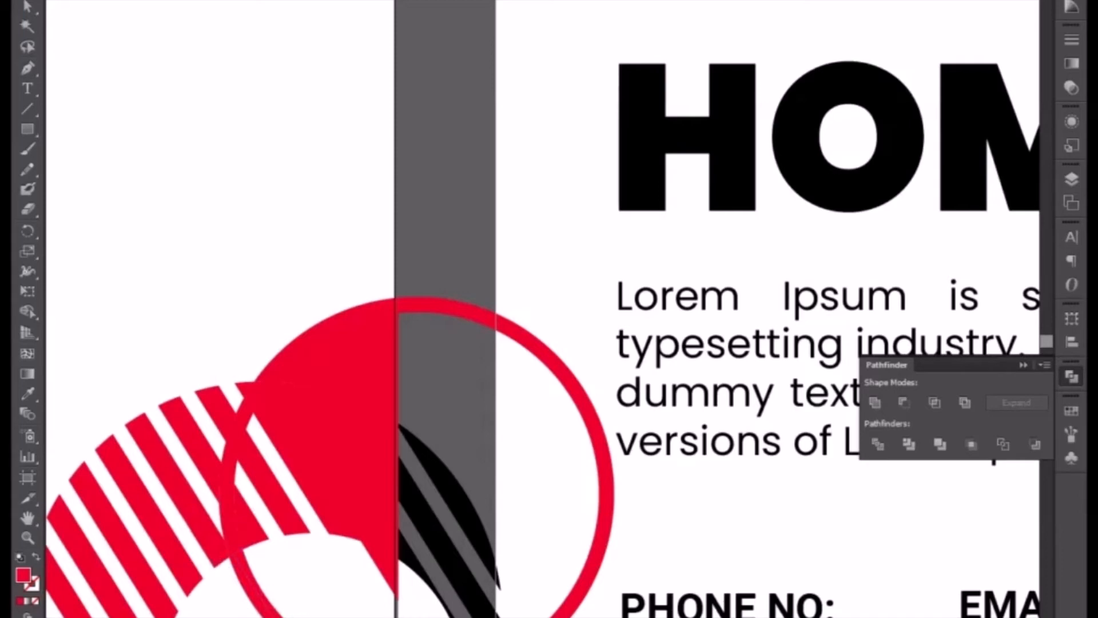
Step: Delete the black stripe pieces inside the ring that extend past the banner's right edge
left_click(455, 561)
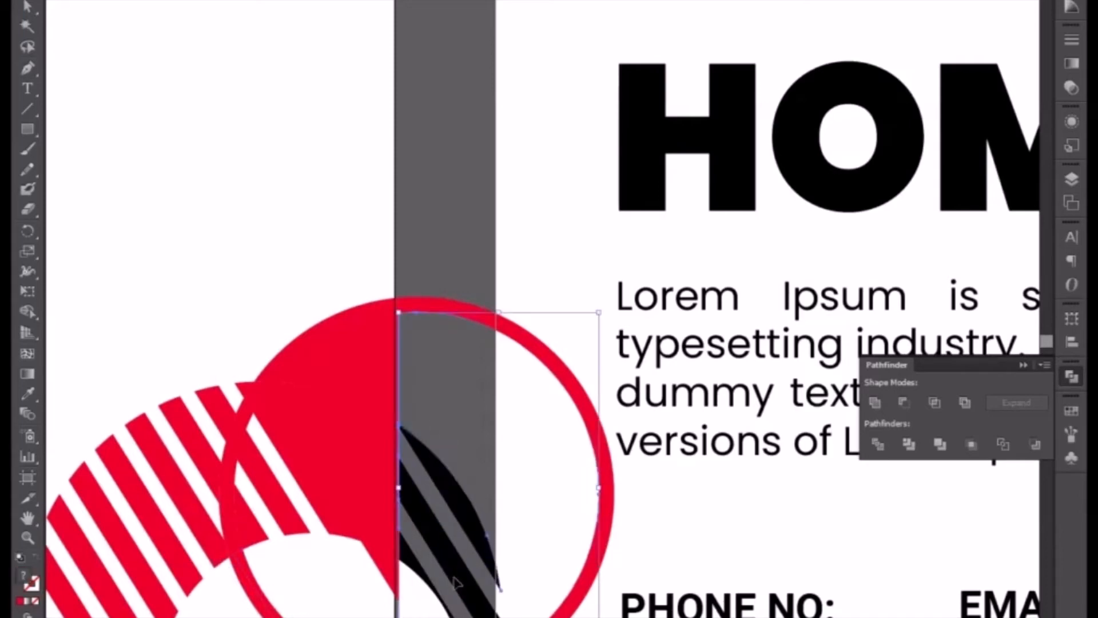
key("Delete")
scroll(448, 501, "down", 1)
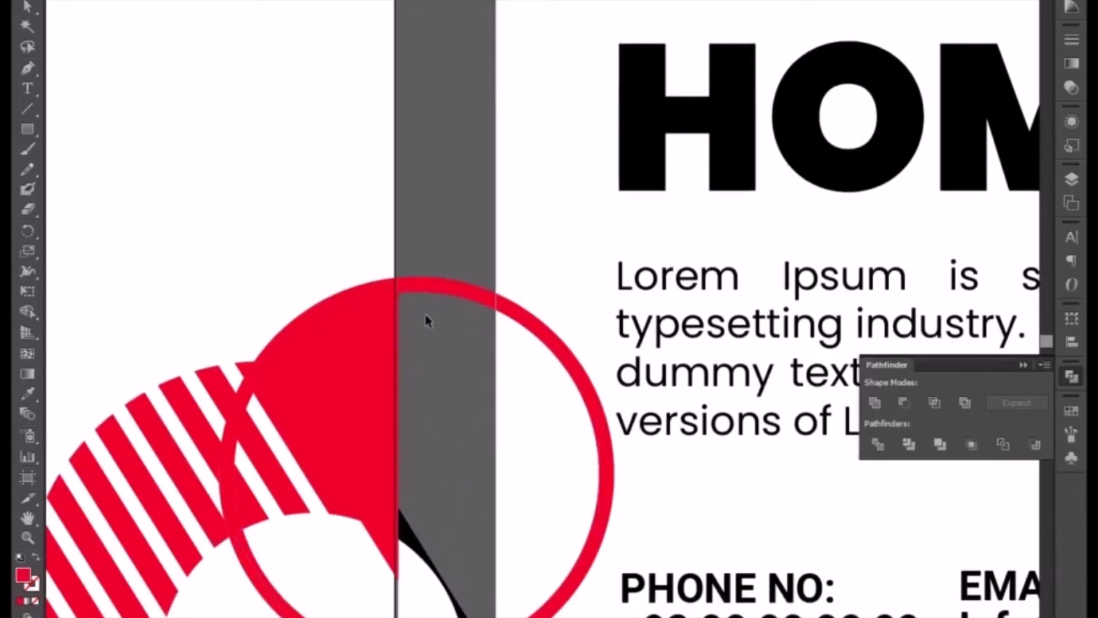
Step: Delete the ring's outer section beyond the banner's right edge and the red filler between and above the stripes inside the ring
left_click(471, 326)
key("Delete")
scroll(468, 504, "down", 10)
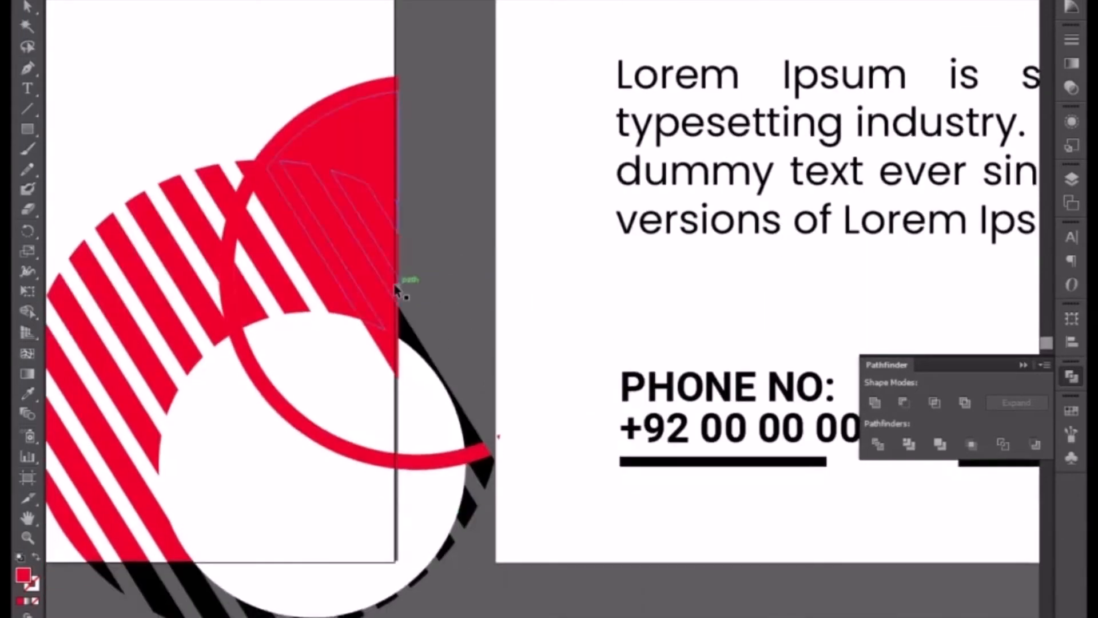
left_click(305, 219)
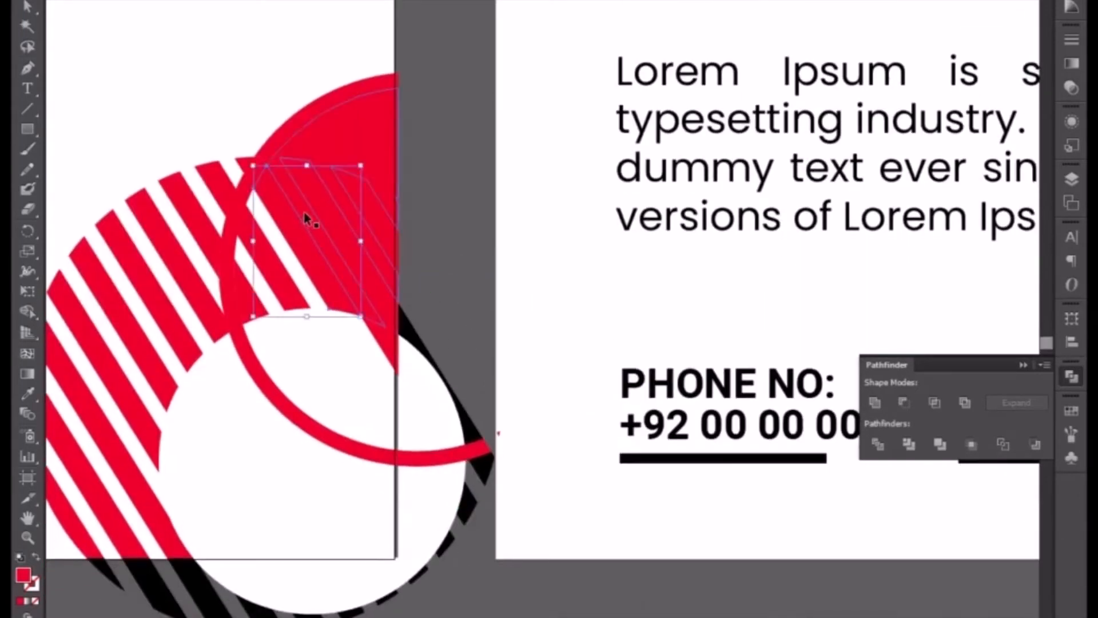
key("Delete")
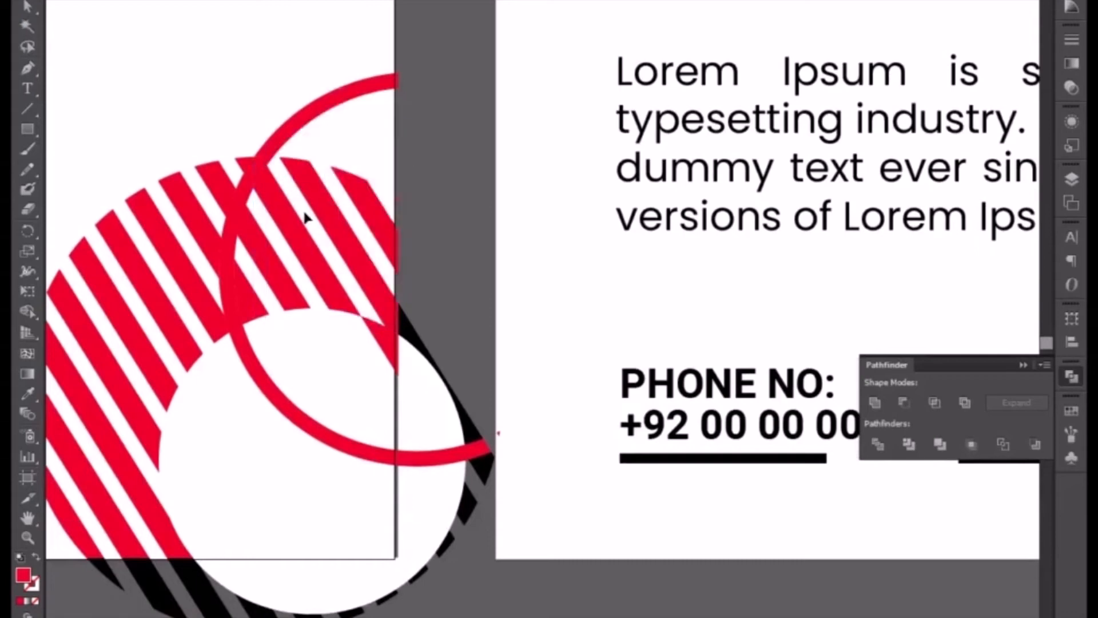
Step: Delete the small leftover sliver at the banner's right edge, inside the ring above the donut's last stripe
left_click_drag(253, 69, 404, 171)
left_click(398, 200)
scroll(413, 232, "up", 1)
key("Delete")
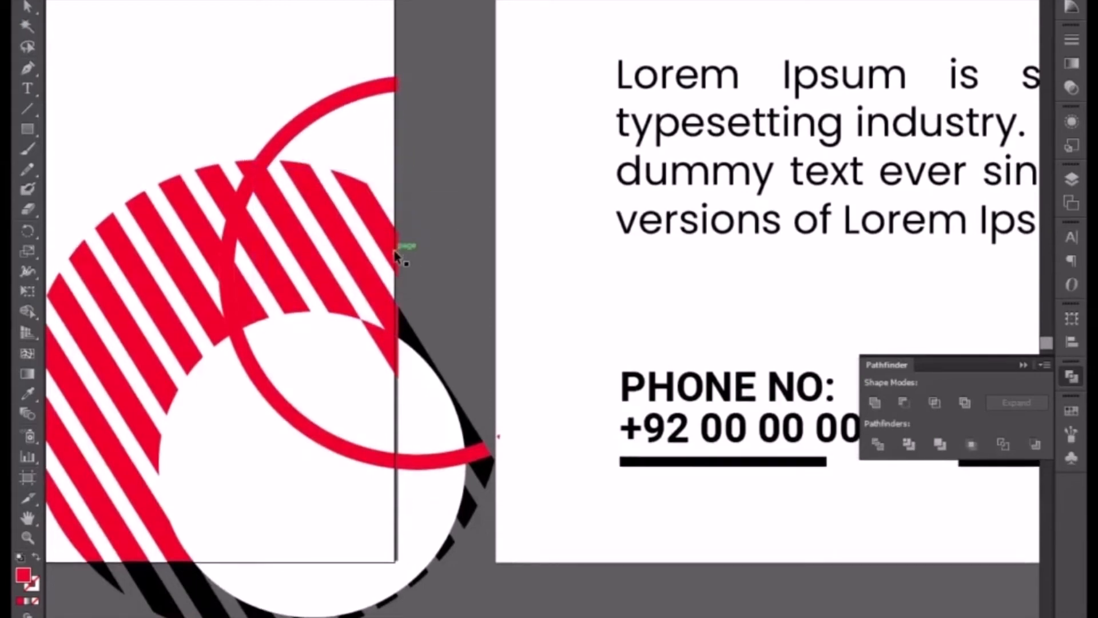
Step: Delete the black, red and white donut and ring pieces overhanging the banner's right edge, including the small white triangle
left_click(397, 249)
left_click(431, 303)
left_click_drag(470, 617, 541, 385)
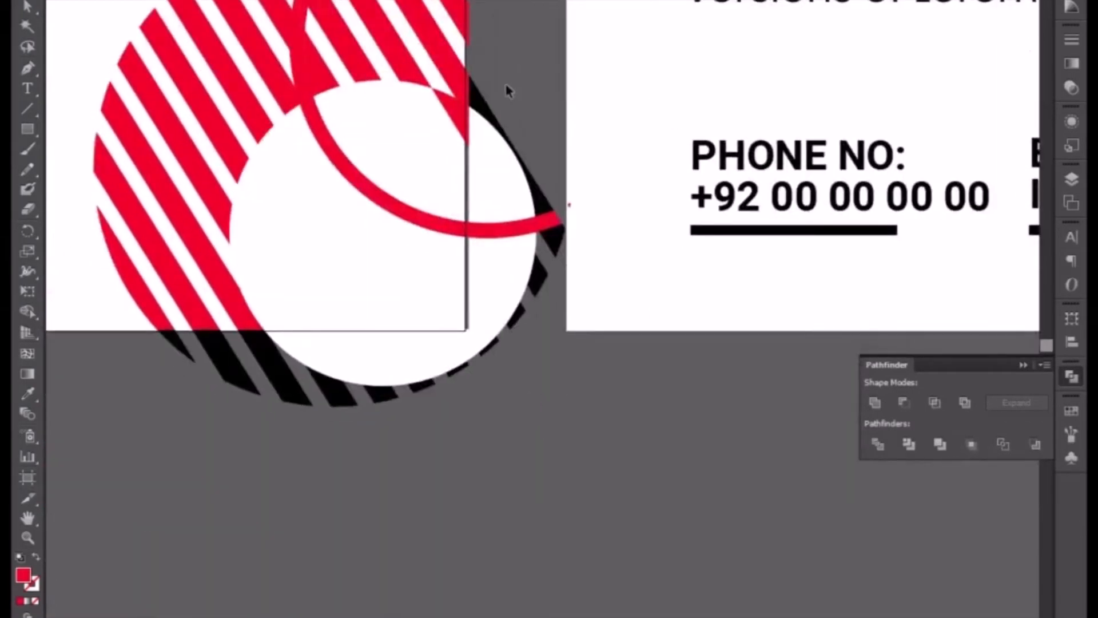
left_click(554, 249)
key("Delete")
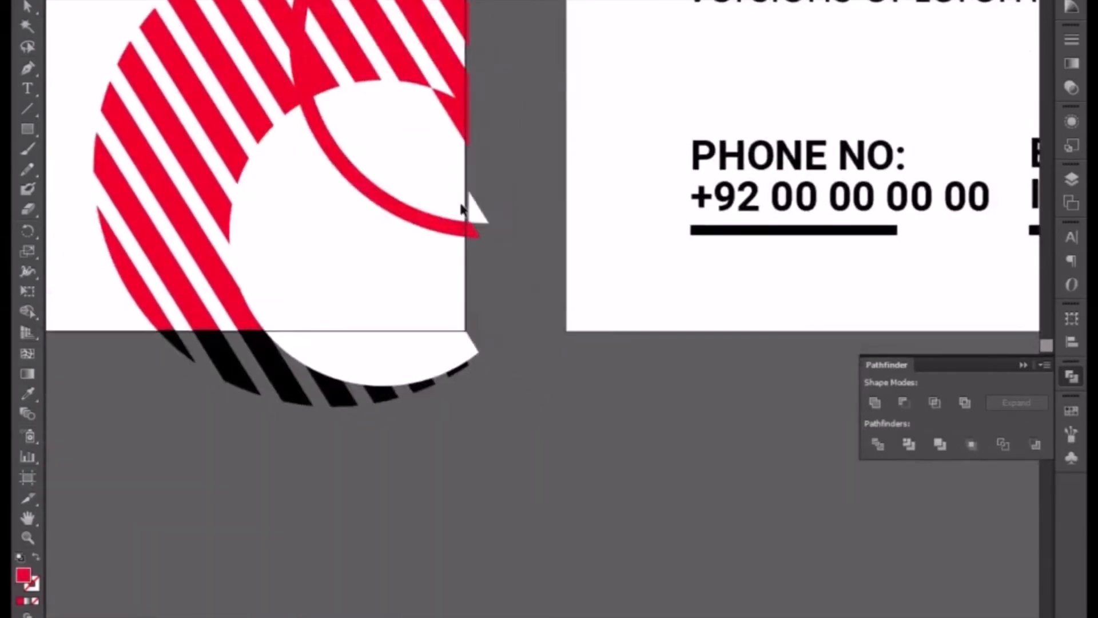
left_click(482, 224)
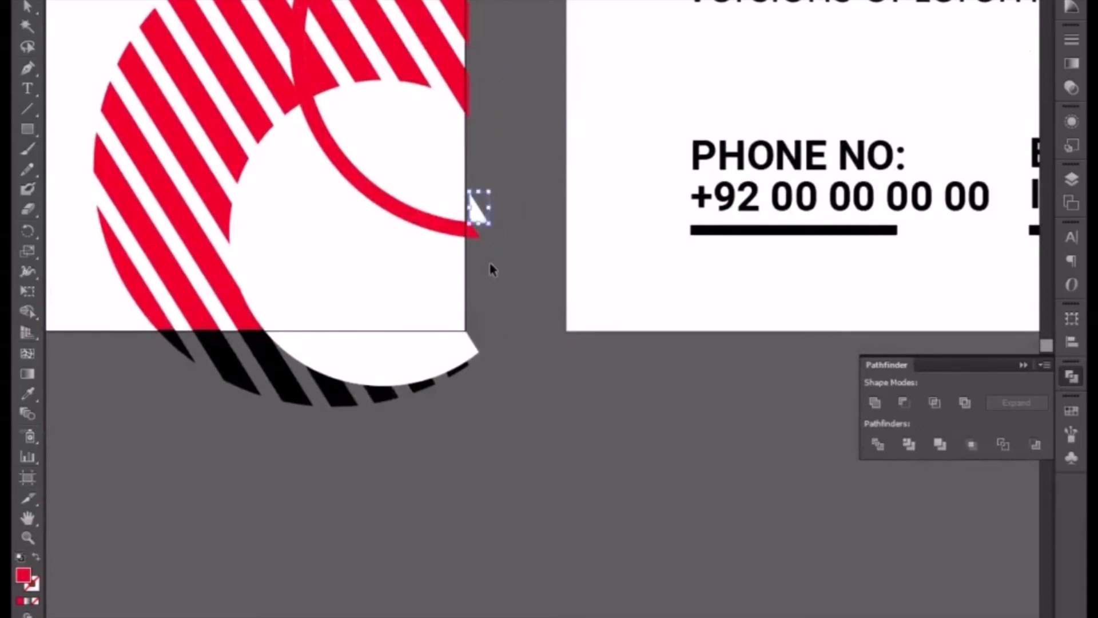
key("Delete")
Step: Delete the pointed red tip and small white scrap overhanging the right edge at the ring's lower end
left_click_drag(495, 281, 466, 309)
key("Delete")
key("ctrl+z")
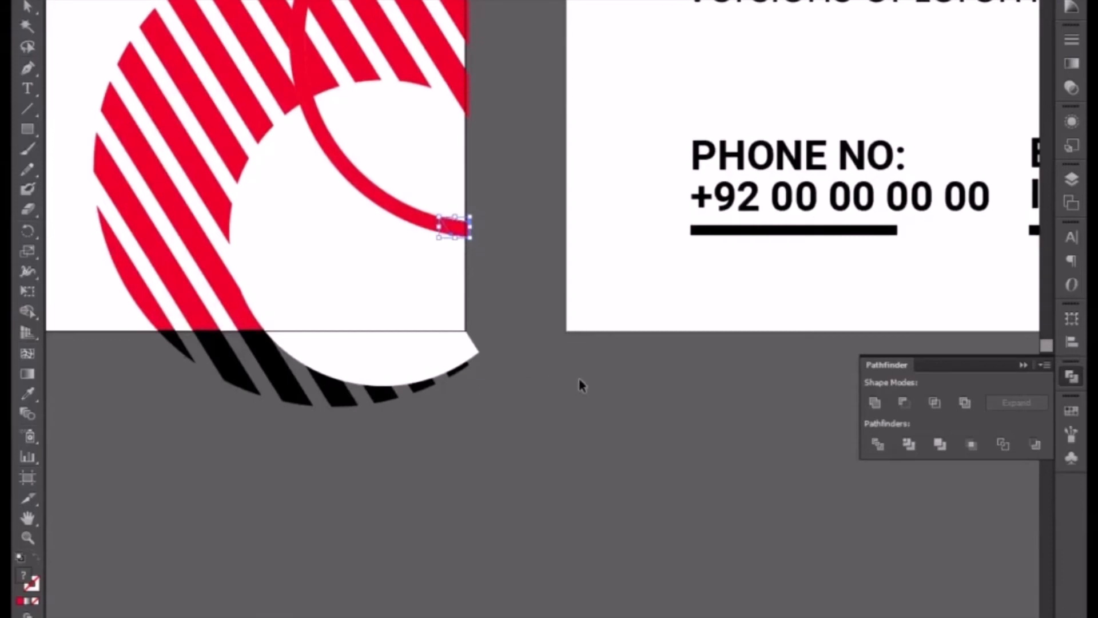
left_click_drag(473, 226, 475, 227)
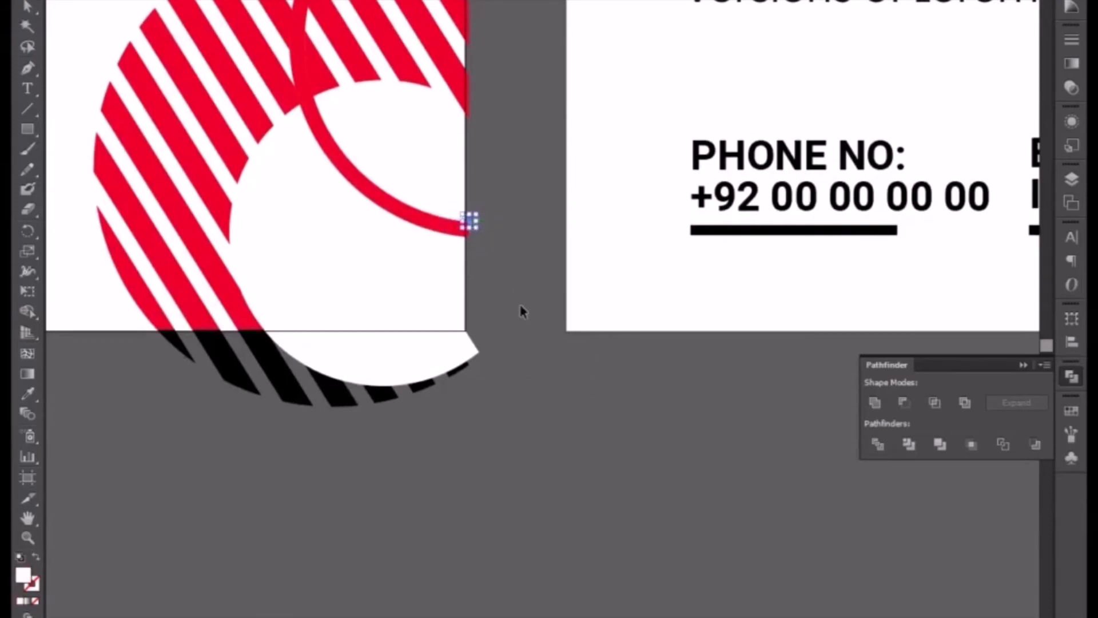
left_click(505, 398)
Step: Delete the black and white donut pieces and the tiny leftover scrap below the banner's bottom edge
left_click_drag(500, 419, 160, 345)
key("Delete")
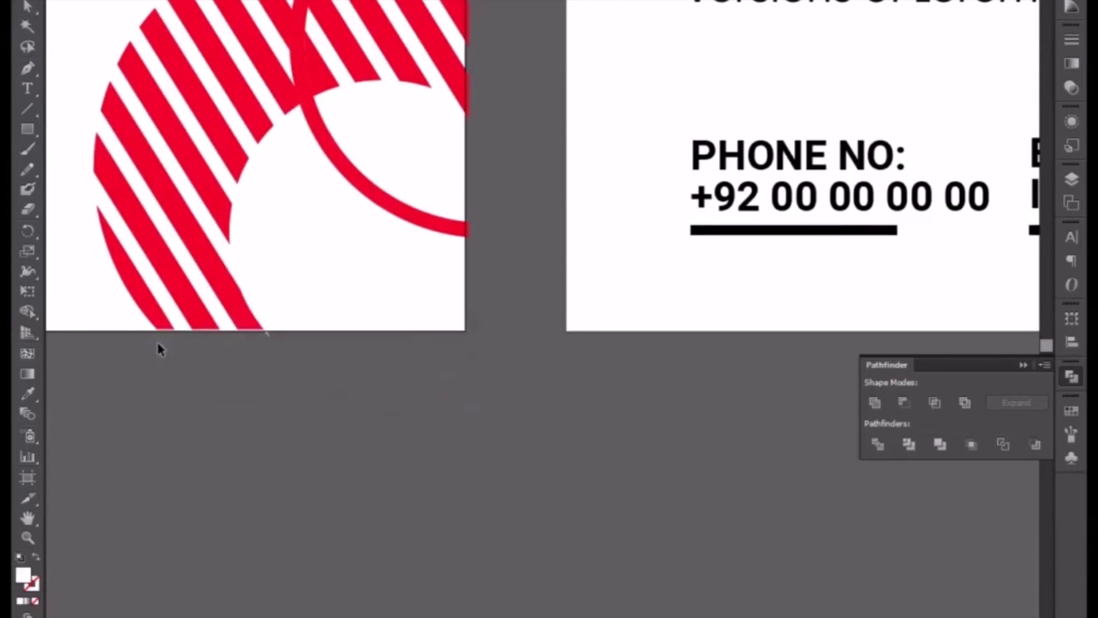
left_click(269, 337)
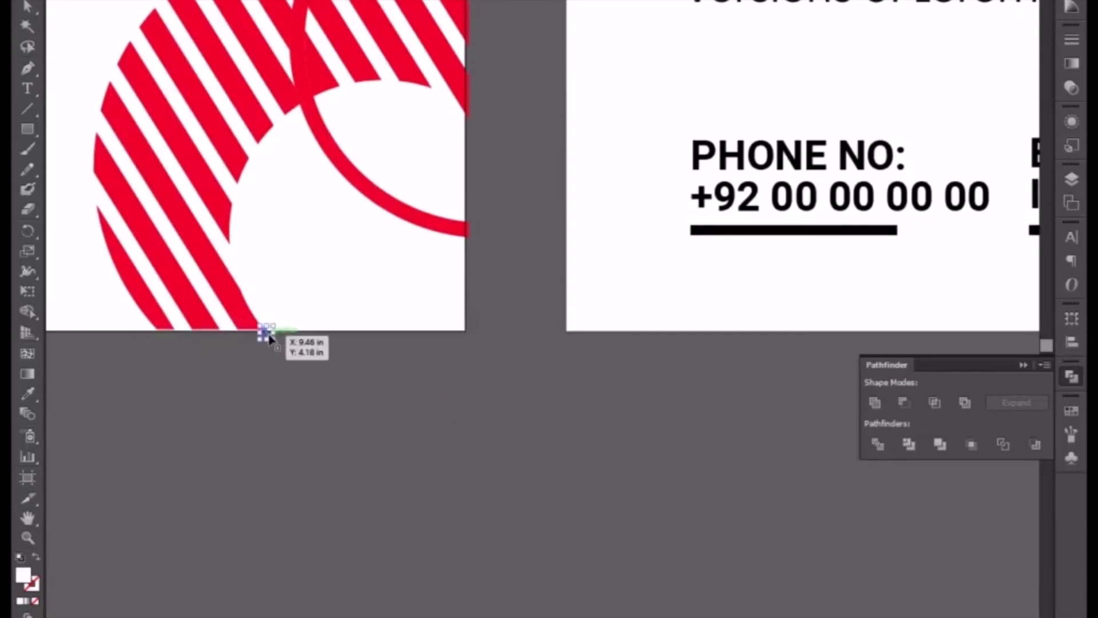
key("Delete")
Step: Align the bottom of the whole striped donut and ring artwork with the banner's bottom edge
key("ctrl+equal")
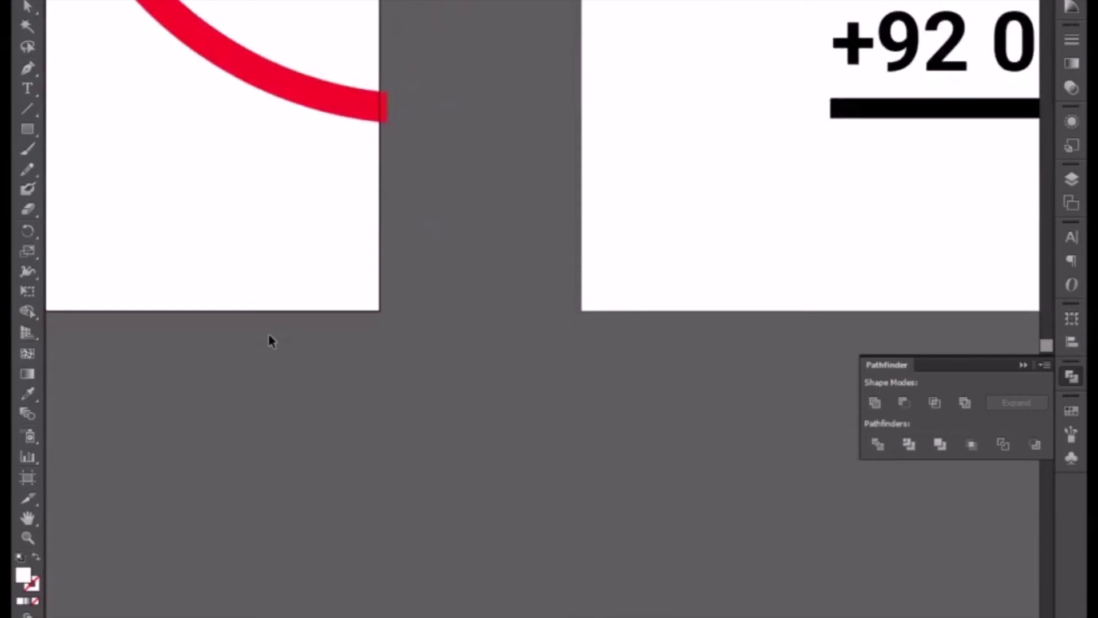
scroll(271, 341, "left", 10)
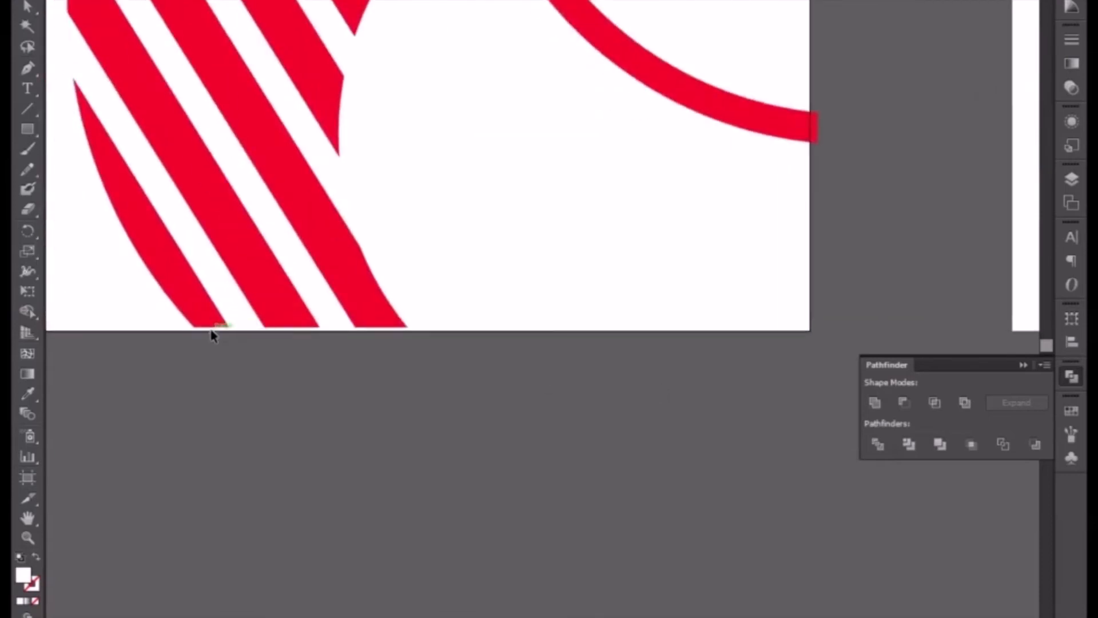
key("ctrl+minus")
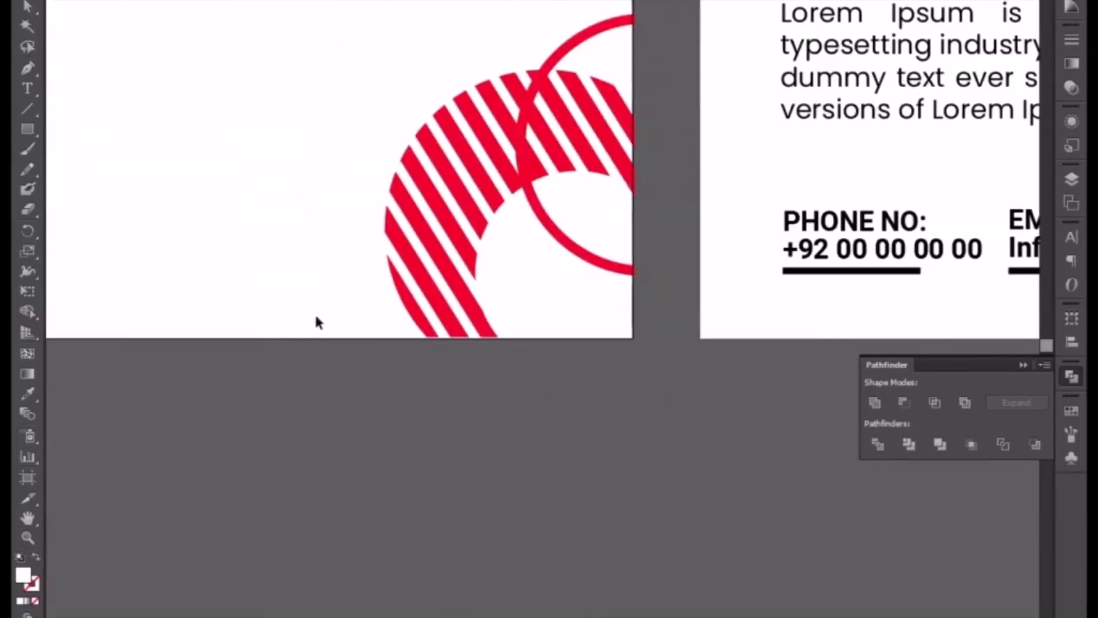
left_click_drag(375, 14, 647, 397)
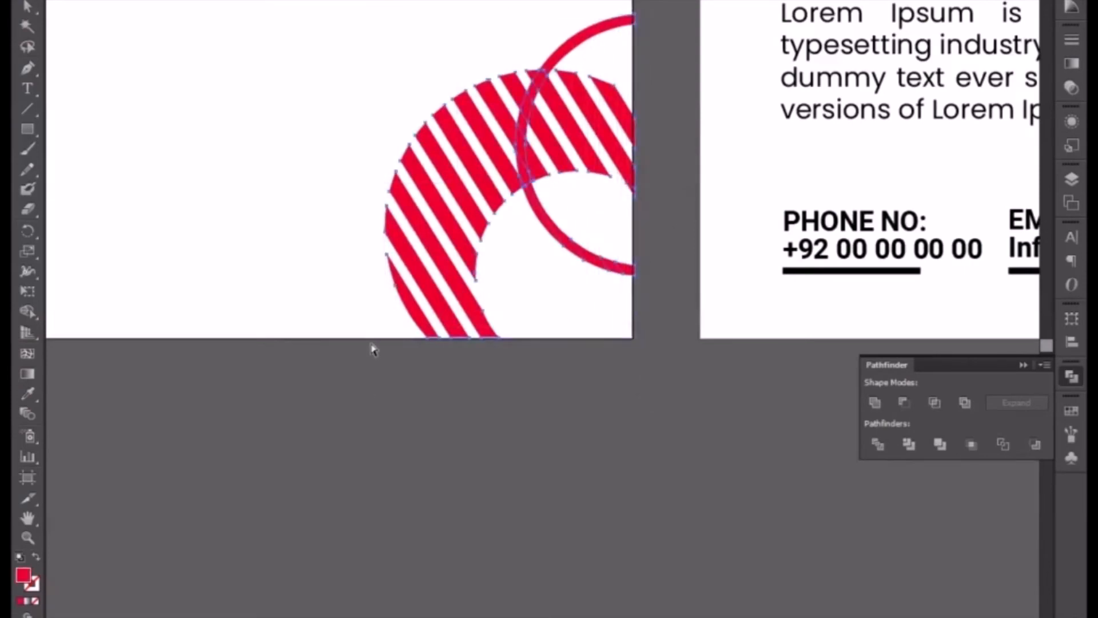
key("ctrl+plus")
left_click_drag(227, 341, 222, 341)
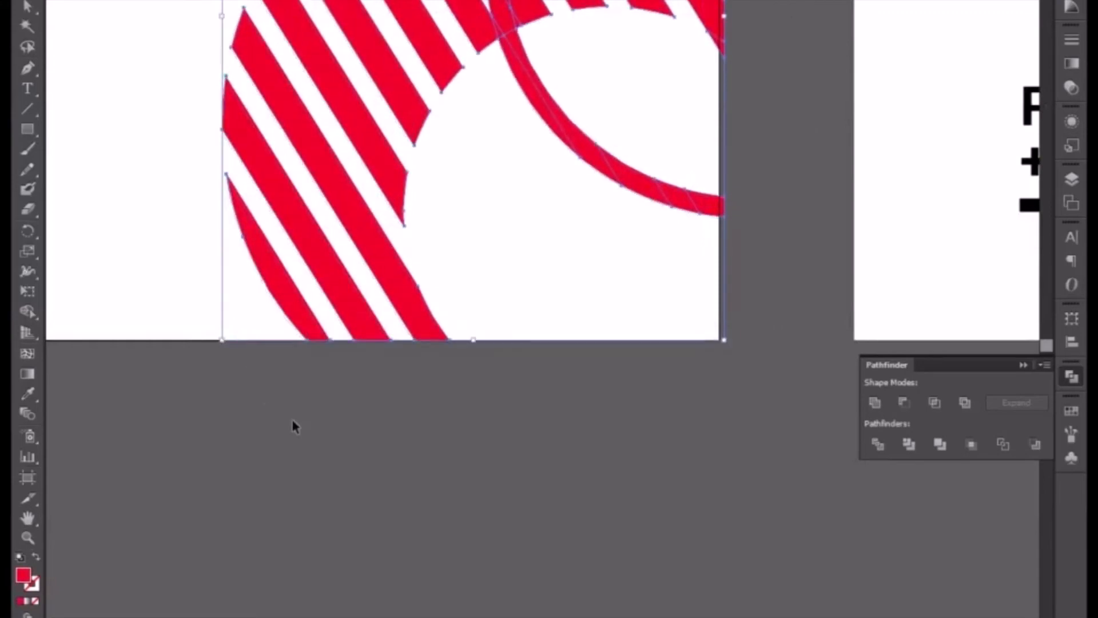
left_click(355, 423)
key("ctrl+minus")
key("ctrl+minus")
left_click_drag(426, 349, 360, 518)
left_click(486, 403)
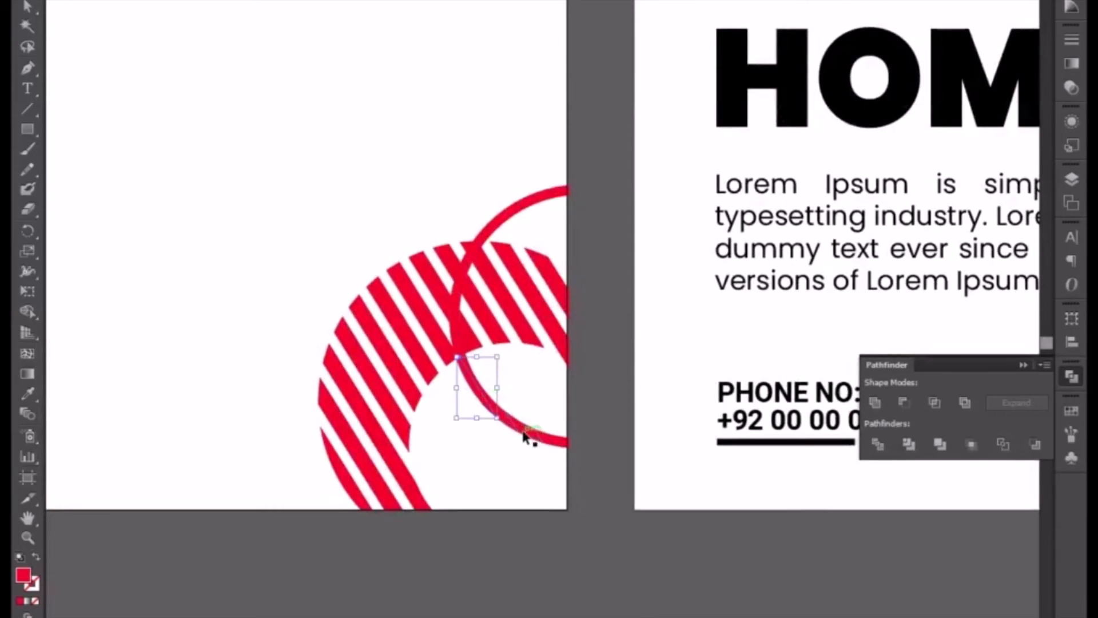
left_click(554, 442, "shift")
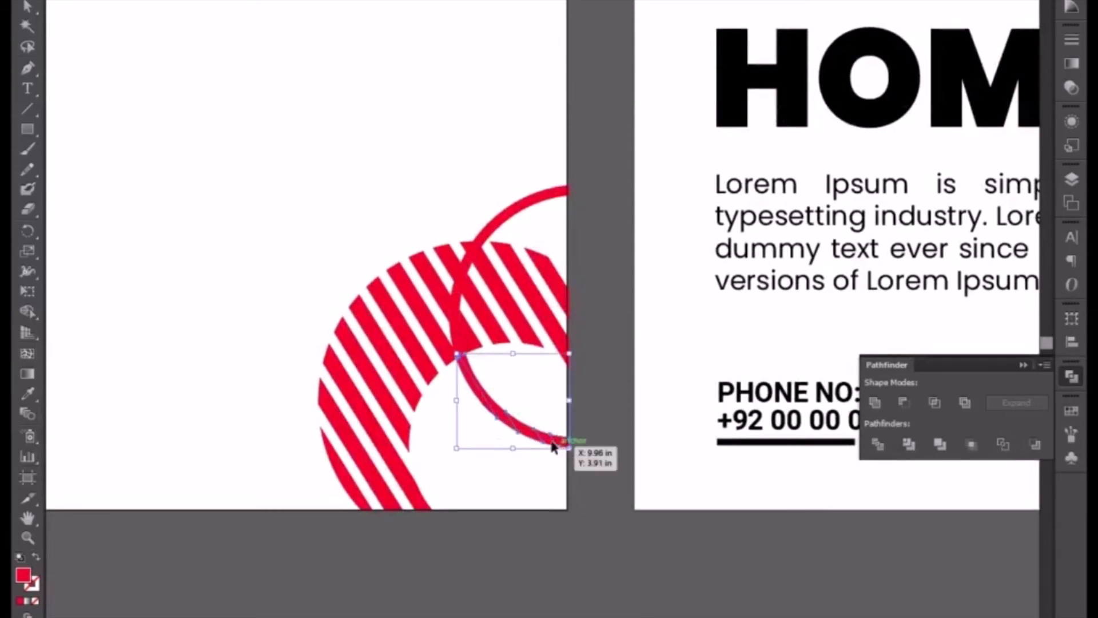
left_click(552, 442, "shift")
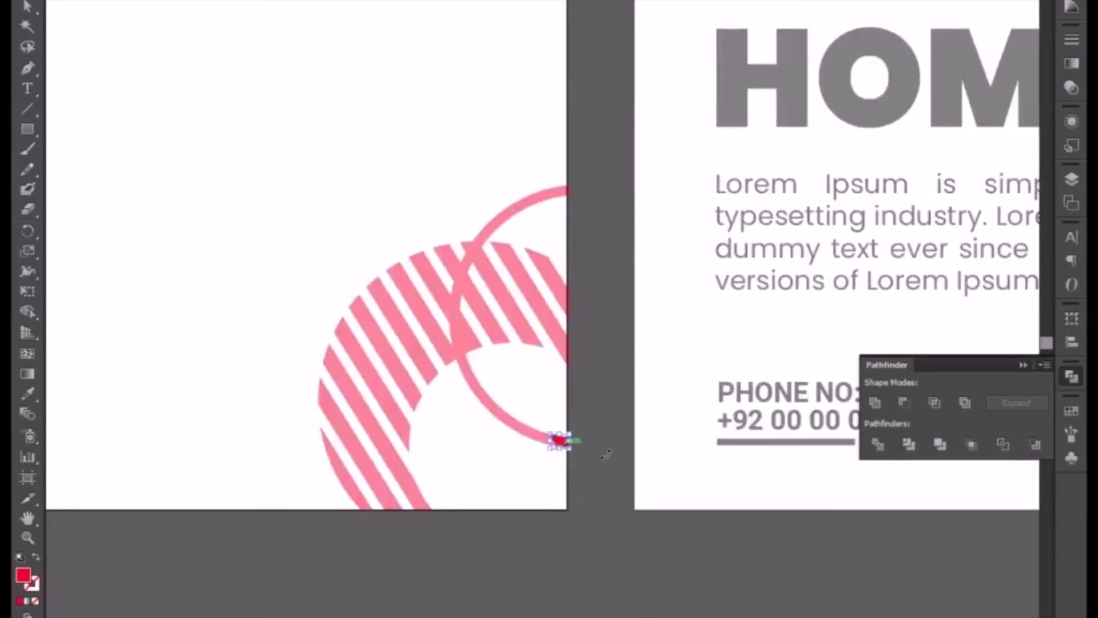
left_click(610, 460)
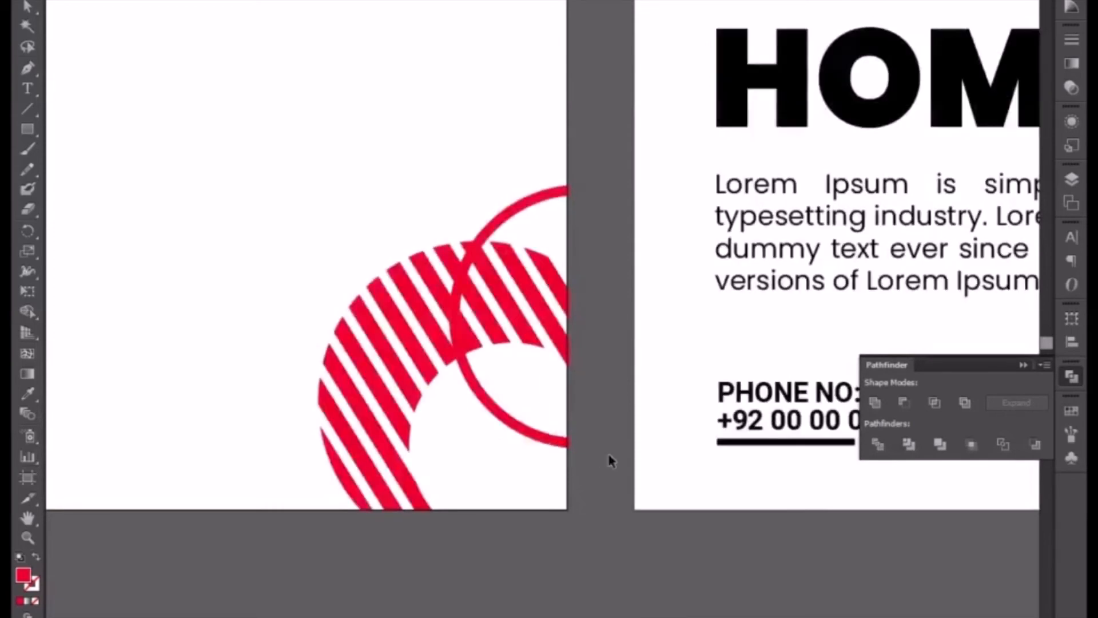
Step: Select all the ring's segments, including those crossing the donut's stripes, and unite them into one shape
left_click(557, 440)
left_click_drag(557, 441, 541, 435)
left_click_drag(481, 415, 425, 358)
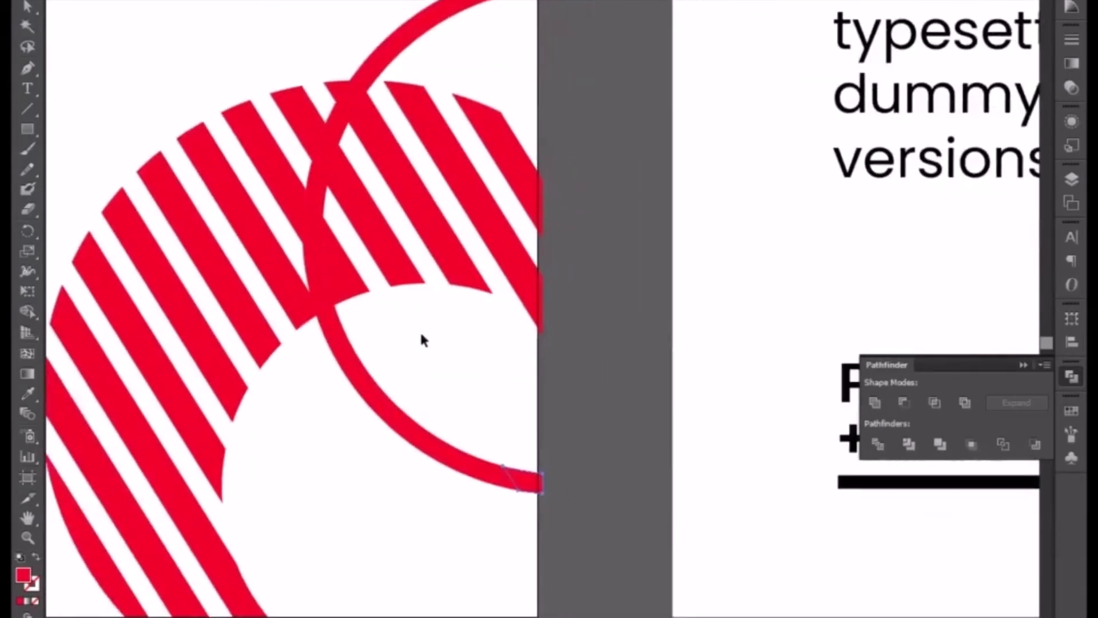
left_click(352, 102, "shift")
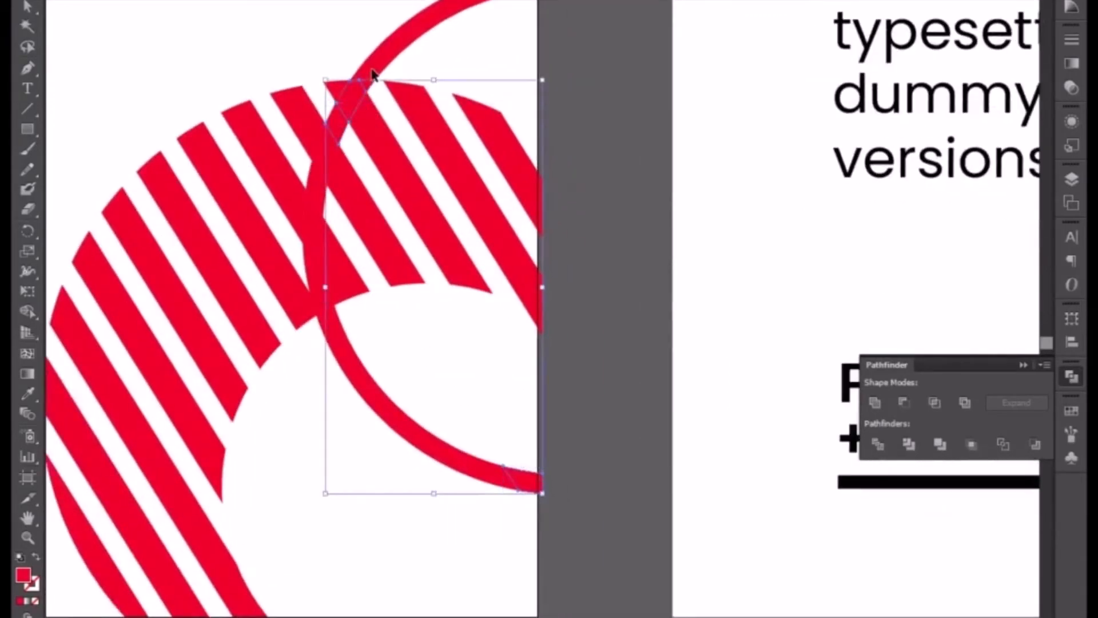
left_click(315, 192, "shift")
left_click(319, 243, "shift")
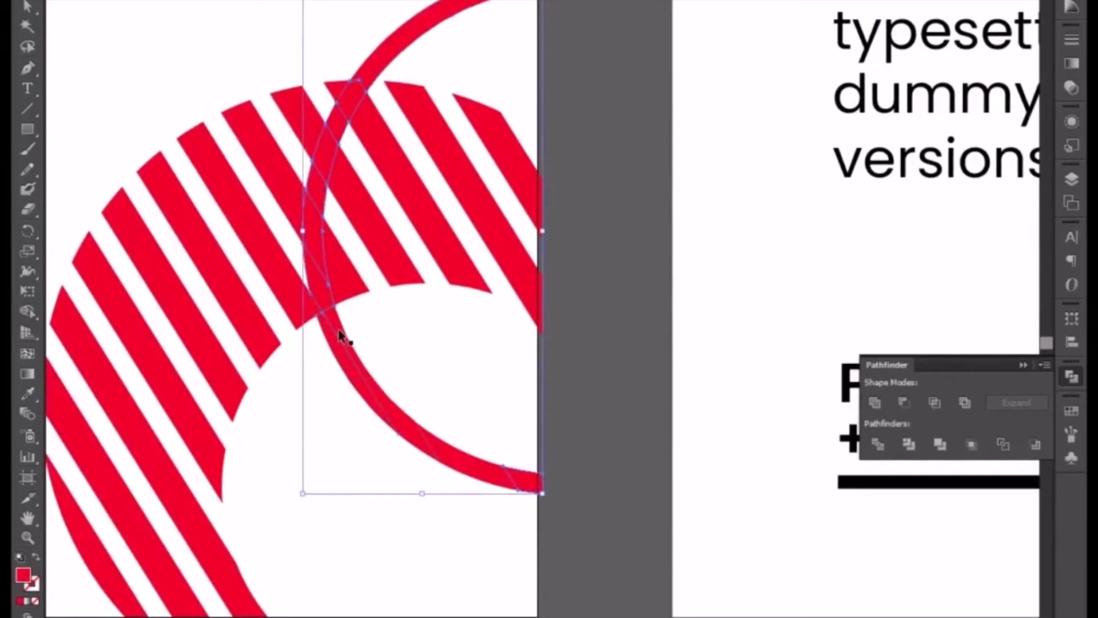
left_click(444, 456, "shift")
left_click(868, 400)
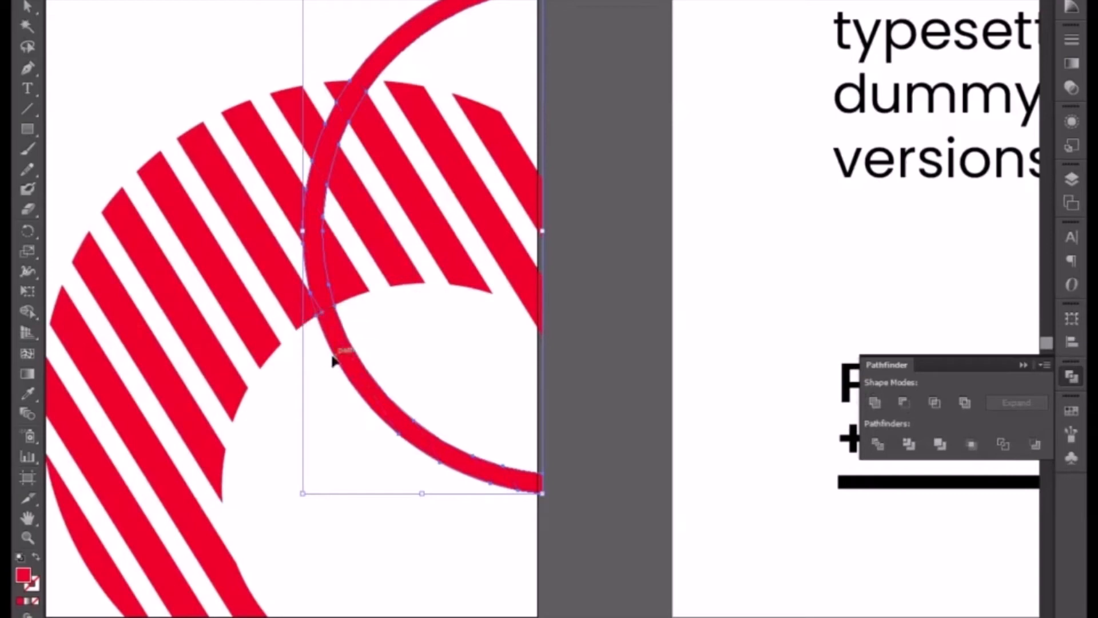
Step: Select all the red donut stripes on both sides of the ring, leaving the ring out, and combine them into one object
left_click(307, 309)
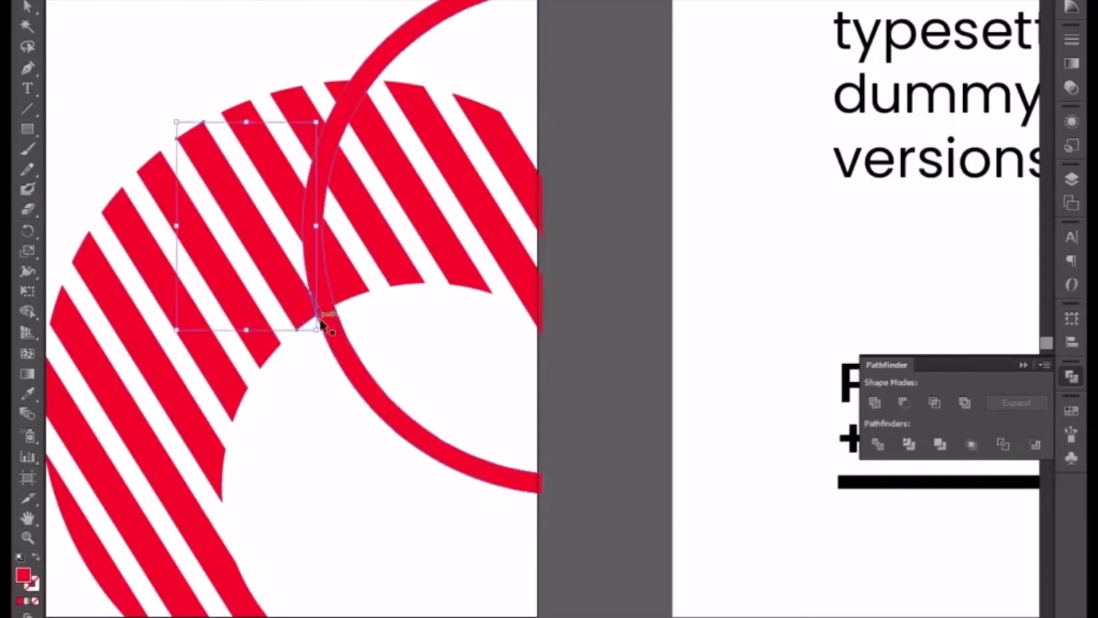
left_click_drag(233, 314, 515, 385)
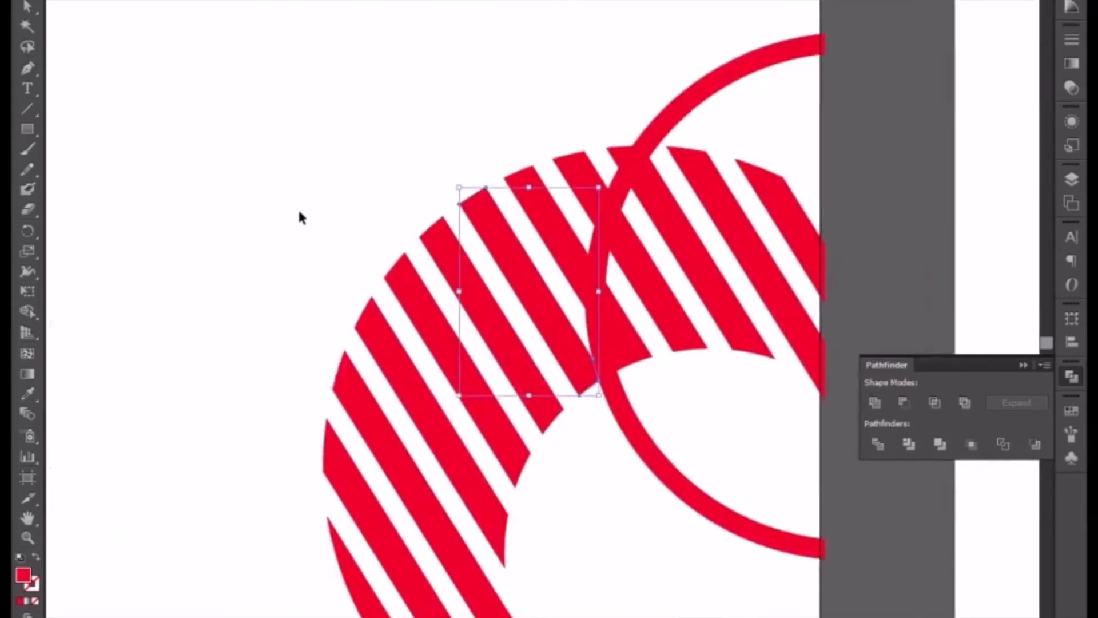
left_click_drag(280, 180, 443, 611)
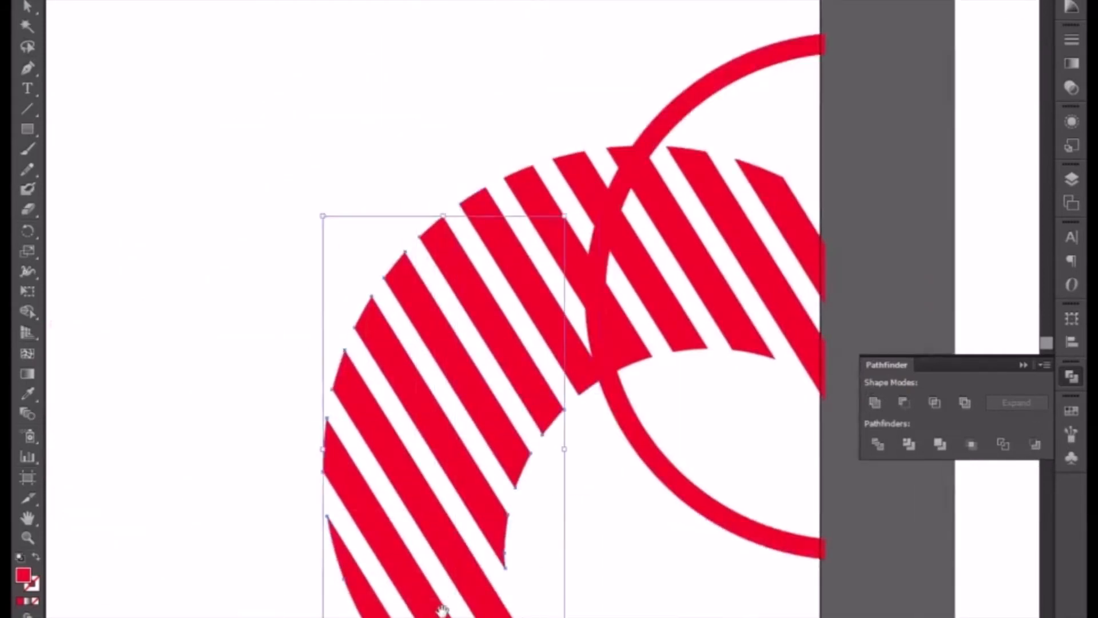
left_click_drag(392, 552, 350, 375)
left_click_drag(448, 88, 389, 361)
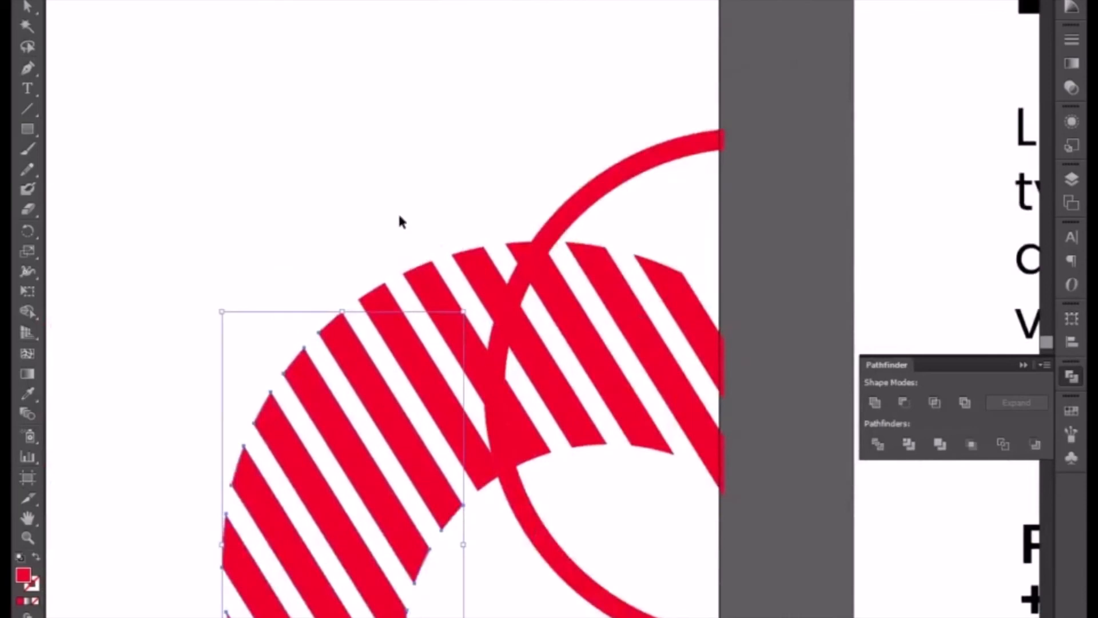
left_click_drag(399, 217, 503, 286)
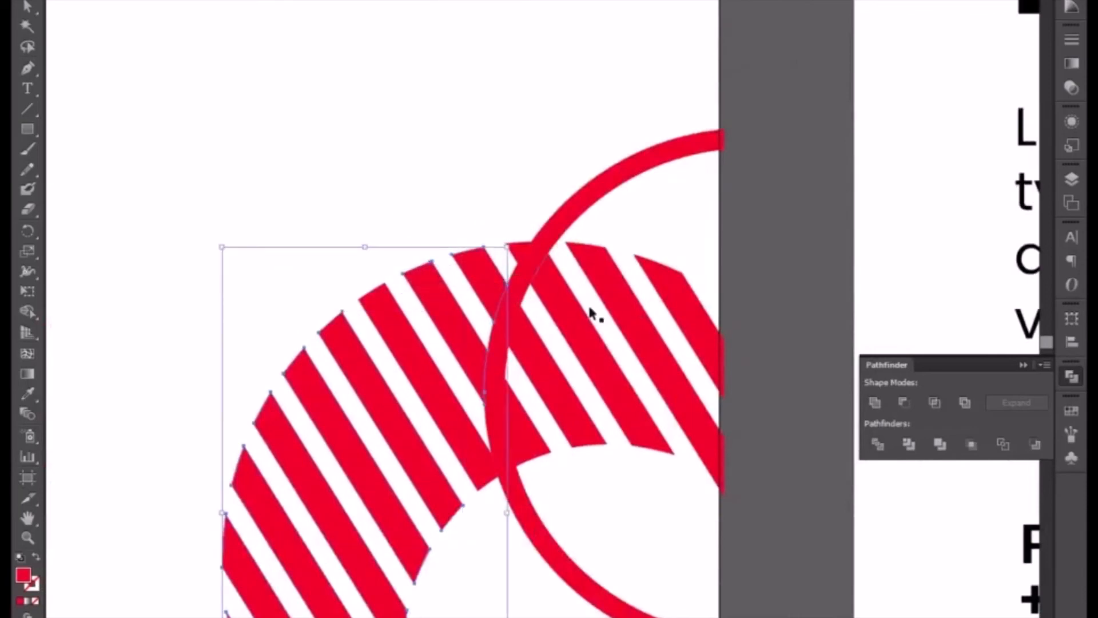
left_click(553, 373, "shift")
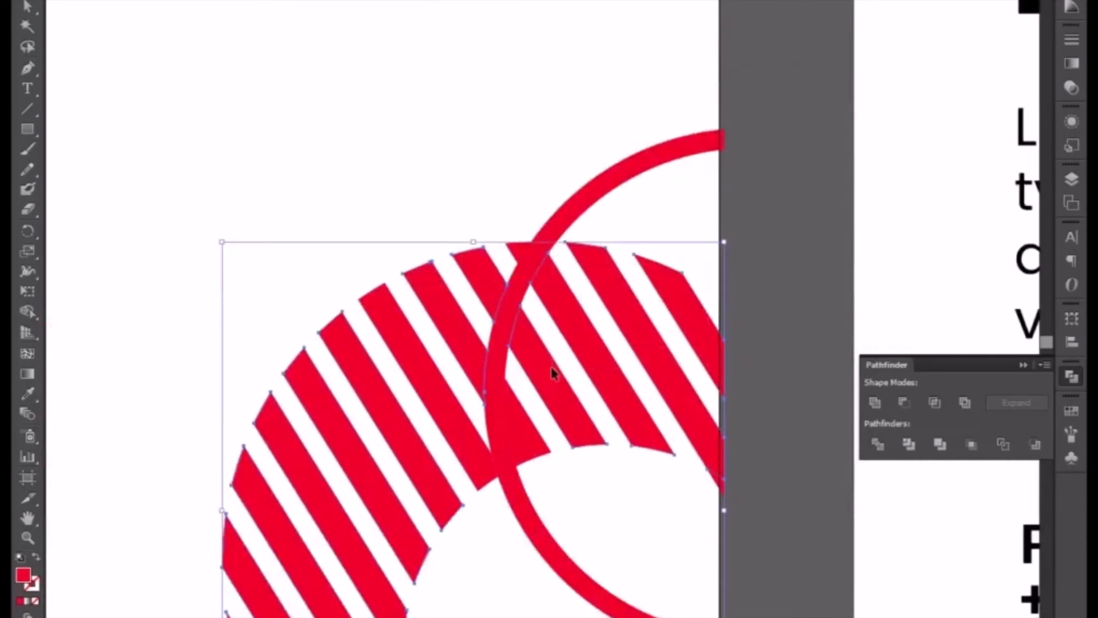
left_click(518, 461, "shift")
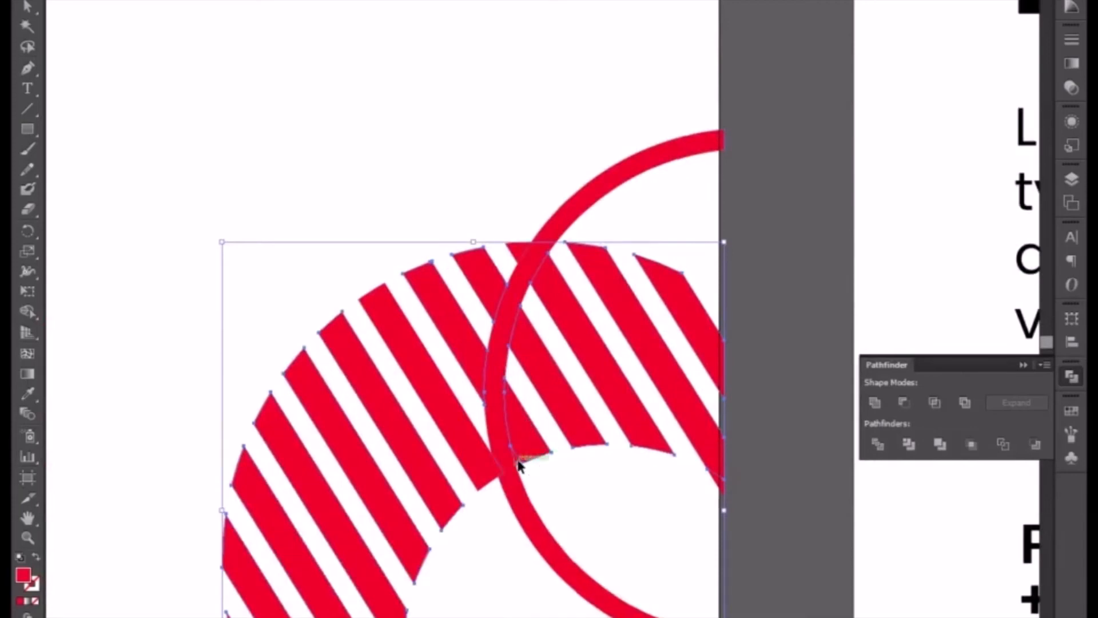
left_click(516, 462, "shift")
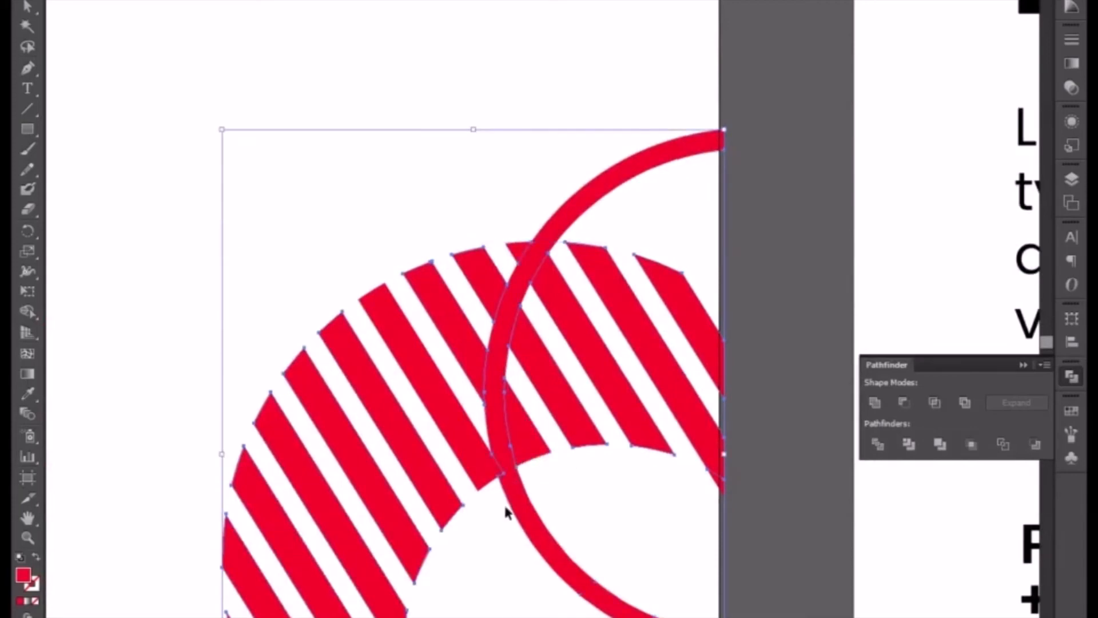
left_click(534, 449, "shift")
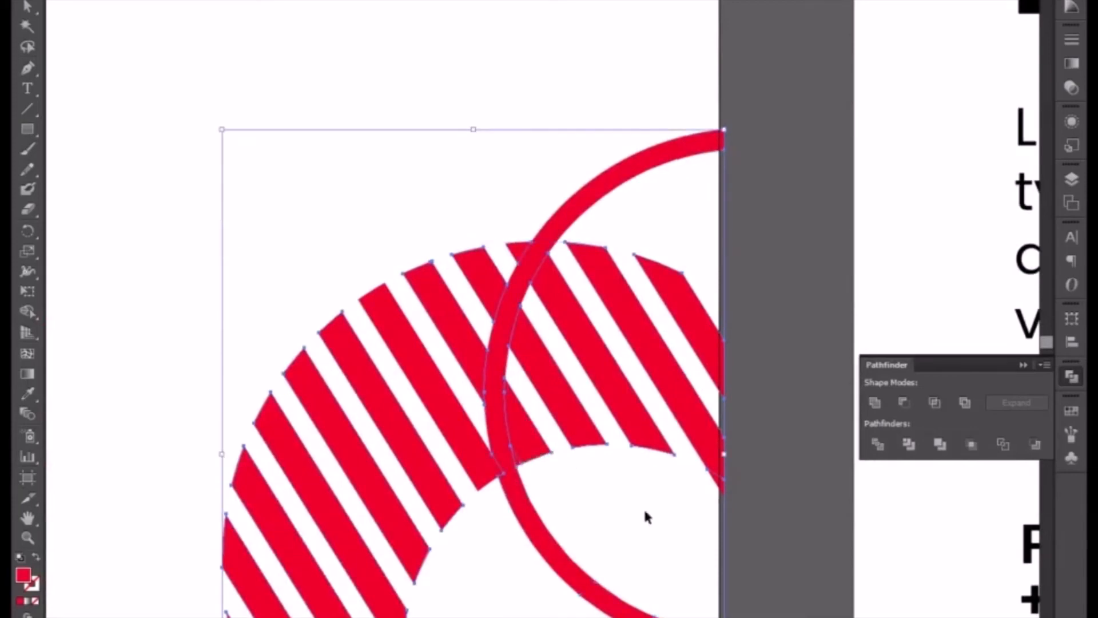
left_click(540, 542, "shift")
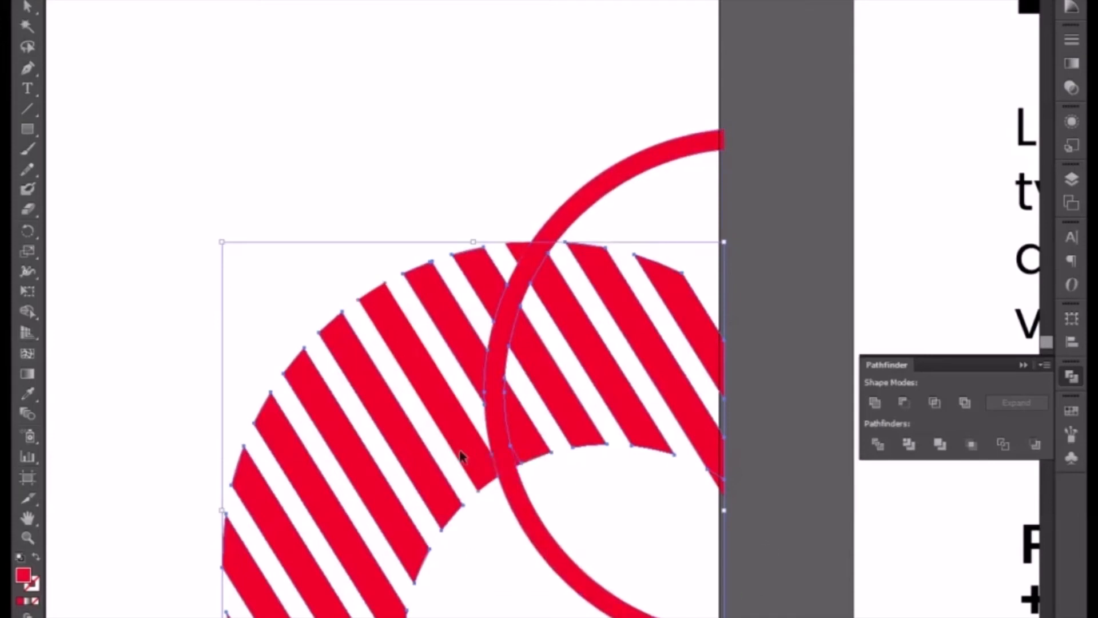
key("a")
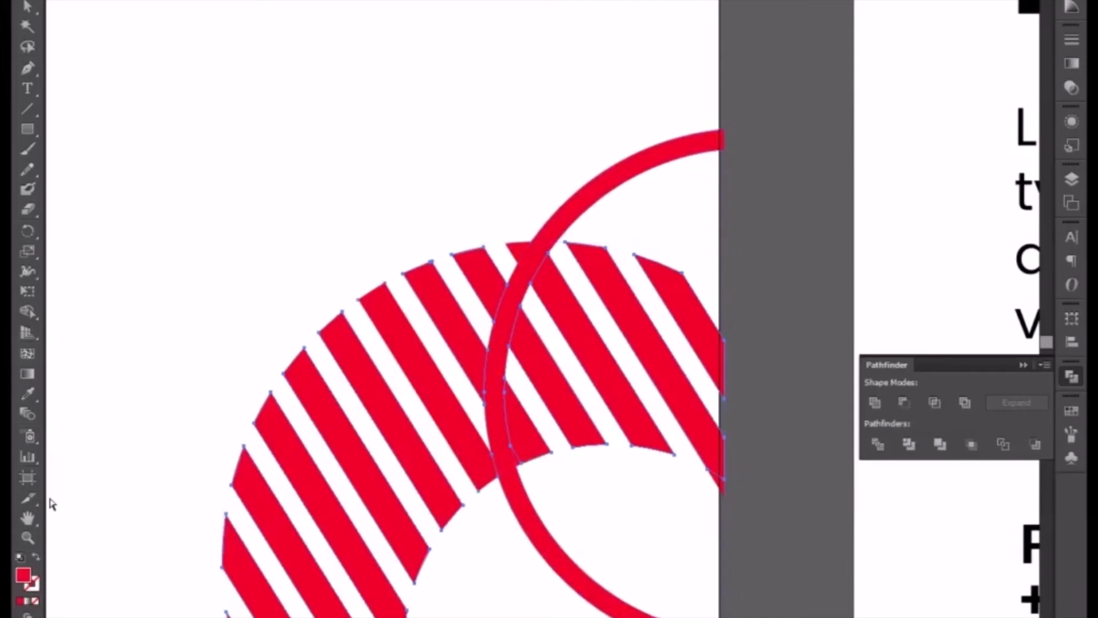
key("v")
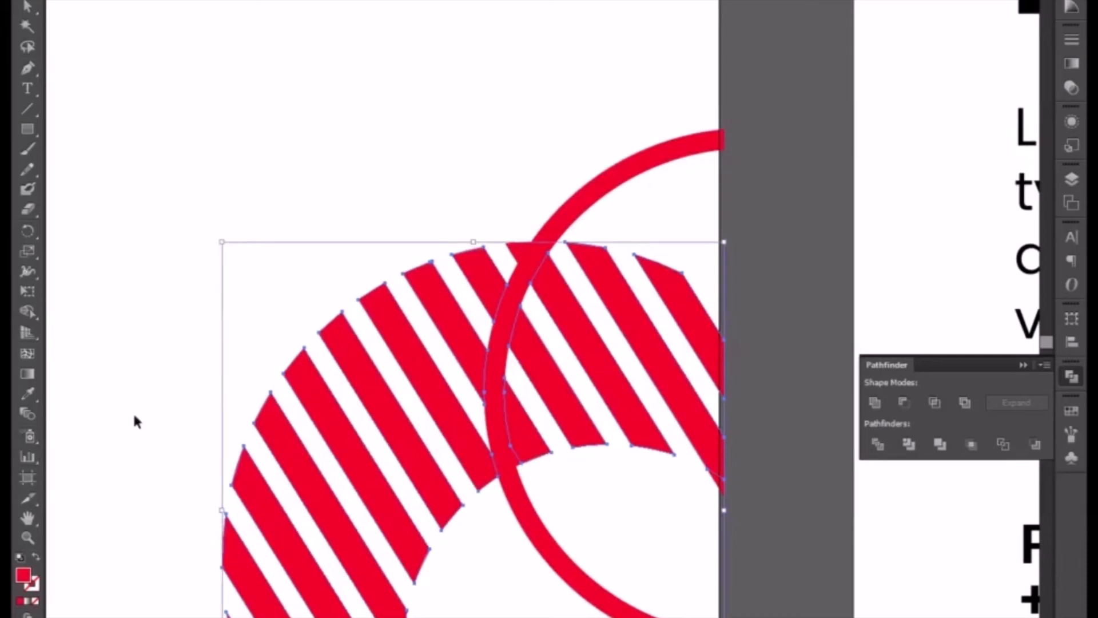
left_click(504, 372)
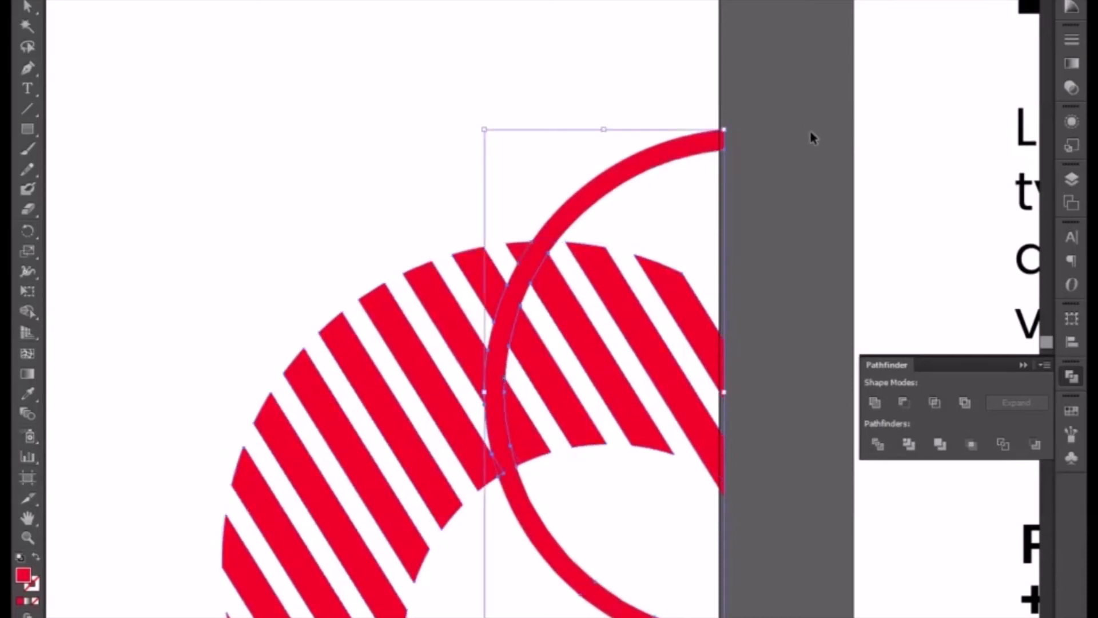
Step: Recolour the striped donut black by sampling the colour of the heading text with the Eyedropper
key("ctrl+minus")
key("ctrl+minus")
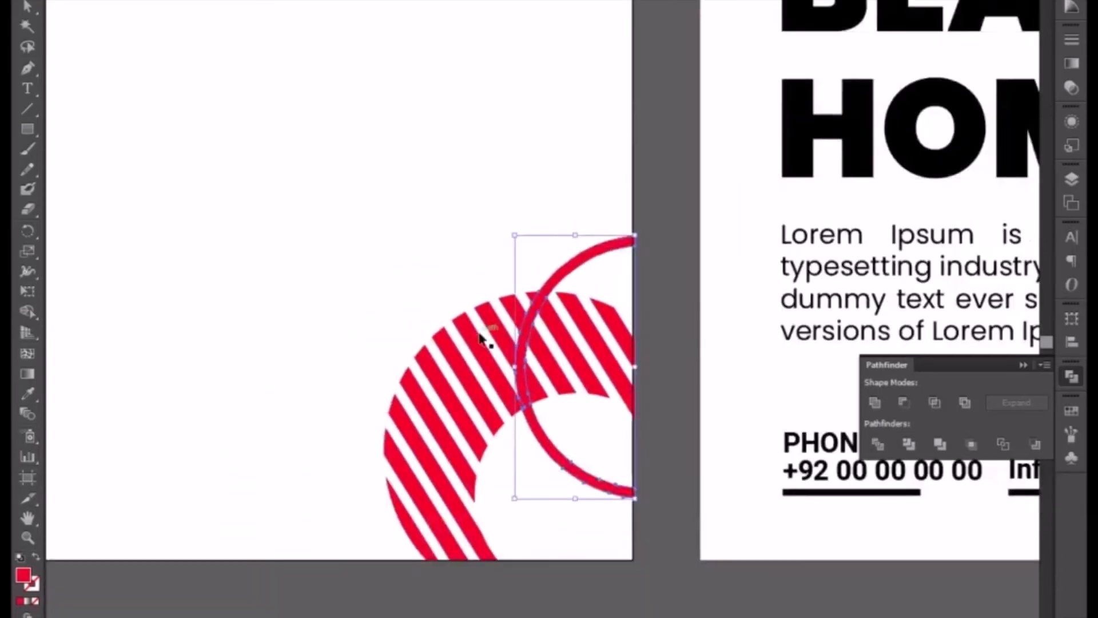
left_click(480, 340)
left_click(27, 394)
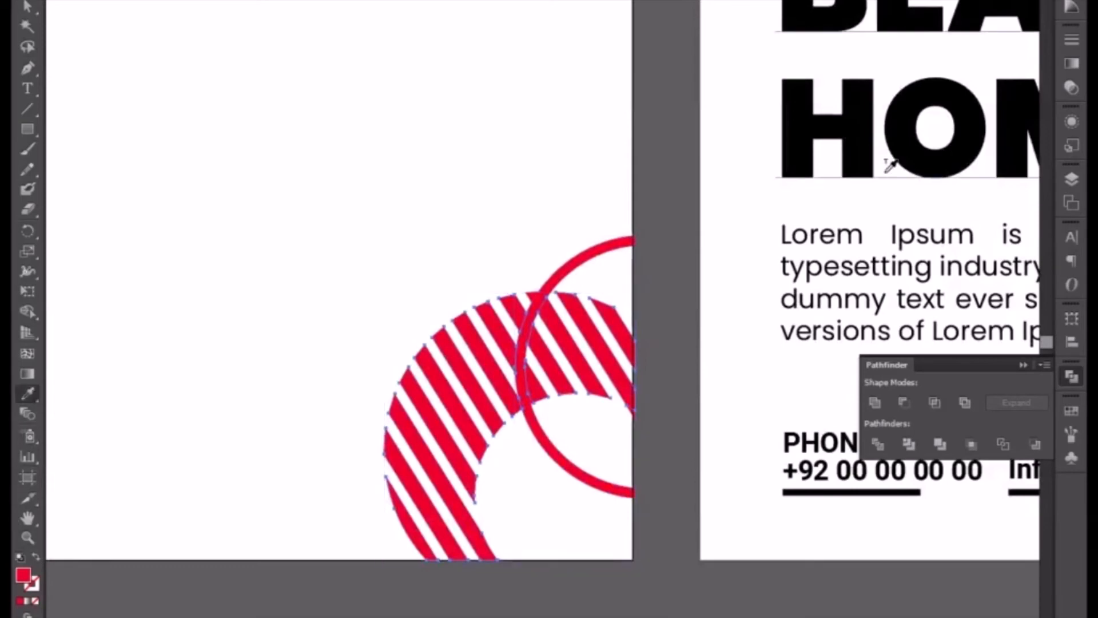
left_click(792, 153)
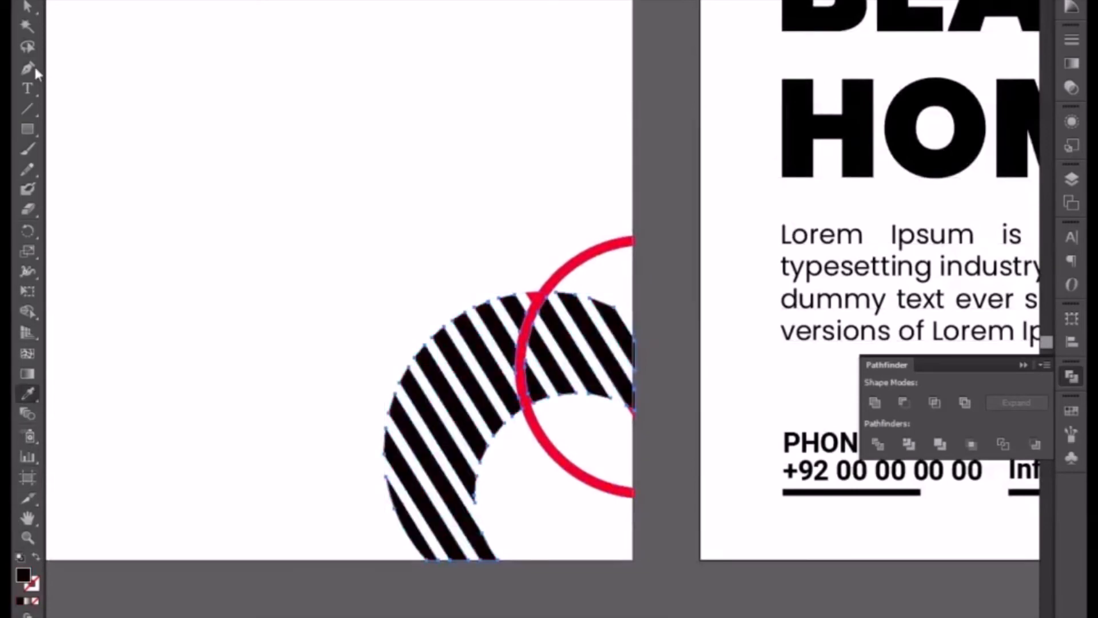
key("v")
left_click(422, 239)
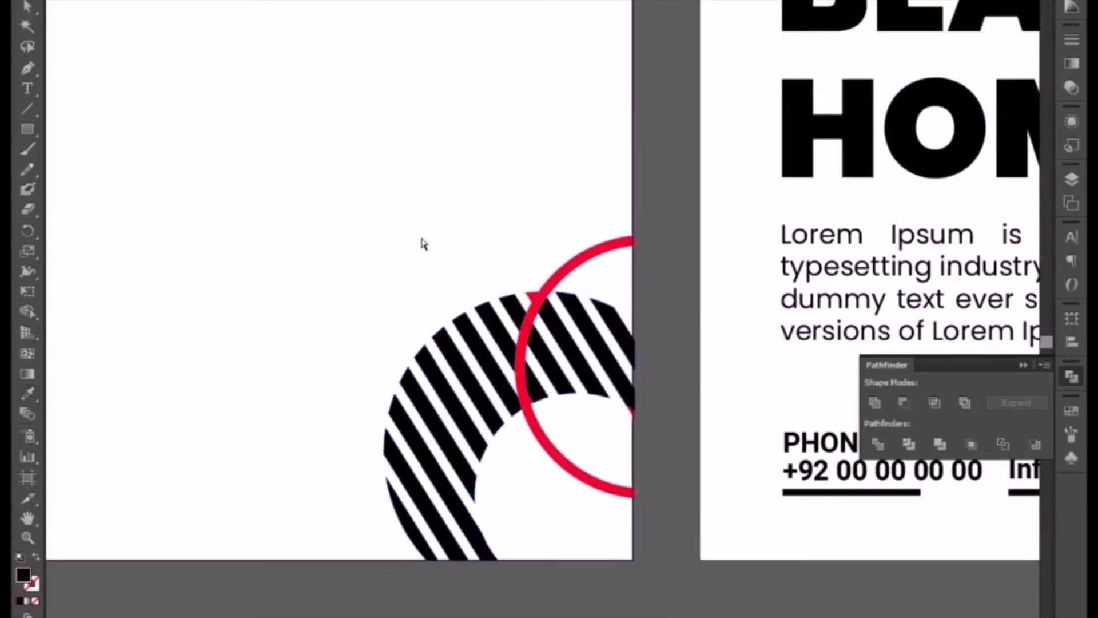
Step: Delete the small red wedge on the ring's inner side where it crosses the donut's inner edge
key("ctrl+plus")
key("ctrl+plus")
key("ctrl+plus")
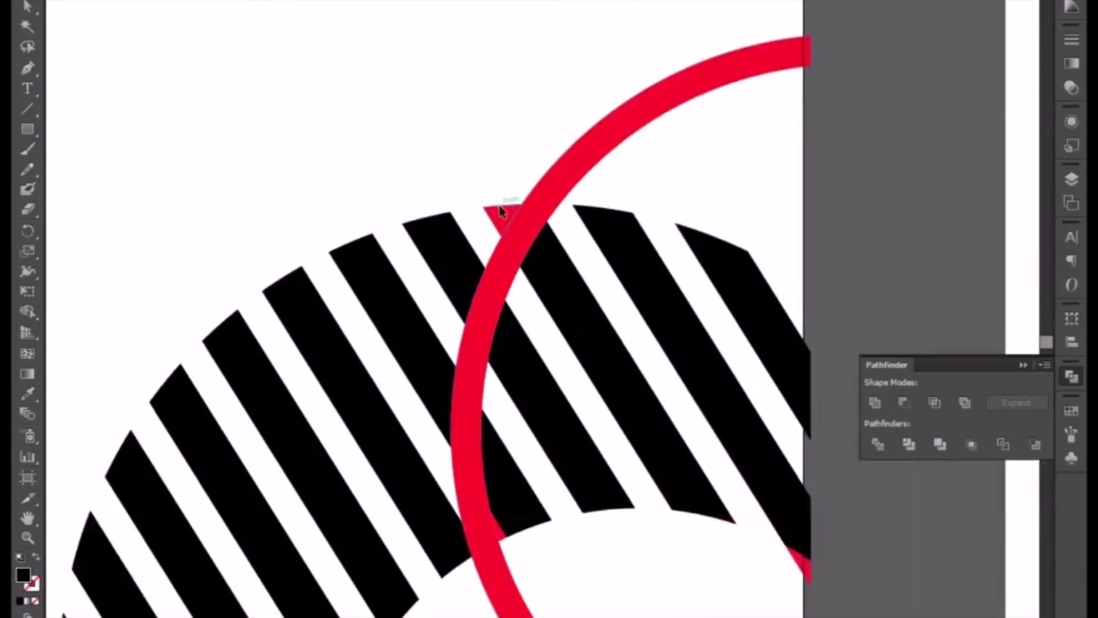
left_click(501, 216)
left_click(804, 561, "shift")
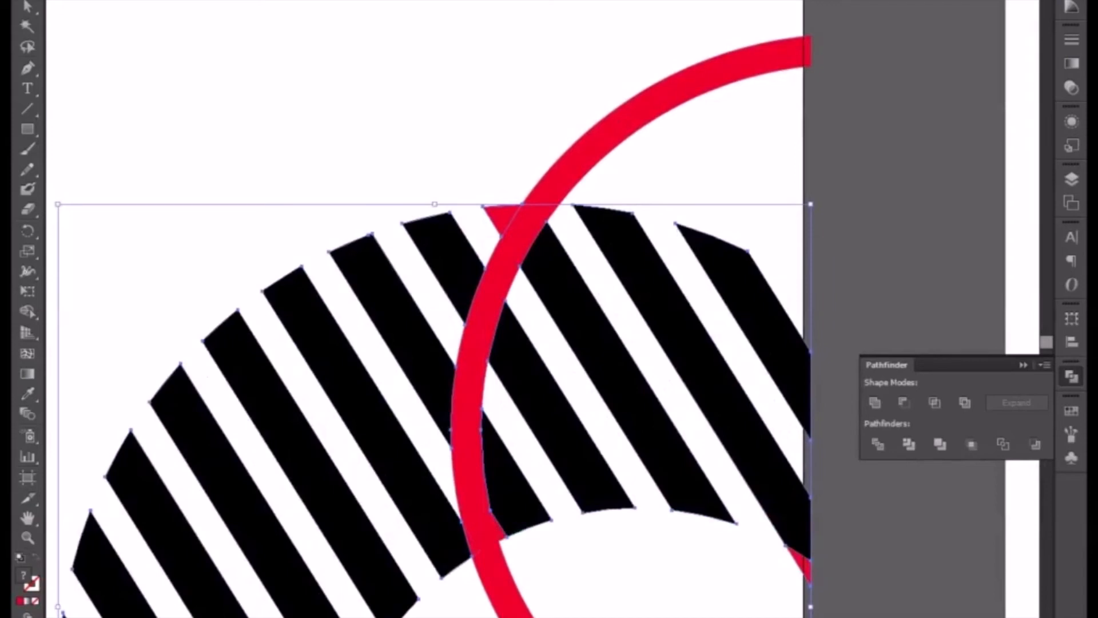
left_click_drag(397, 591, 331, 355)
key("ctrl+plus")
key("ctrl+plus")
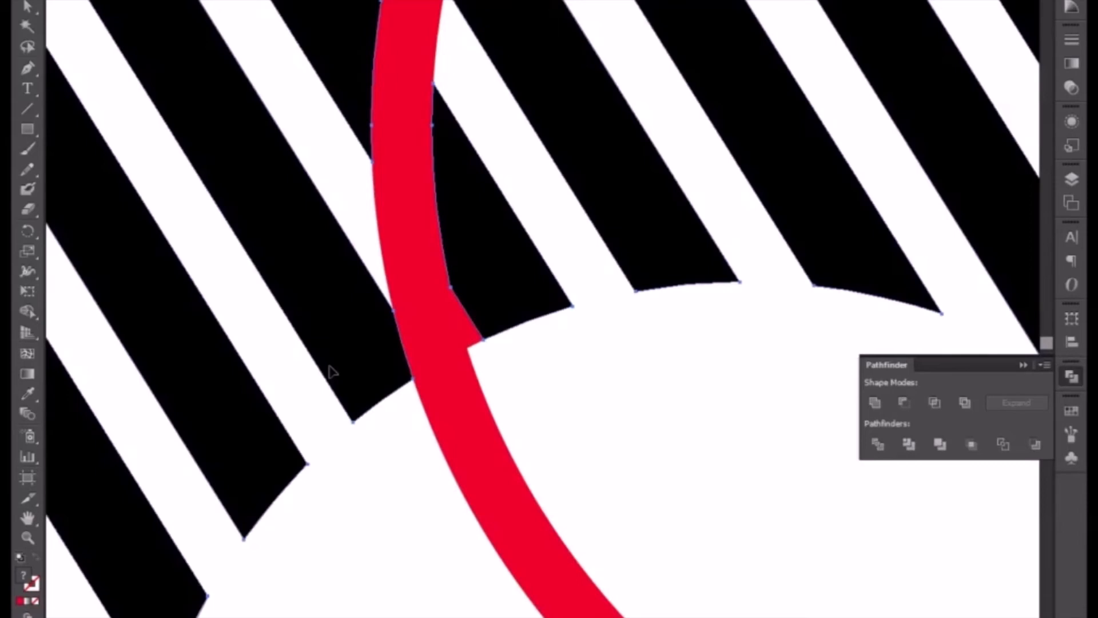
left_click(468, 325)
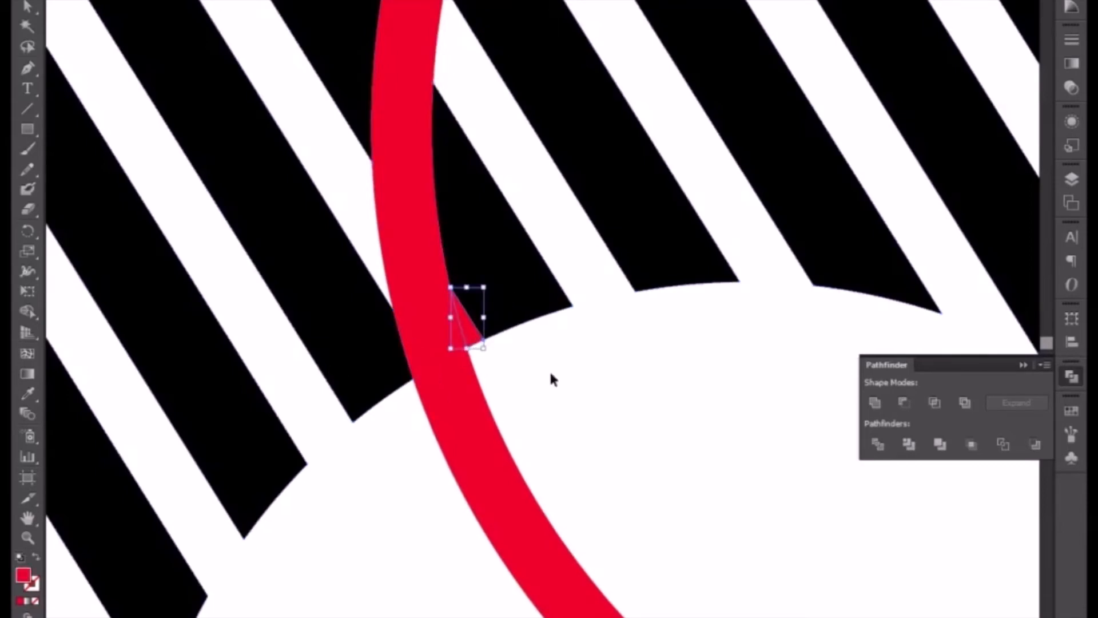
key("Delete")
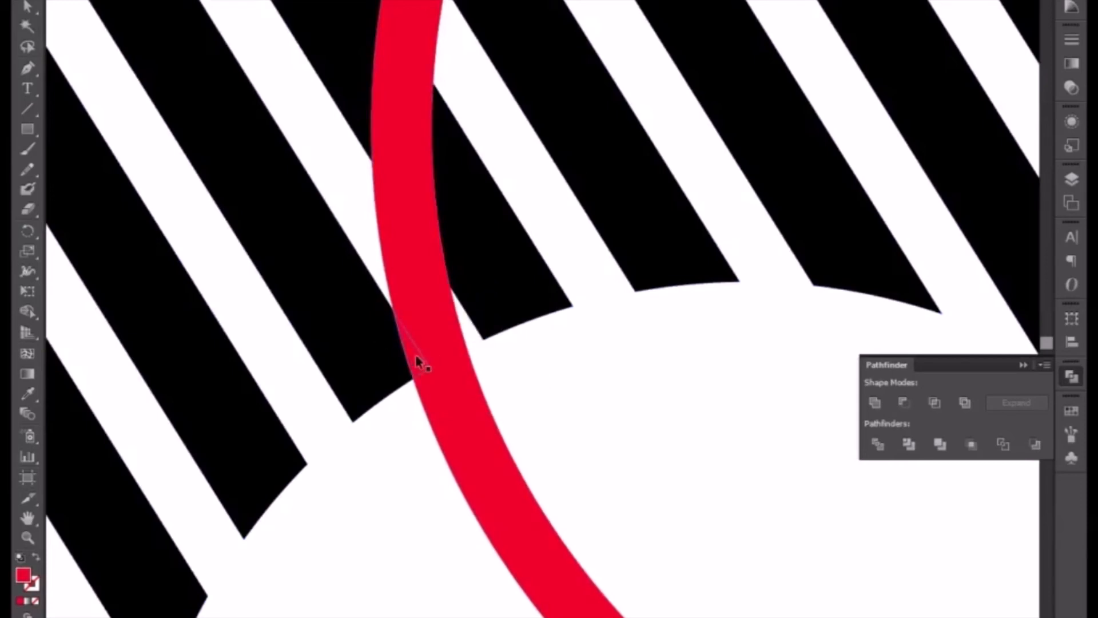
Step: Remove the wedge on the ring's outer side, restore it by undoing, and merge it with the ring
key("Delete")
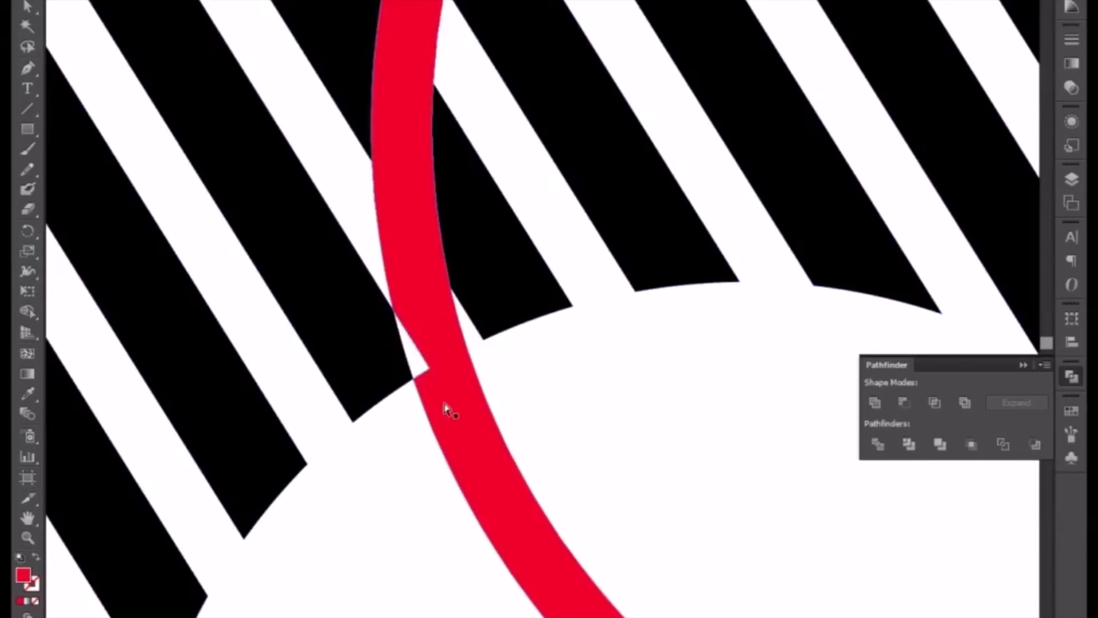
key("ctrl+z")
left_click(455, 405, "shift")
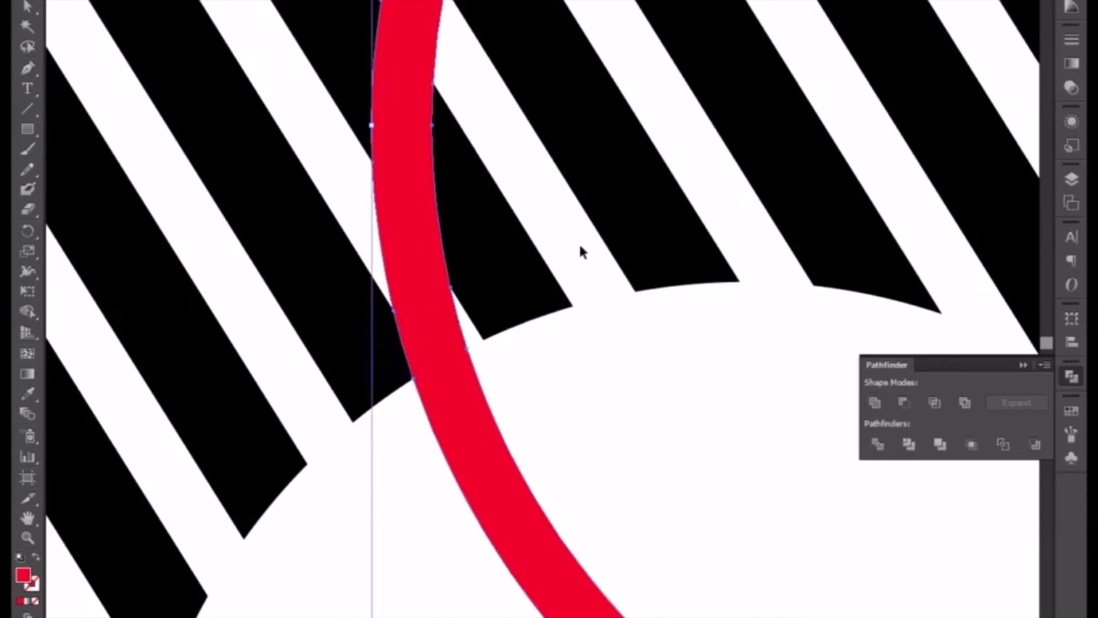
Step: Try to unite the red tip at the banner's right edge with the black donut stripes
scroll(580, 253, "down", 5)
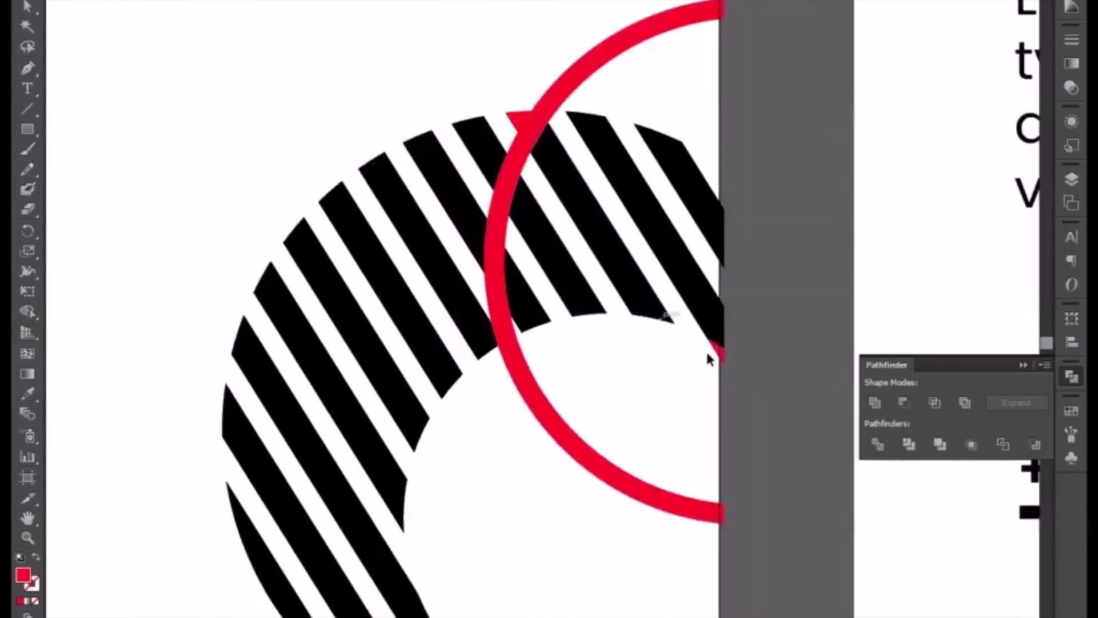
left_click(716, 344)
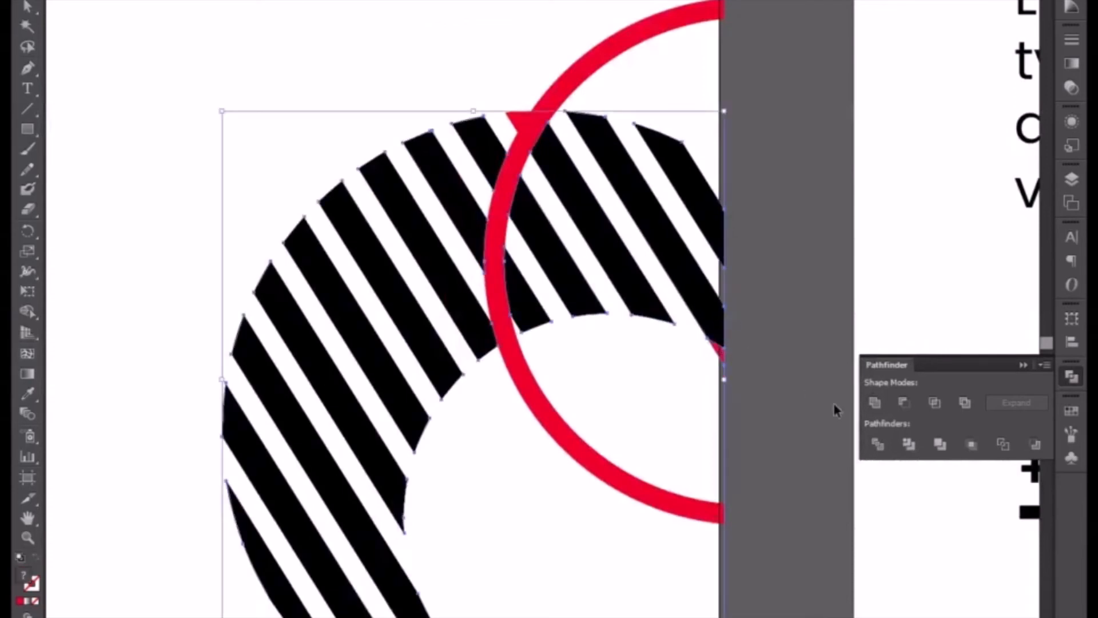
left_click(874, 399)
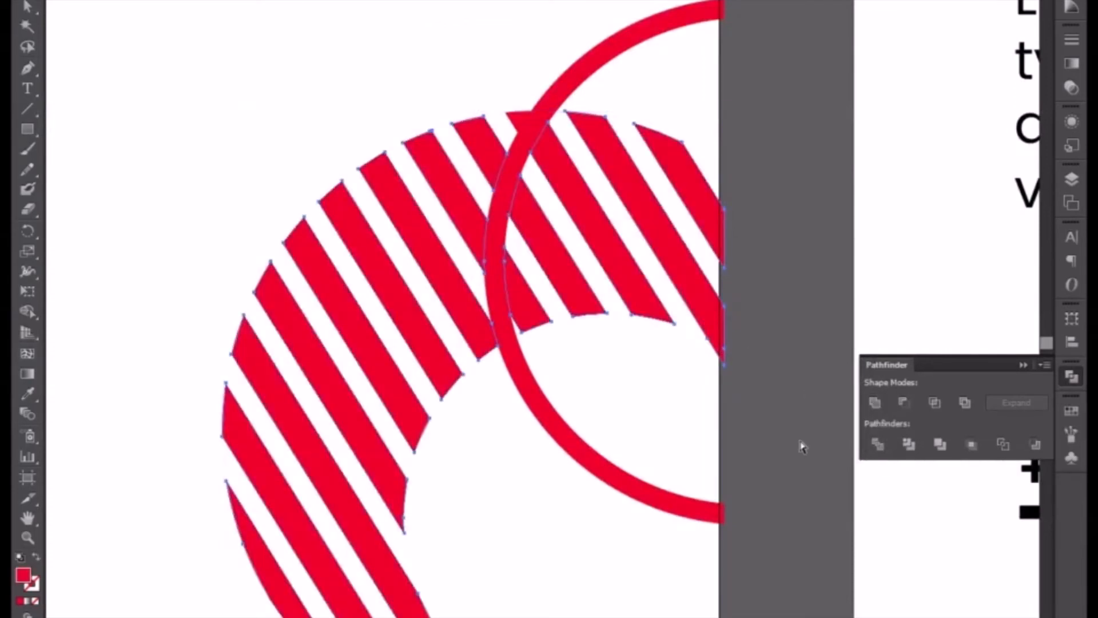
key("ctrl+z")
left_click(787, 415)
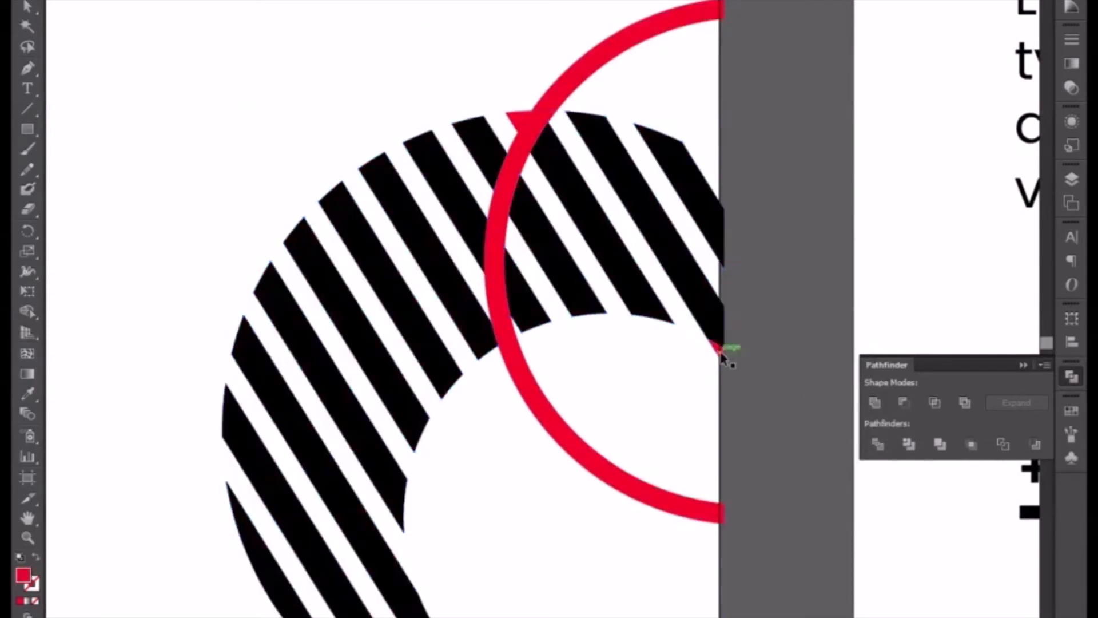
Step: Delete the leftover red tip below the donut's last stripe at the banner's right edge
left_click(674, 325)
left_click(689, 326)
left_click(725, 355)
key("Delete")
left_click_drag(724, 340, 710, 342)
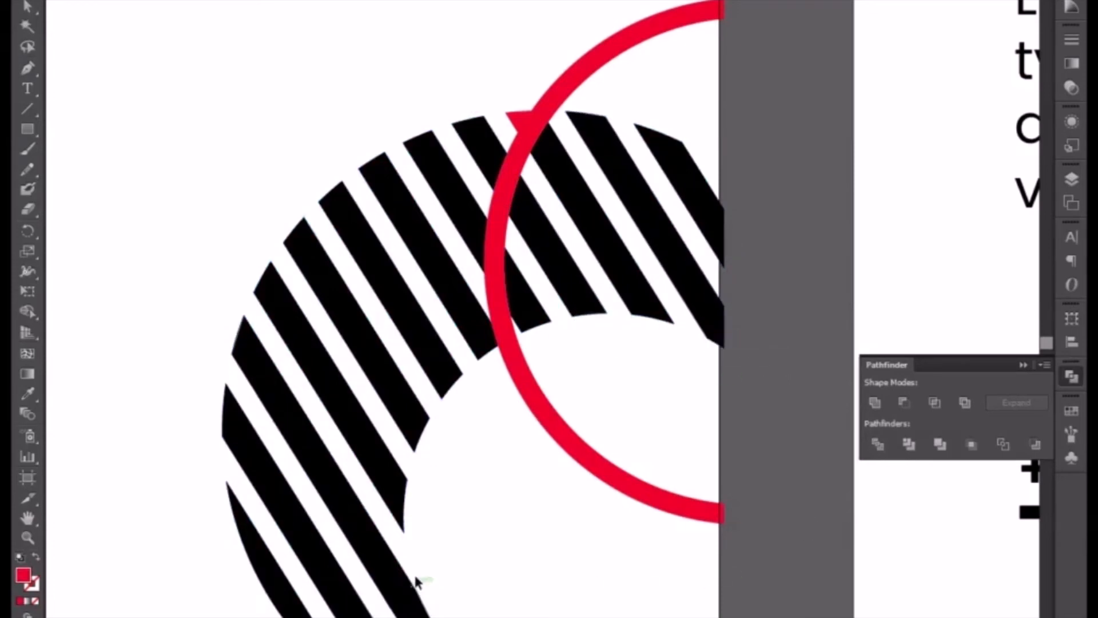
Step: Merge the red wedge beside the ring's upper crossing into the black striped donut
left_click(421, 611)
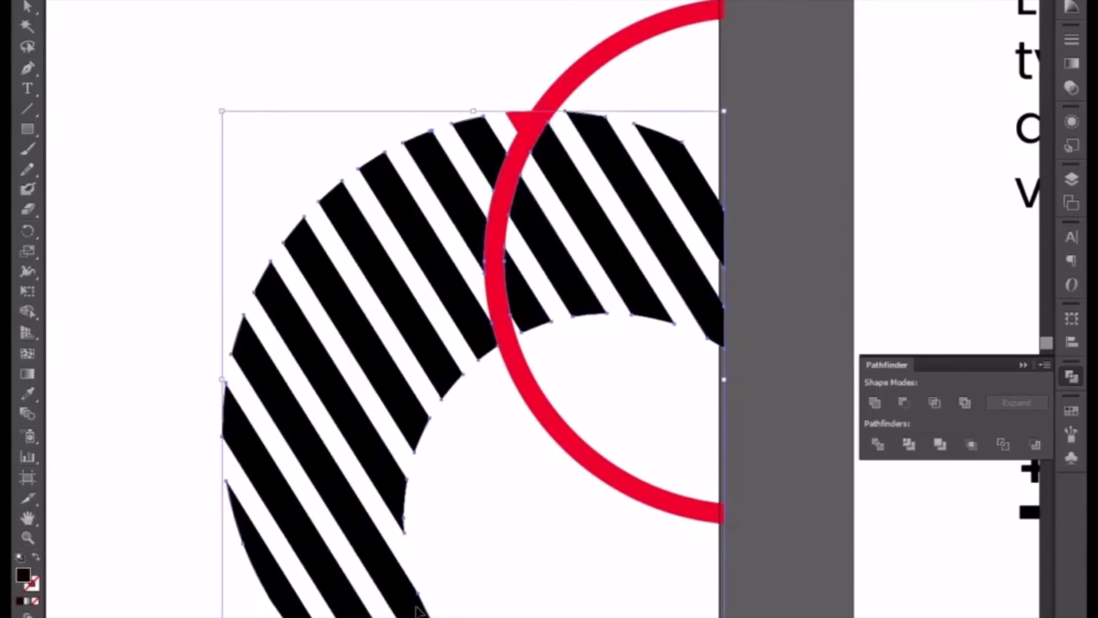
left_click(519, 120)
left_click(549, 170, "shift")
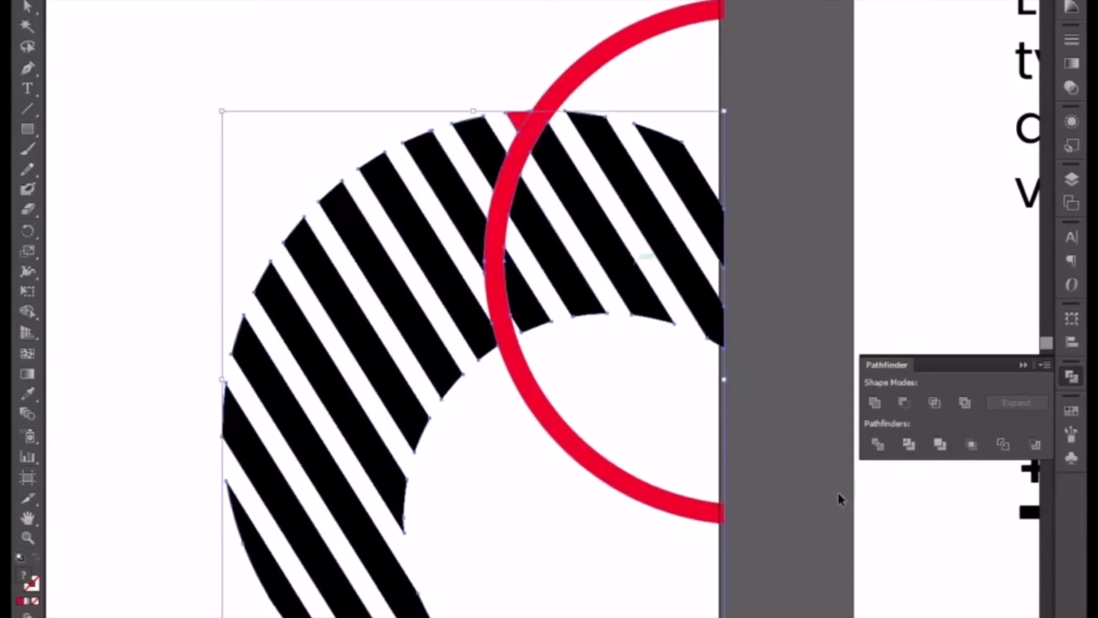
left_click(877, 441)
left_click(613, 385)
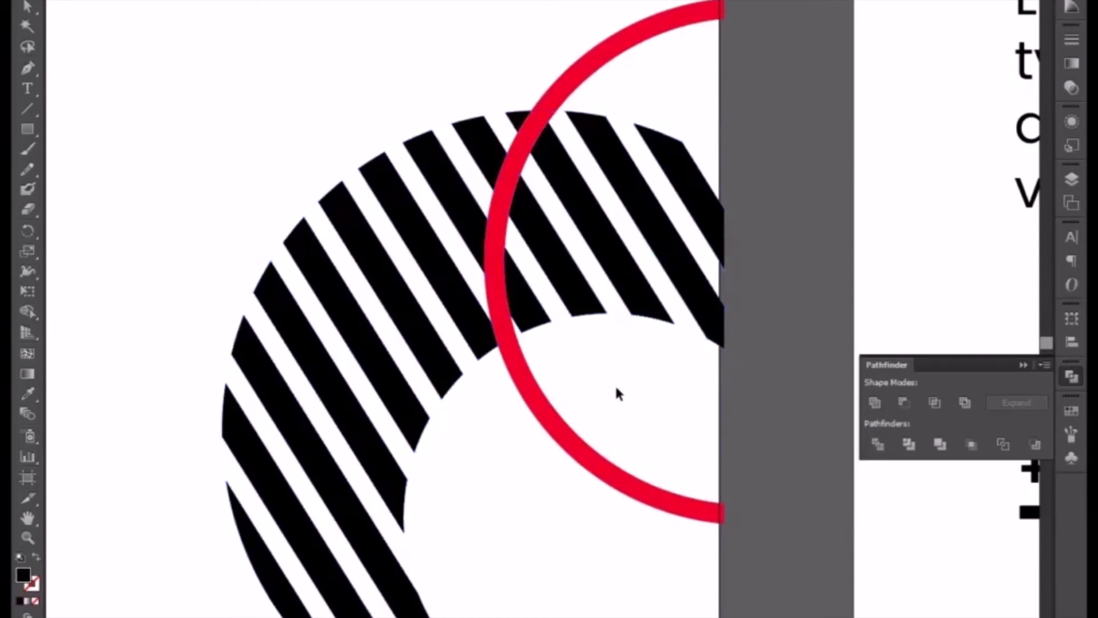
Step: Draw a black circle with the Ellipse tool, sized and positioned to cover the striped donut's inner hole
key("ctrl+minus")
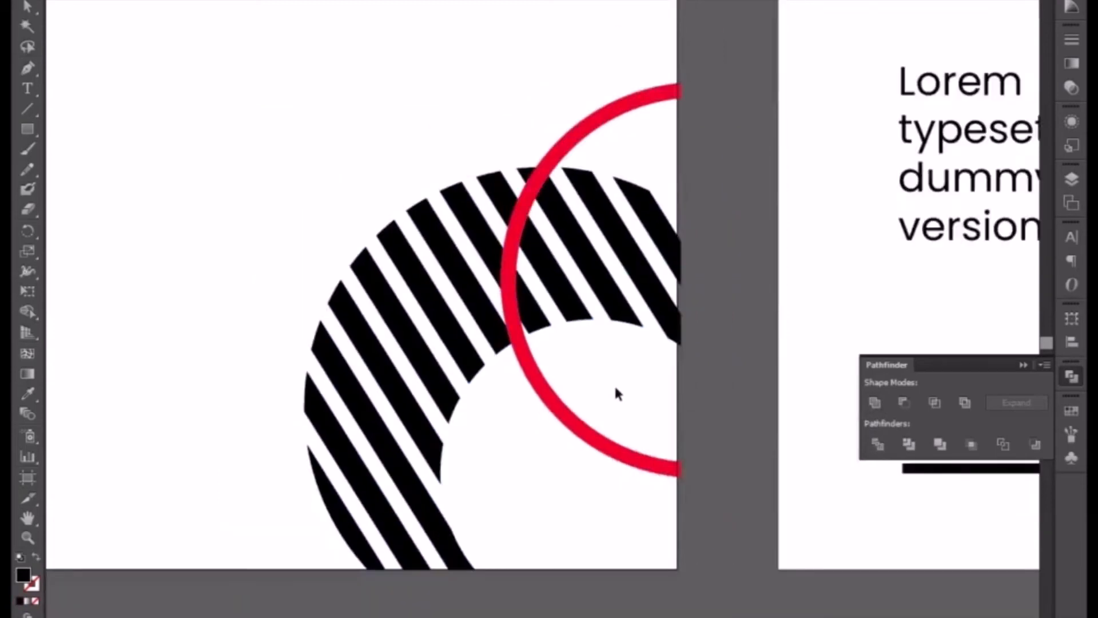
left_click_drag(36, 133, 98, 170)
left_click_drag(481, 391, 678, 617)
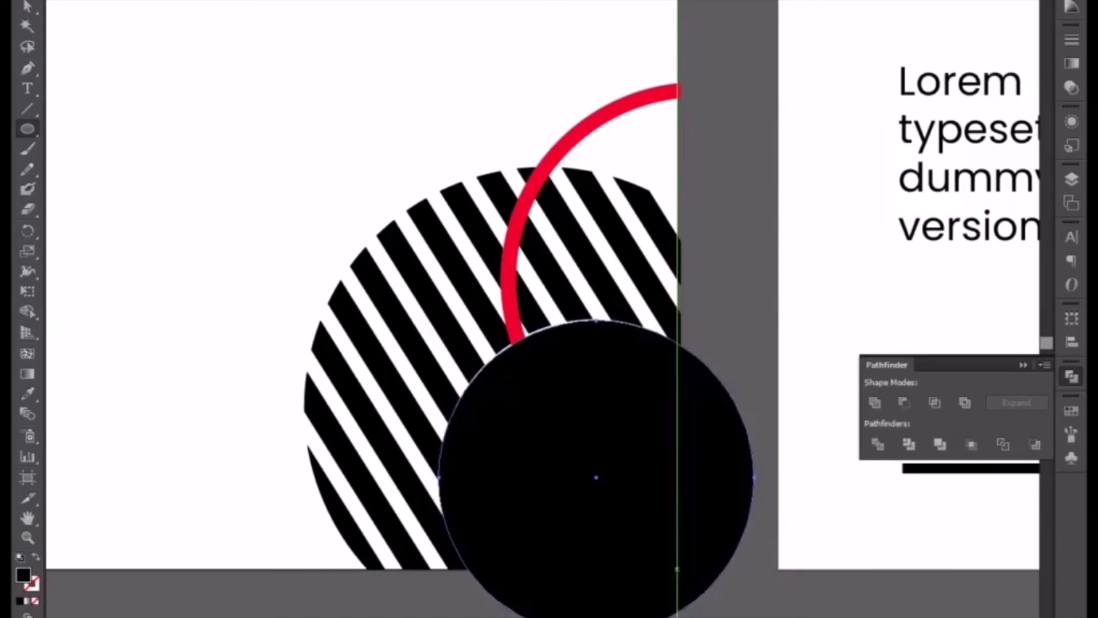
left_click(27, 6)
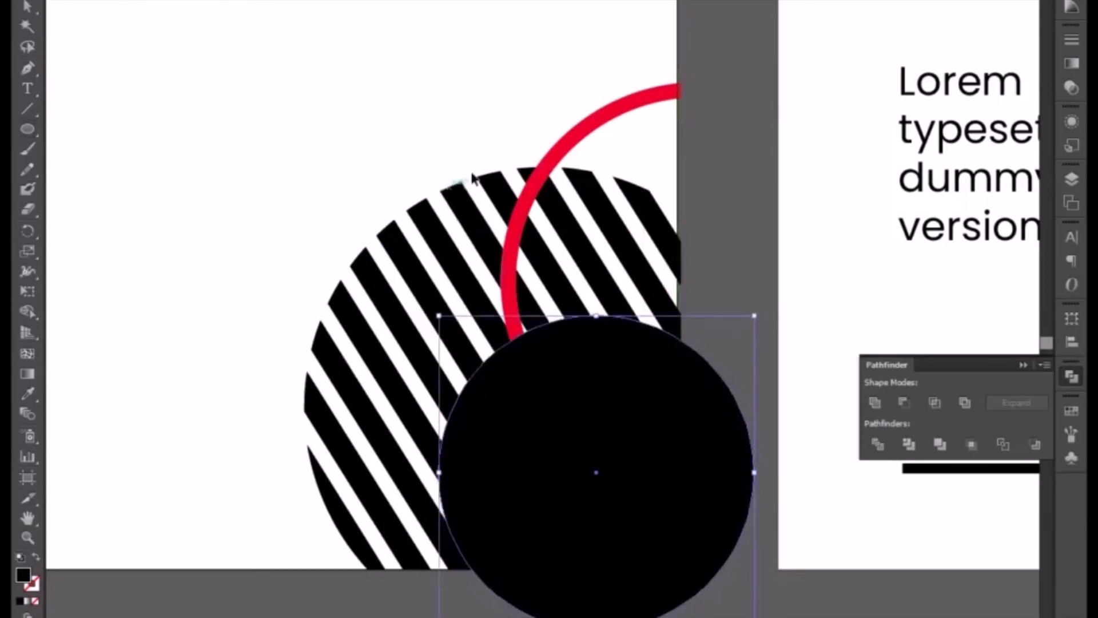
Step: Bring the red ring to the front, above the black circle and the striped donut
left_click(534, 192)
right_click(534, 193)
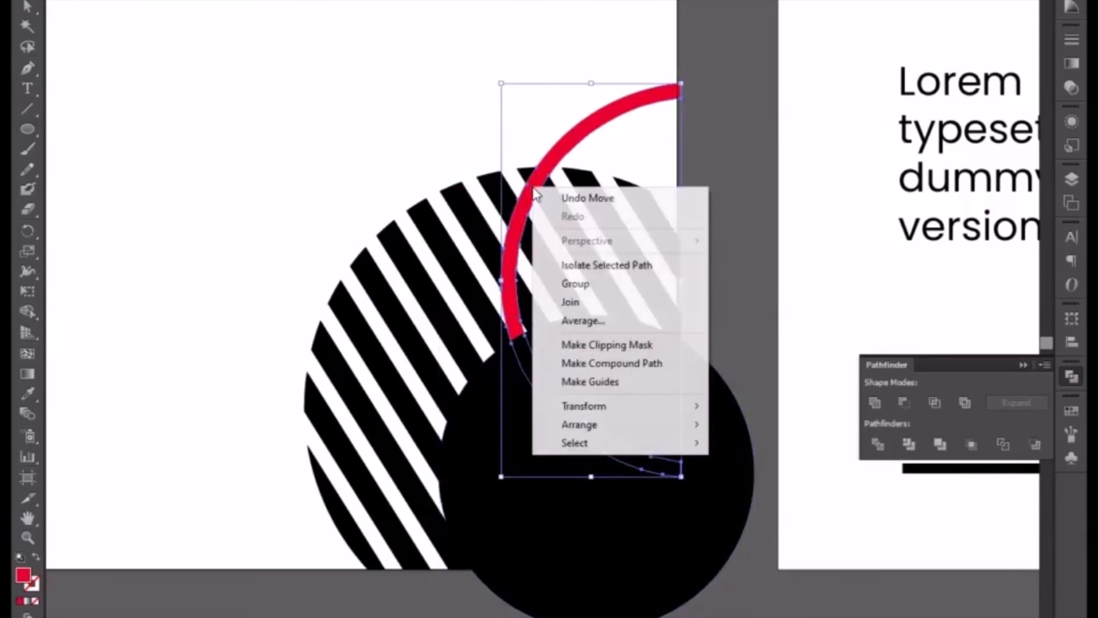
mouse_move(665, 429)
left_click(752, 425)
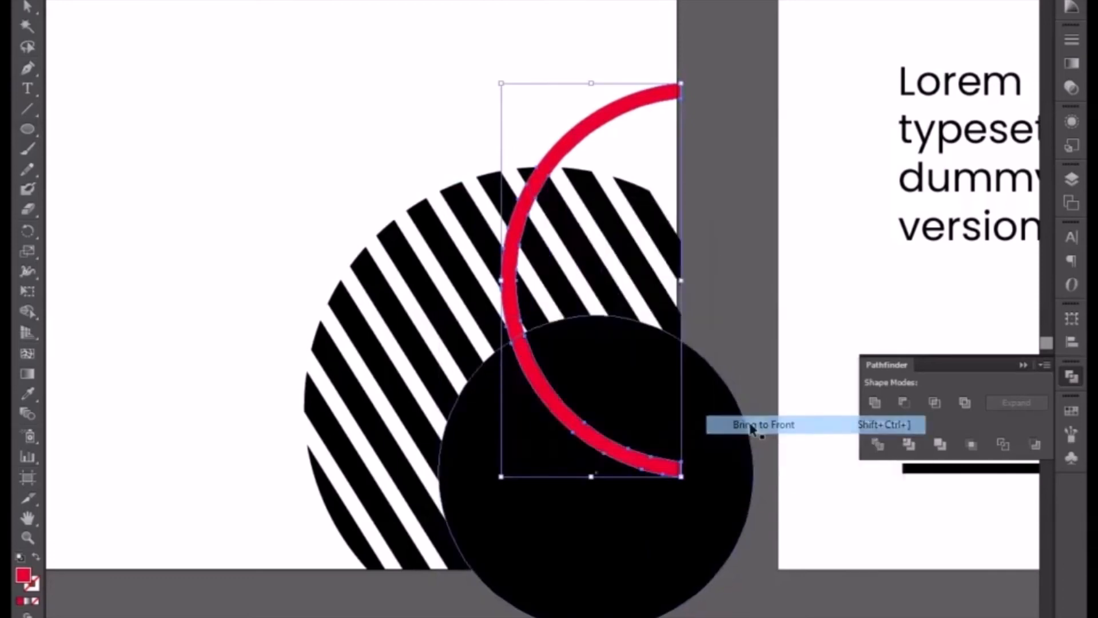
Step: Recolour the black circle over the donut's inner hole white by sampling the banner background with the Eyedropper
left_click(588, 537)
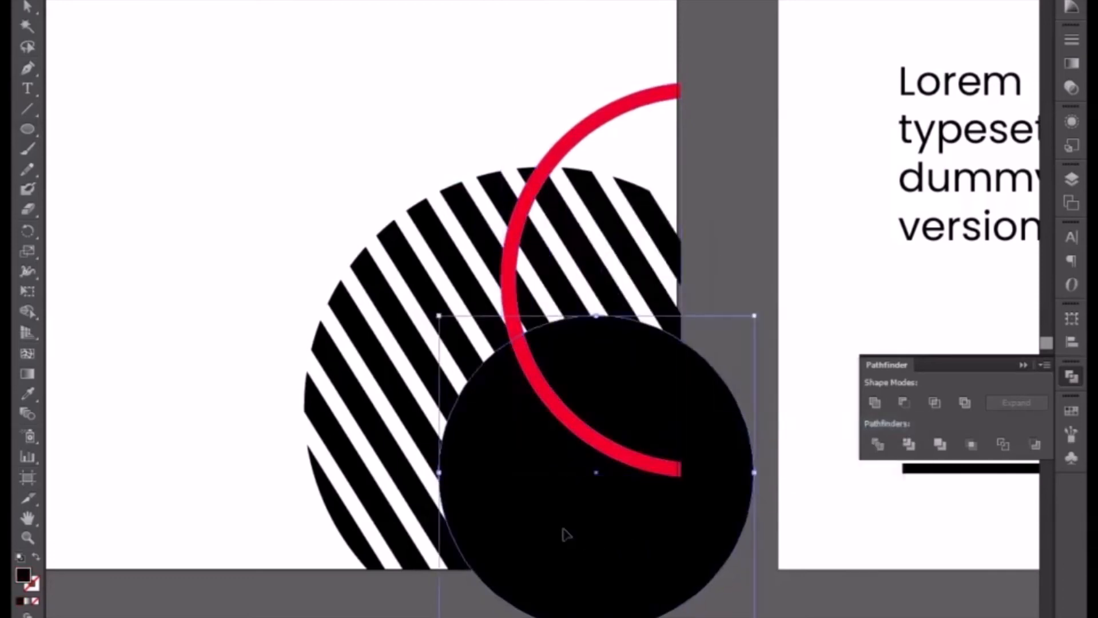
left_click(27, 393)
left_click(116, 383)
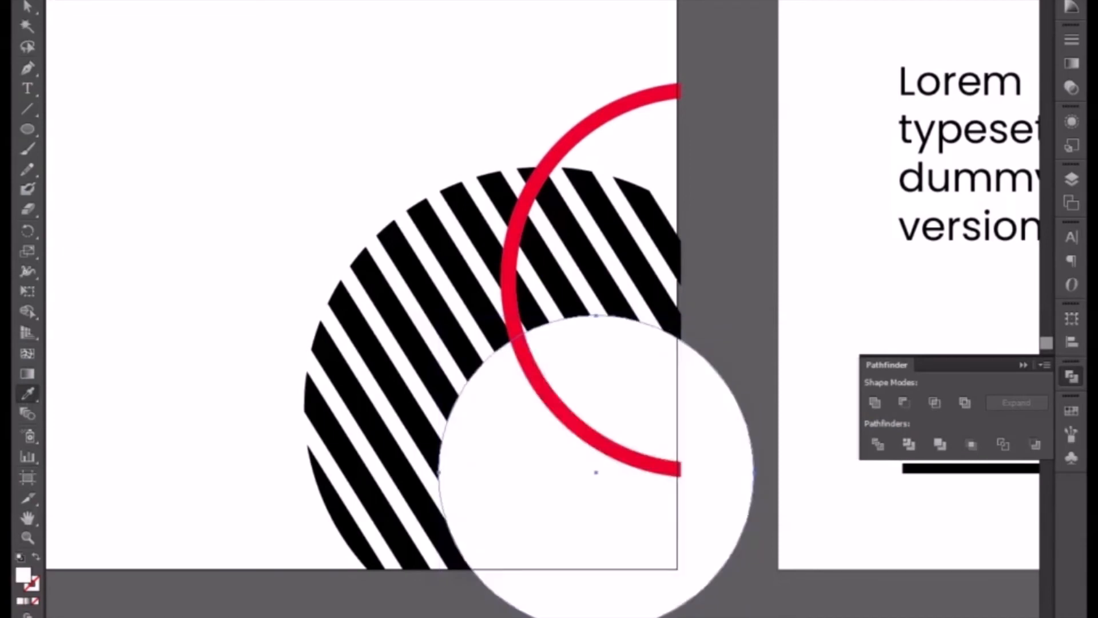
left_click(35, 3)
Step: Draw a white rectangle about 1.07 by 1.42 in over the donut and ring, flush with the banner's right and bottom edges
left_click_drag(29, 127, 85, 126)
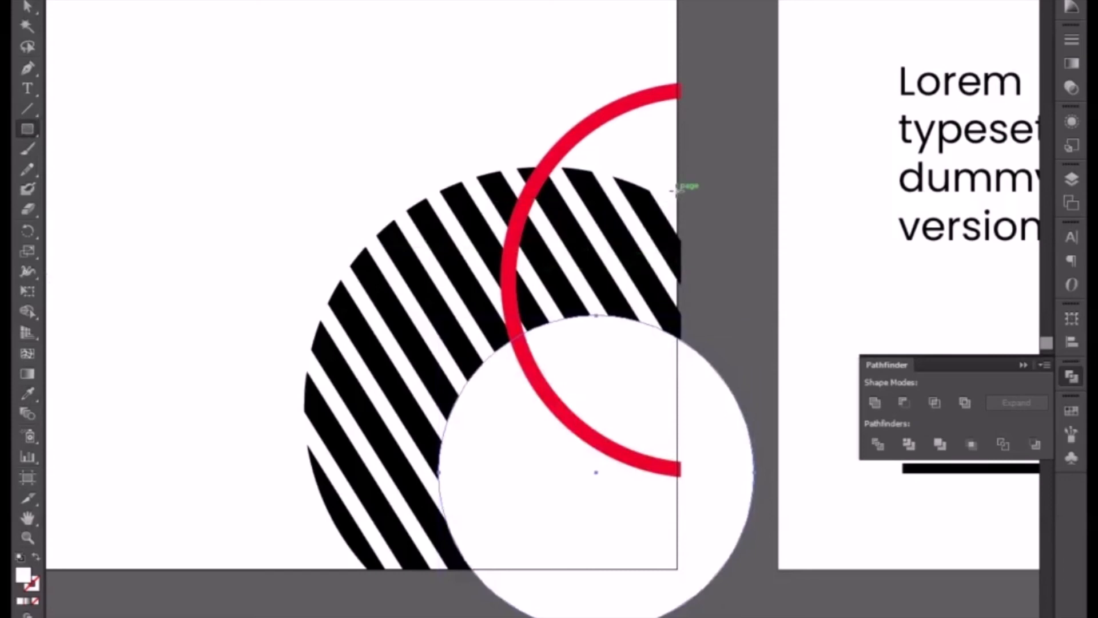
left_click_drag(676, 55, 289, 568)
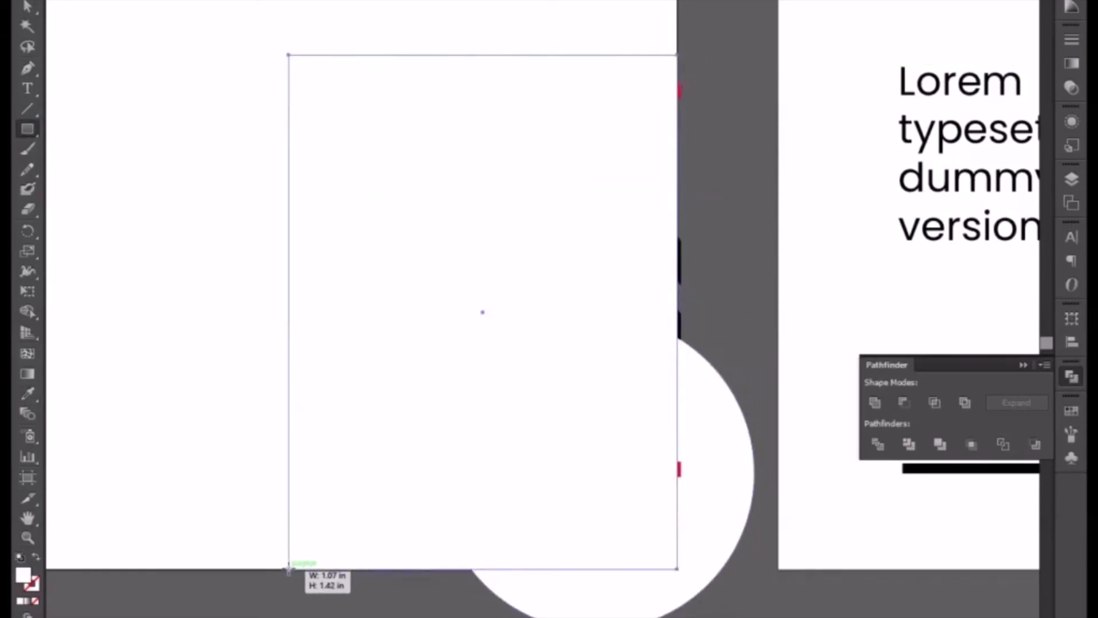
key("v")
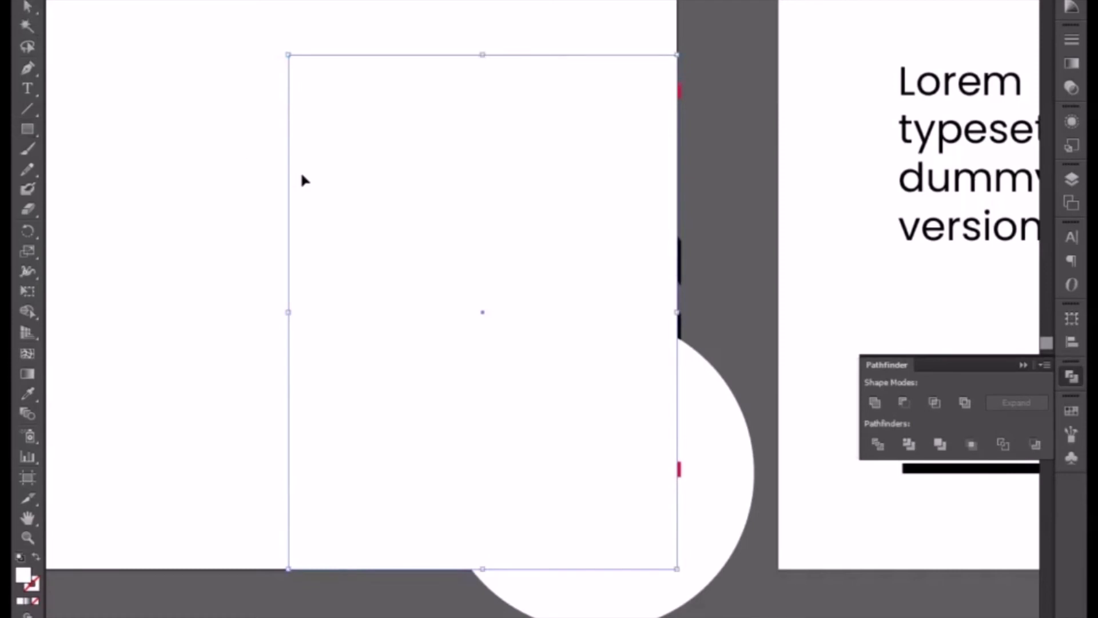
Step: Divide the white circle along the rectangle with Pathfinder, ungroup the pieces and delete the part outside the banner
left_click(733, 484, "shift")
left_click(519, 228)
left_click(719, 461, "shift")
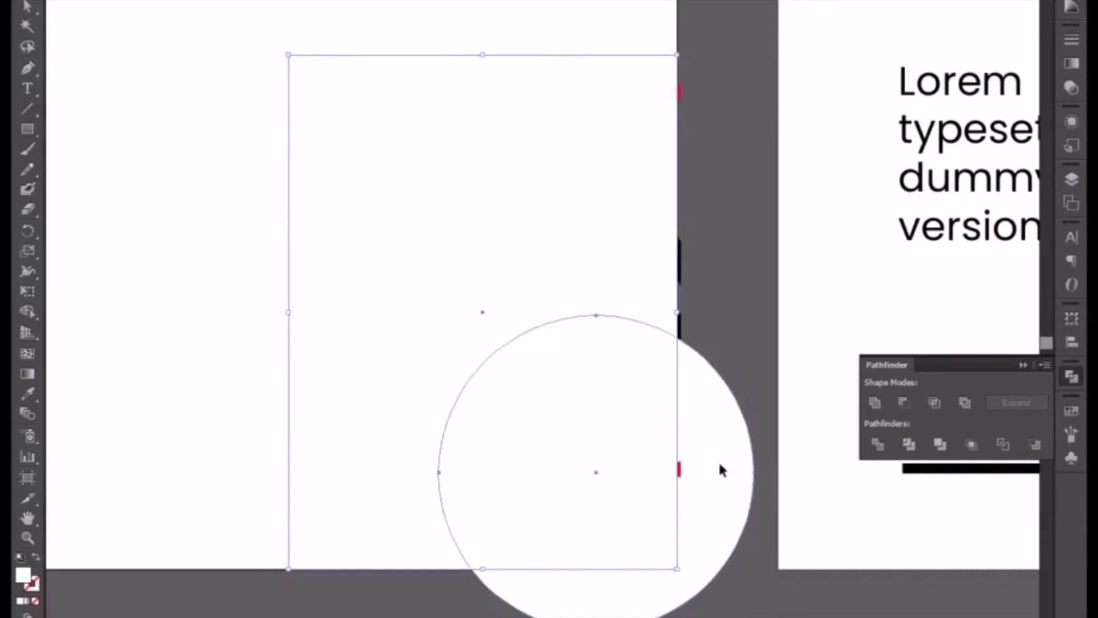
left_click(879, 445)
right_click(726, 450)
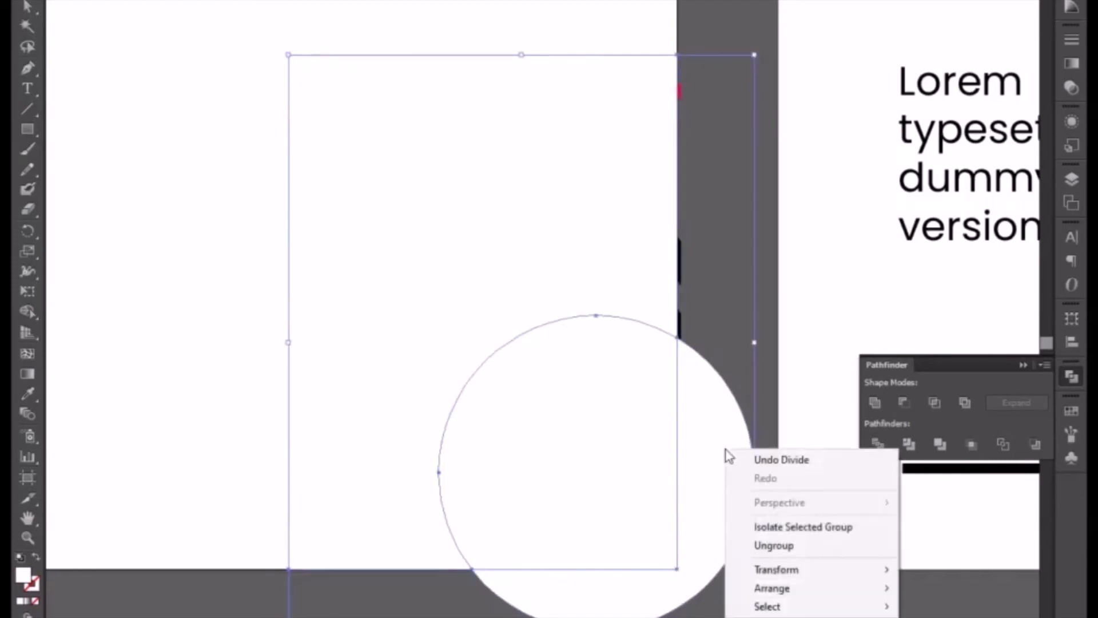
left_click(774, 546)
left_click(742, 542)
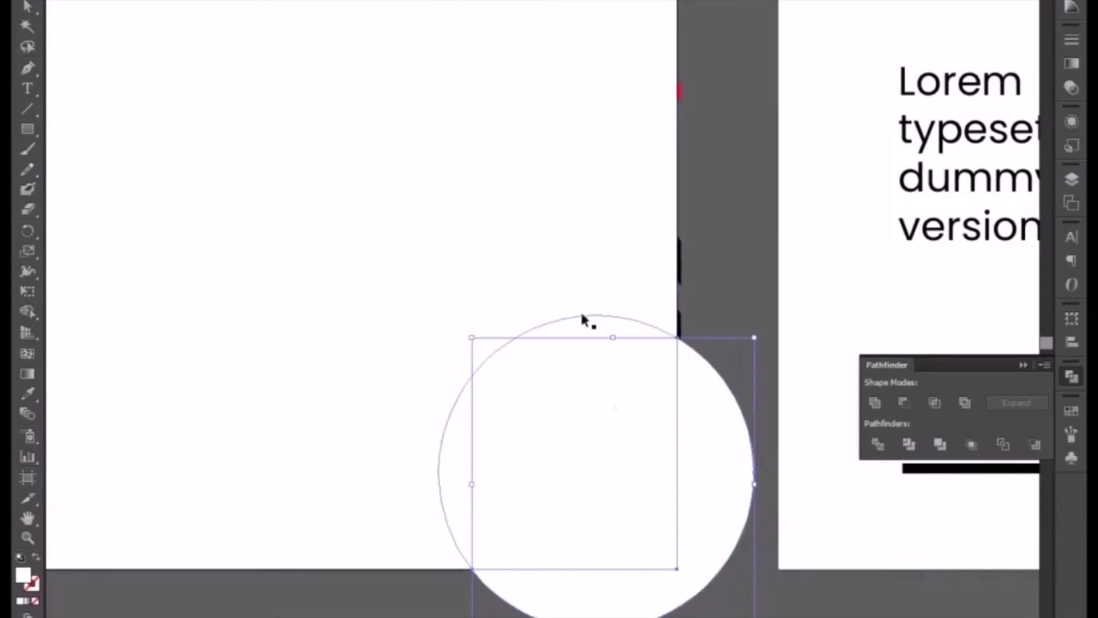
scroll(566, 228, "down", 5)
key("Delete")
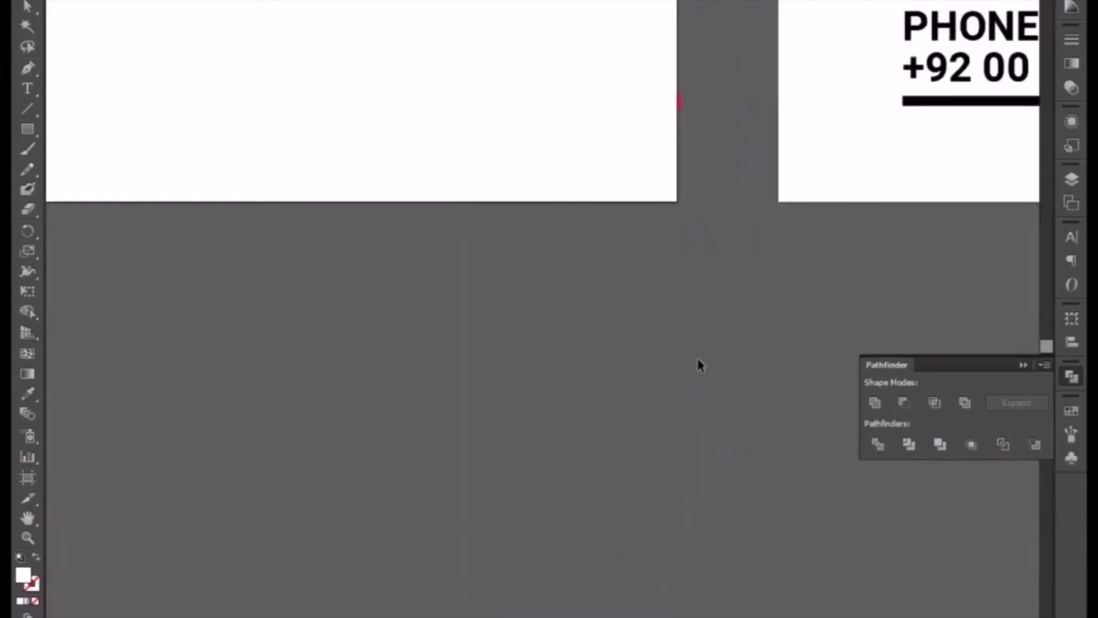
Step: Divide the red ring along the white rectangle with Pathfinder and ungroup the resulting pieces
scroll(703, 300, "up", 4)
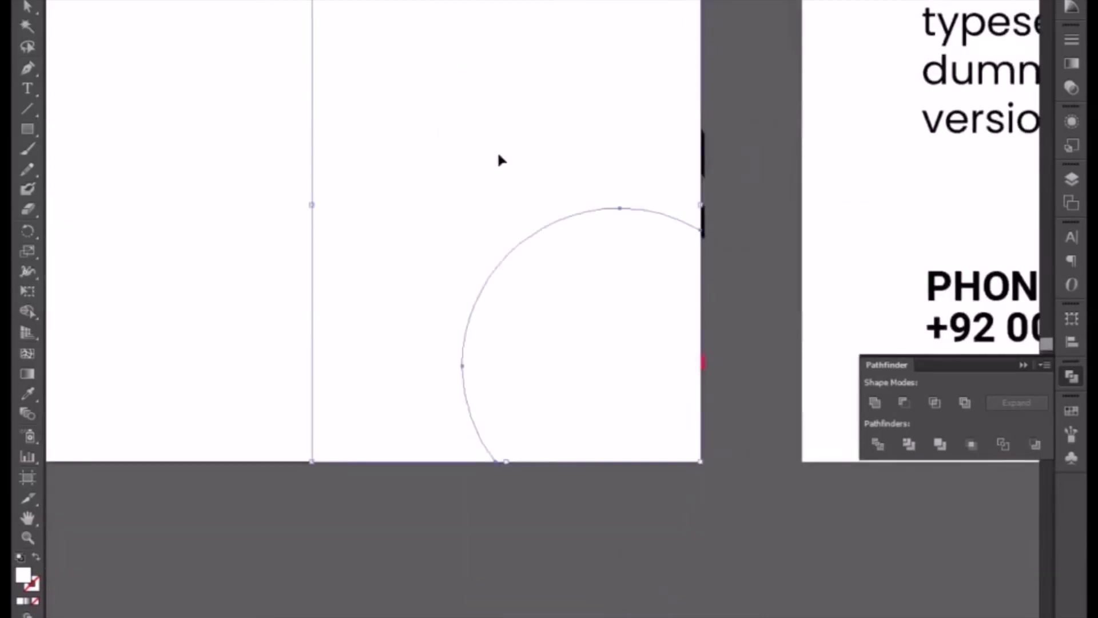
left_click(705, 360)
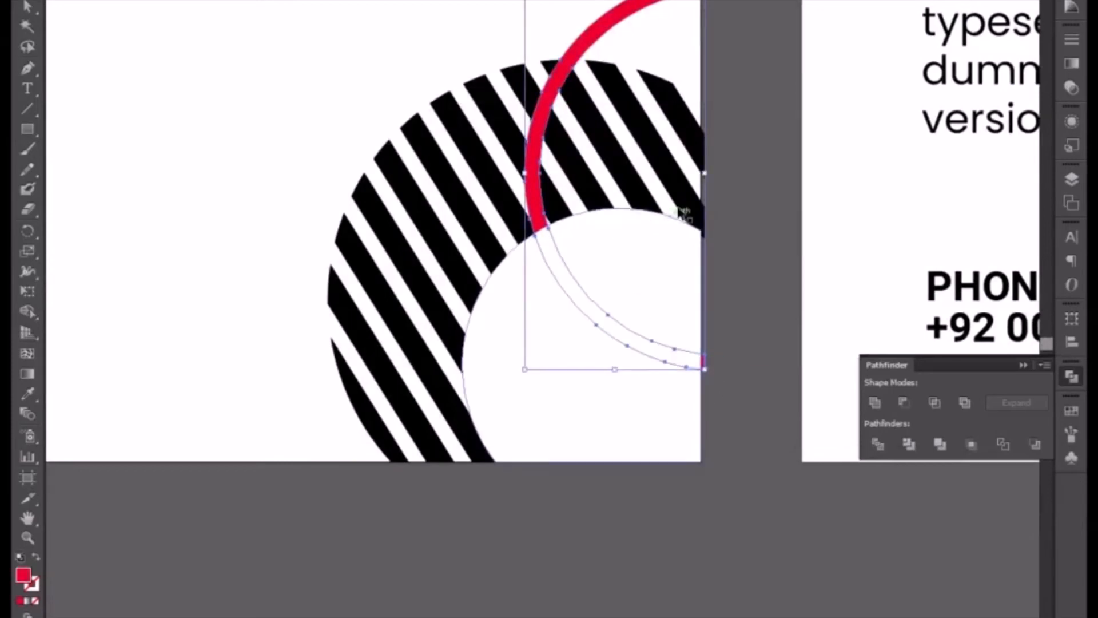
key("ctrl+z")
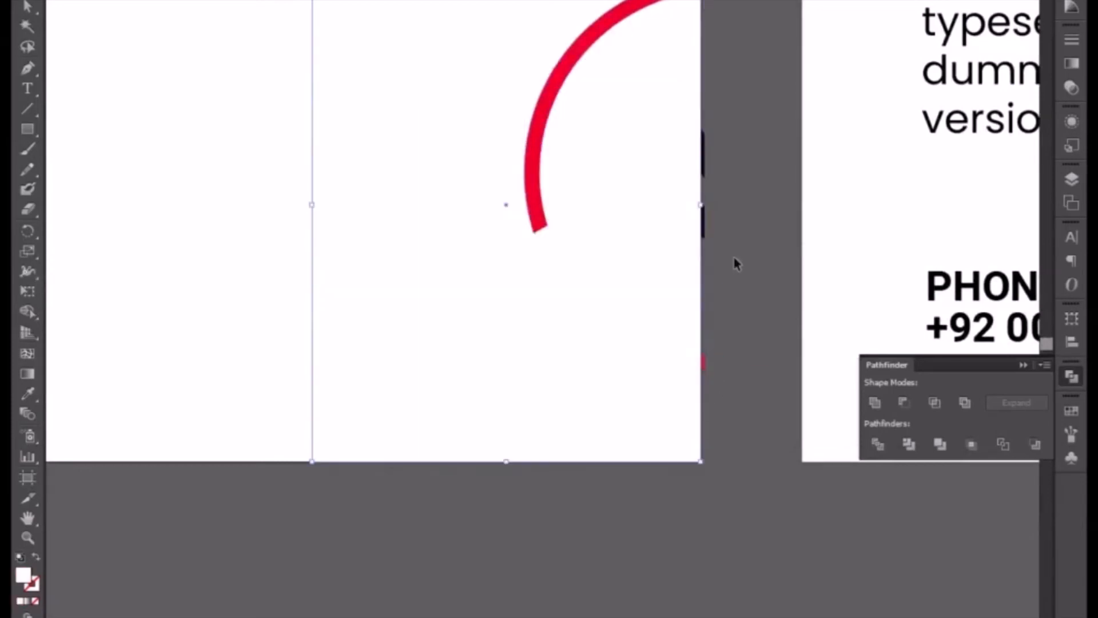
left_click(651, 3, "shift")
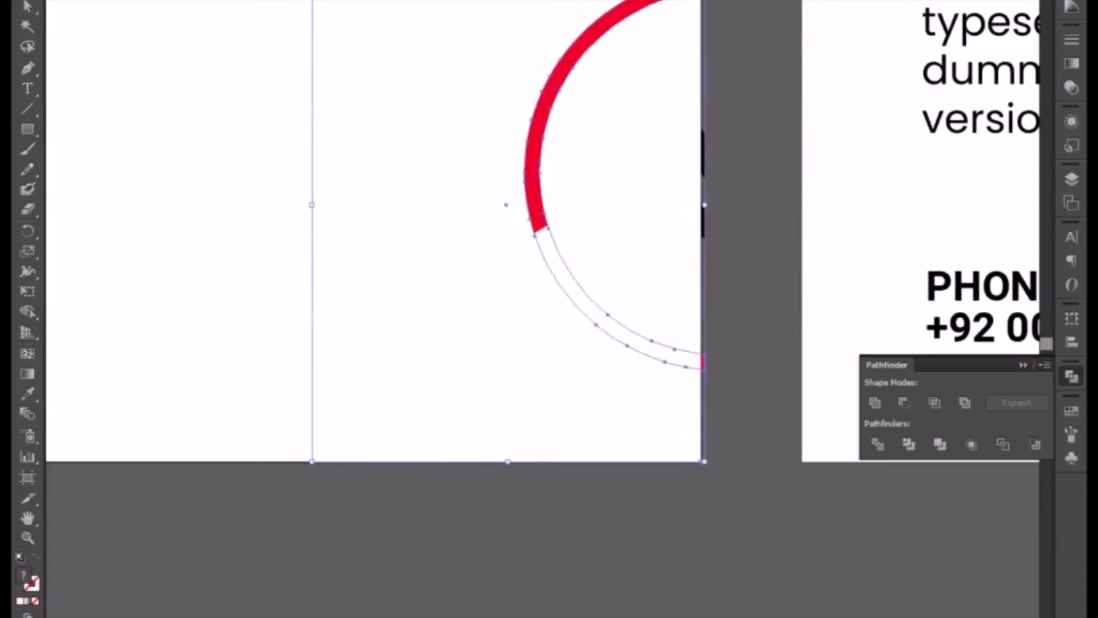
left_click(887, 450)
scroll(621, 201, "up", 4)
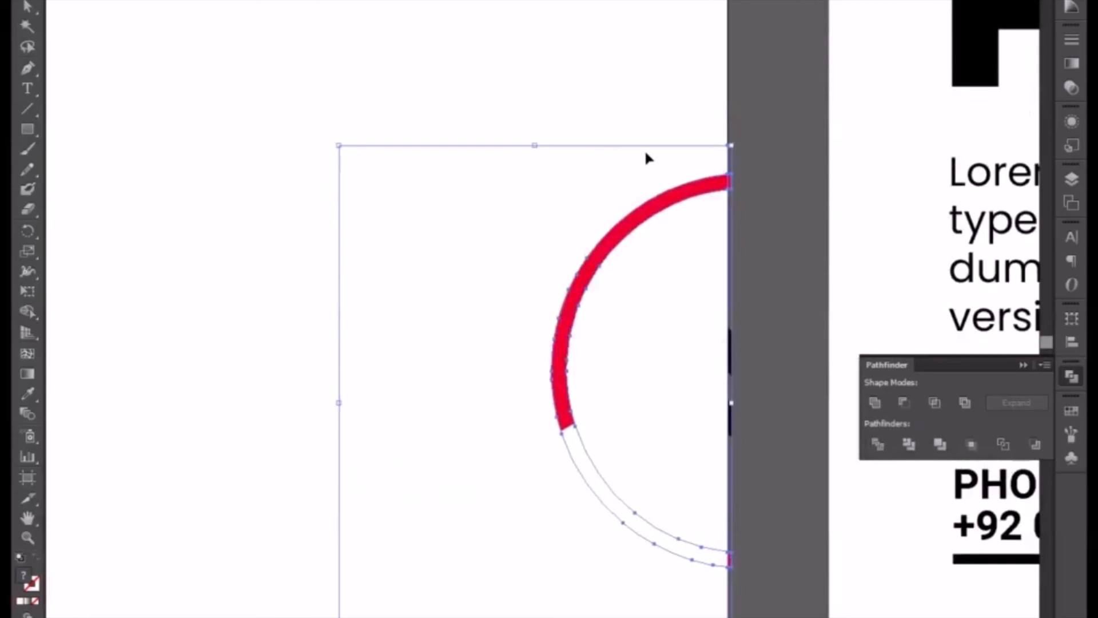
right_click(662, 152)
left_click(723, 239)
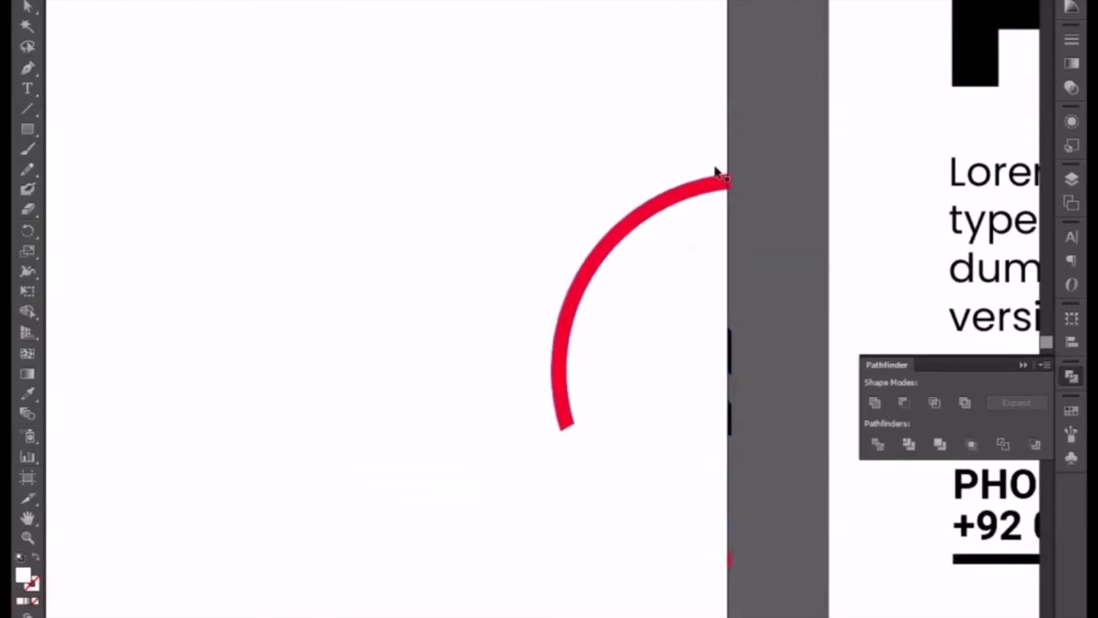
Step: Delete the white cover pieces and the red ring tips sticking out past the banner's right edge
key("Delete")
left_click(731, 184)
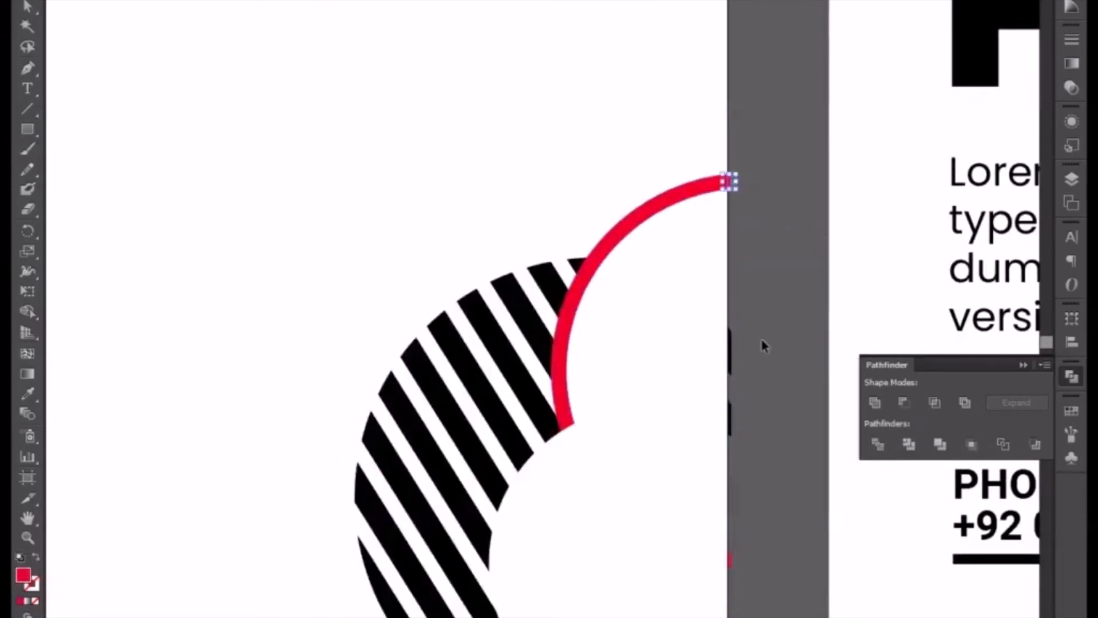
key("Delete")
left_click(624, 221)
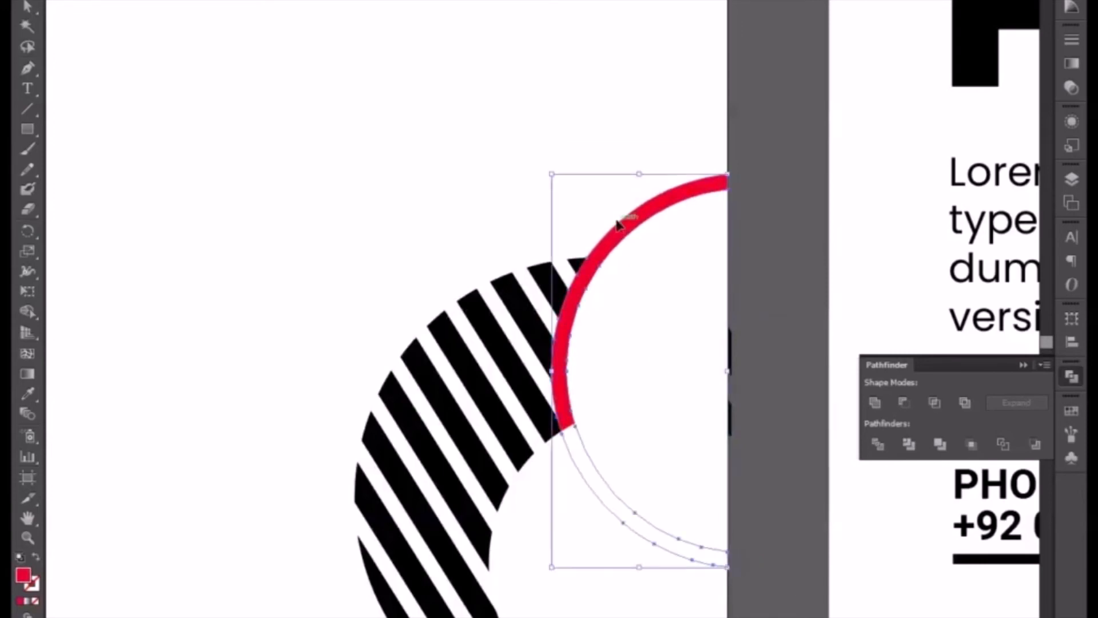
key("Delete")
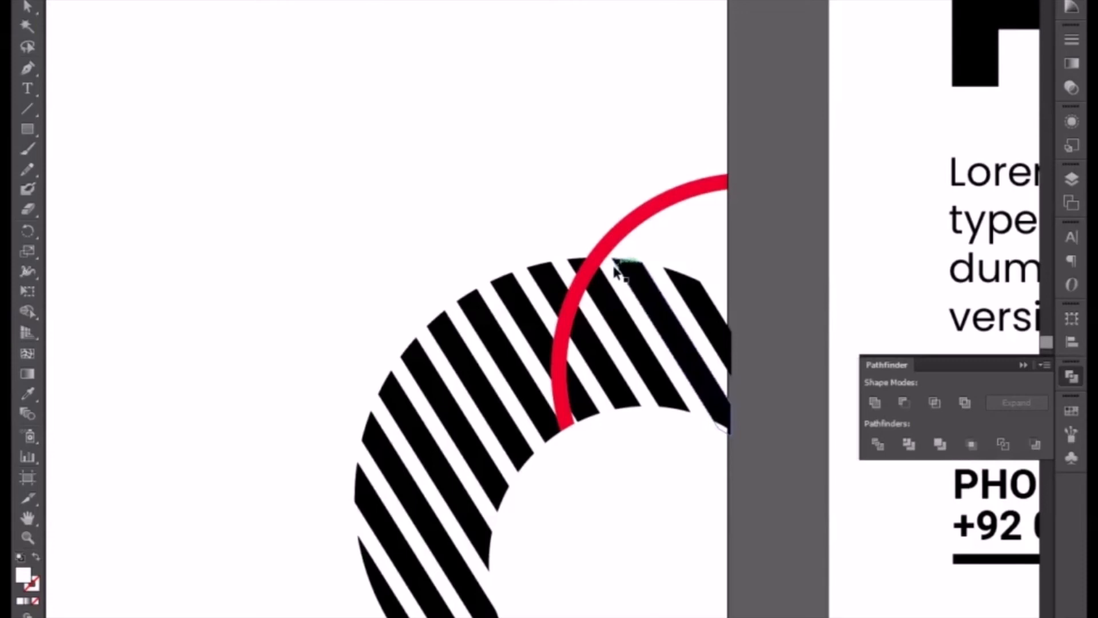
Step: Bring the trimmed red ring to the front so its lower arc lies above the white circle
left_click(621, 237)
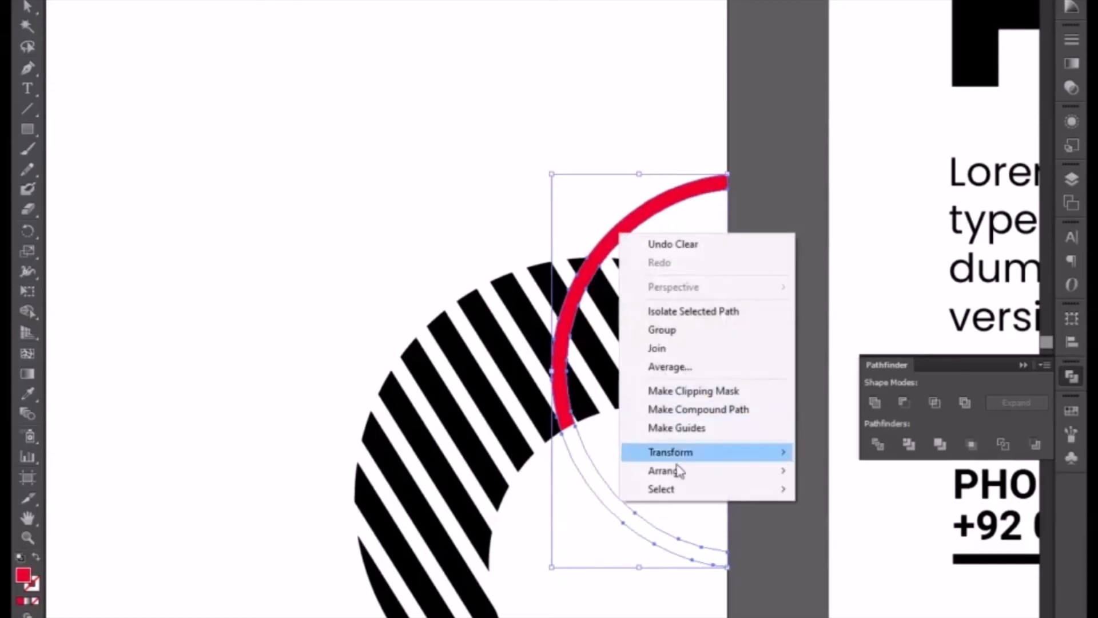
mouse_move(686, 472)
left_click(813, 474)
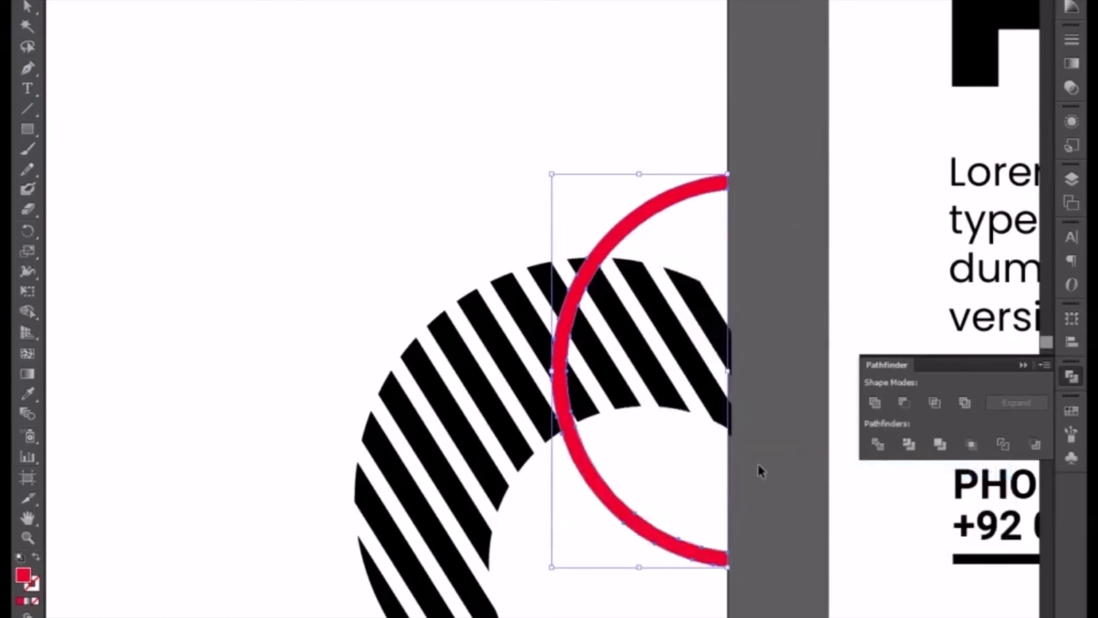
Step: Paste the white rectangle behind the striped donut, divide the two with Pathfinder and ungroup the pieces
left_click(750, 446)
left_click(734, 426)
left_click(781, 434)
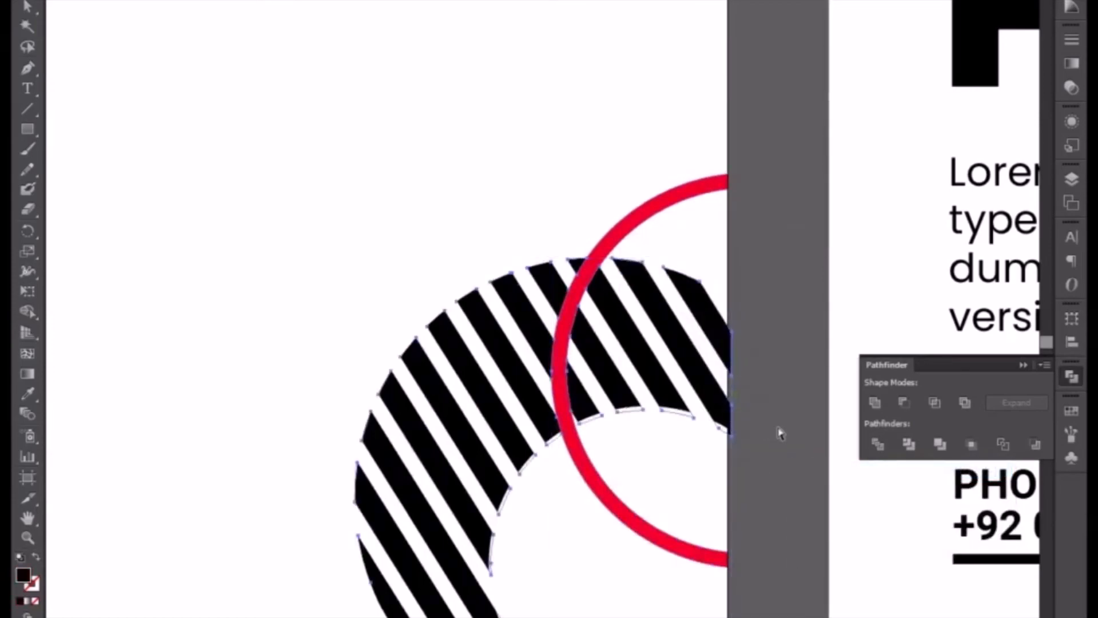
key("ctrl+b")
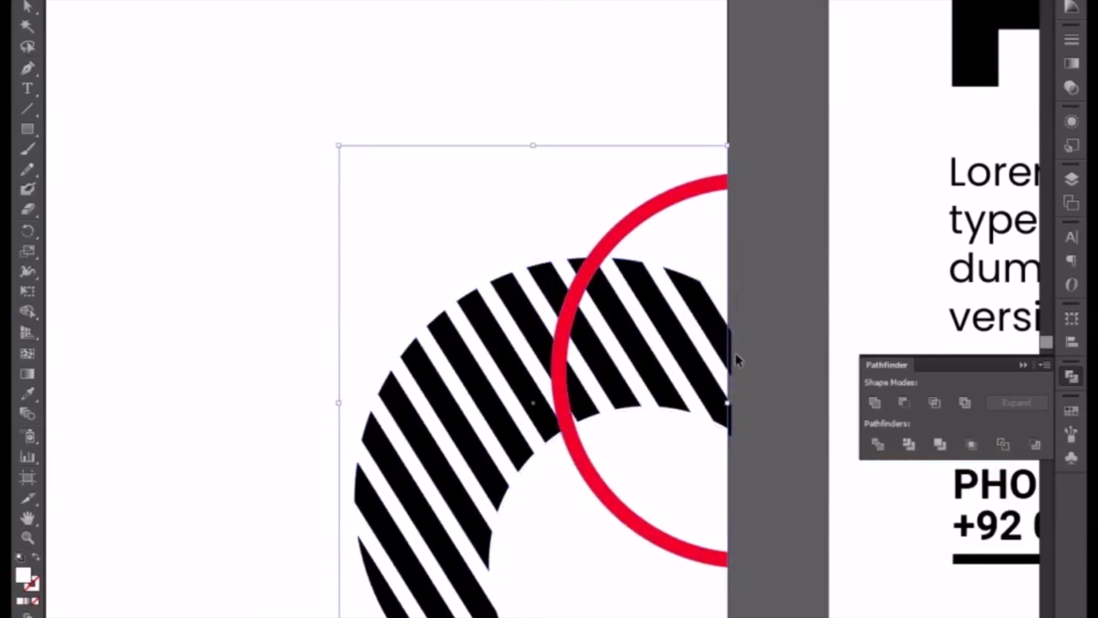
left_click(717, 347, "shift")
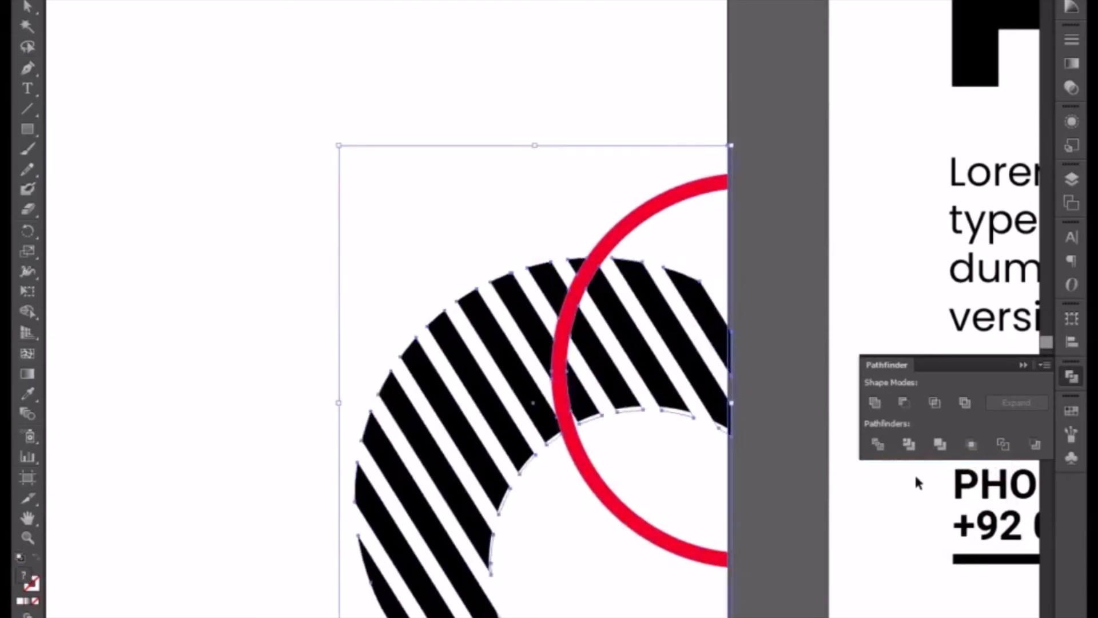
left_click(879, 444)
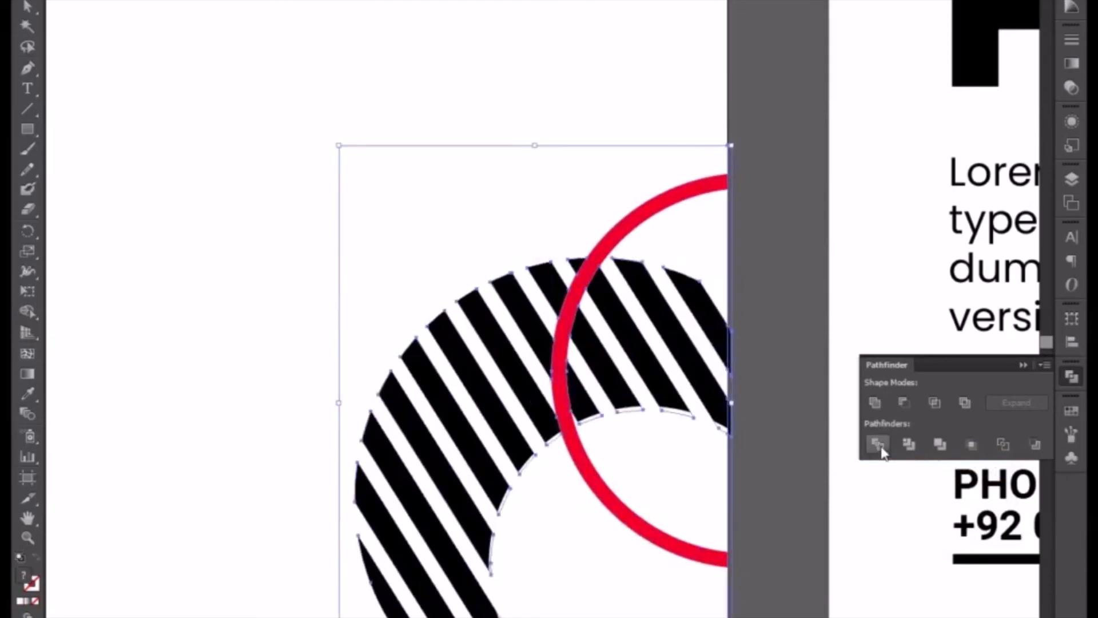
right_click(693, 329)
left_click(753, 423)
Step: Delete the white rectangle piece and the black stripe slivers extending past the banner's right edge
left_click(792, 400)
left_click(706, 254)
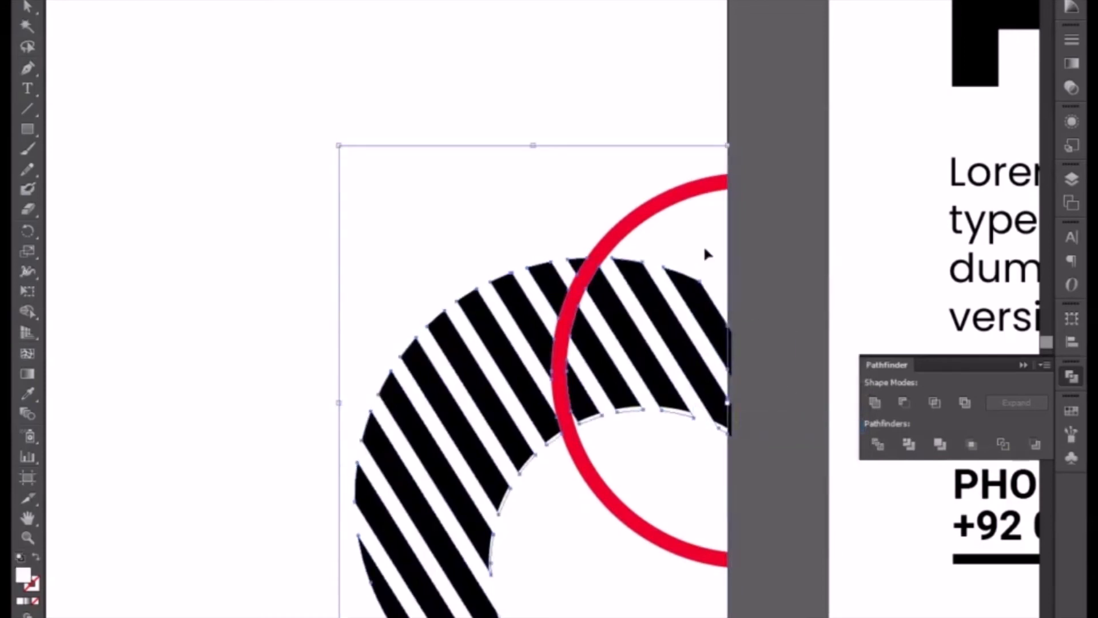
key("Delete")
left_click(730, 347)
key("Delete")
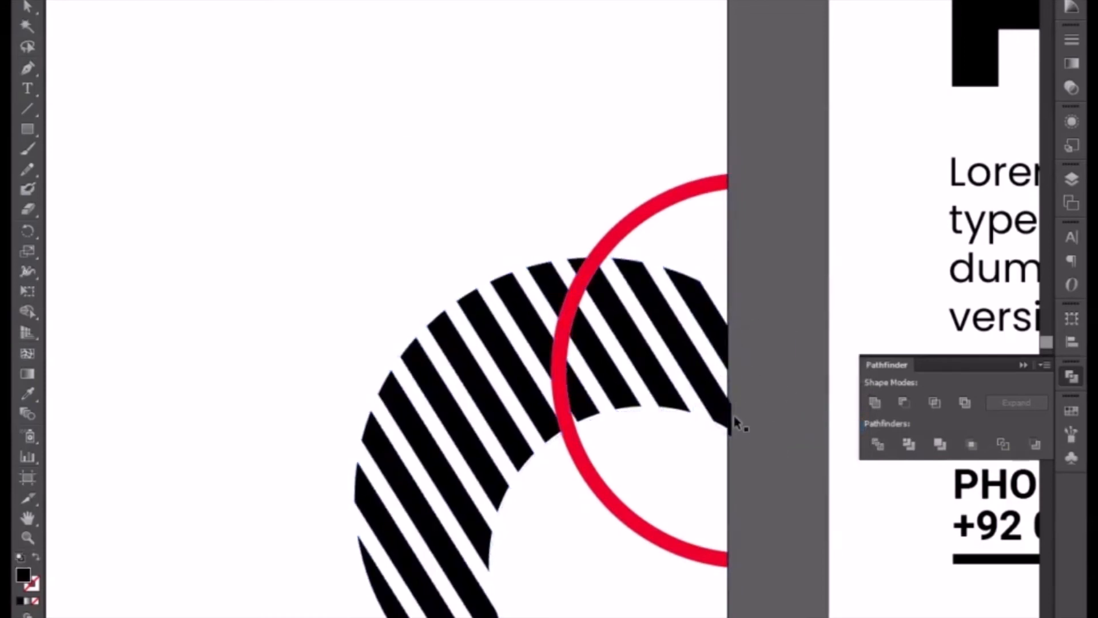
left_click(732, 421)
key("Delete")
left_click(704, 308)
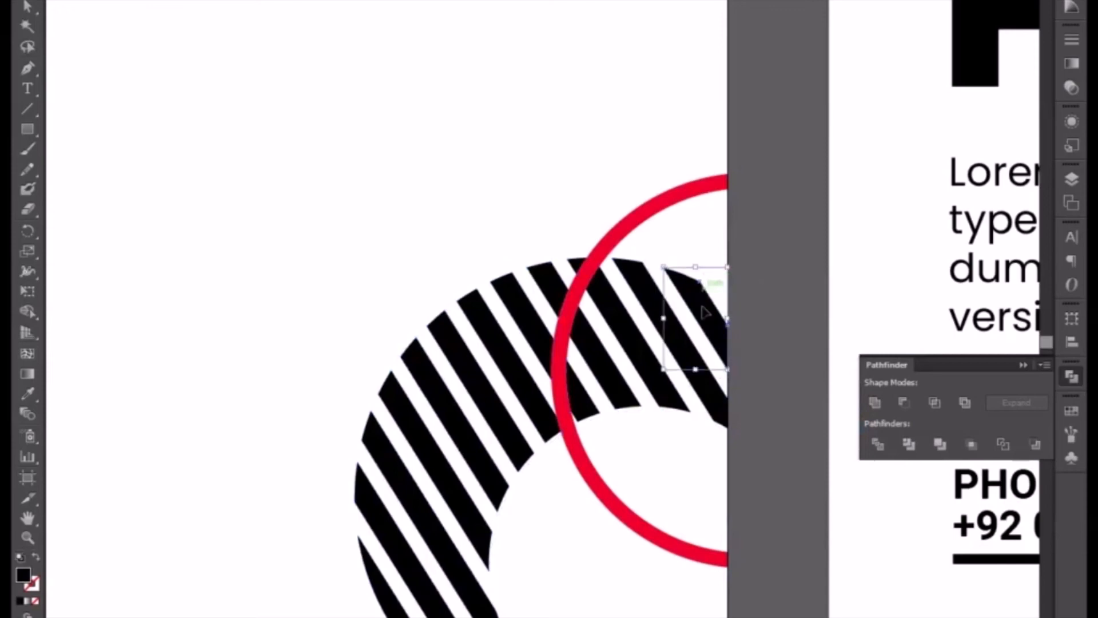
left_click(661, 513)
Step: Move the Online Marketing logo into the banner's white area, scale it down and position it near the upper edge
left_click(396, 232)
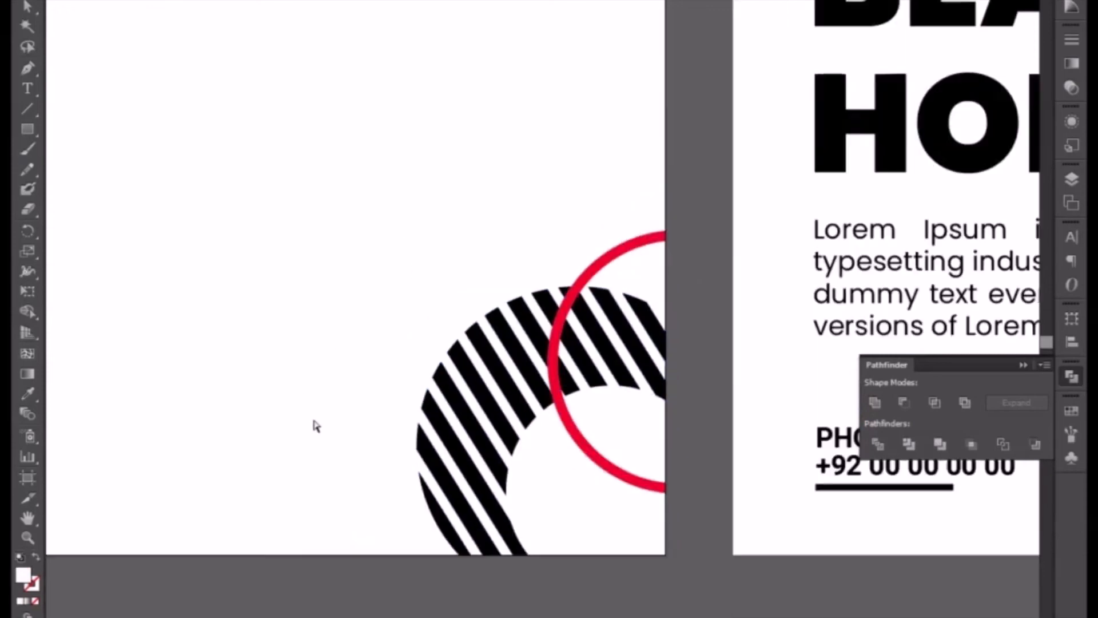
key("ctrl+minus")
left_click_drag(446, 457, 531, 562)
key("ctrl+minus")
key("ctrl+minus")
left_click_drag(517, 467, 602, 525)
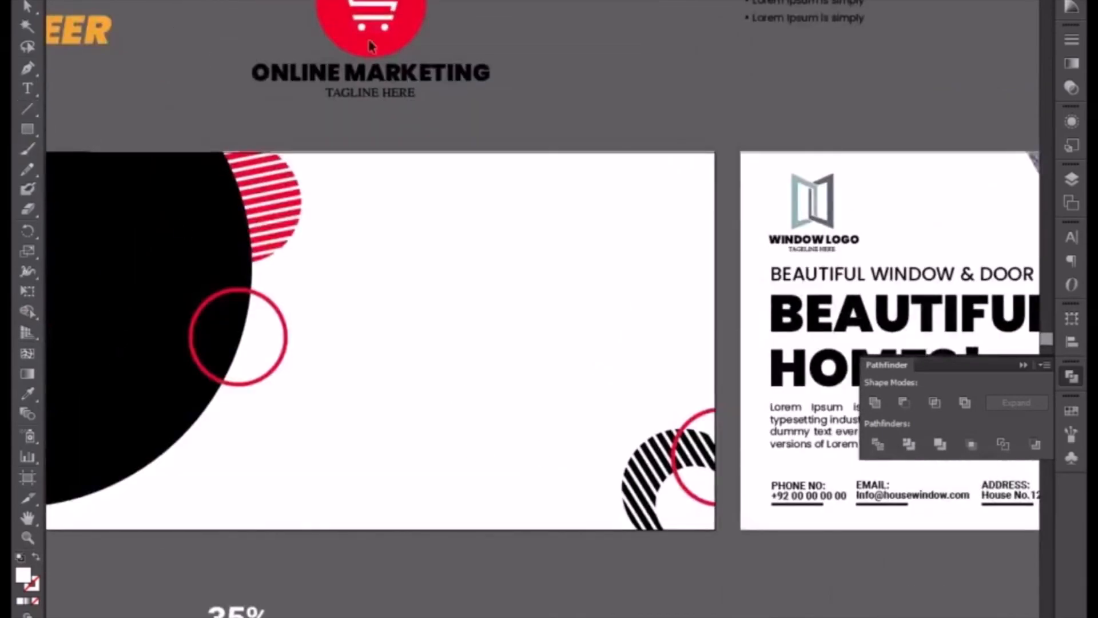
left_click_drag(370, 47, 583, 268)
left_click_drag(649, 177, 620, 208)
left_click_drag(543, 259, 535, 221)
left_click(535, 116)
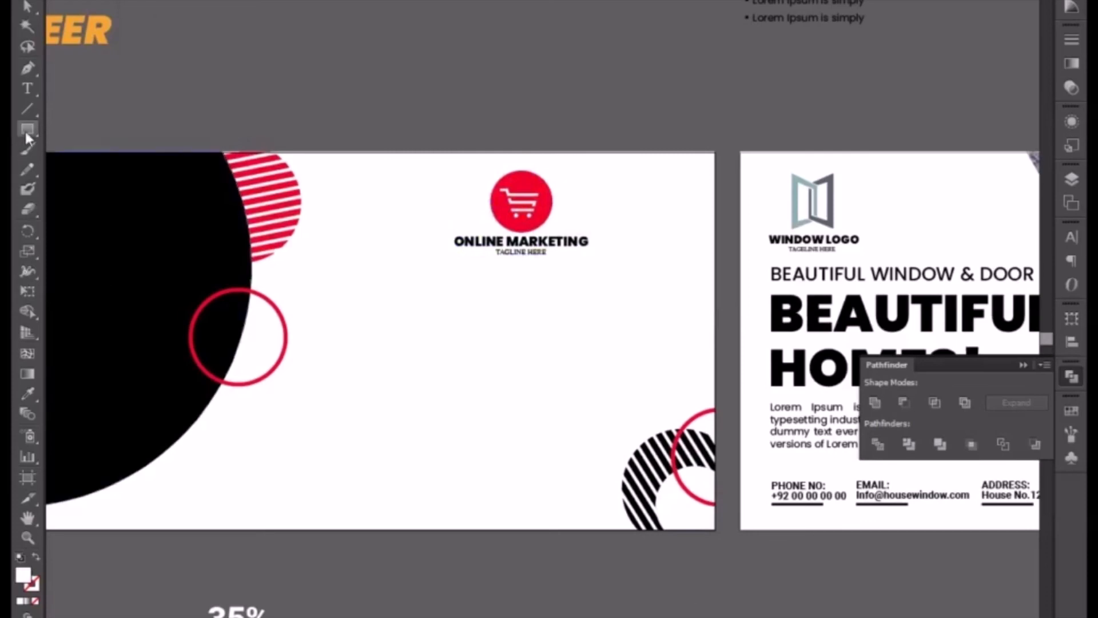
Step: Draw a circle in the banner's white area below the logo and fill it with the striped shape's red using the Eyedropper
left_click_drag(26, 133, 80, 165)
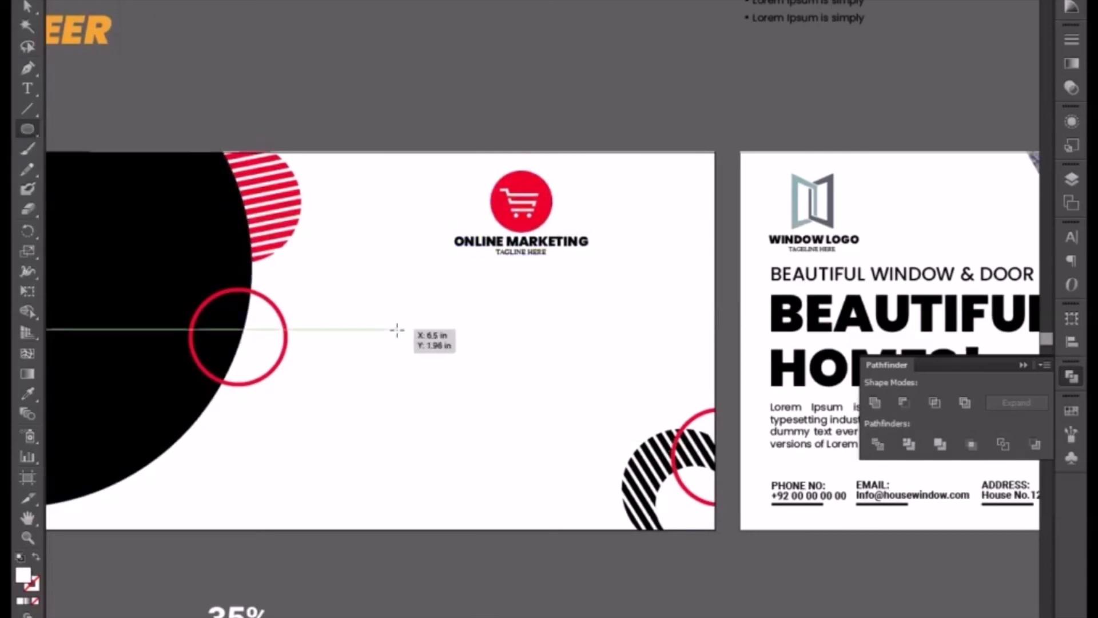
left_click_drag(397, 330, 552, 440)
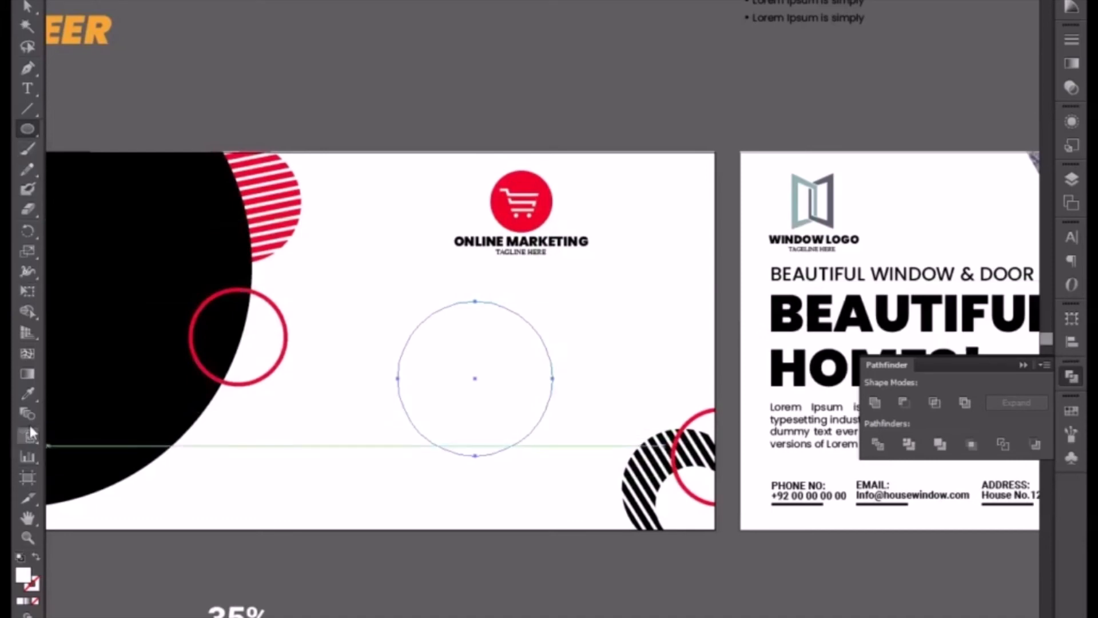
left_click(28, 393)
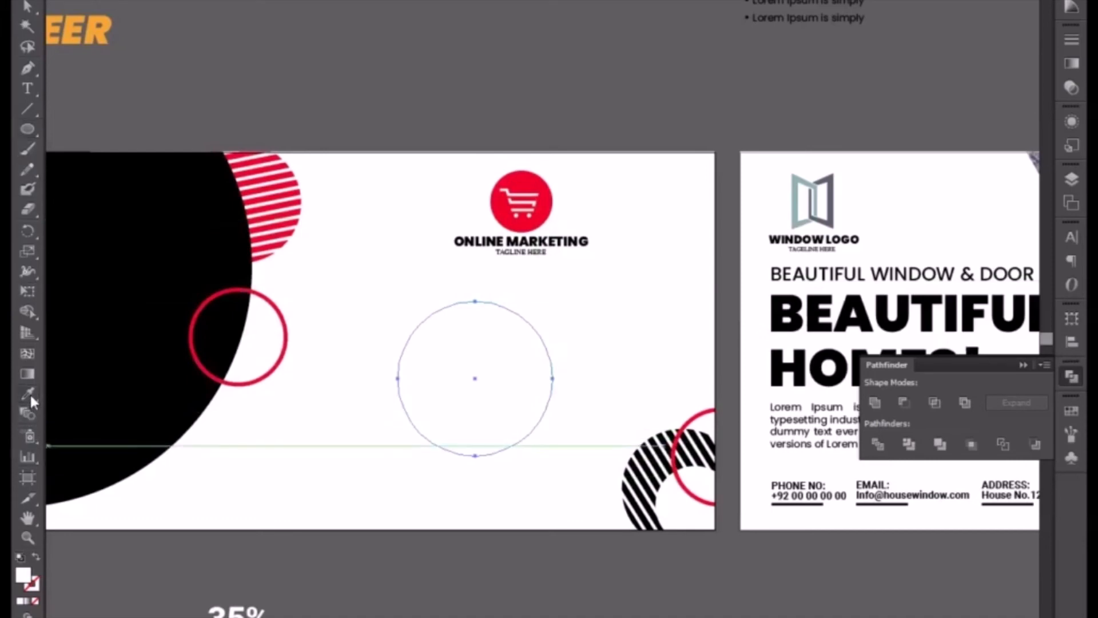
left_click(280, 213)
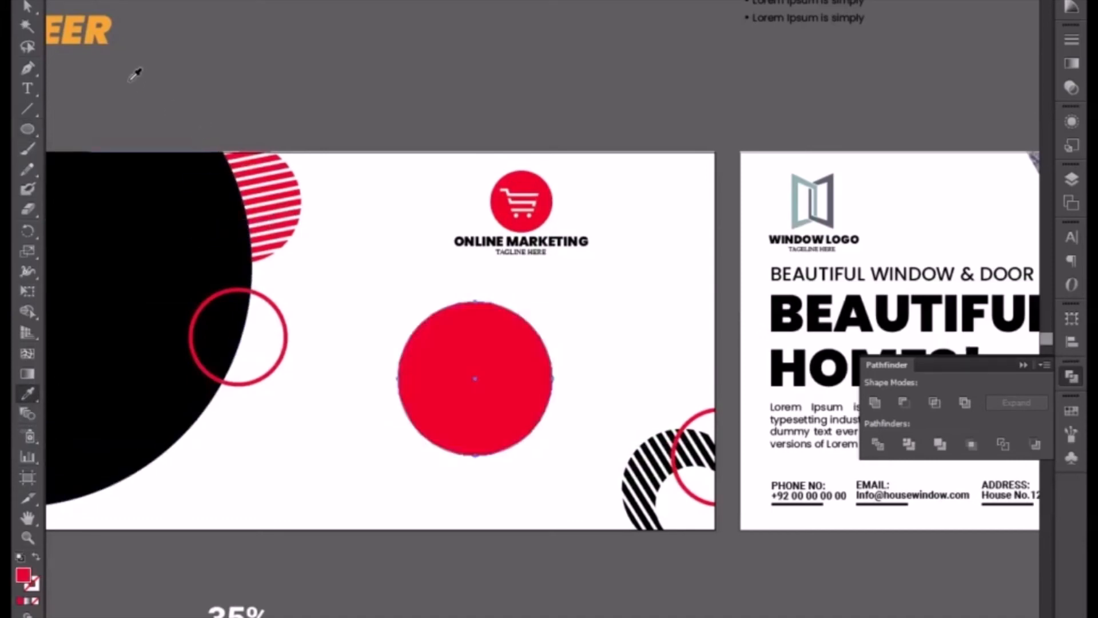
left_click(26, 6)
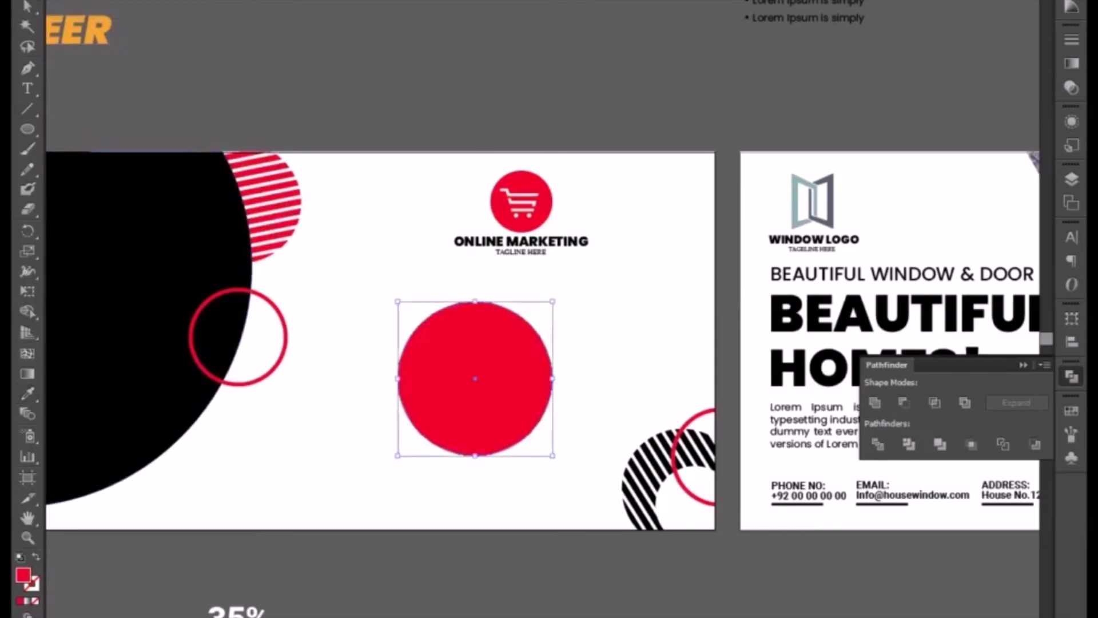
left_click(403, 310)
Step: Duplicate the "BEAUTIFUL WINDOW & DOOR FOR" line and the "BEAUTIFUL HOMES!" heading from the window banner to the space above the red banner
left_click_drag(409, 189, 423, 233)
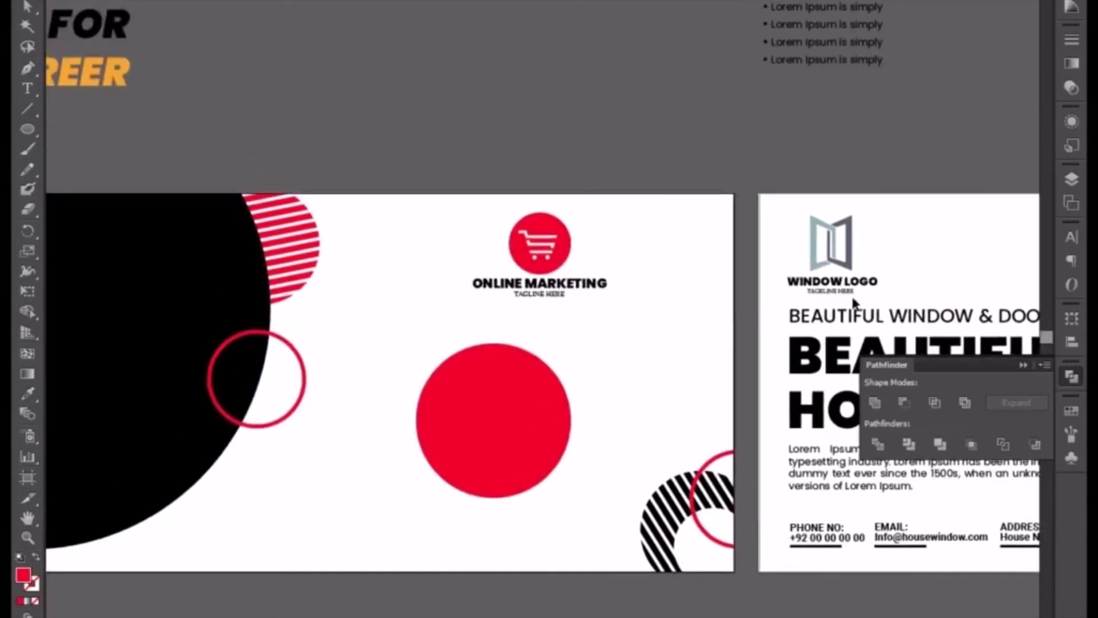
left_click(897, 318)
left_click_drag(905, 317, 815, 288)
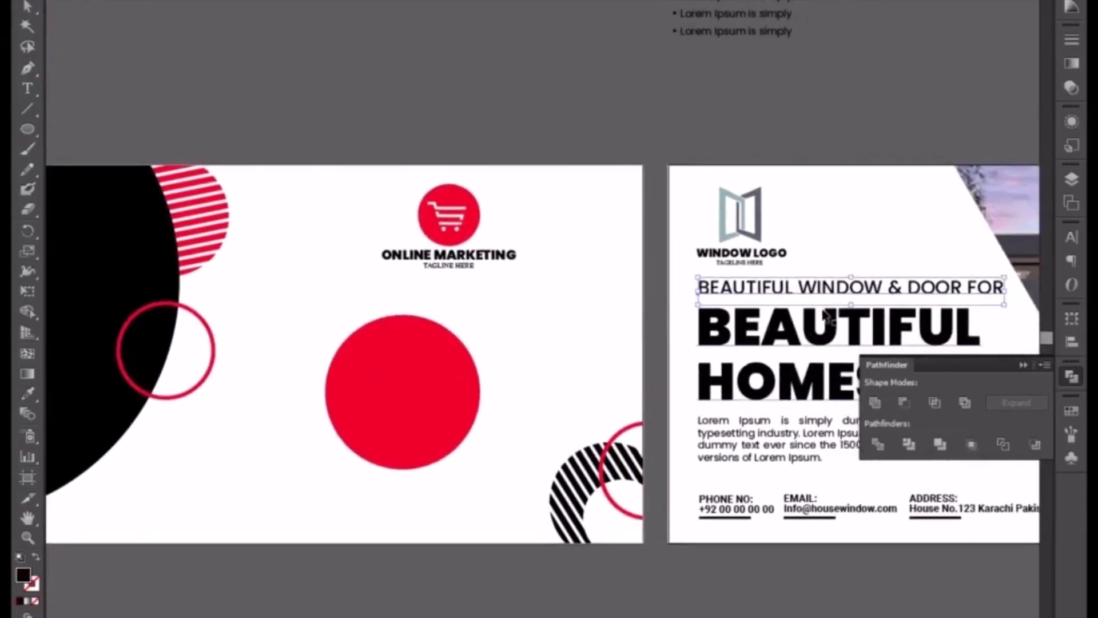
left_click(826, 324, "shift")
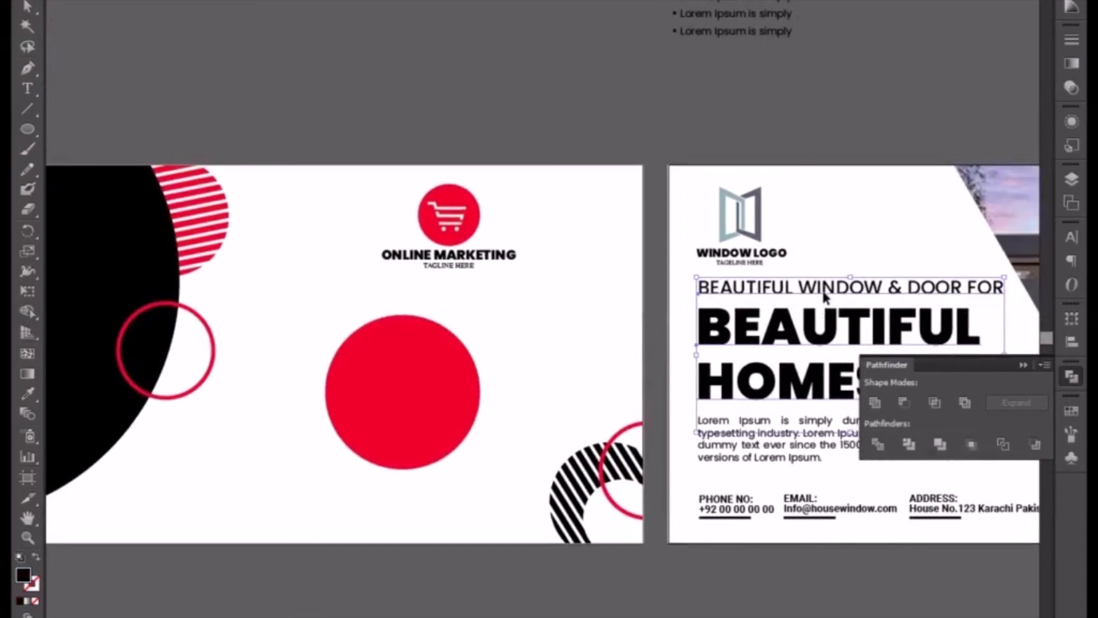
left_click_drag(824, 296, 386, 26)
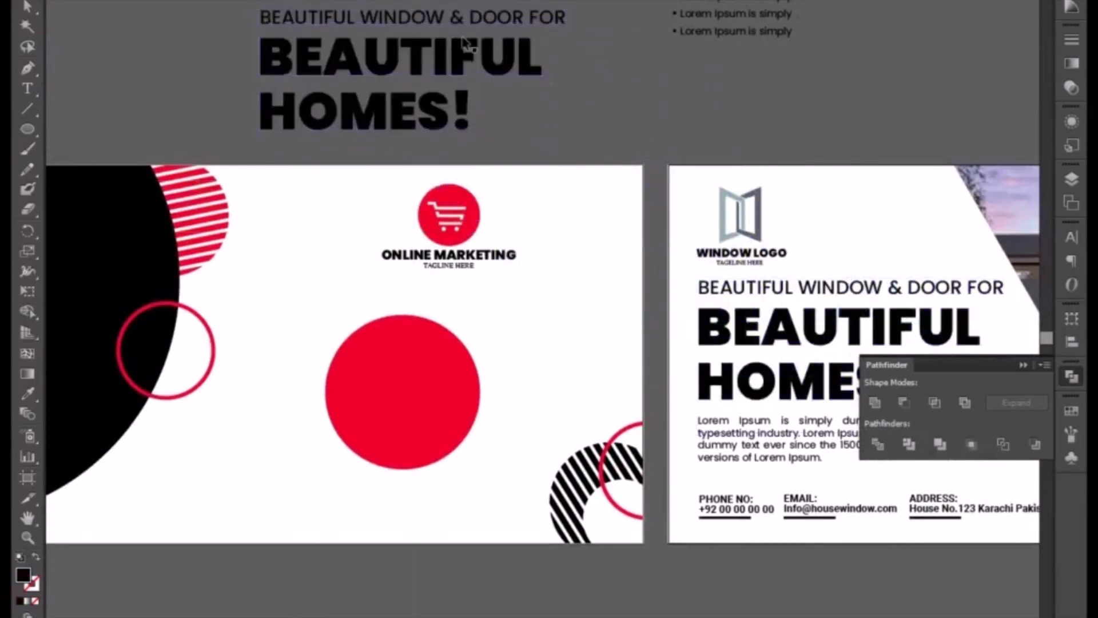
Step: Replace the copied "BEAUTIFUL WINDOW & DOOR FOR" line with "SPECIAL OFFER"
double_click(446, 10)
triple_click(446, 10)
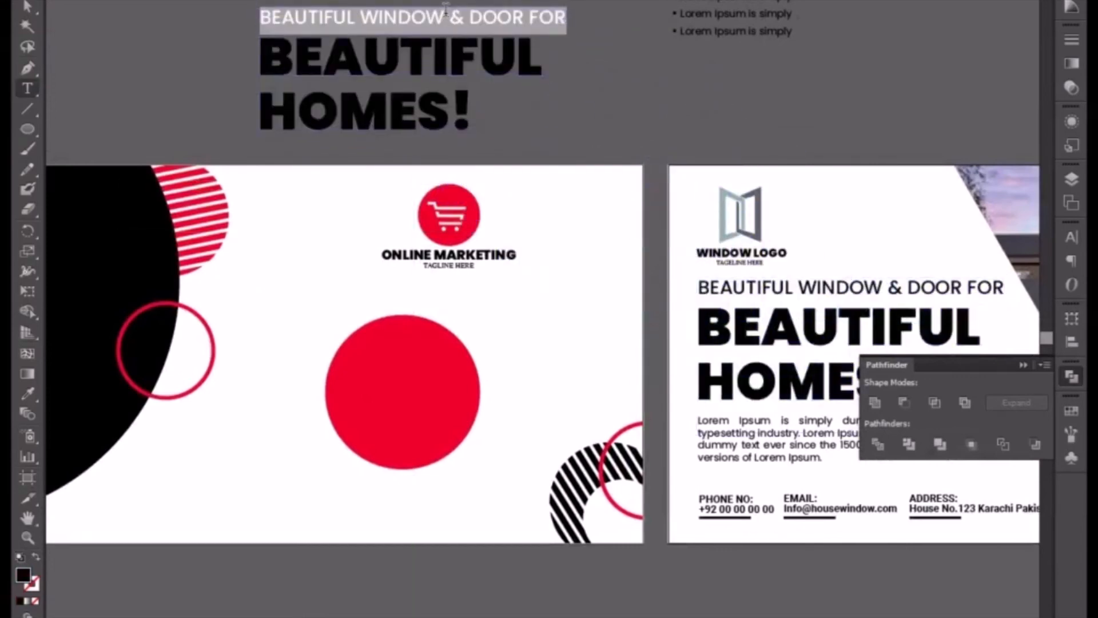
type("SPE")
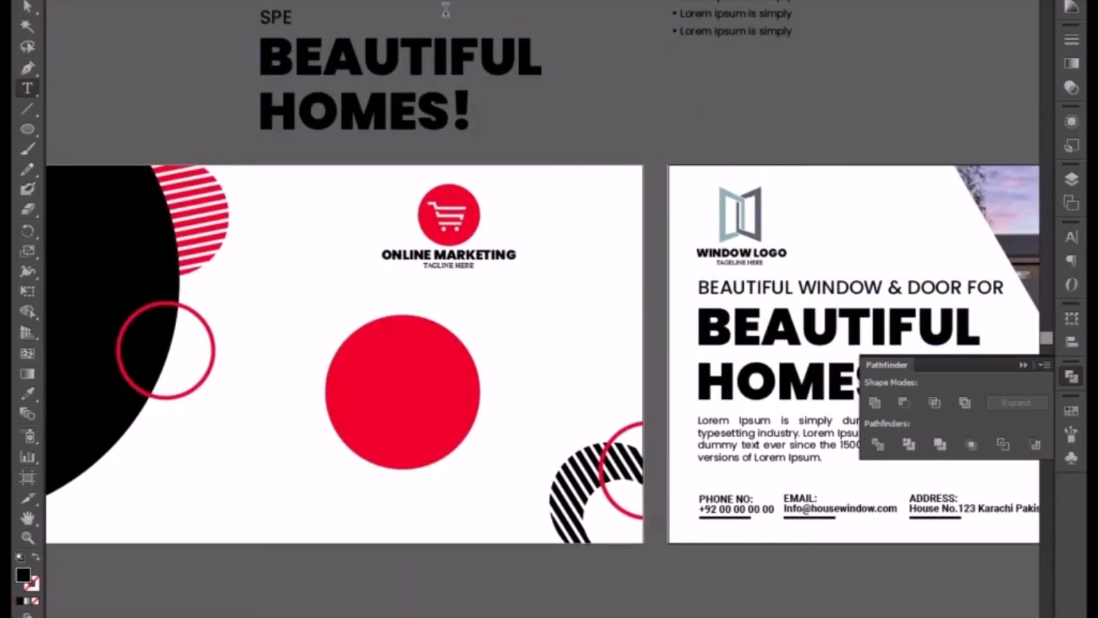
type("CIAL OFFER")
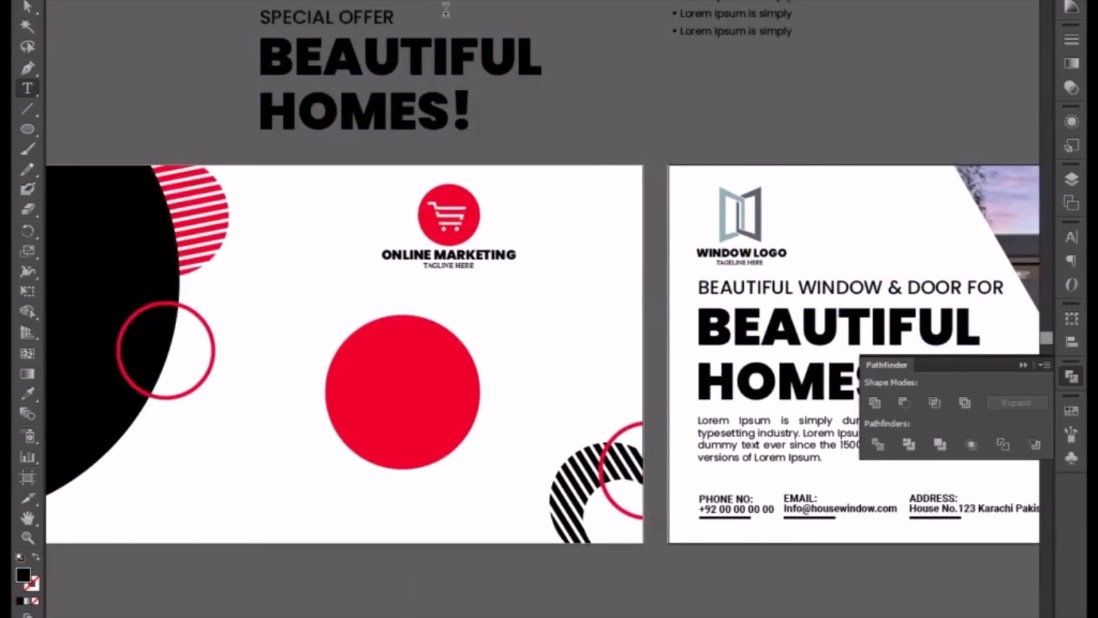
left_click(28, 7)
Step: Move the "SPECIAL OFFER" text into the banner and shift the red circle so the two overlap at the circle's upper edge
left_click_drag(383, 25, 437, 310)
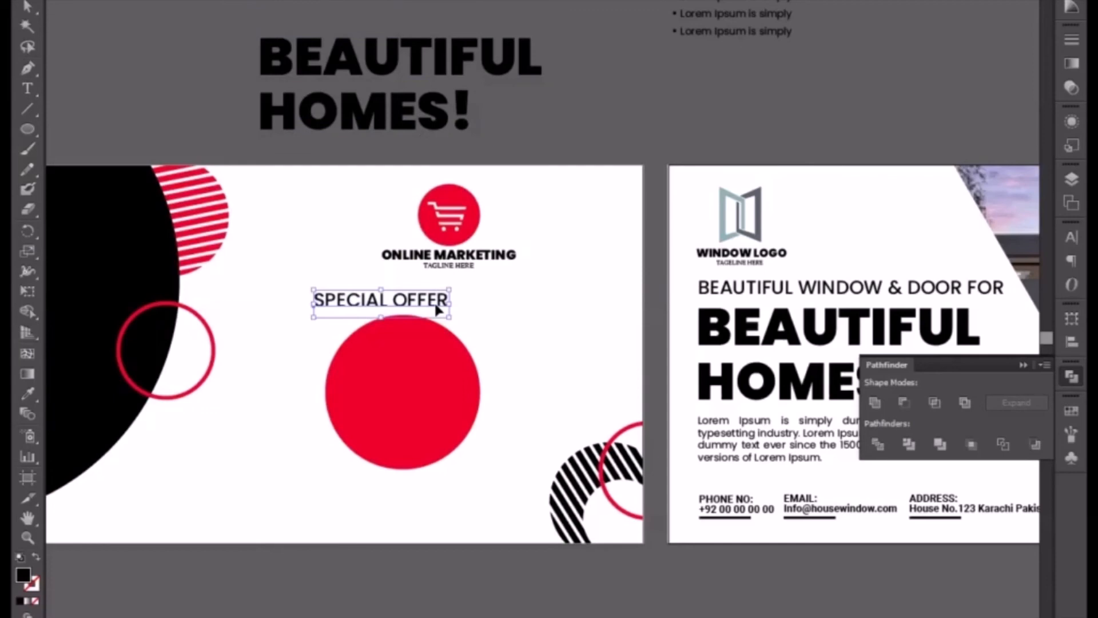
mouse_move(434, 426)
left_mouse_down()
mouse_move(446, 413)
mouse_move(448, 426)
left_mouse_up()
left_click_drag(355, 307, 362, 316)
Step: Arrange the red circle behind the "SPECIAL OFFER" text
left_click(395, 375)
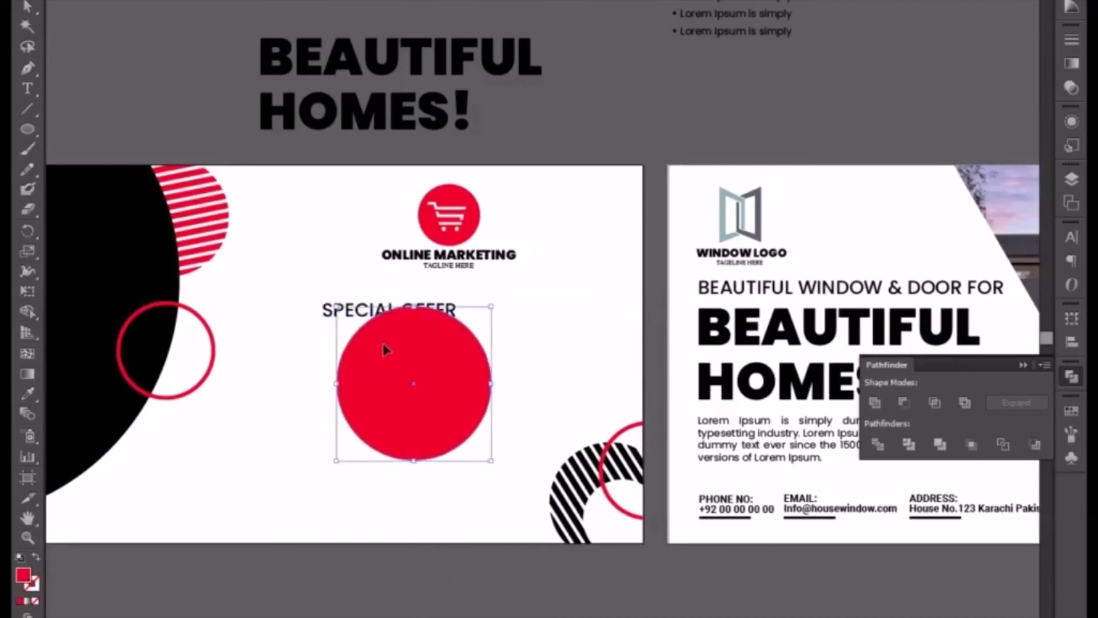
right_click(392, 403)
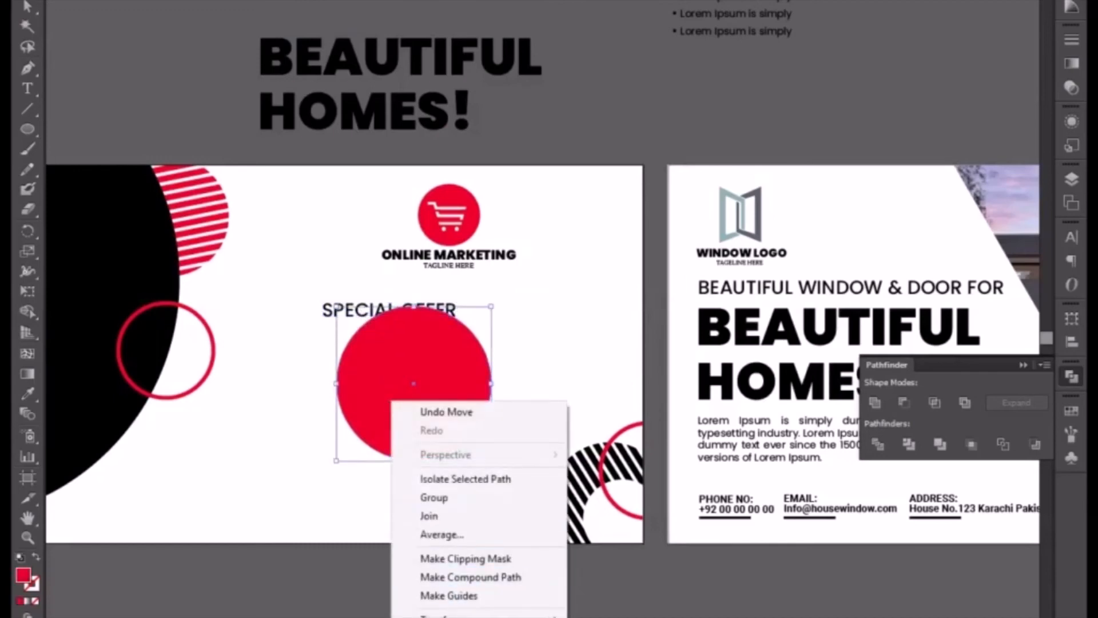
left_click(601, 617)
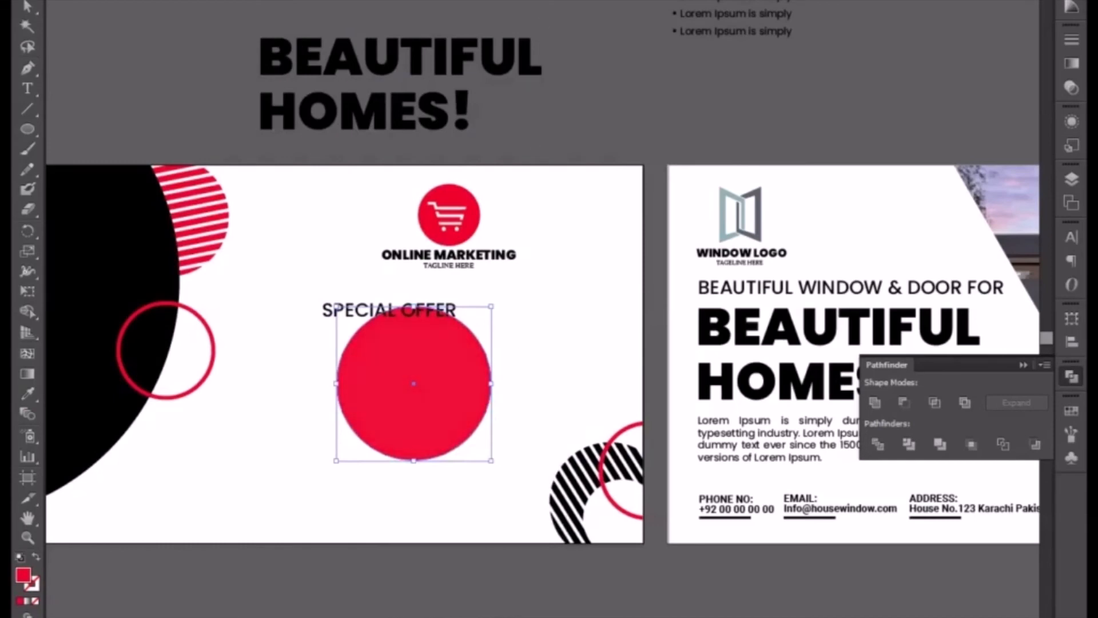
Step: Lower the red circle's opacity to a lighter translucent red
key("Down")
key("Down")
key("Down")
key("Down")
key("Down")
key("Down")
key("Down")
key("Down")
key("Down")
key("Down")
key("Down")
key("Down")
key("Down")
key("Down")
key("Down")
key("Down")
key("Down")
key("Down")
key("Down")
key("Down")
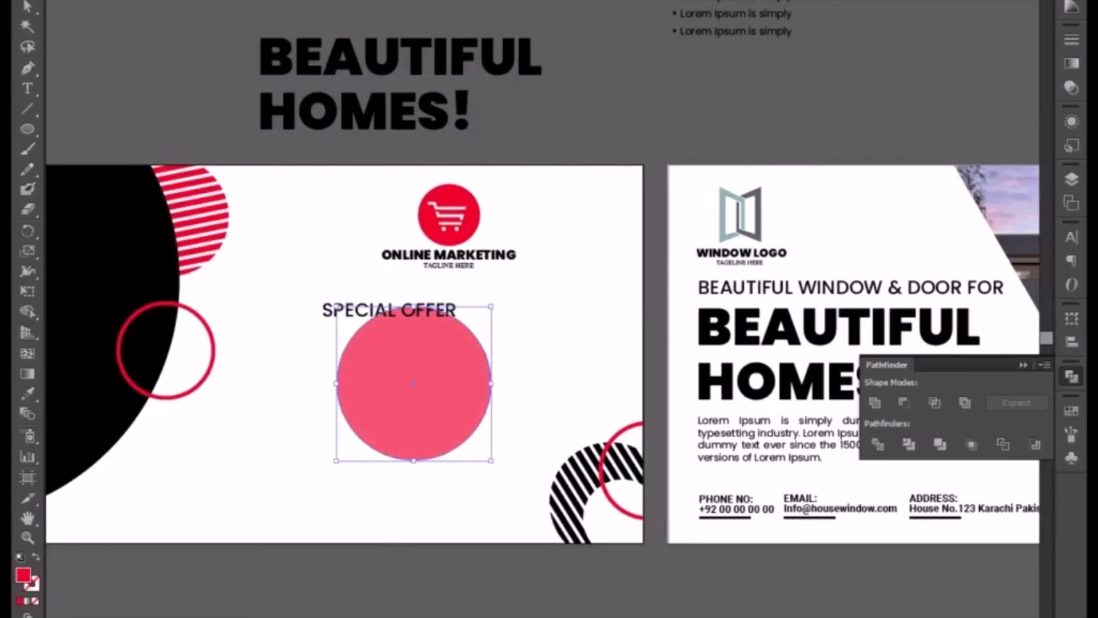
left_click(541, 347)
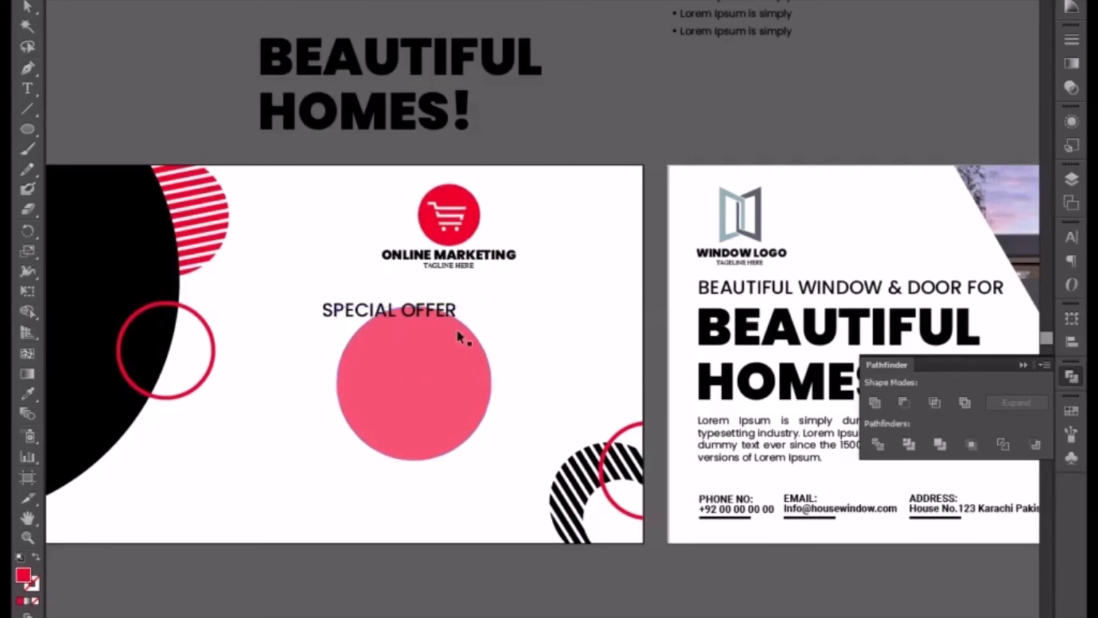
Step: Enlarge the "SPECIAL OFFER" text and reposition it and the circle so the text crosses the circle's upper left part
left_click_drag(356, 310, 303, 262)
left_click(536, 332)
left_click(341, 309)
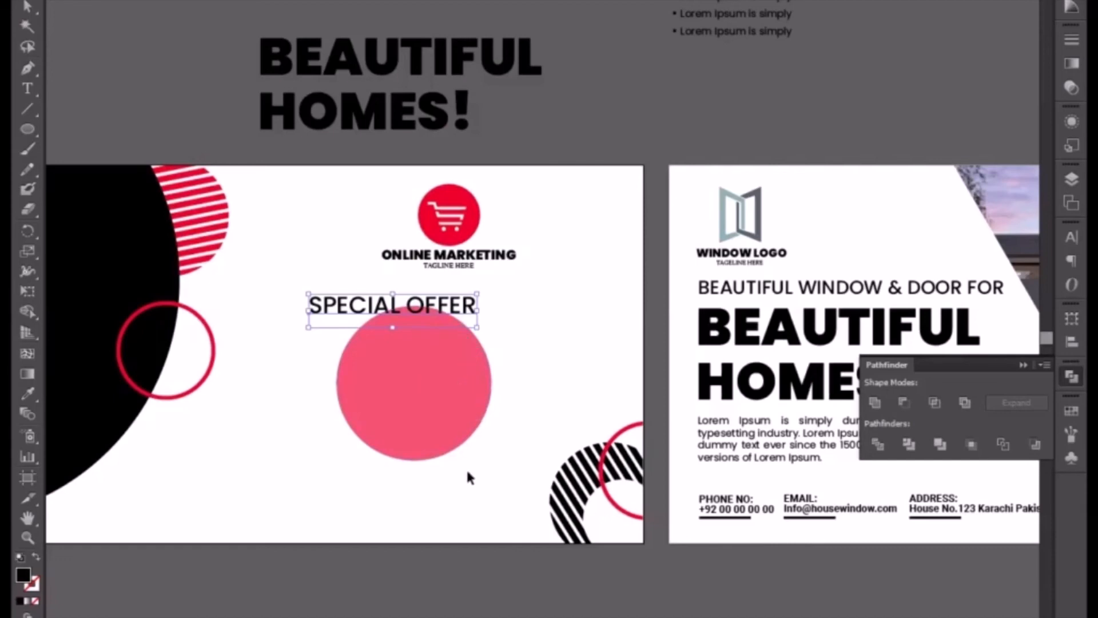
left_click_drag(365, 305, 361, 326)
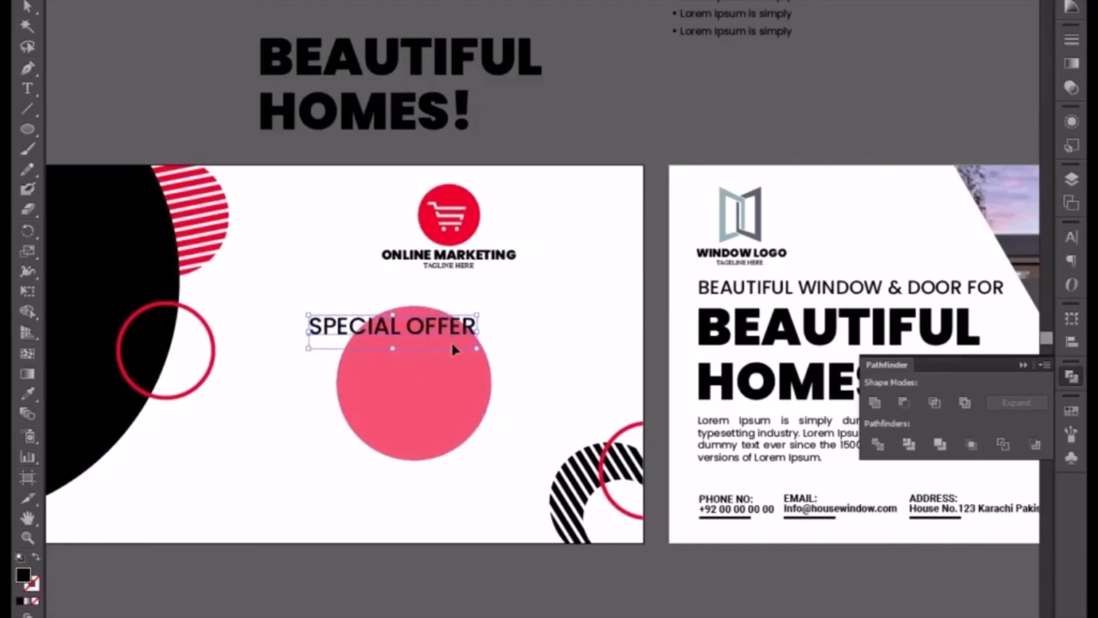
left_click(438, 403)
mouse_move(439, 402)
left_mouse_down()
mouse_move(456, 393)
mouse_move(454, 404)
left_mouse_up()
left_click(324, 388)
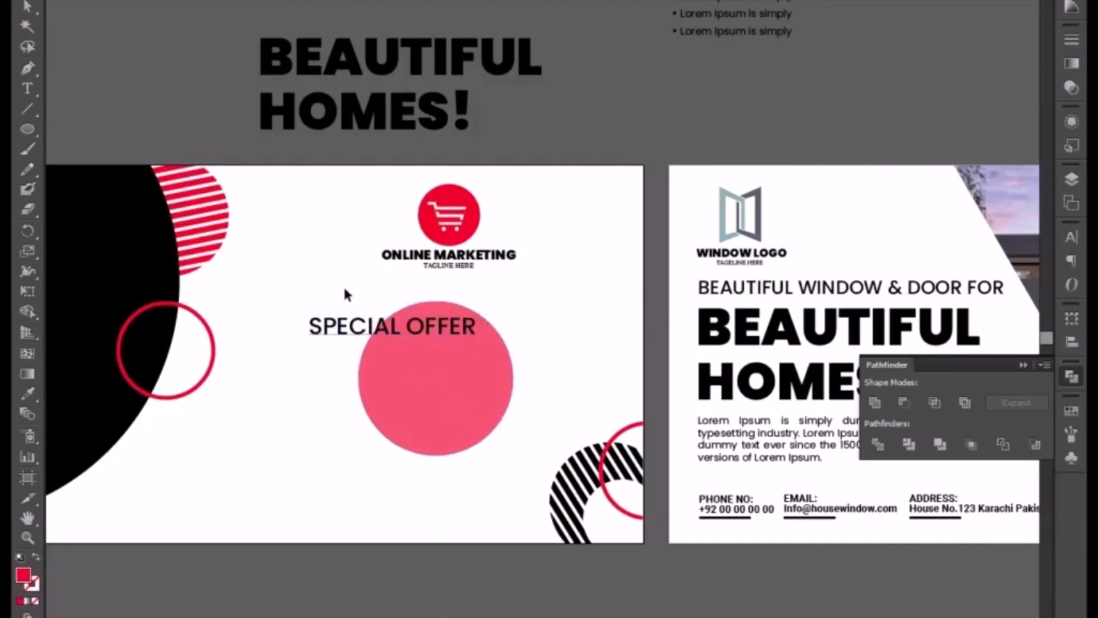
Step: Replace the copied "BEAUTIFUL HOMES!" heading with "SALE"
left_click(358, 128)
triple_click(355, 121)
key("ctrl+a")
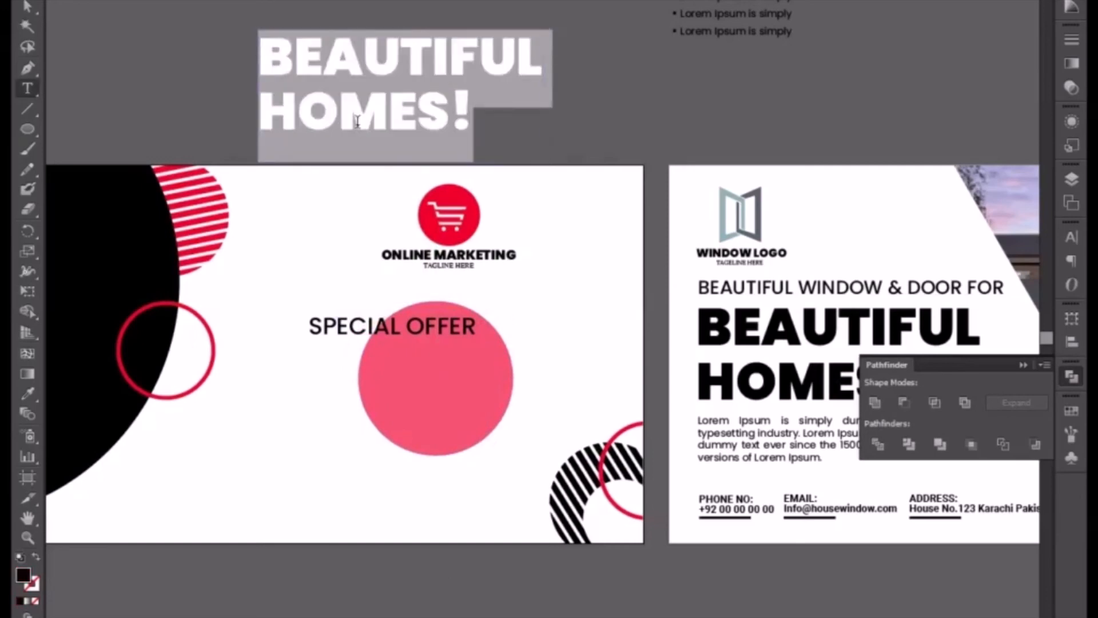
type("SAL")
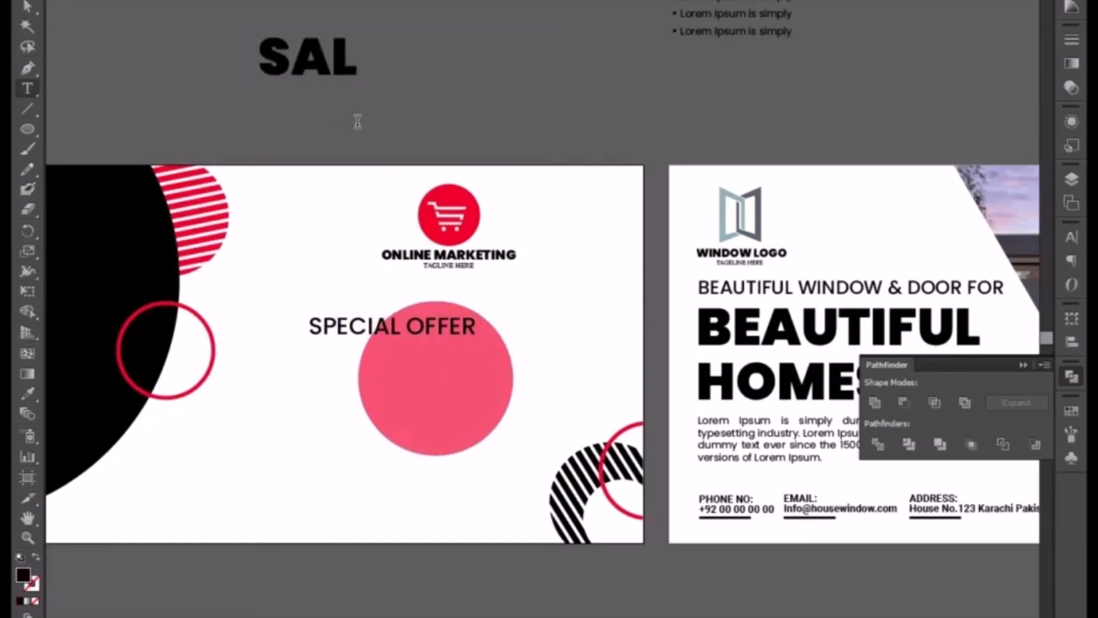
type("E")
key("Escape")
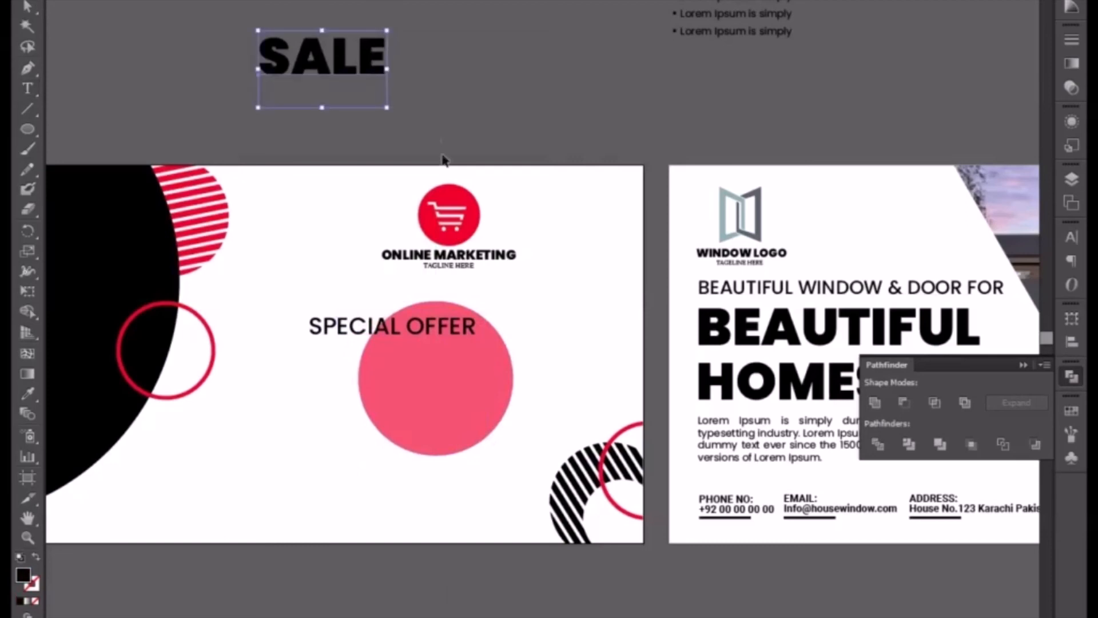
Step: Move the "SALE" heading over the translucent circle below "SPECIAL OFFER" and enlarge it to extend past both sides of the circle
left_click_drag(333, 56, 433, 380)
left_click_drag(489, 437, 566, 479)
left_click_drag(541, 421, 528, 401)
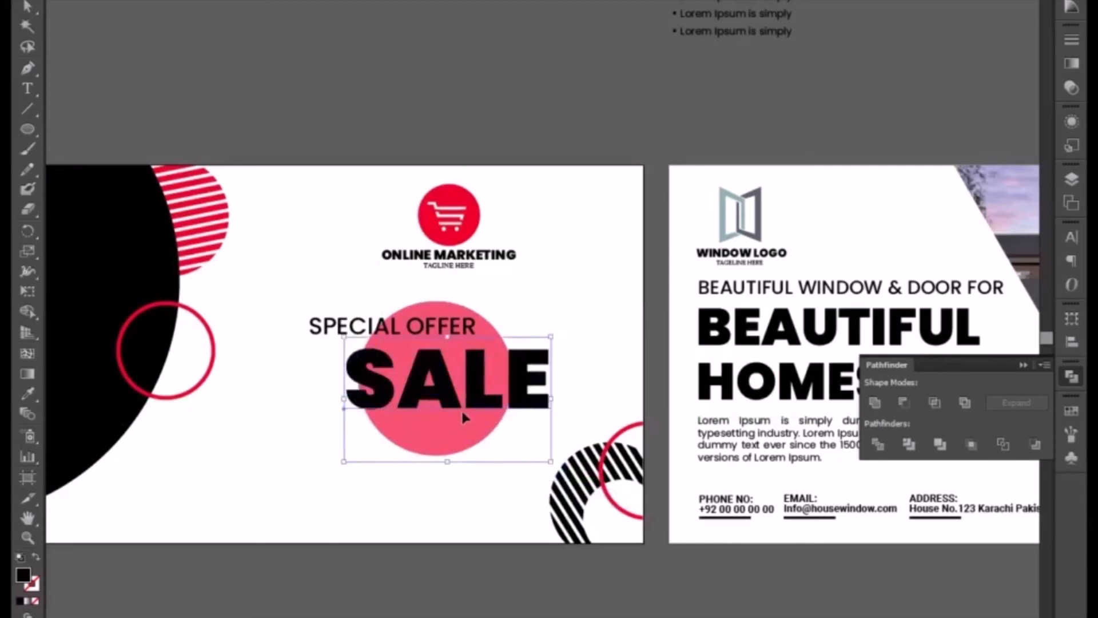
left_click_drag(343, 463, 280, 493)
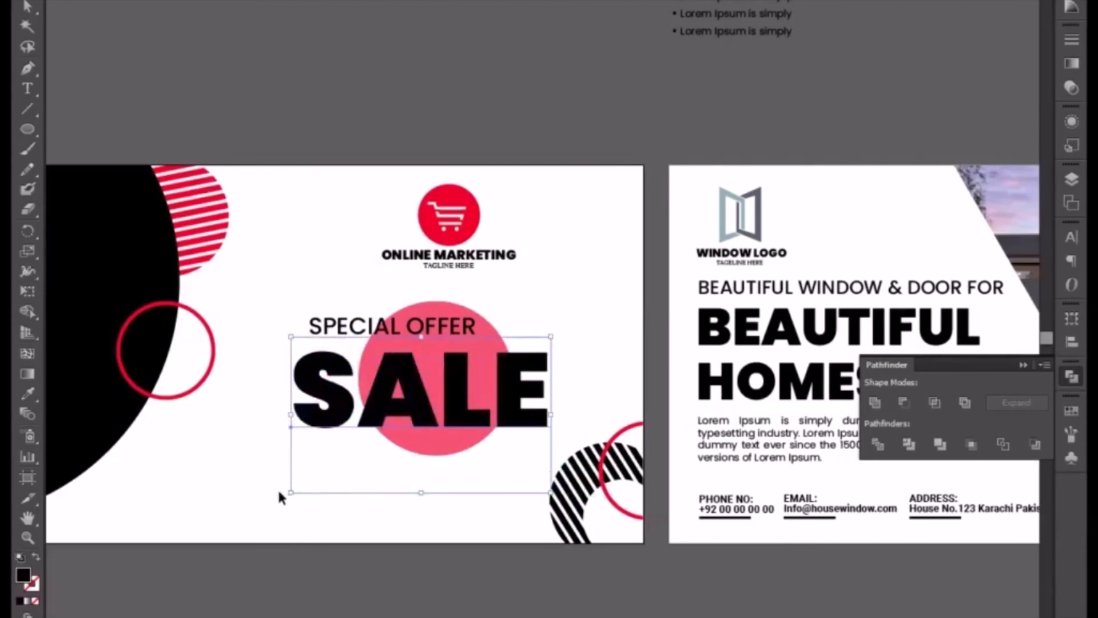
Step: Nudge the "SALE" heading right and slightly up so its left edge sits close to that of "SPECIAL OFFER"
key("Right")
key("Right")
key("Right")
key("Right")
key("Right")
key("Right")
key("Right")
key("Right")
key("Right")
key("Right")
key("Up")
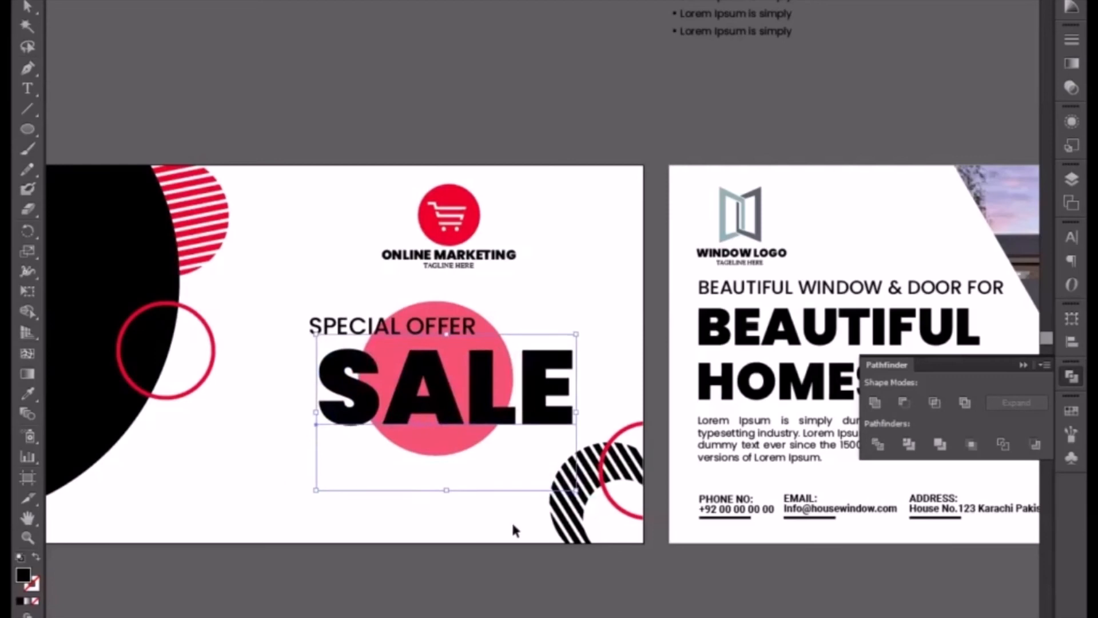
Step: Duplicate the "SPECIAL OFFER" text straight below the "SALE" heading and nudge the copy down clear of the circle
left_click(342, 320)
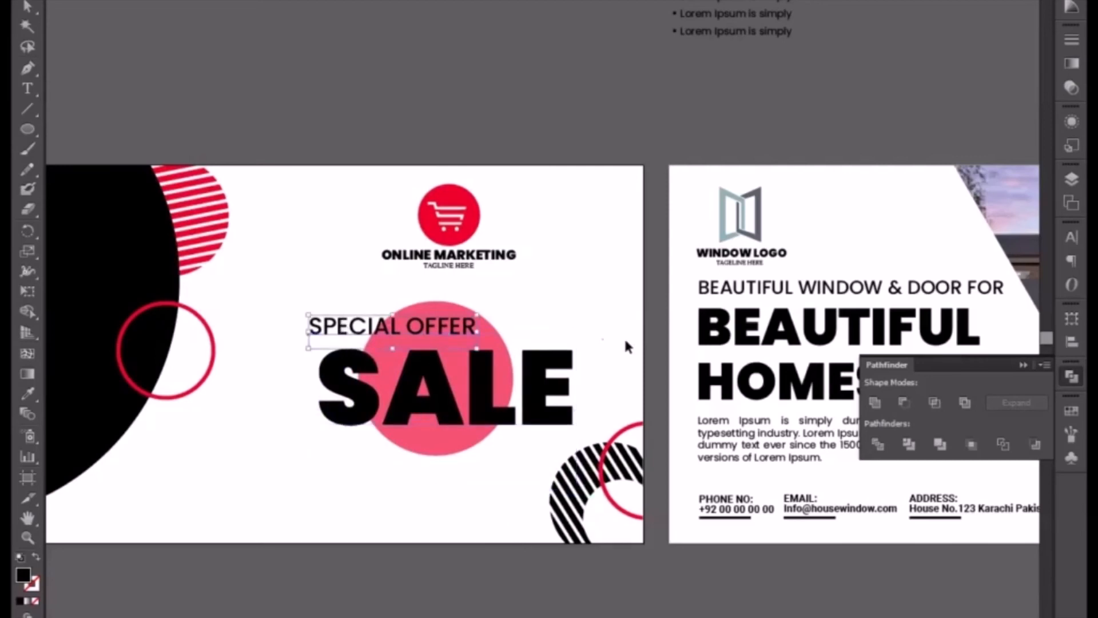
left_click(581, 325)
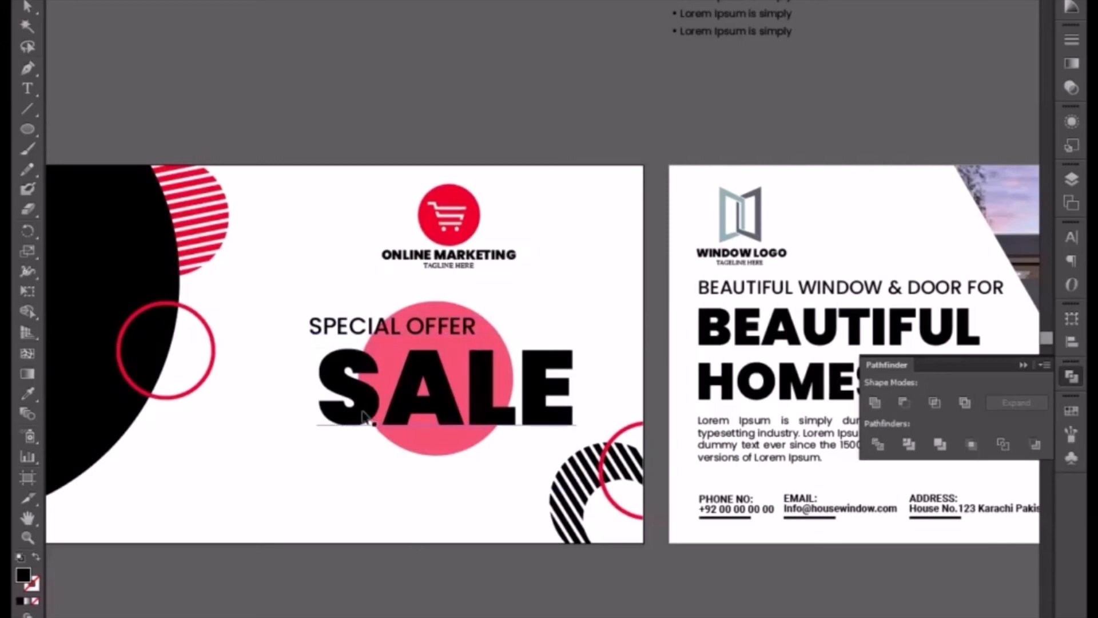
left_click_drag(341, 337, 342, 487)
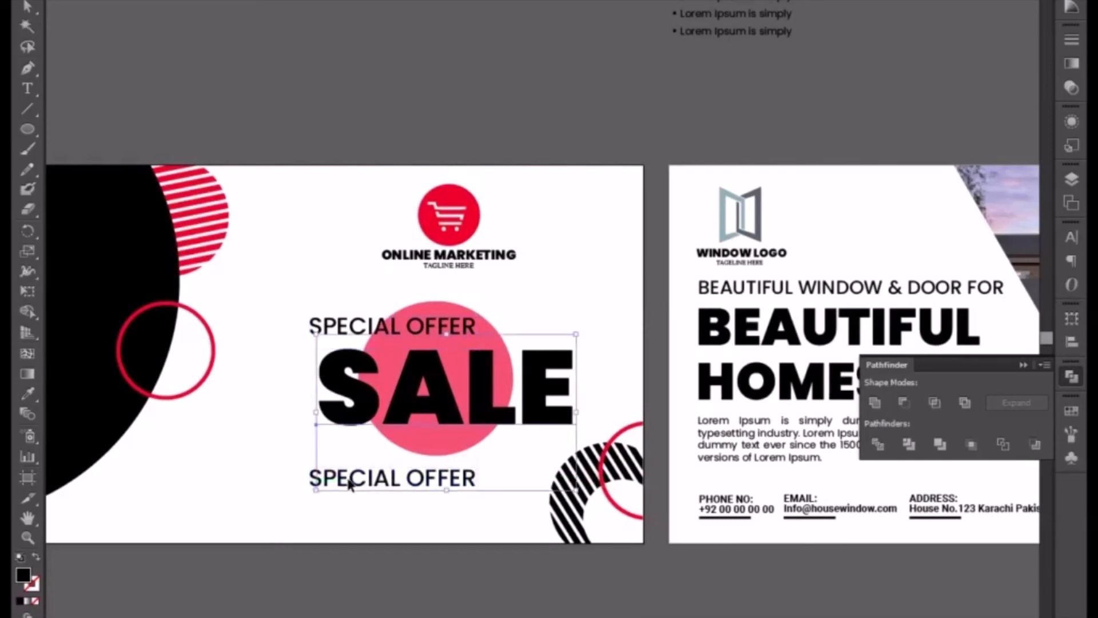
left_click(294, 486)
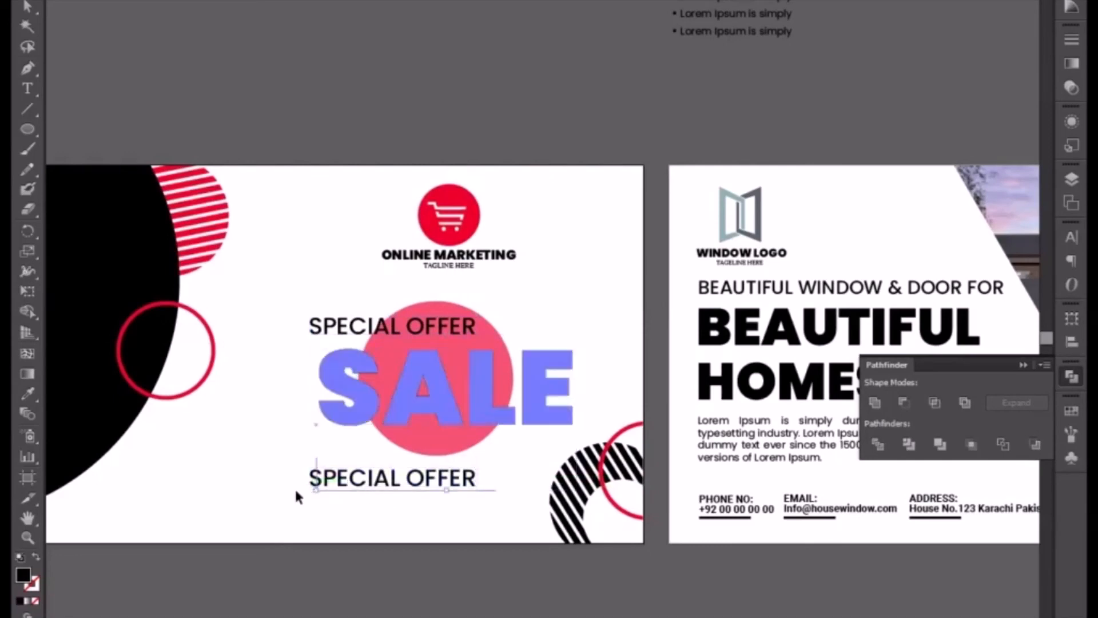
left_click_drag(273, 467, 328, 514)
left_click(332, 407, "shift")
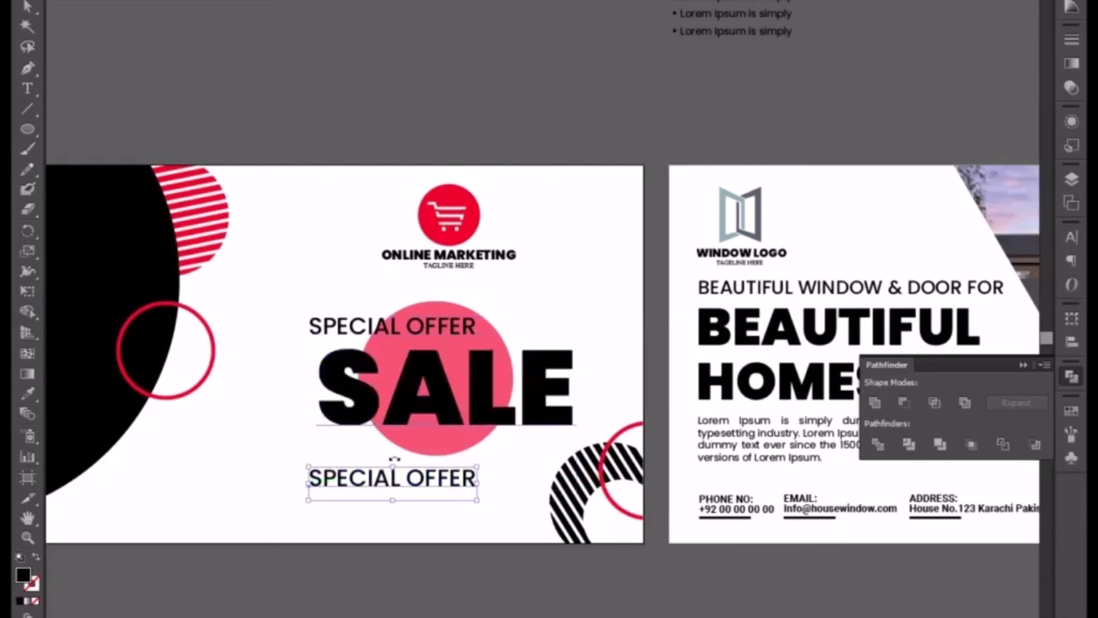
key("Down")
key("Down")
key("Down")
key("Down")
key("Down")
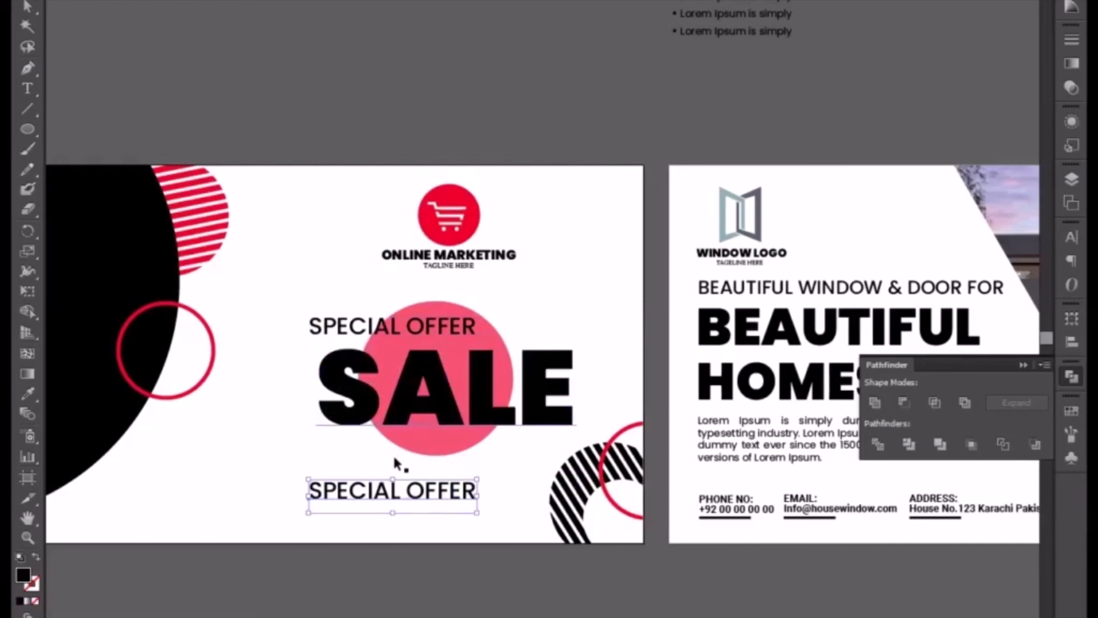
Step: Replace the duplicated "SPECIAL OFFER" text below "SALE" with "UPTO 50% OFF"
double_click(343, 491)
key("ctrl+a")
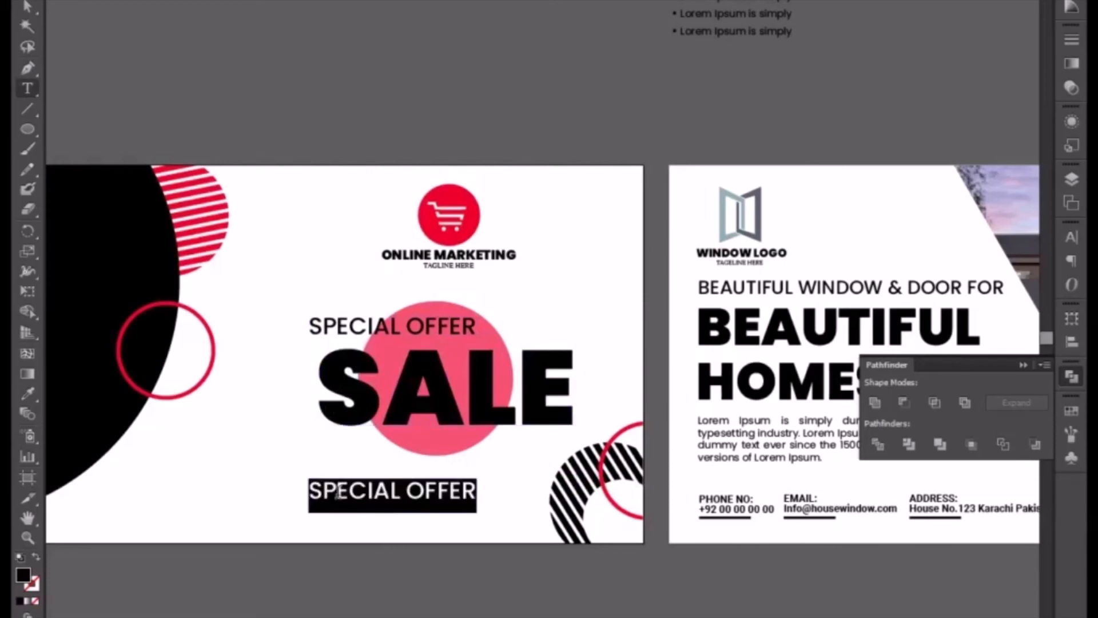
type("UPTO")
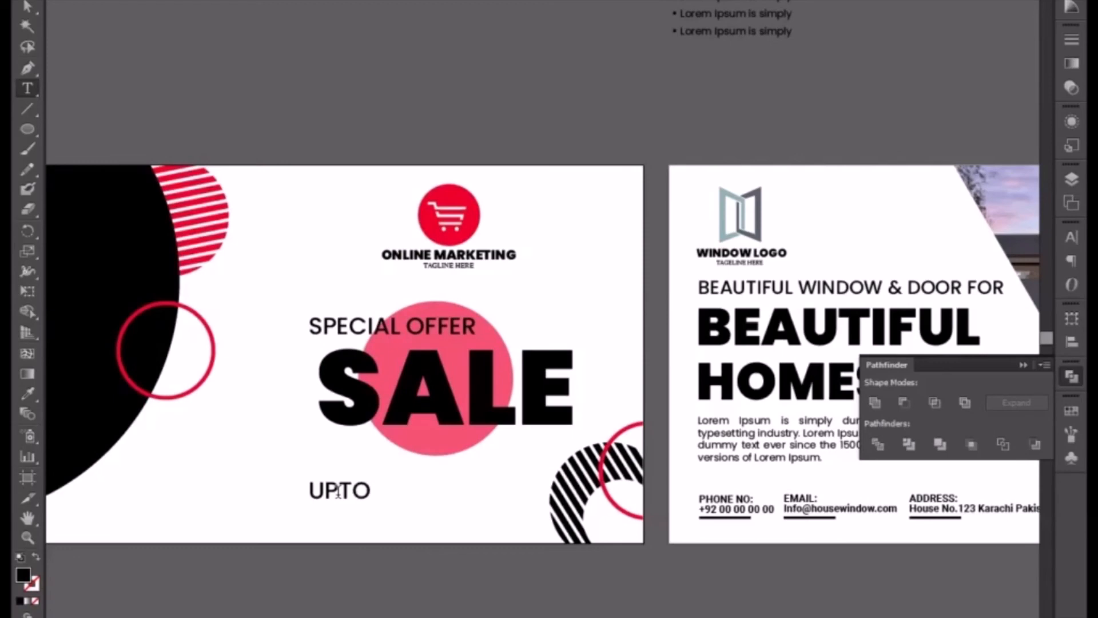
type(" 50%")
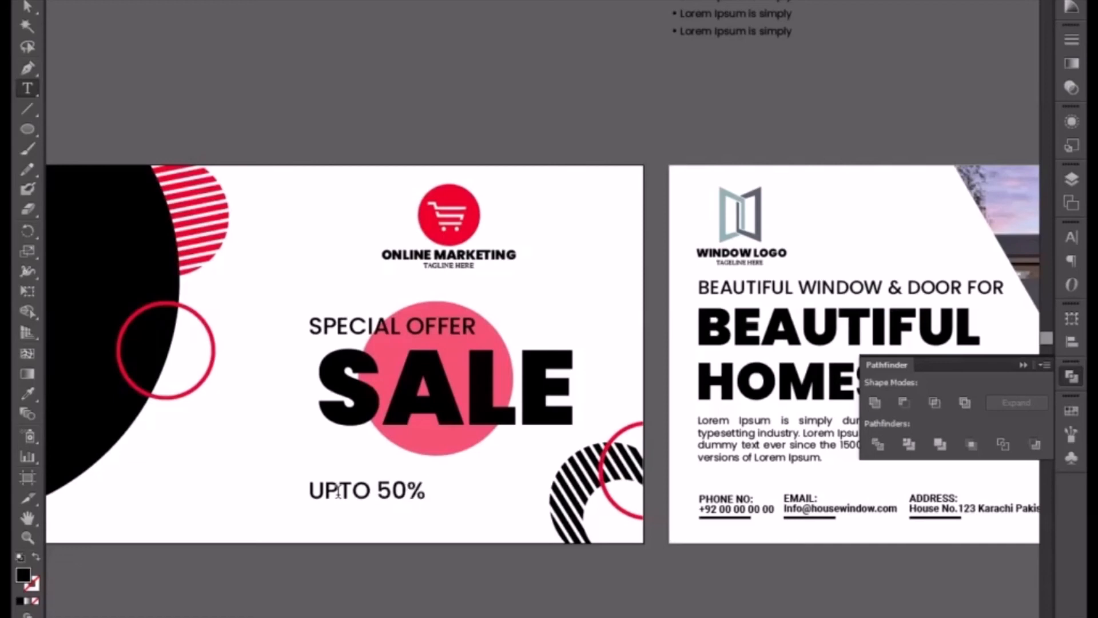
type(" OFF")
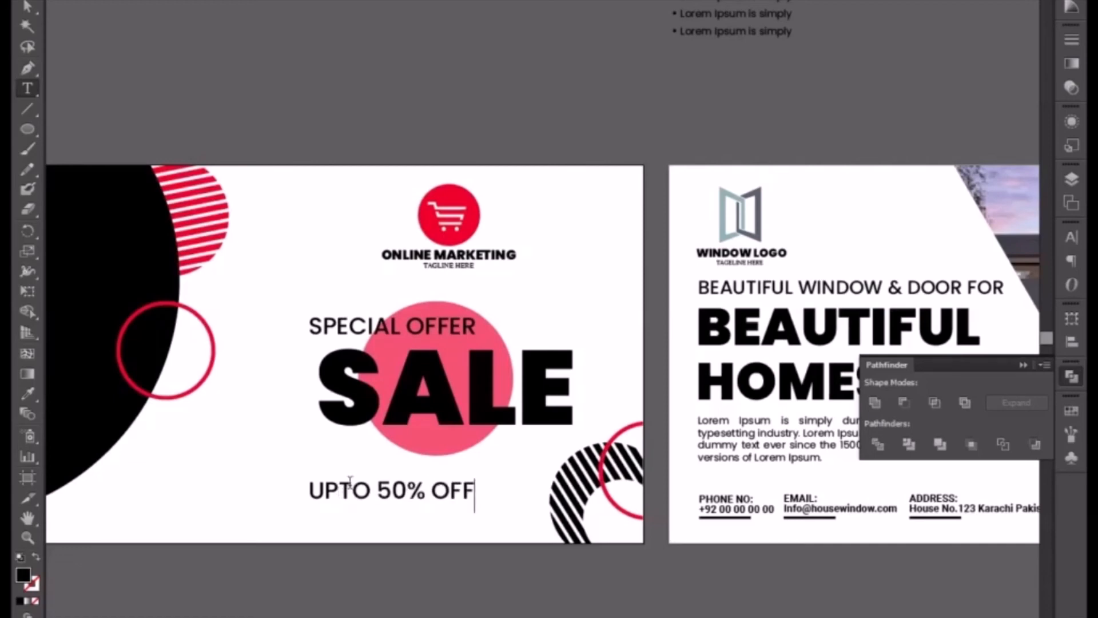
Step: Give "50%" in the discount line a much heavier font weight and enlarge it beyond the surrounding words
left_click_drag(372, 493, 423, 503)
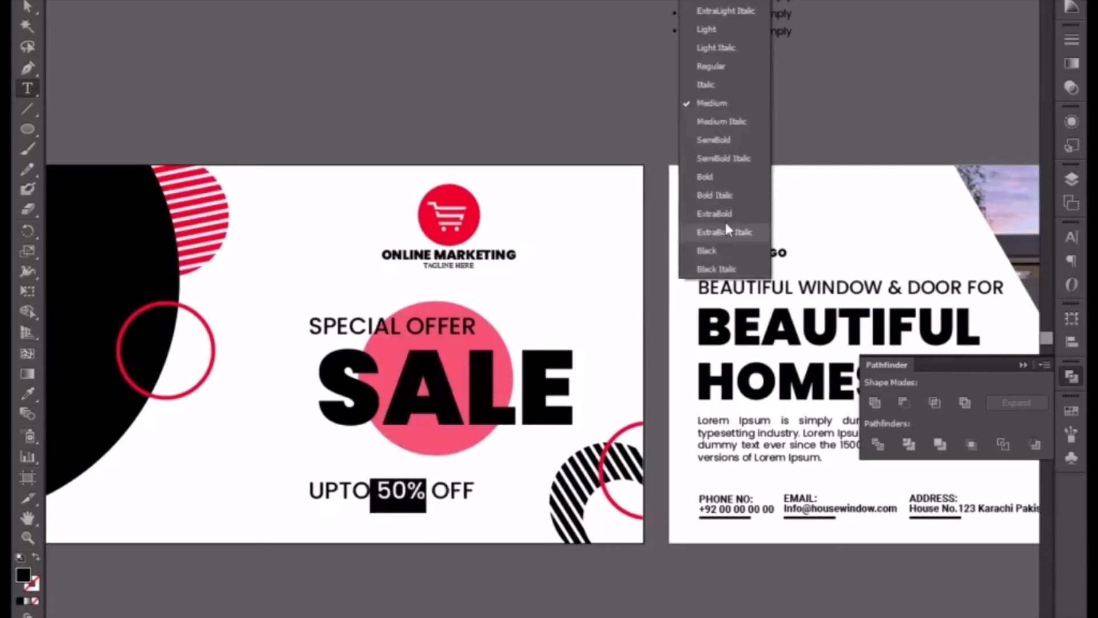
left_click(728, 248)
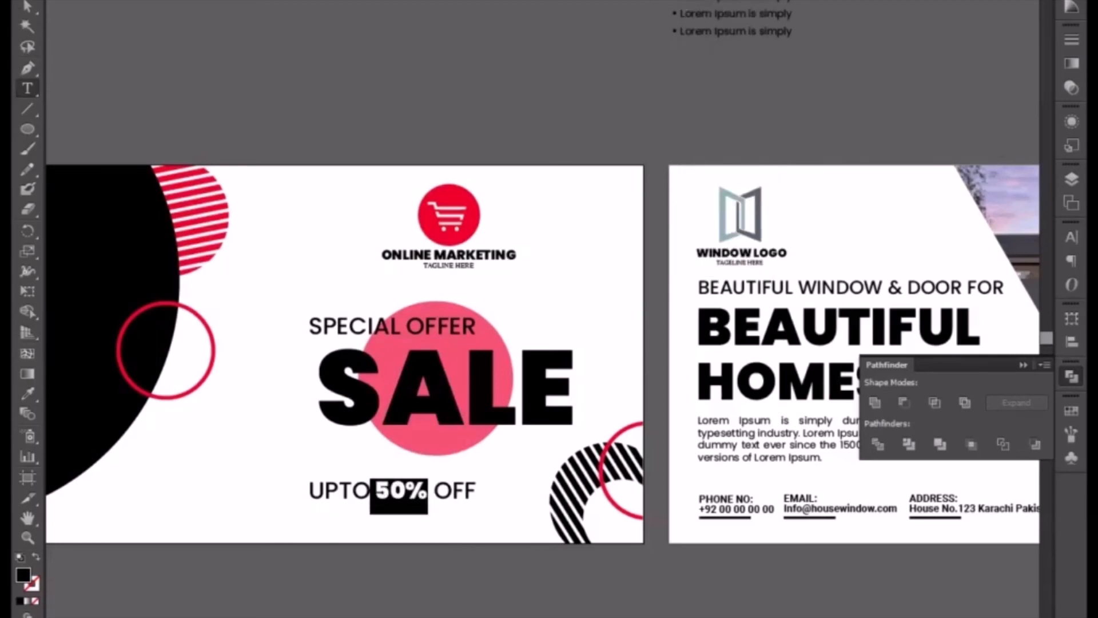
left_click(742, 211)
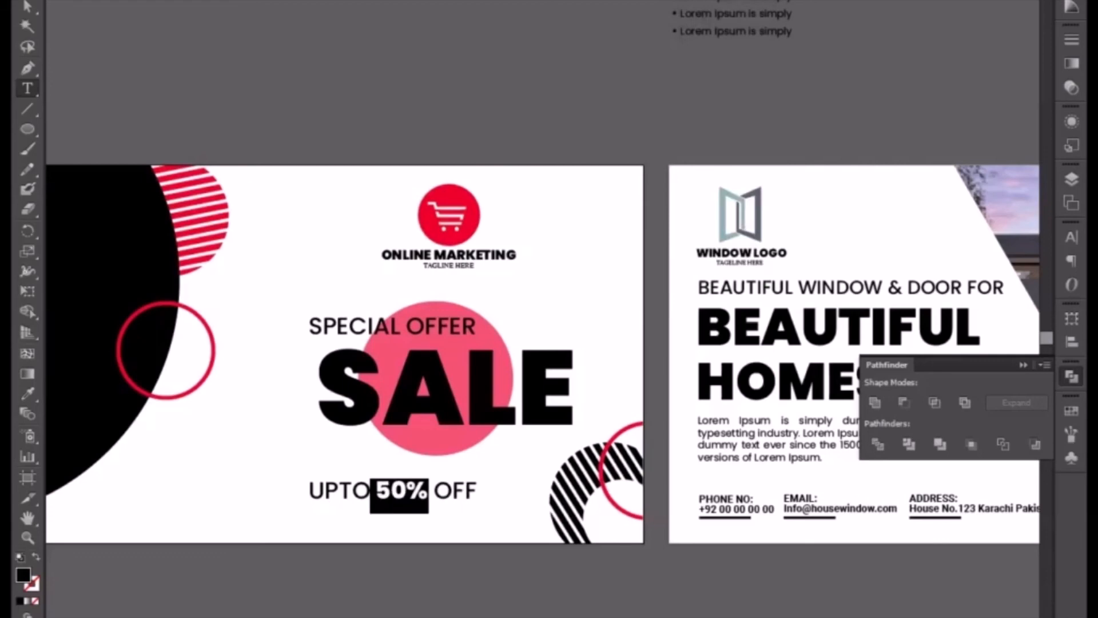
key("ctrl+shift+period")
key("ctrl+shift+period")
key("ctrl+shift+period")
key("ctrl+shift+period")
key("ctrl+shift+period")
key("ctrl+shift+period")
key("ctrl+shift+period")
key("ctrl+shift+period")
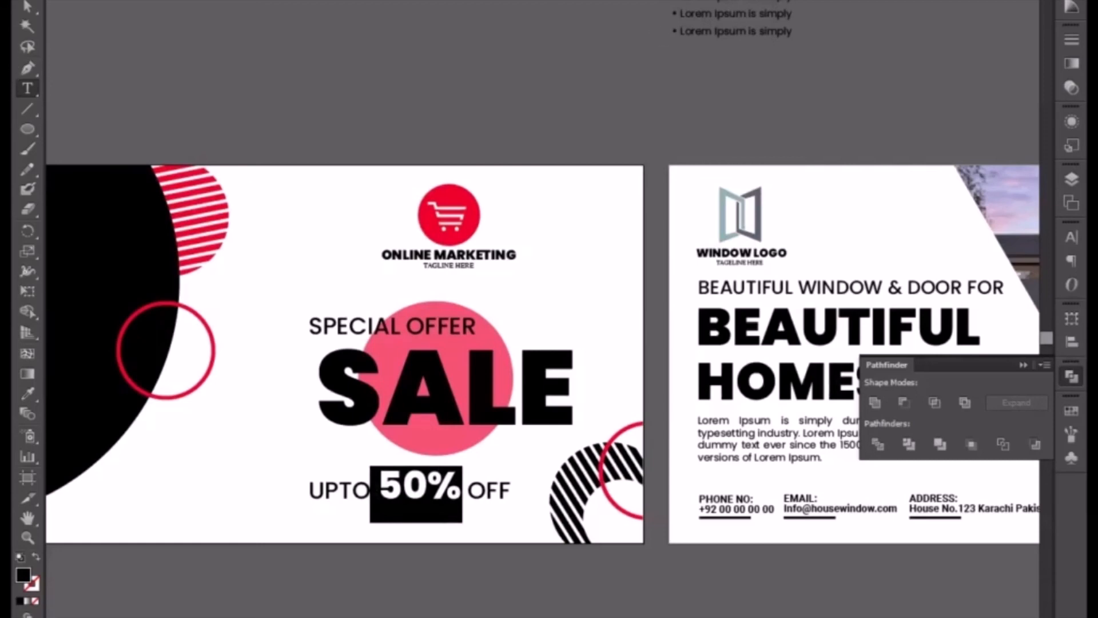
Step: Align the "UPTO 50% OFF" line with the left edge of "SALE" and enlarge it to reach almost to the striped ring
left_click(26, 6)
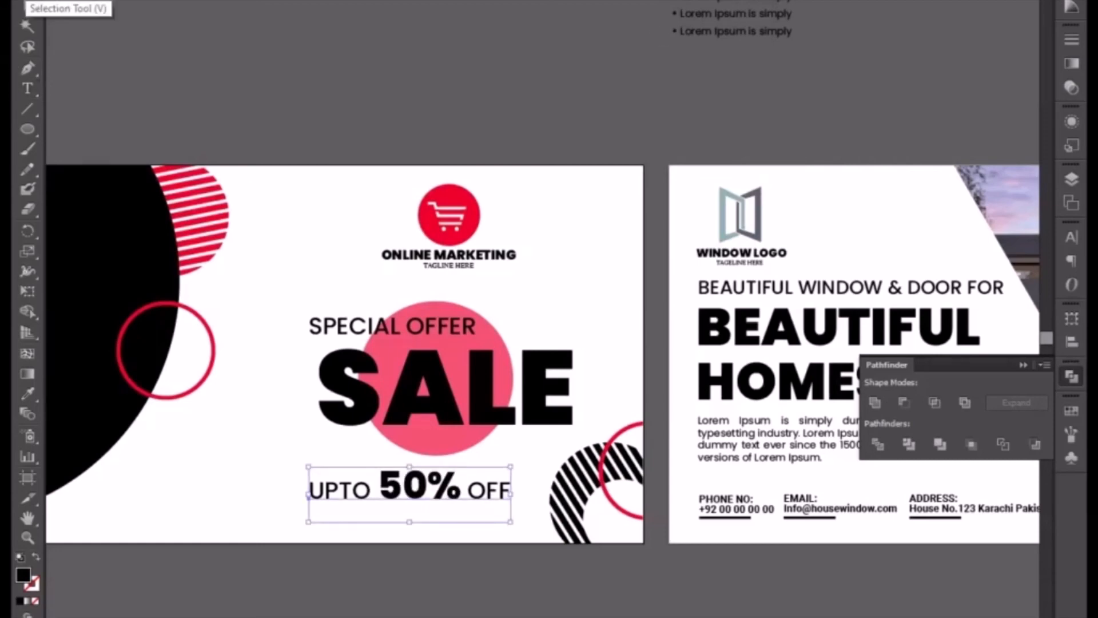
key("shift+Right")
key("shift+Right")
key("shift+Right")
key("shift+Left")
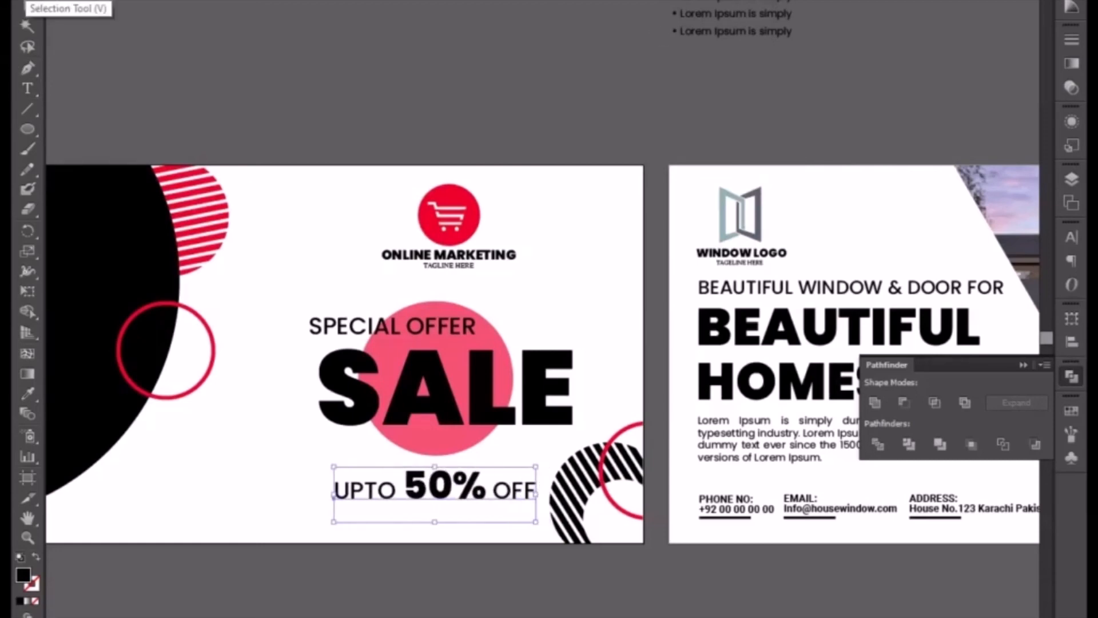
key("Up")
key("Up")
key("Up")
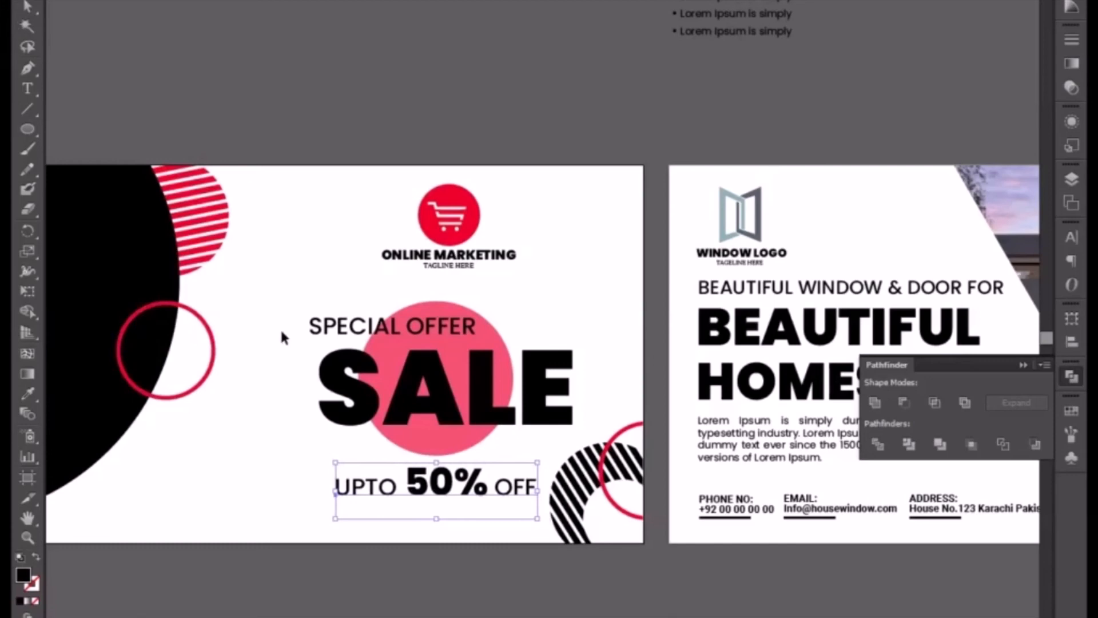
left_click_drag(403, 487, 387, 496)
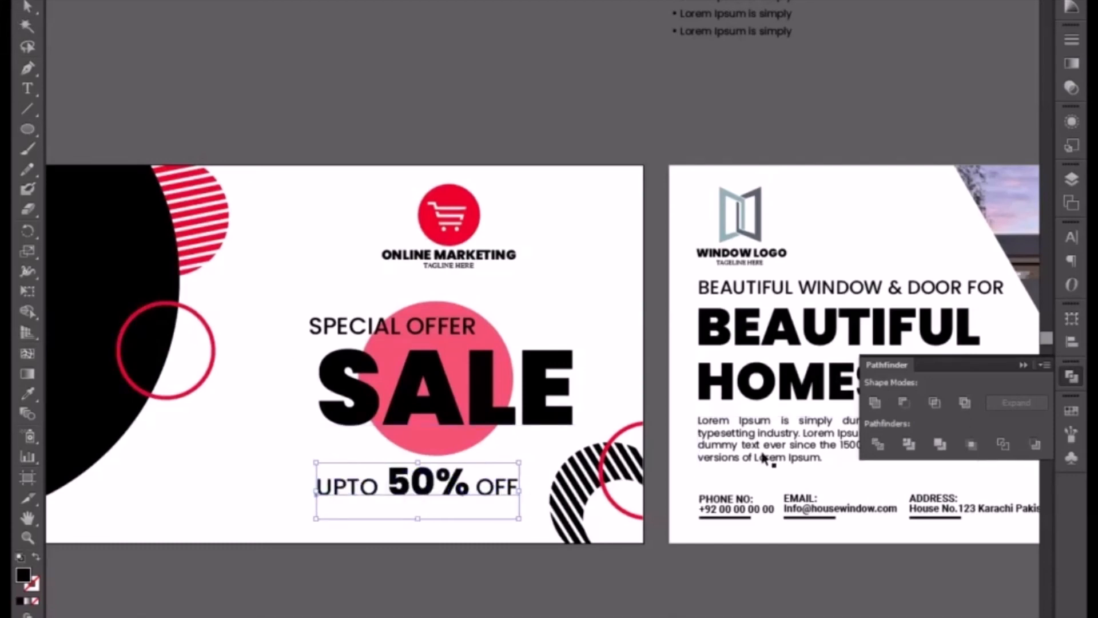
left_click_drag(519, 519, 545, 526)
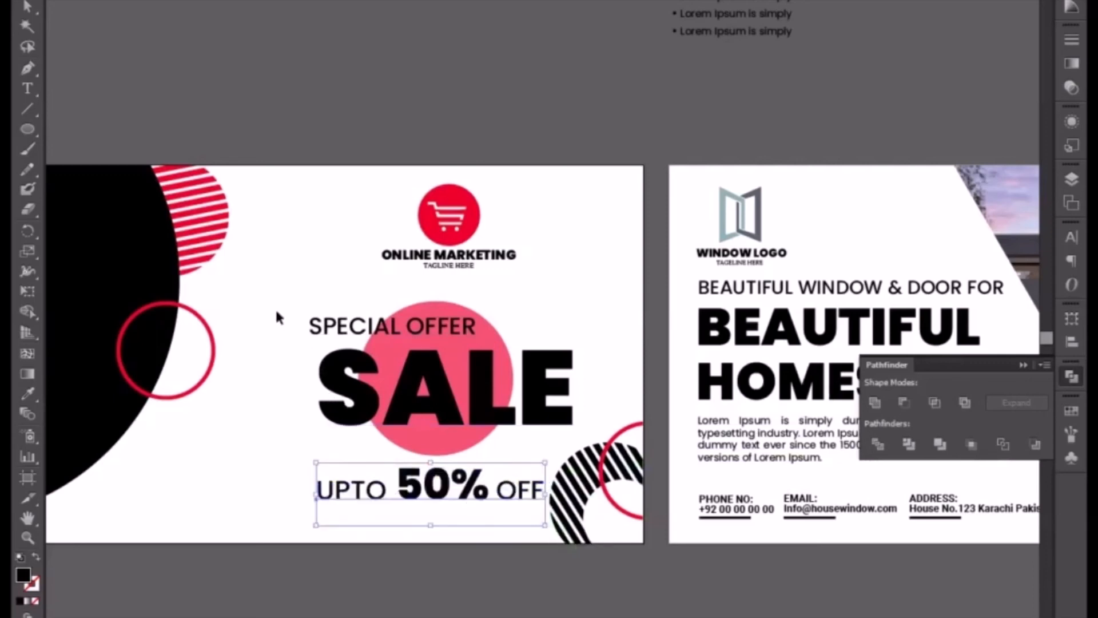
Step: Move the translucent circle, "SPECIAL OFFER", "SALE" and "UPTO 50% OFF" slightly up together
left_click_drag(277, 312, 442, 509)
key("shift+Up")
key("shift+Up")
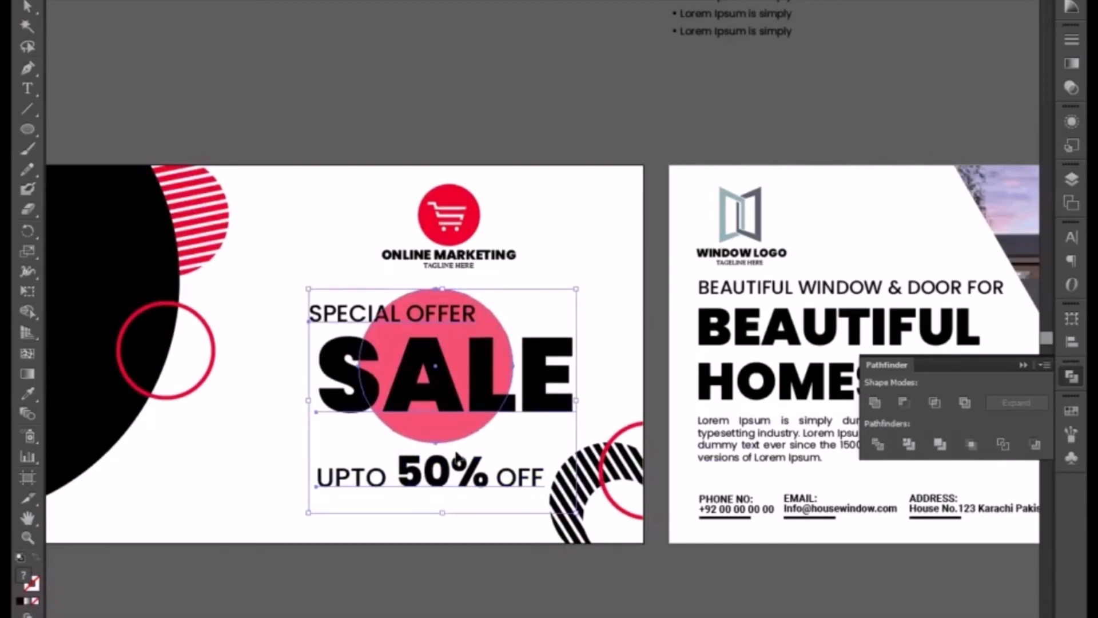
left_click(380, 544)
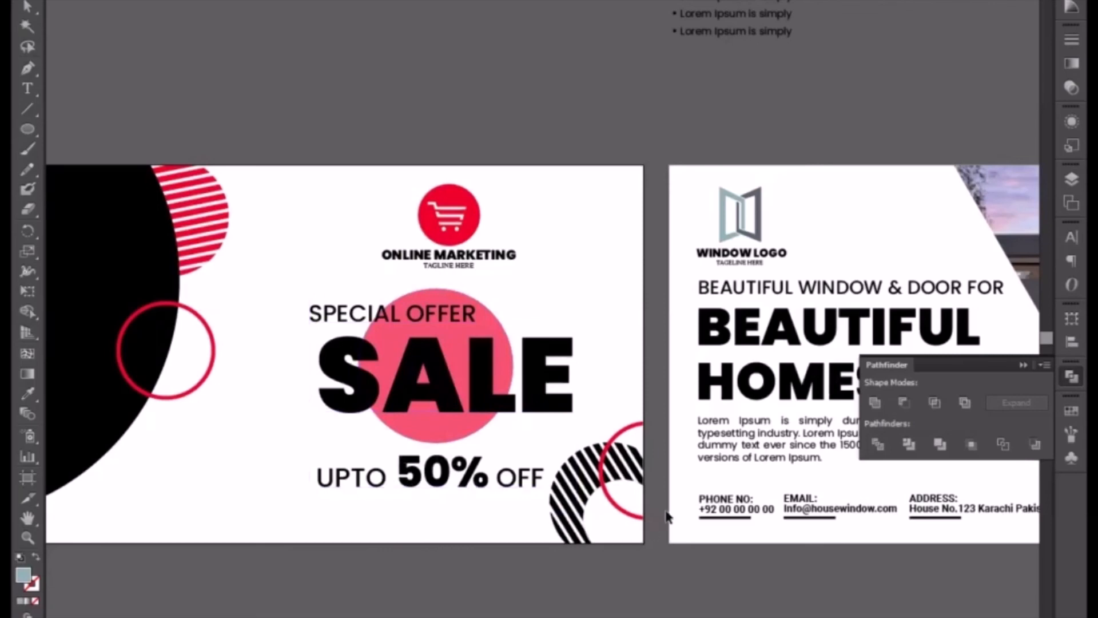
left_click_drag(752, 445, 258, 521)
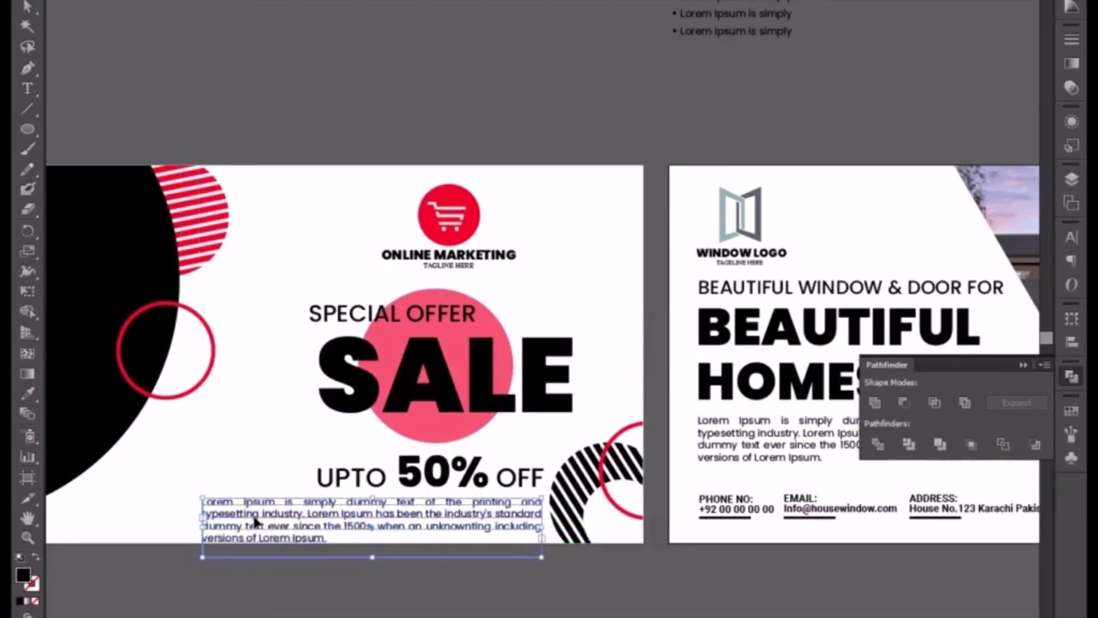
double_click(304, 528)
left_click_drag(332, 539, 309, 514)
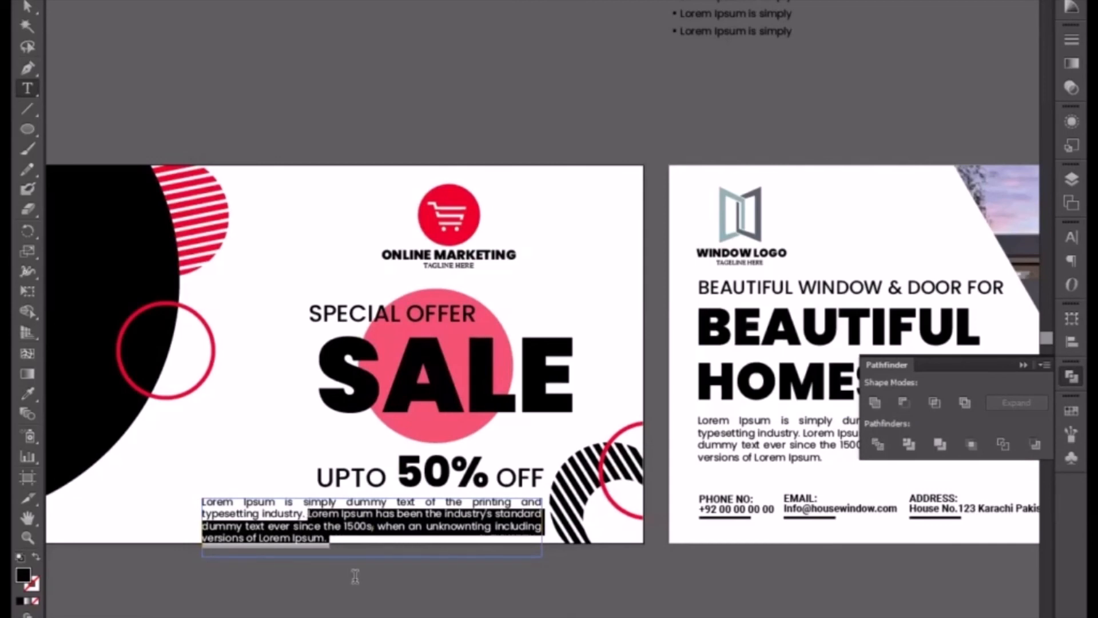
left_click(27, 6)
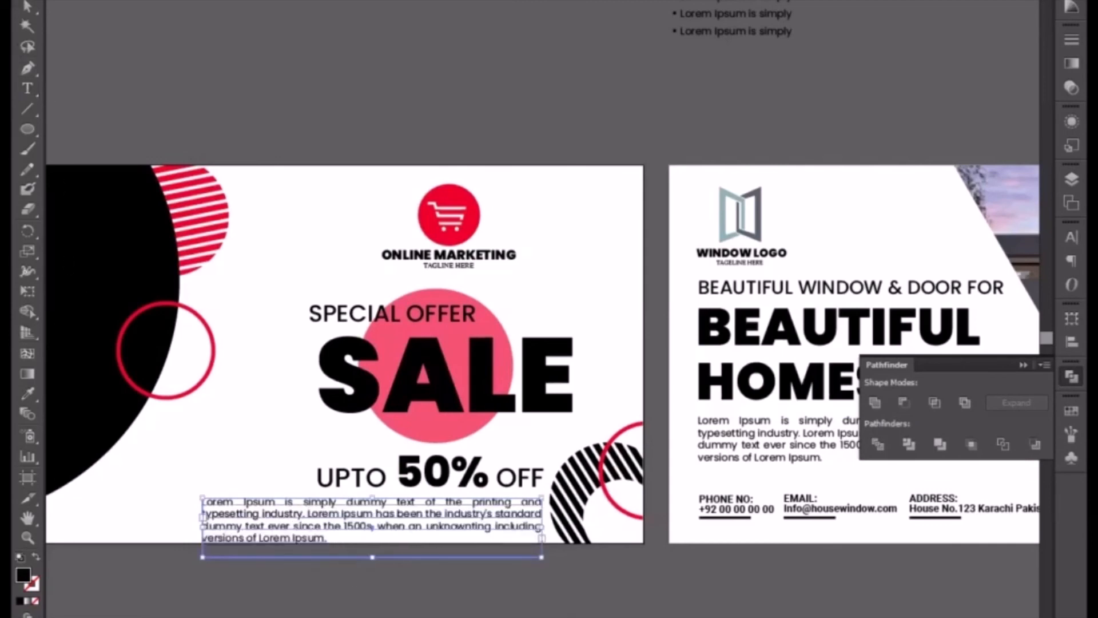
key("Delete")
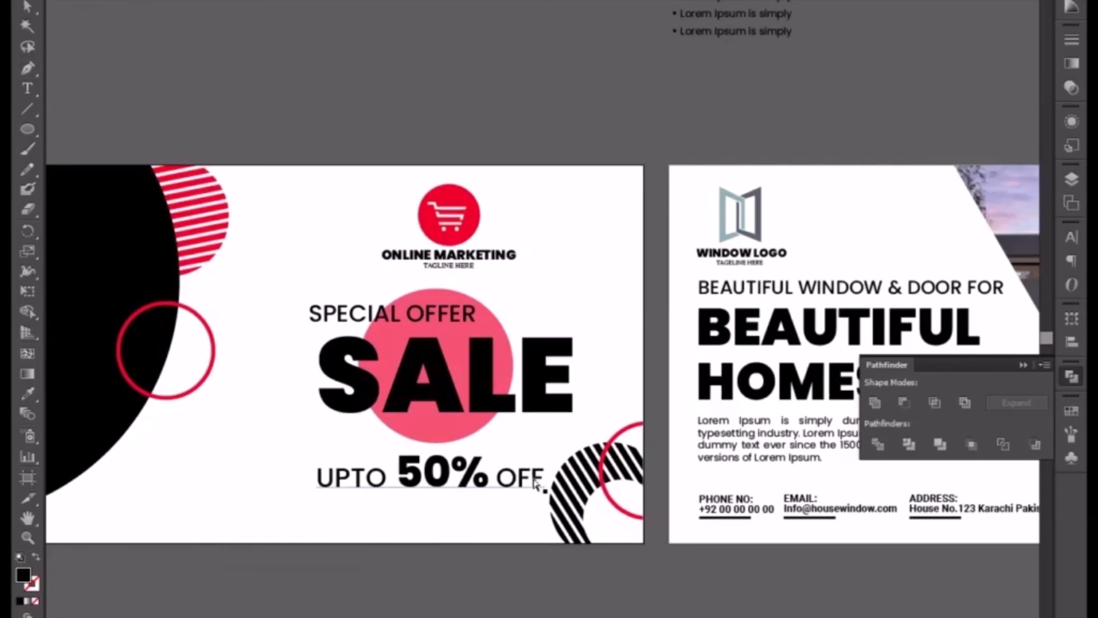
Step: Copy the phone, email and address block from the window banner to the sale banner's lower edge, slightly enlarged, below the discount line
key("ctrl+minus")
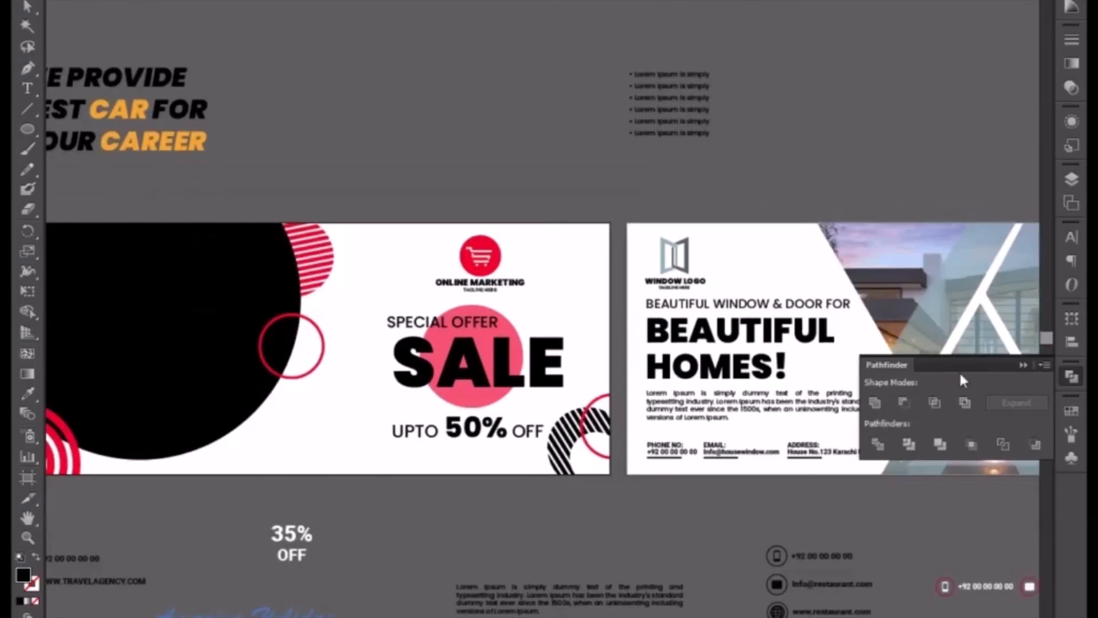
left_click(1023, 365)
left_click(813, 458)
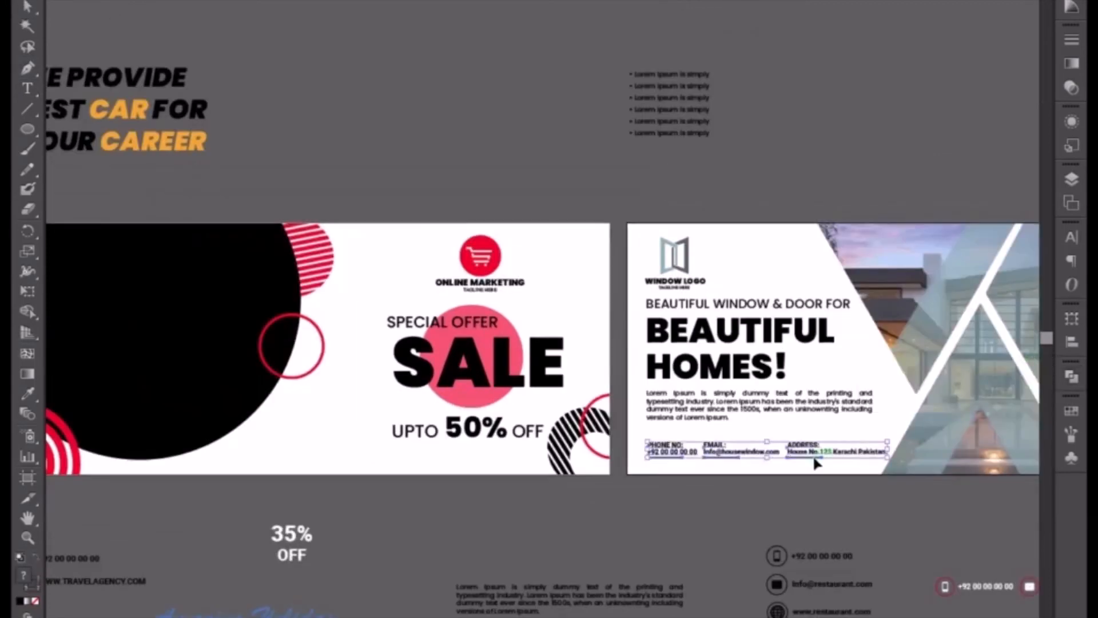
left_click_drag(814, 459, 548, 483)
key("shift+Left")
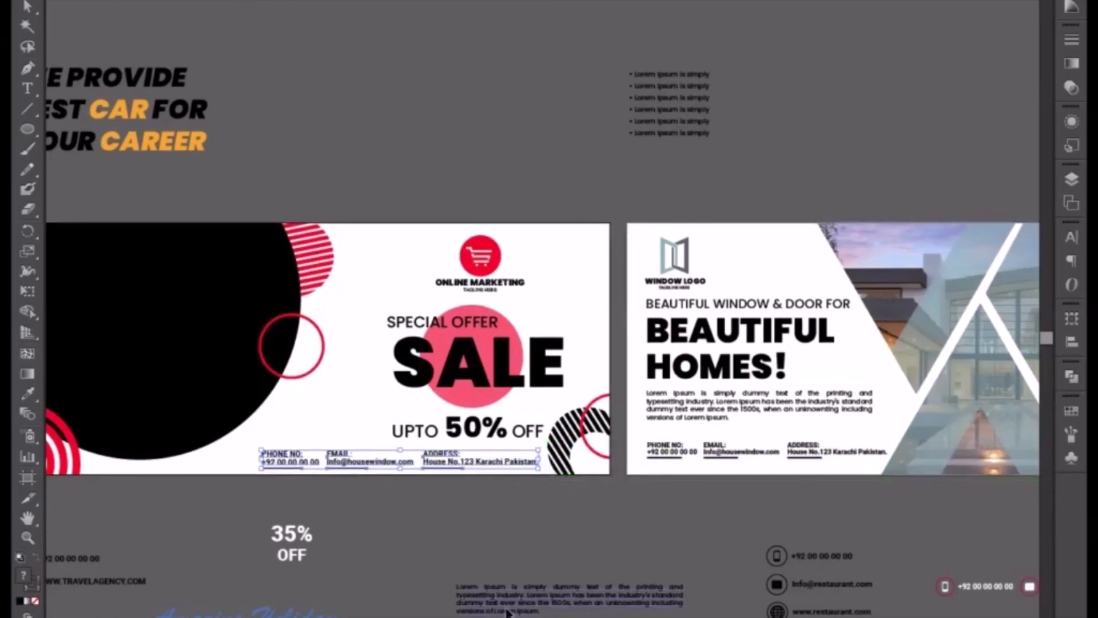
key("Up")
key("Up")
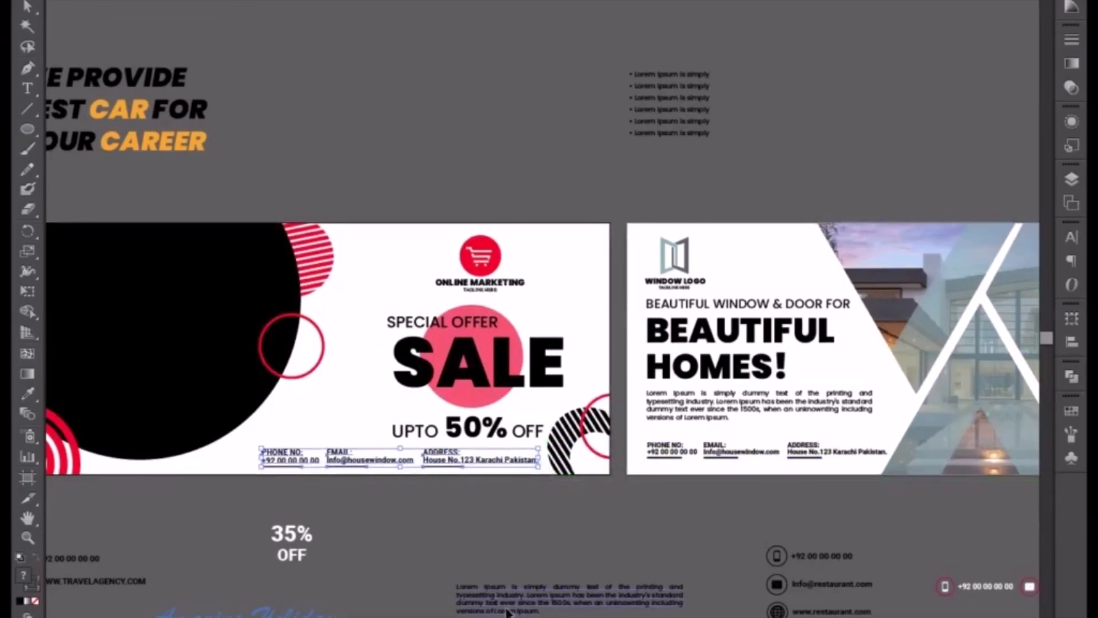
left_click(436, 524)
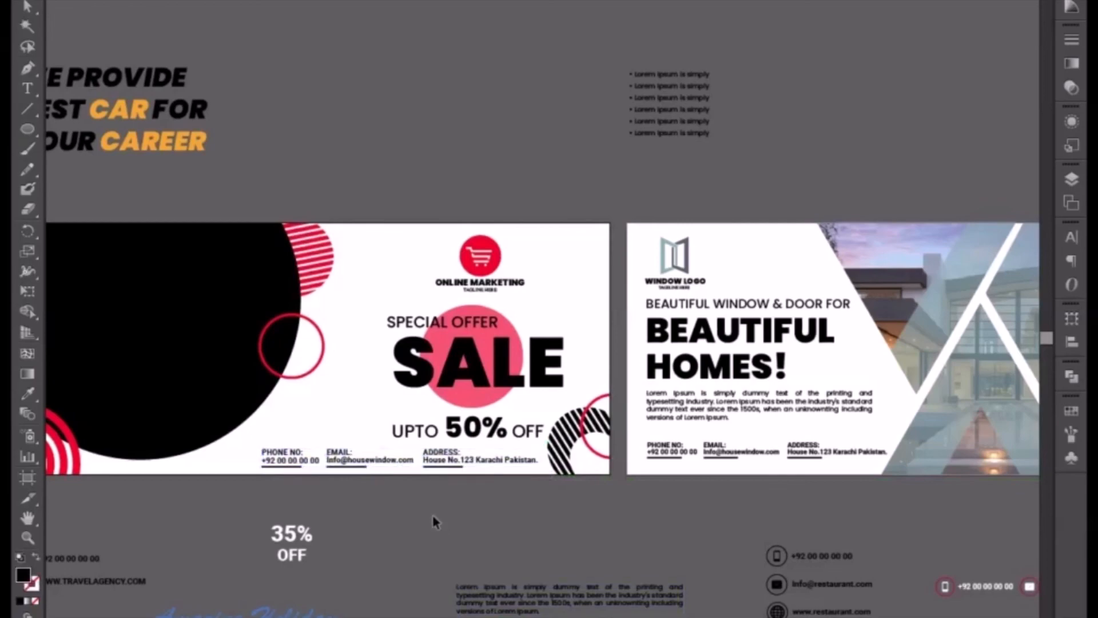
Step: Nudge the email entry and its underline slightly right, away from the phone number
left_click_drag(378, 494, 490, 378)
key("ctrl+plus")
key("ctrl+plus")
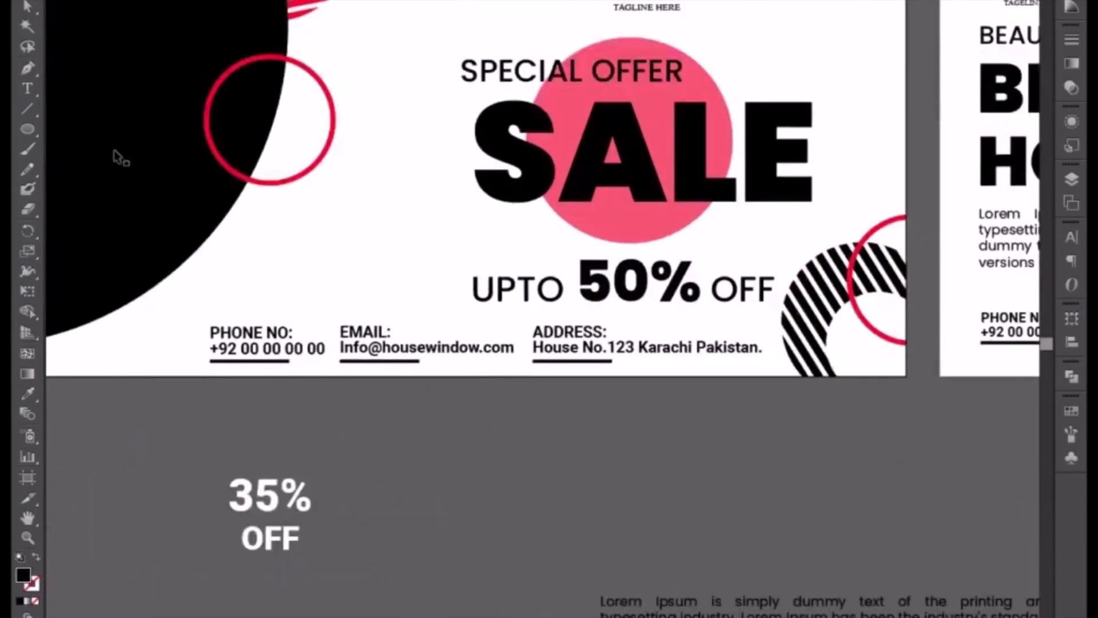
left_click(27, 6)
mouse_move(355, 303)
left_mouse_down()
mouse_move(395, 395)
mouse_move(369, 310)
mouse_move(355, 303)
mouse_move(400, 396)
mouse_move(425, 385)
left_mouse_up()
key("Right")
key("Right")
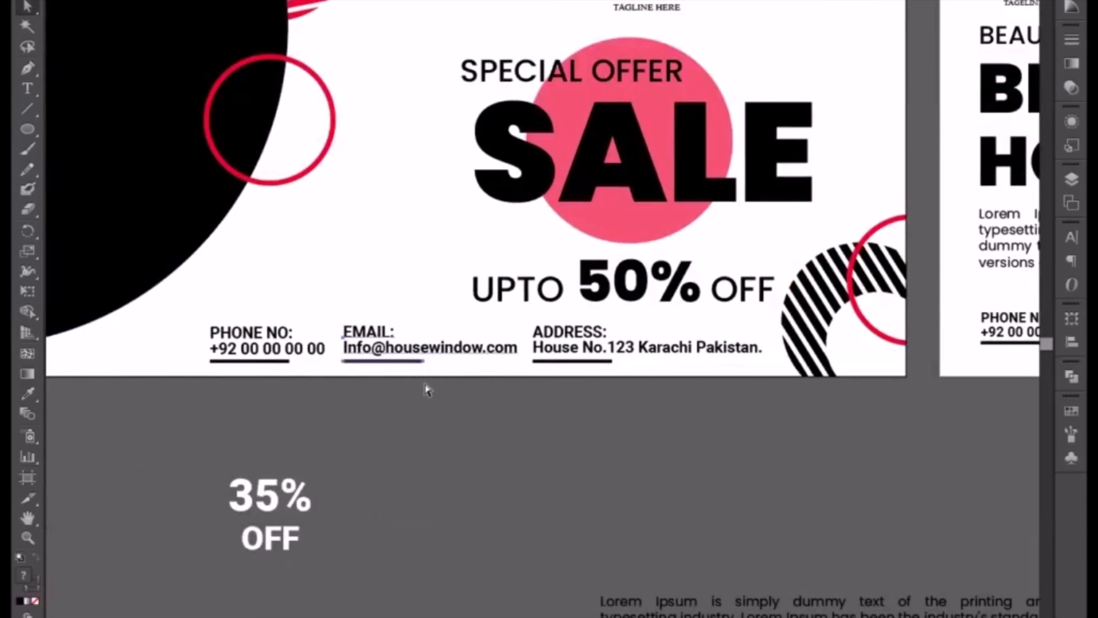
left_click(555, 428)
Step: Replace the domain name in the contact email with "shopping", keeping the rest of the address
key("t")
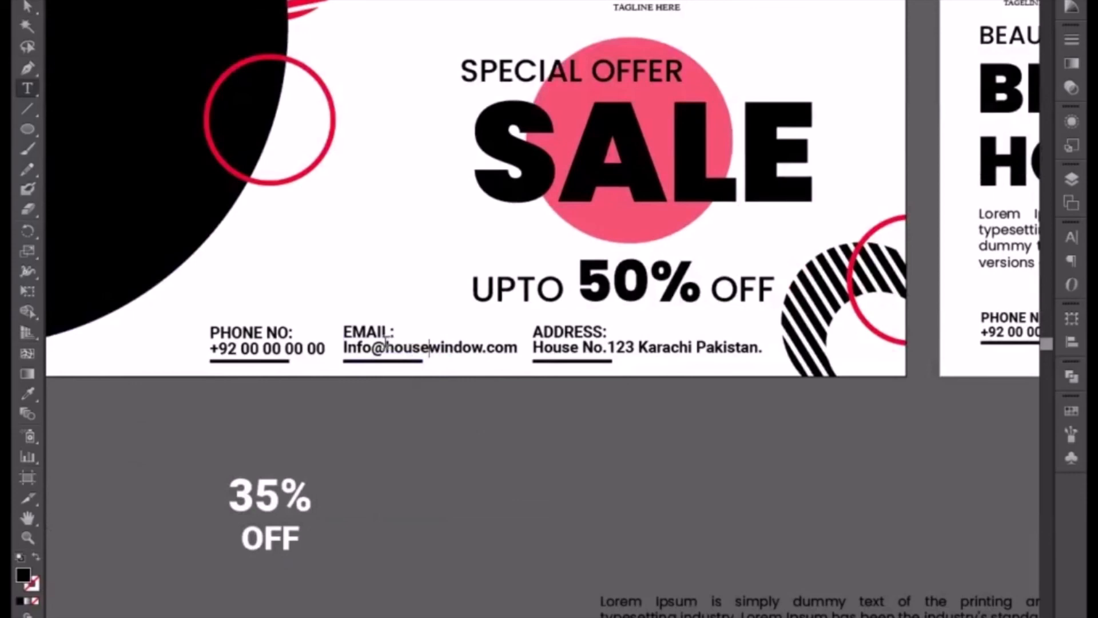
left_click_drag(386, 342, 482, 347)
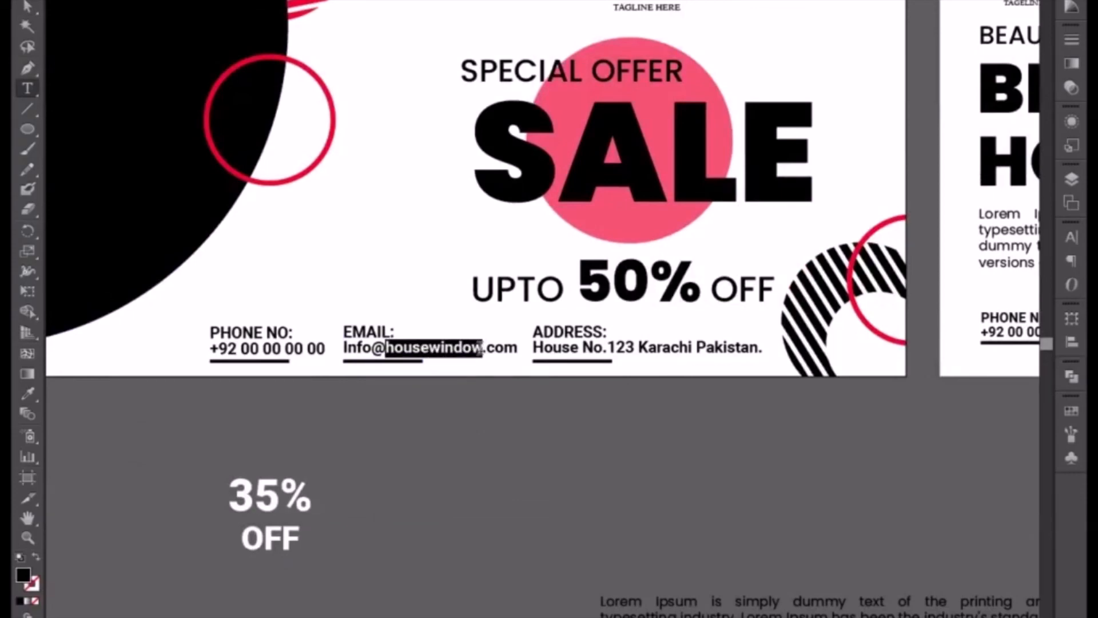
type("shoppi")
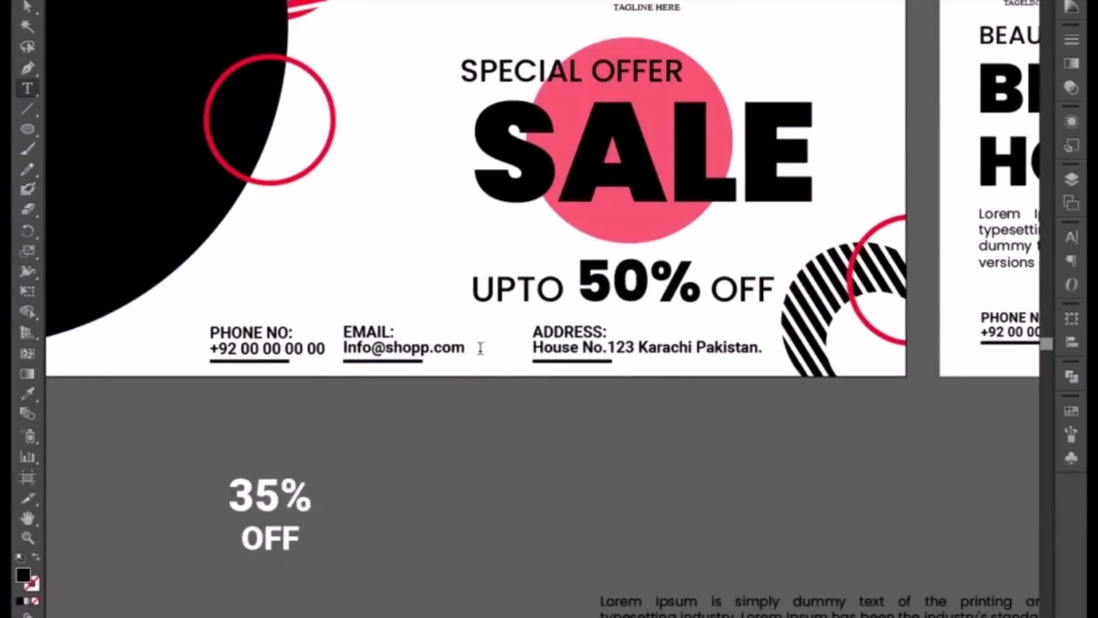
type("ng")
left_click(30, 8)
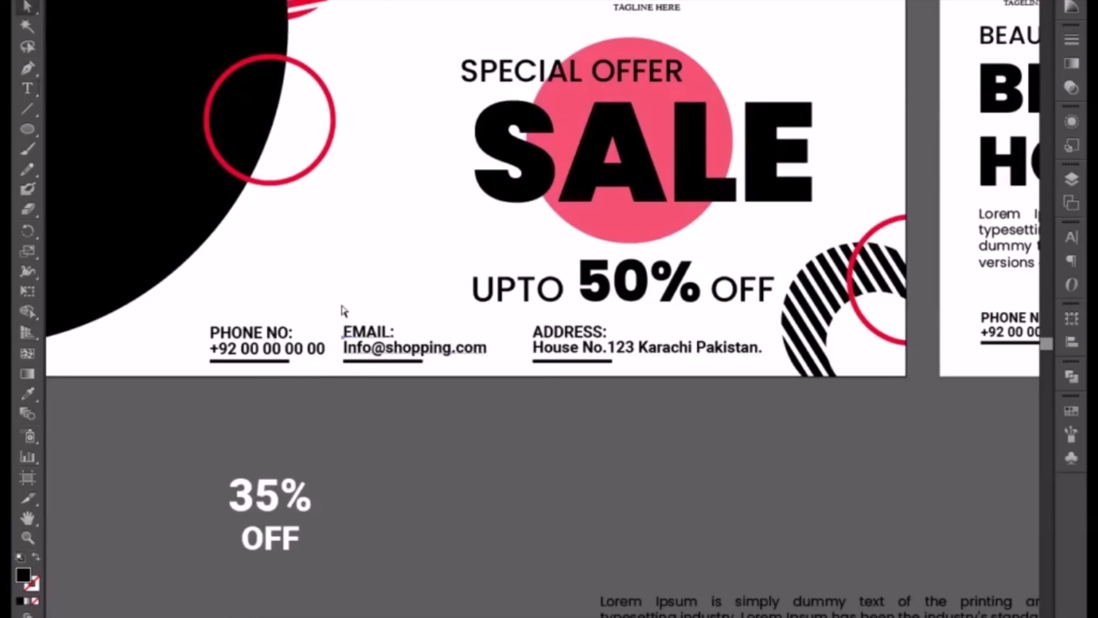
Step: Shift the shortened email entry with its underline right to even out the gaps to the phone and address entries
left_click_drag(343, 311, 430, 400)
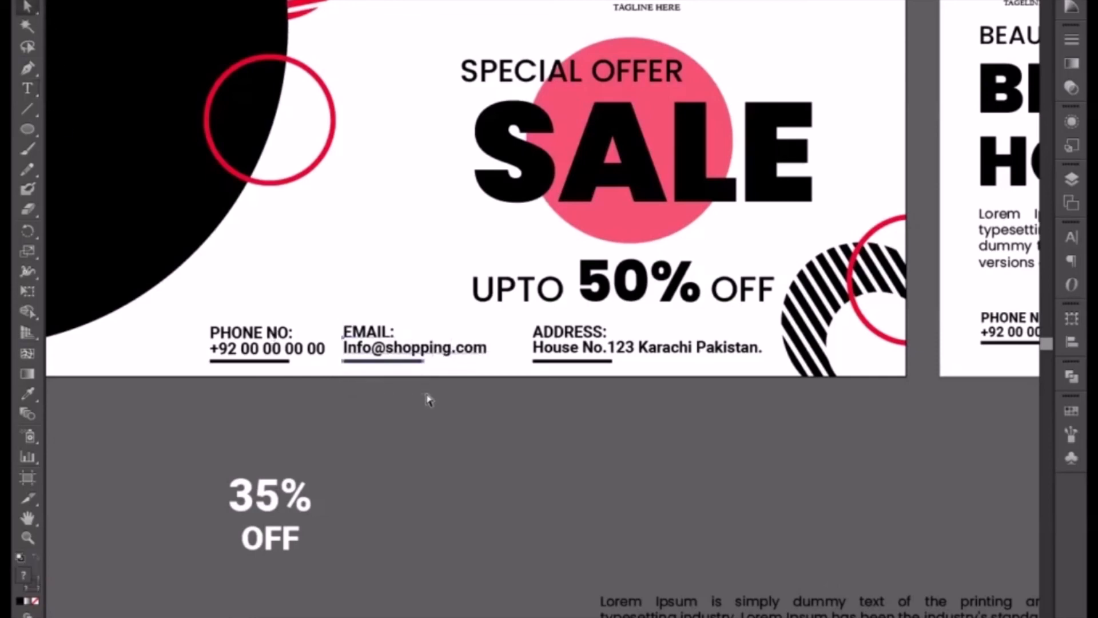
key("Right")
key("Right")
key("Right")
left_click(327, 302)
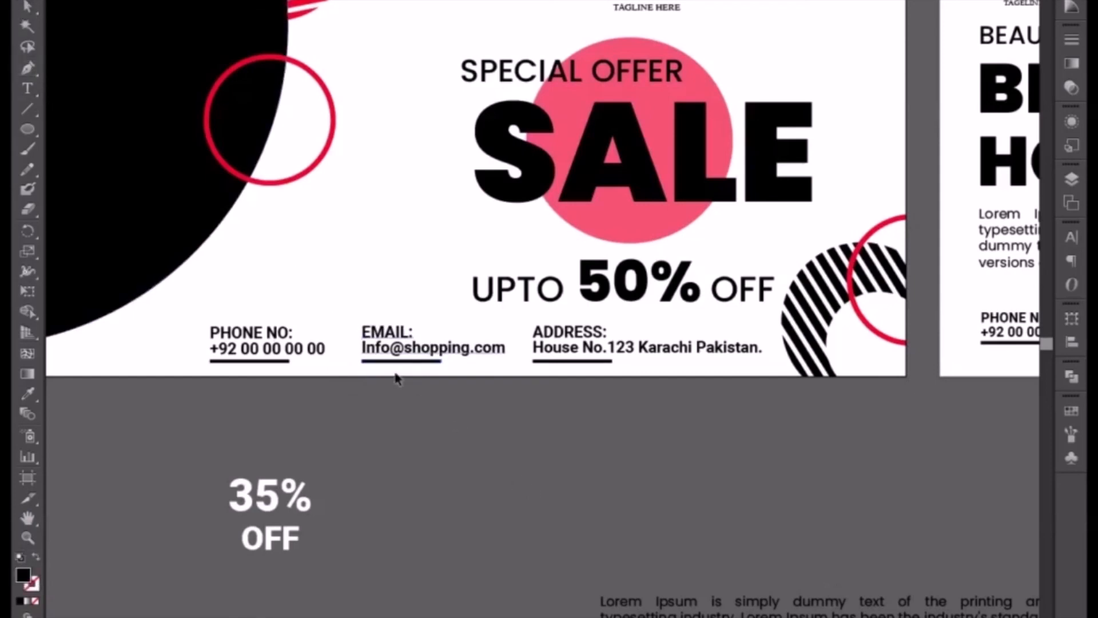
Step: Save the red of the ring overlapping the large black circle as a new colour swatch
key("ctrl+minus")
left_click(350, 355)
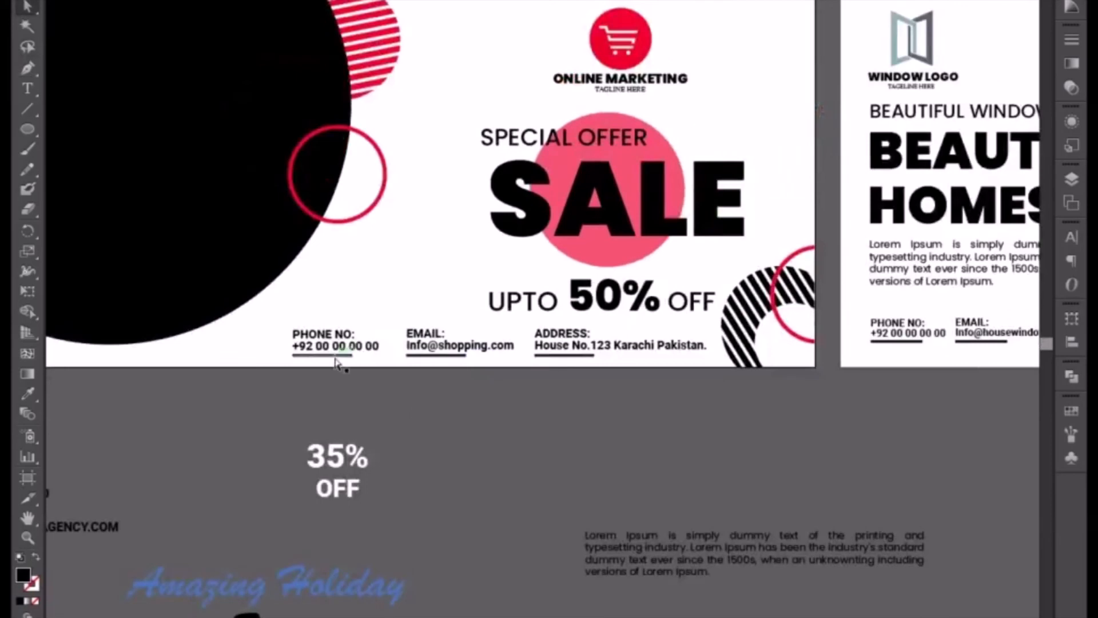
left_click(370, 218)
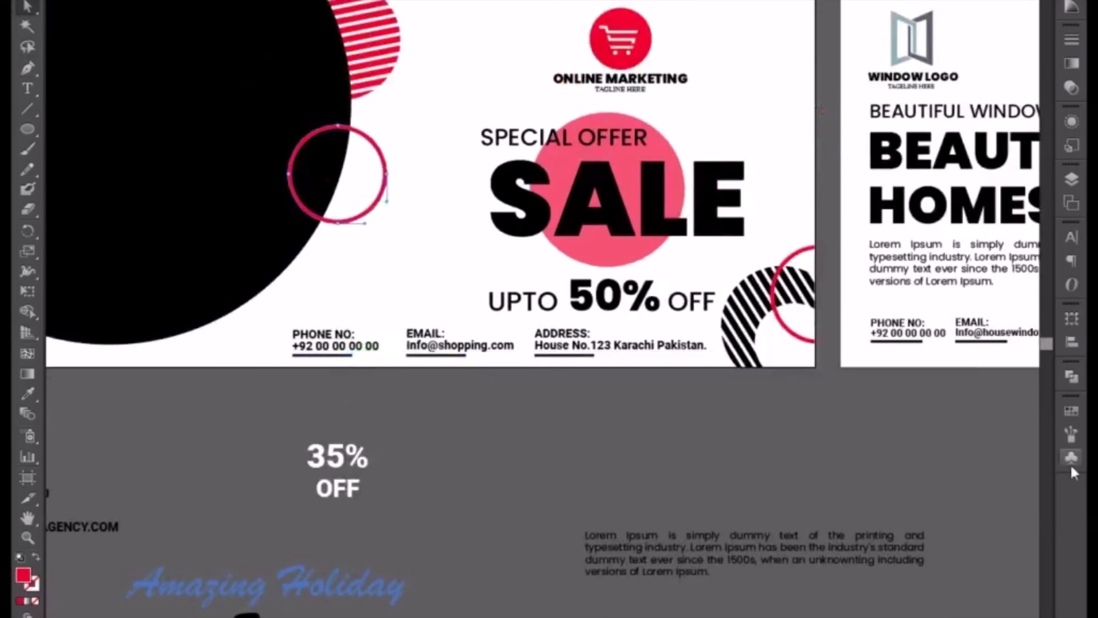
left_click(1072, 411)
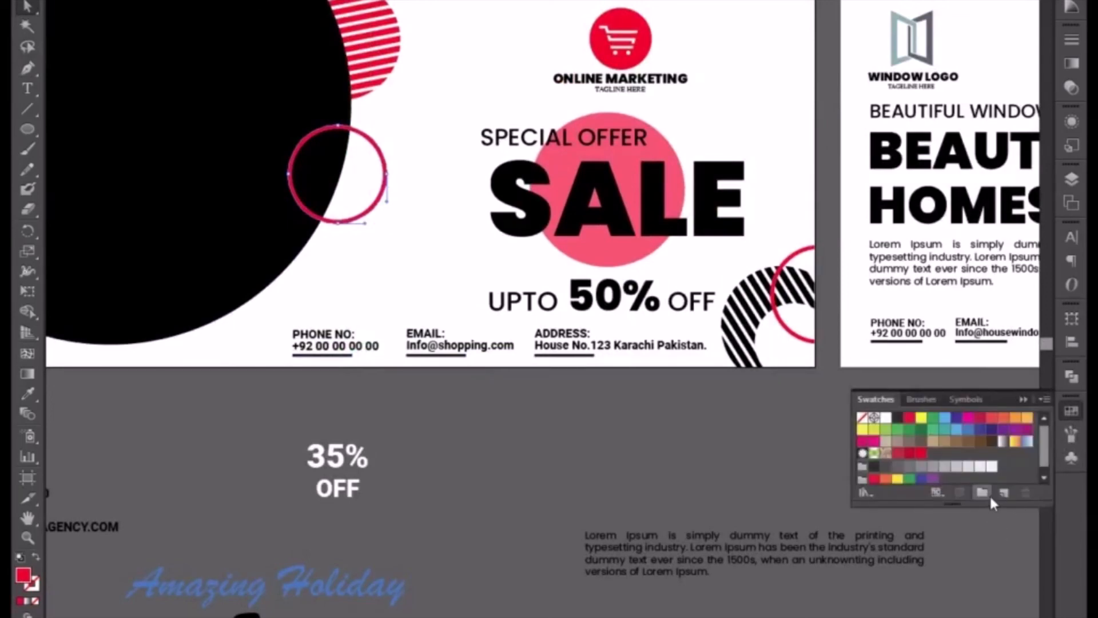
left_click(1005, 493)
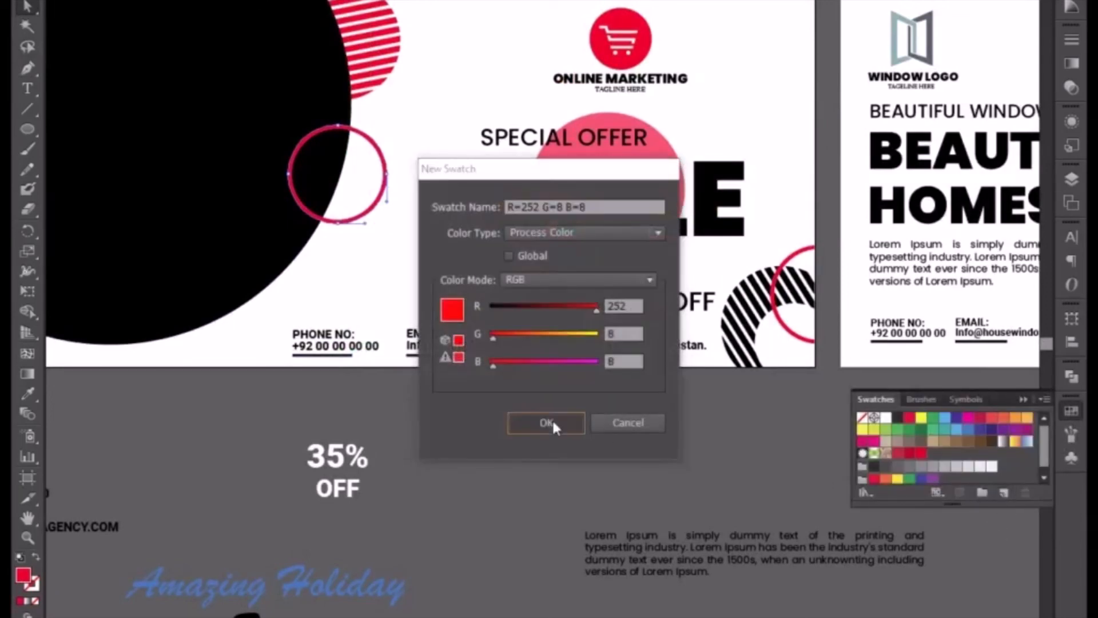
left_click(551, 418)
Step: Recolour the strokes of the three underlines beneath the phone, email and address entries with the red
left_click(351, 356)
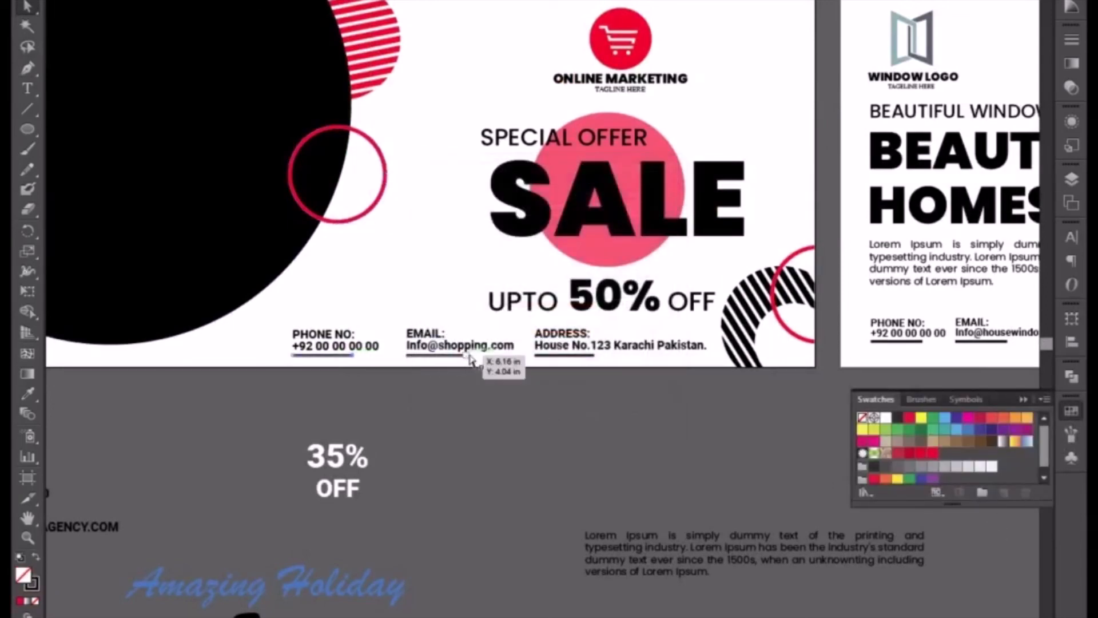
left_click(594, 356, "shift")
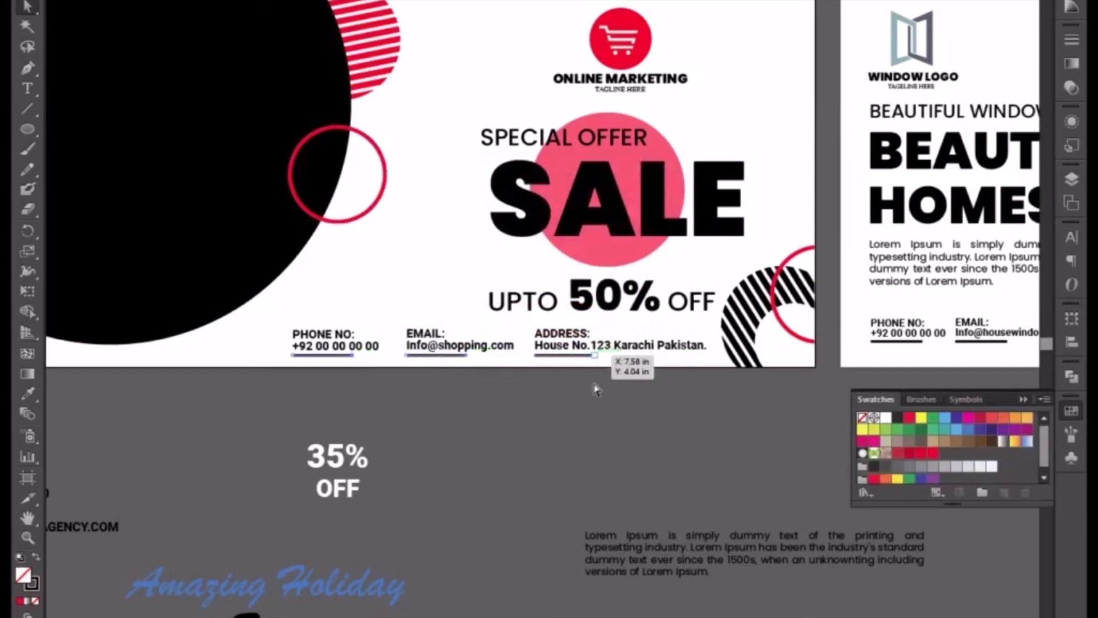
left_click(19, 602)
left_click(37, 602)
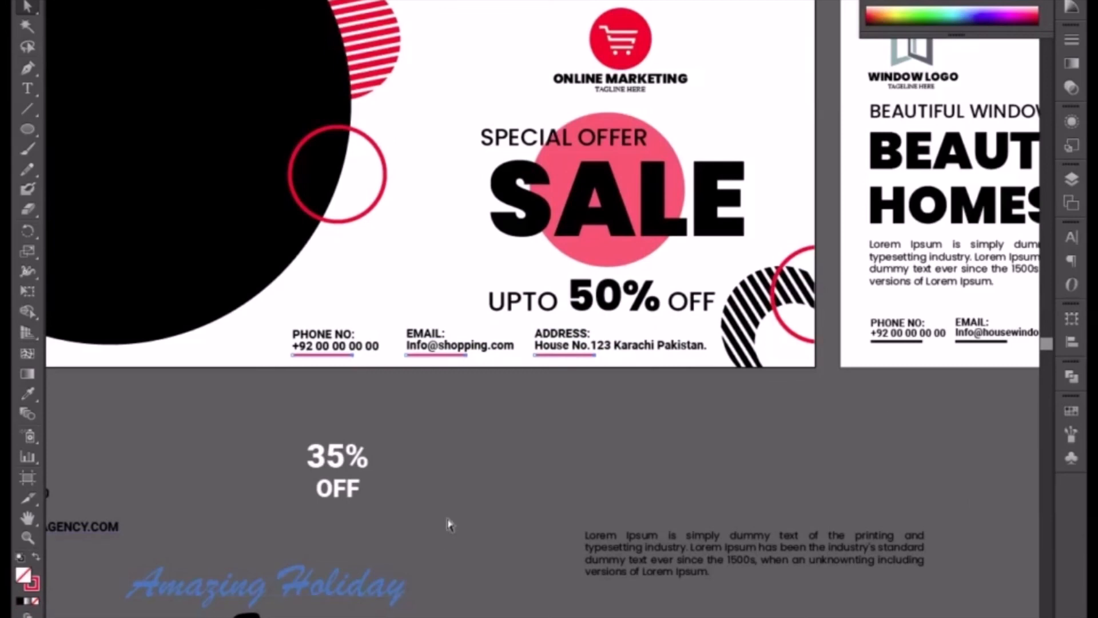
left_click(527, 466)
Step: Fill only the "50%" characters in the discount line with the saved red swatch
double_click(583, 301)
key("ctrl+a")
left_click(582, 300)
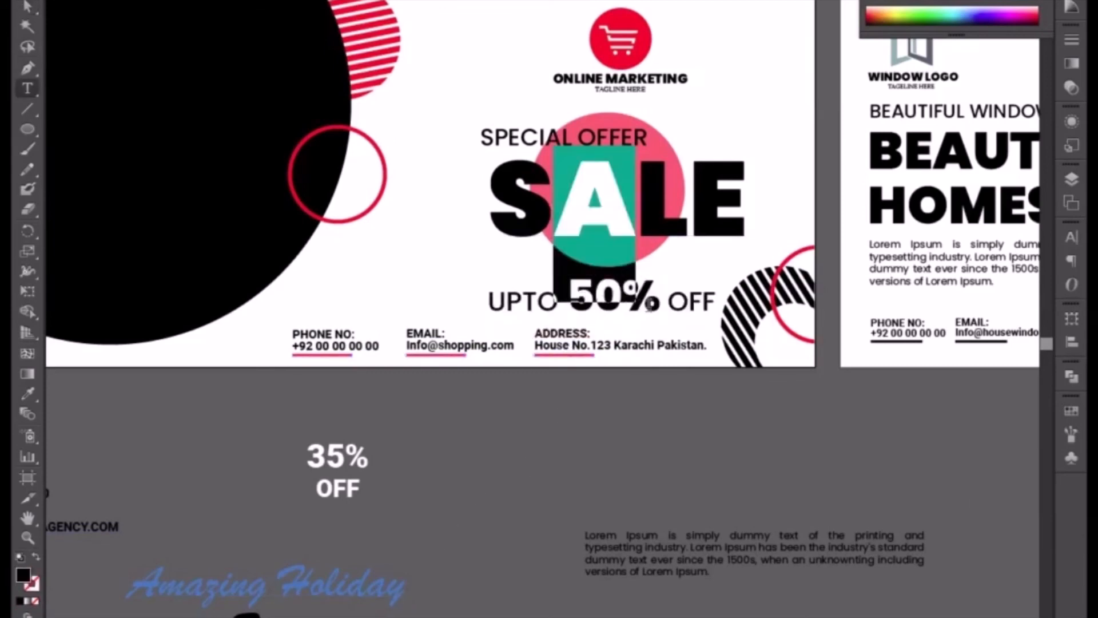
left_click_drag(660, 303, 572, 307)
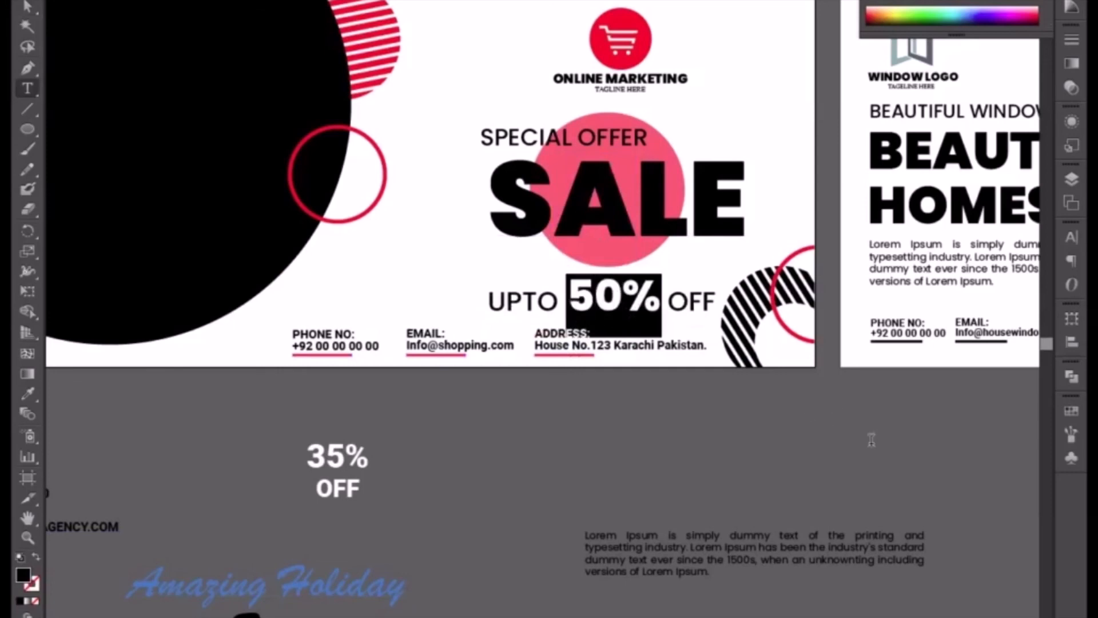
left_click(1072, 411)
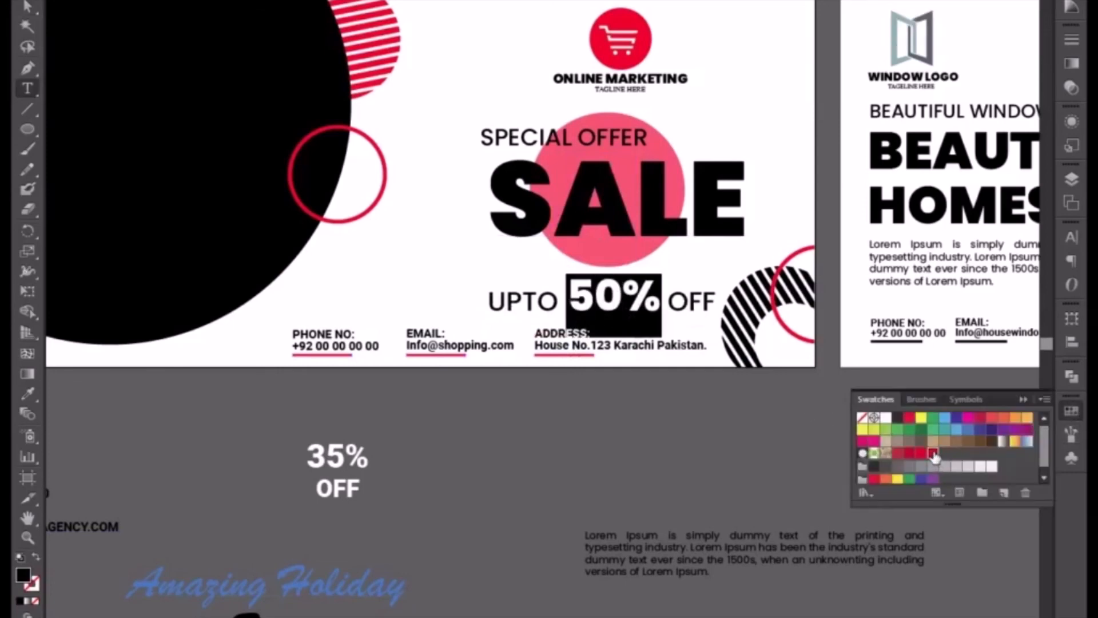
left_click(933, 453)
left_click(27, 7)
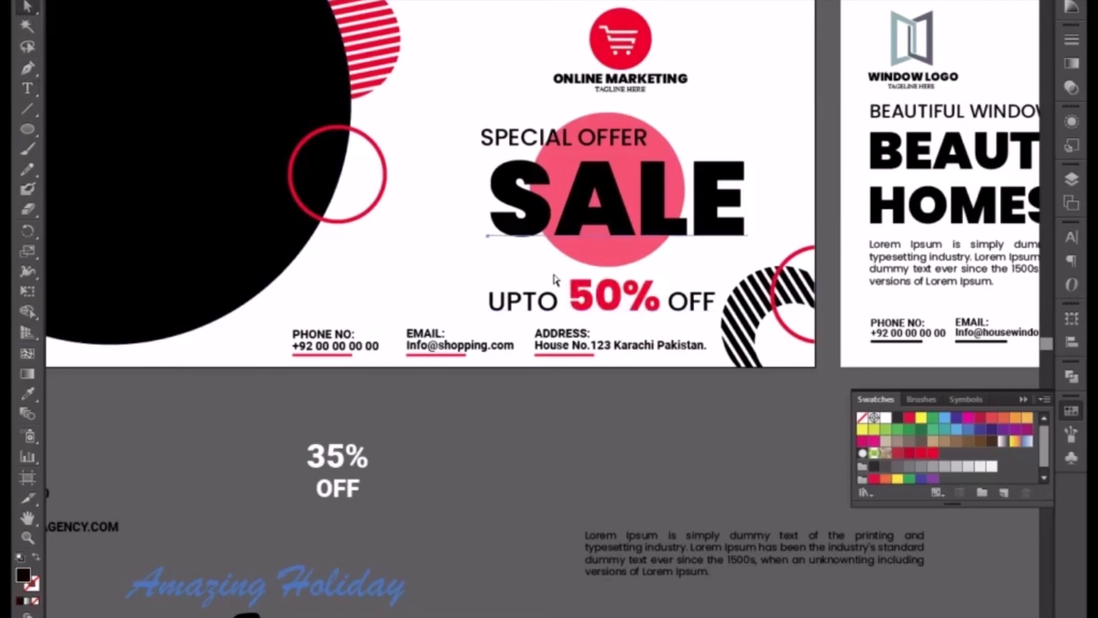
Step: Nudge the SALE heading slightly down and left, closer to the left edge of the SPECIAL OFFER line
key("Down")
key("Down")
key("Down")
key("Down")
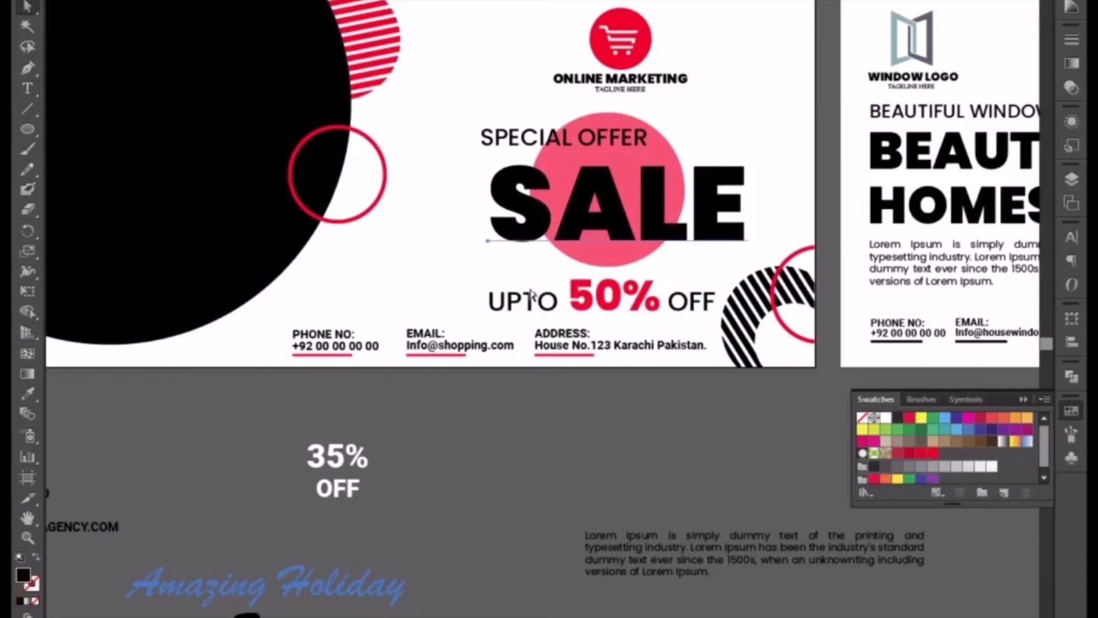
key("Left")
key("Left")
key("Left")
key("Left")
key("Left")
key("Left")
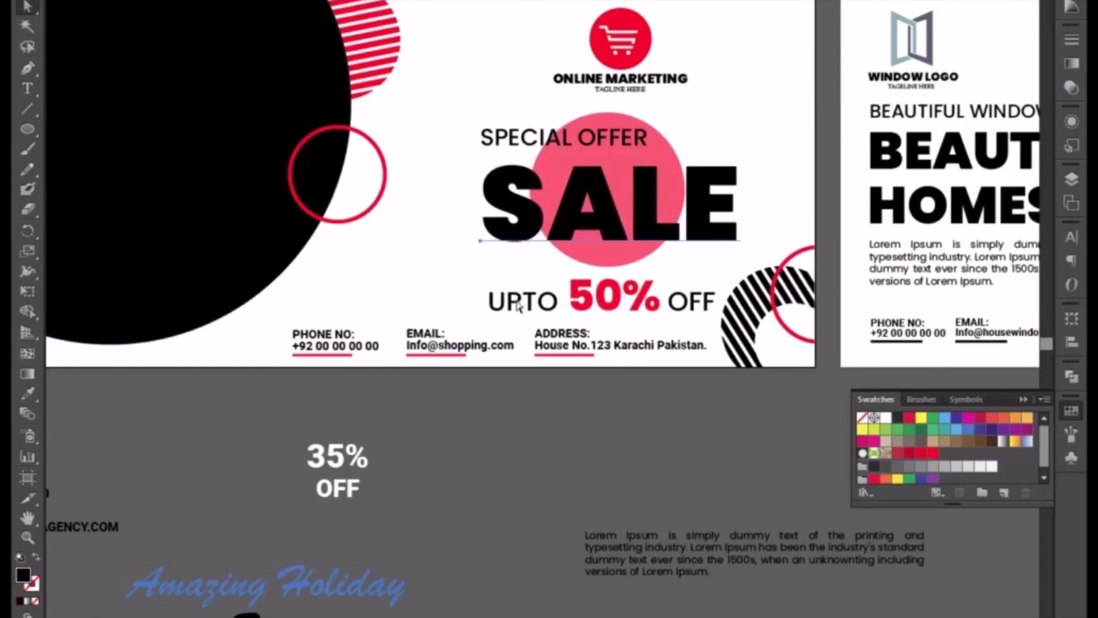
key("Left")
key("Left")
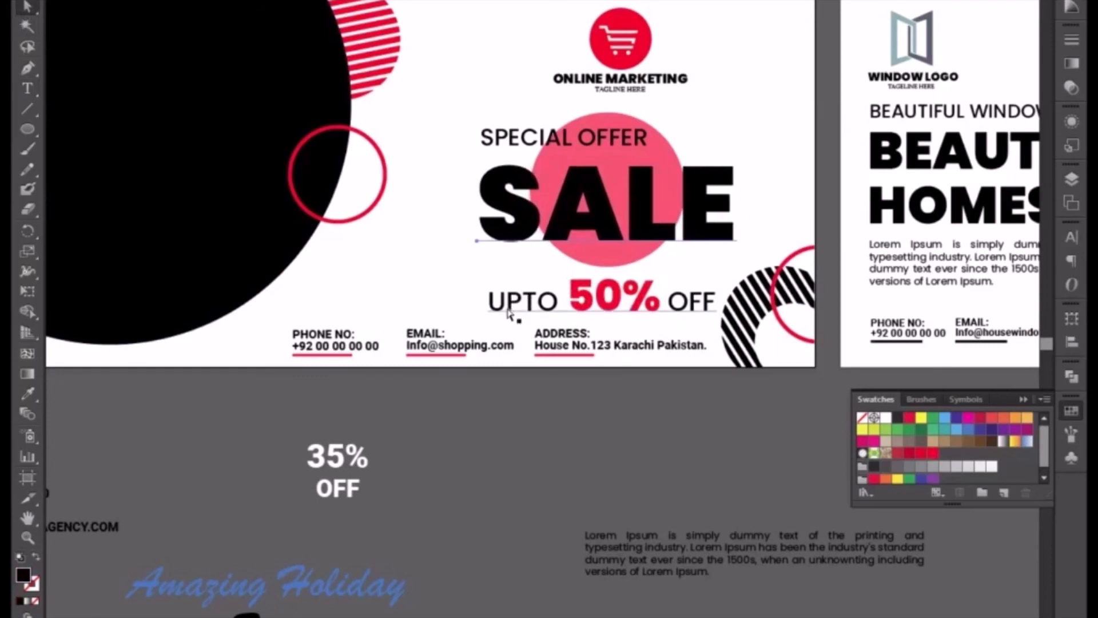
Step: Shift the UPTO 50% OFF line left to align with the left edge of SALE
left_click(501, 315)
left_click_drag(497, 313, 513, 347)
key("ctrl+minus")
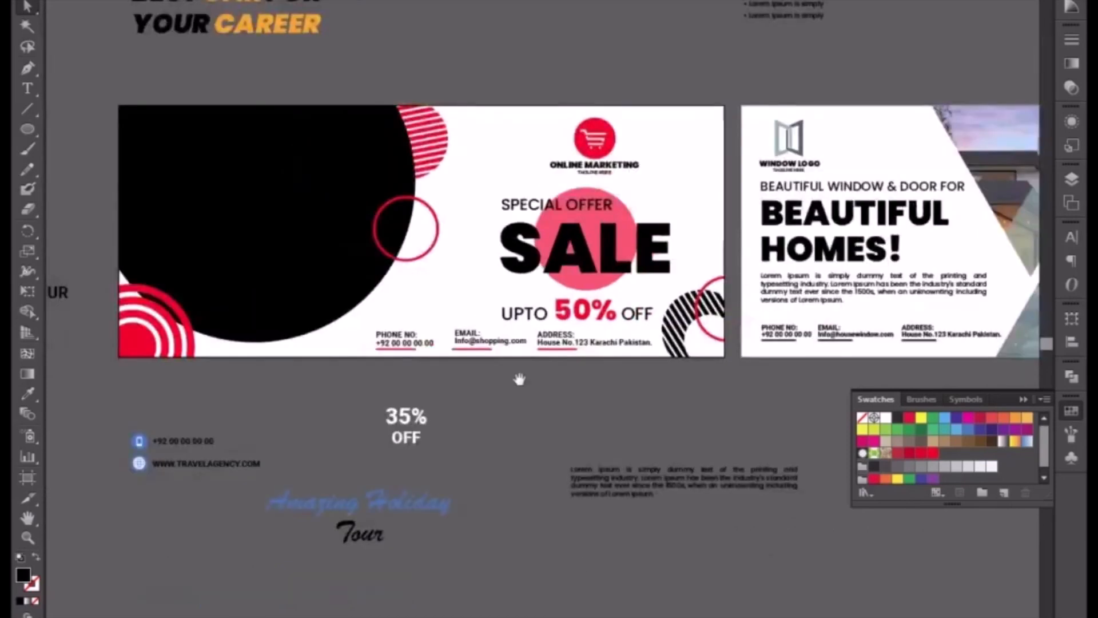
left_click(1024, 400)
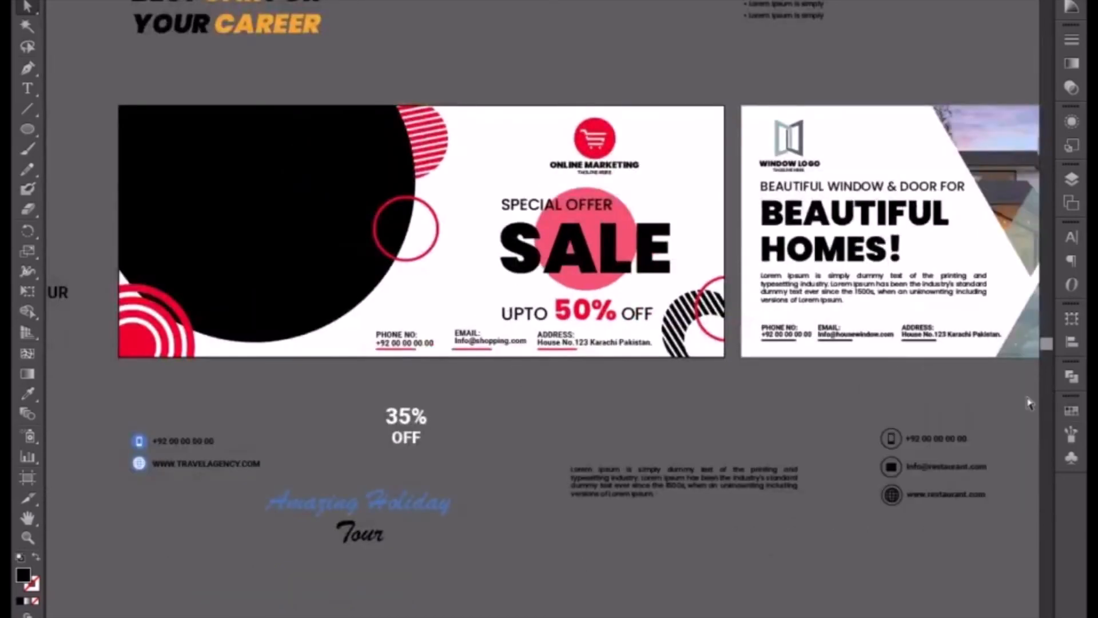
Step: Paste the shopping bags photo and enlarge it to the banner's height, covering the large black circle
left_click_drag(550, 373, 561, 478)
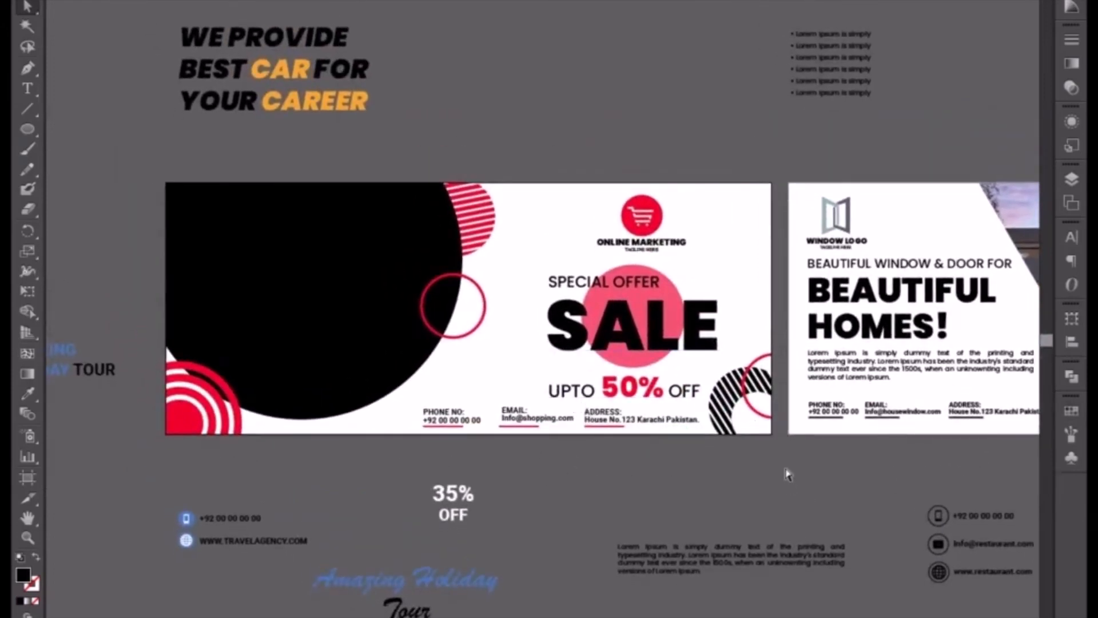
key("ctrl+v")
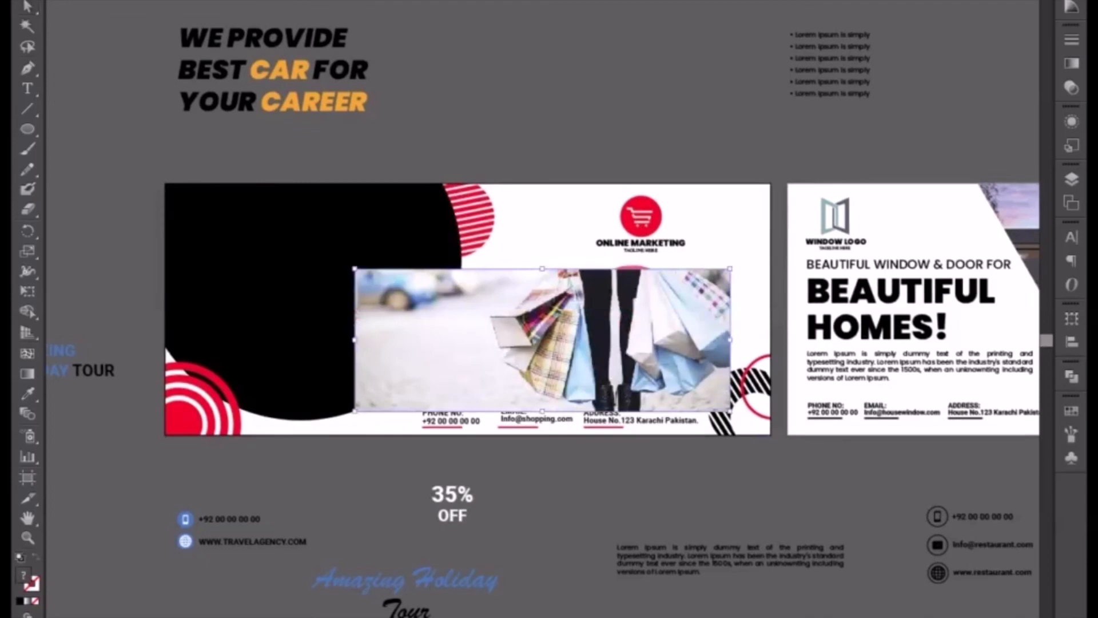
left_click_drag(479, 374, 815, 405)
left_click_drag(871, 382, 622, 298)
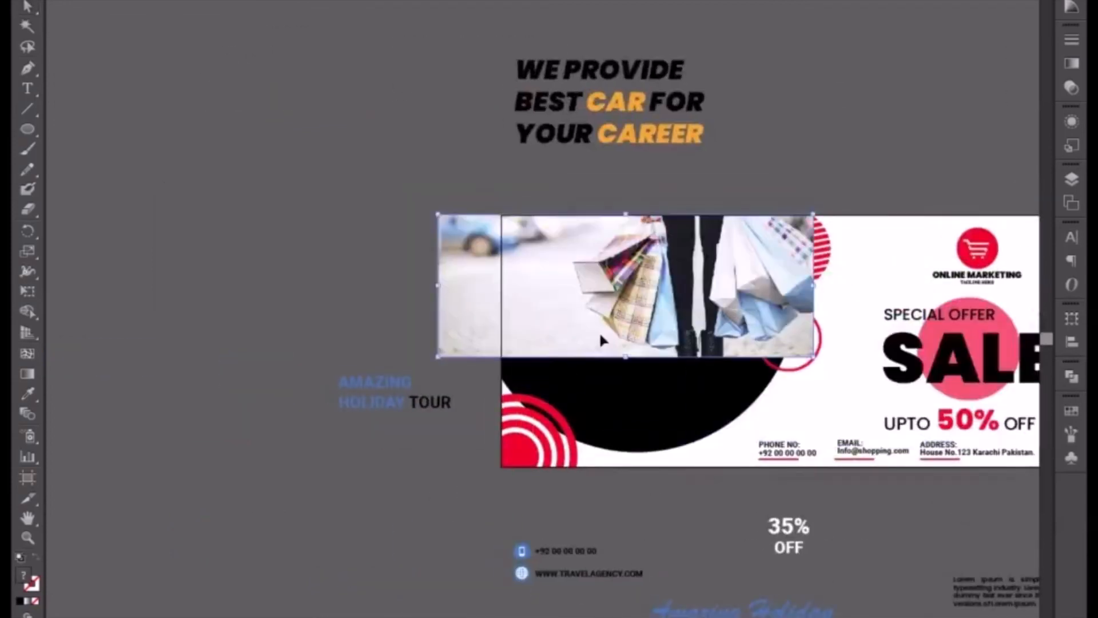
left_click_drag(438, 359, 158, 587)
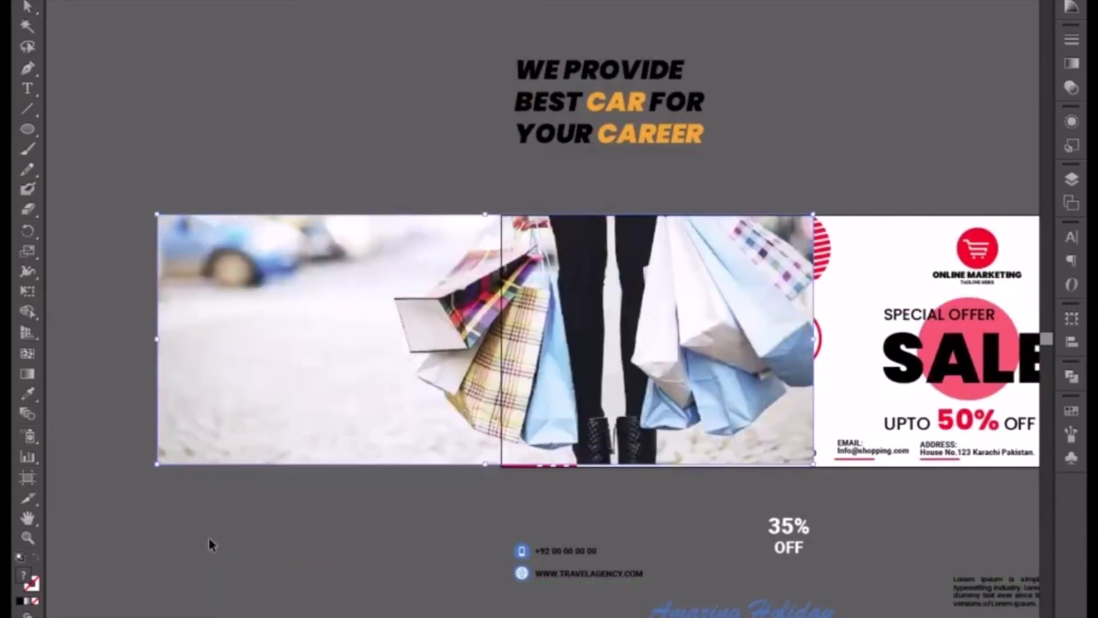
left_click_drag(652, 423, 689, 422)
left_click(675, 494)
Step: Place the shopping photo behind the large black circle and clip it to the circle with a clipping mask
left_click(644, 418)
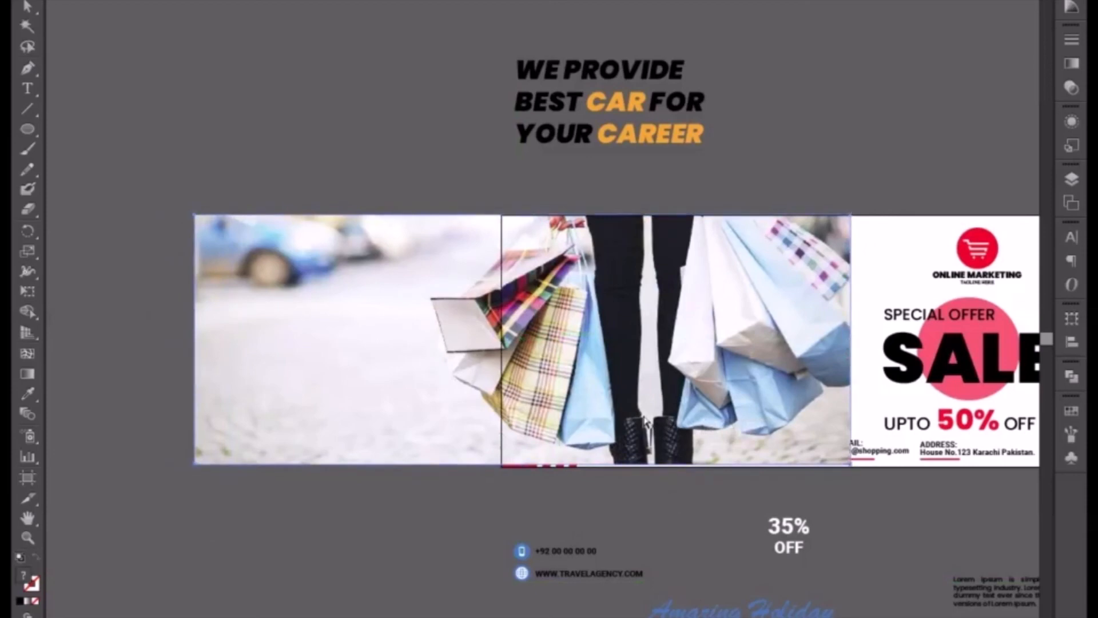
key("ctrl+x")
left_click(624, 391)
key("ctrl+b")
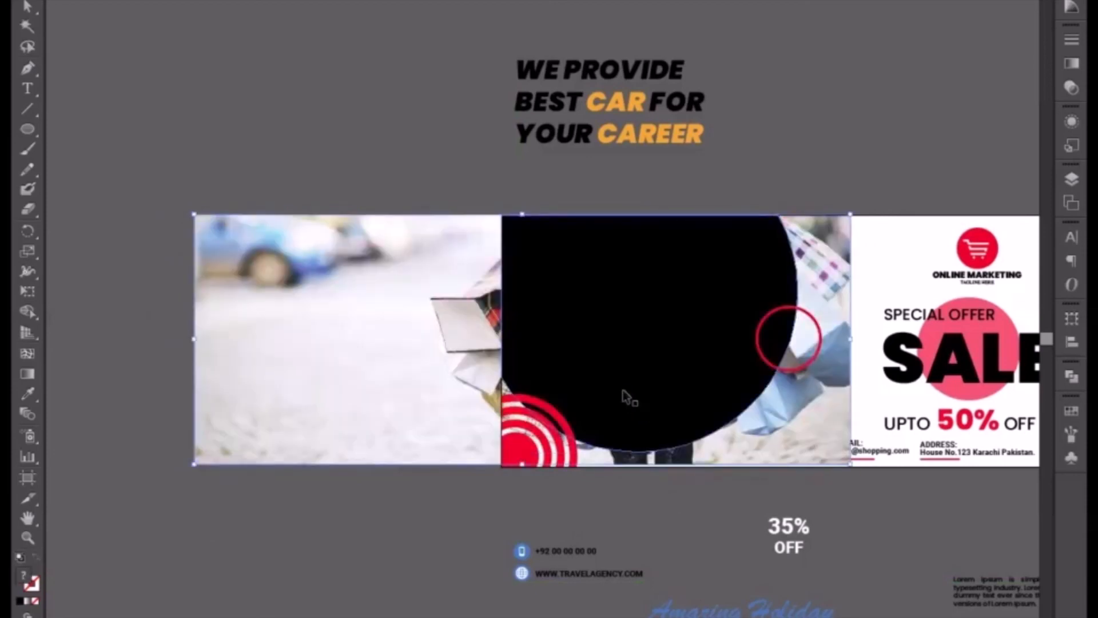
left_click(626, 395, "shift")
right_click(625, 395)
left_click(643, 485)
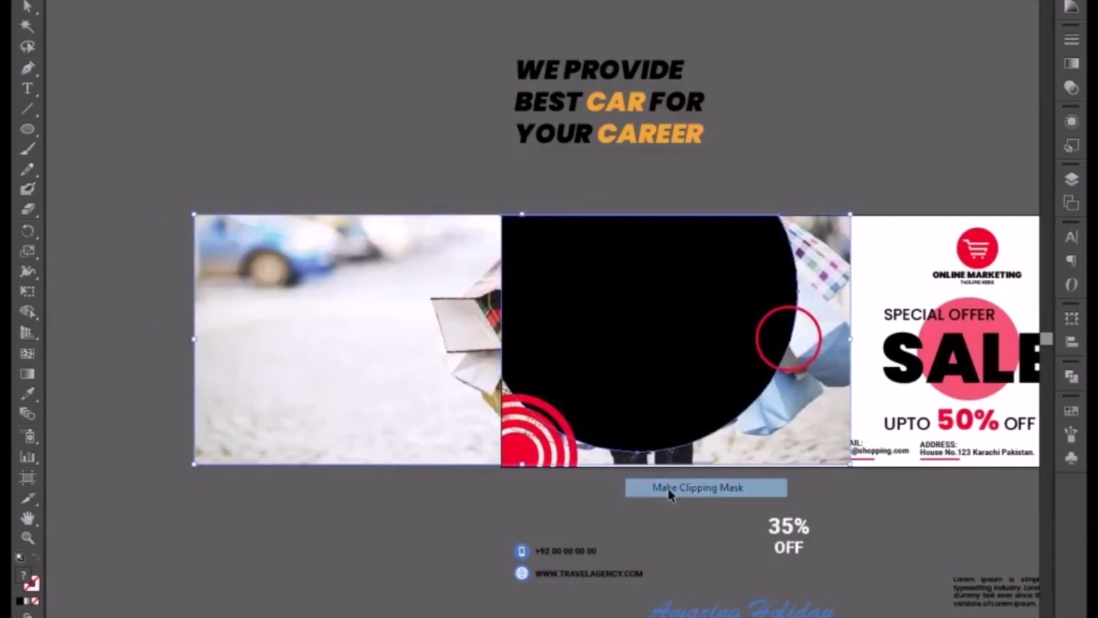
left_click(627, 523)
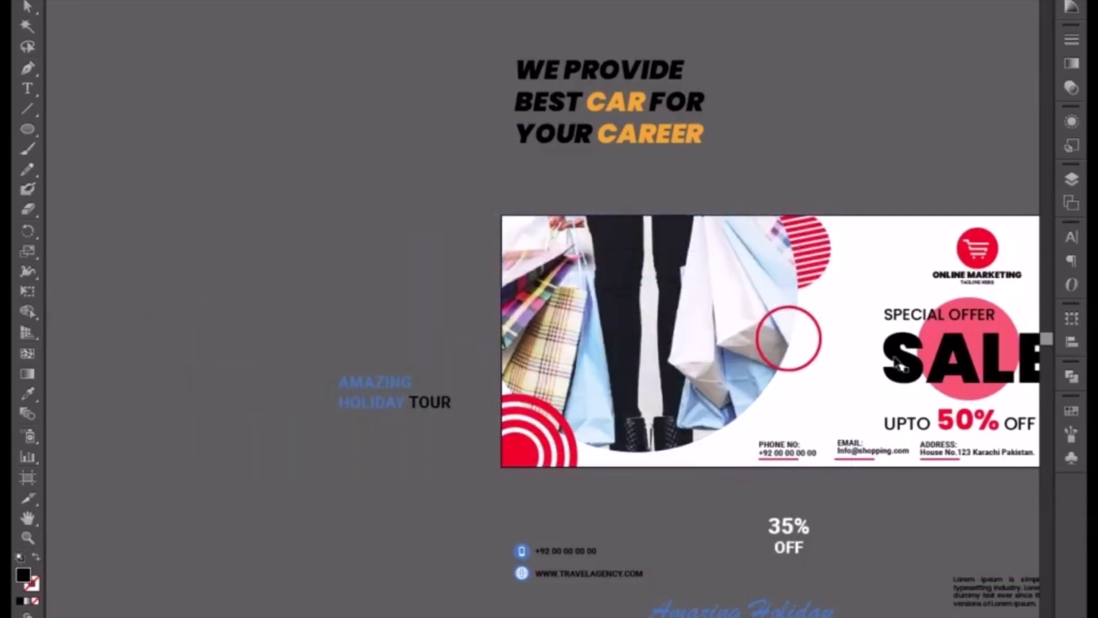
Step: Make the translucent circle behind the SALE heading fully opaque red
scroll(915, 366, "right", 5)
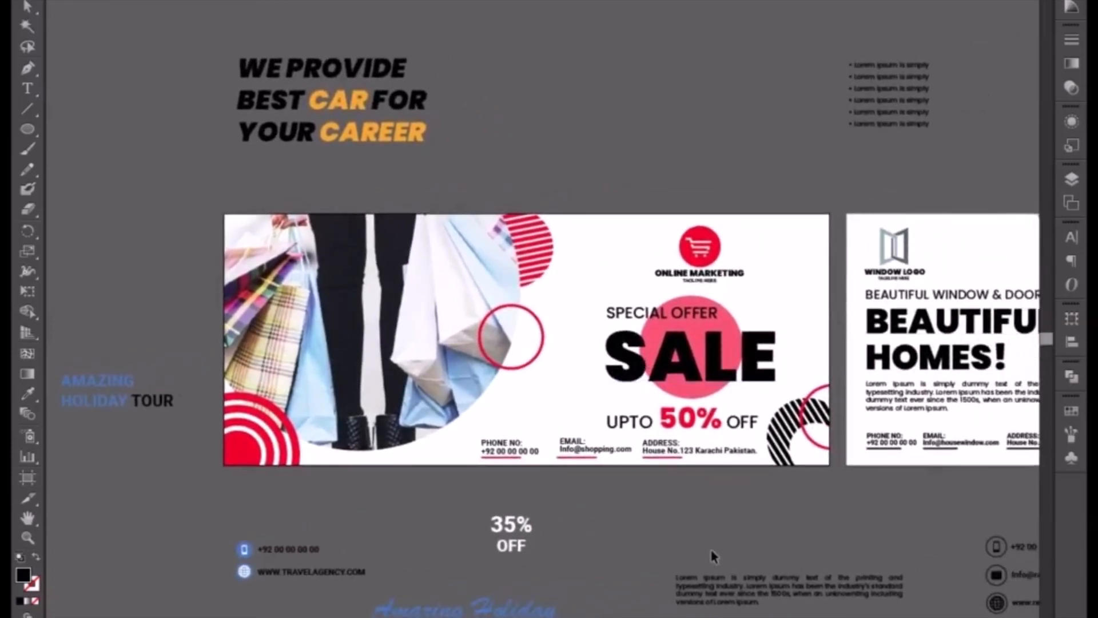
left_click(732, 316)
left_click(587, 2)
left_click(568, 140)
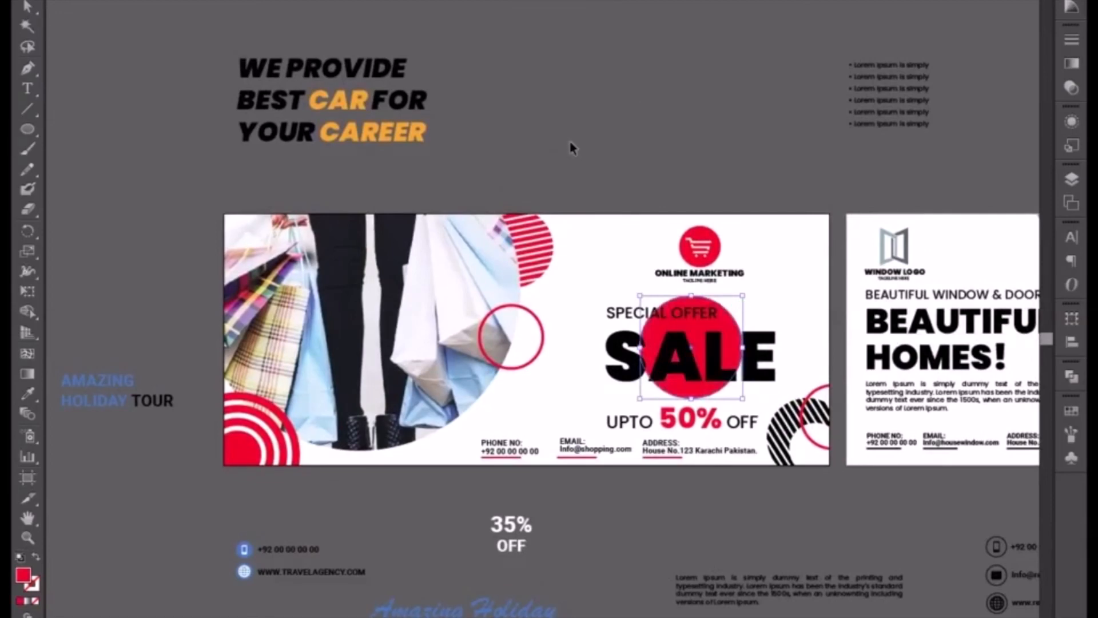
left_click(657, 161)
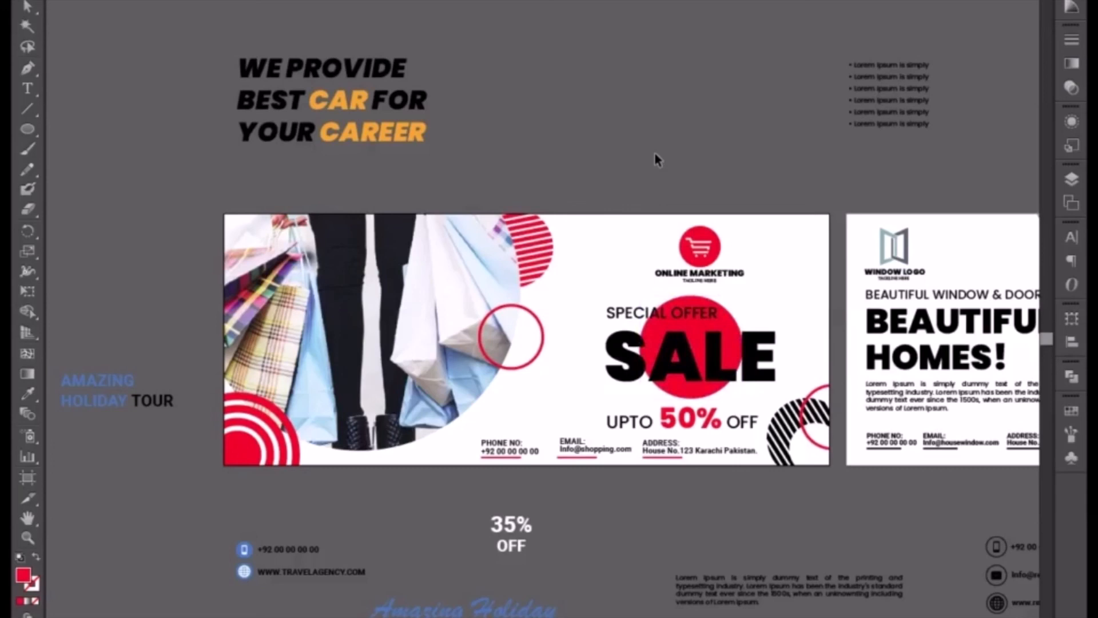
Step: Move the Online Marketing logo right into the sale banner's upper-right corner
left_click_drag(728, 259, 805, 257)
key("Right")
key("Right")
key("Right")
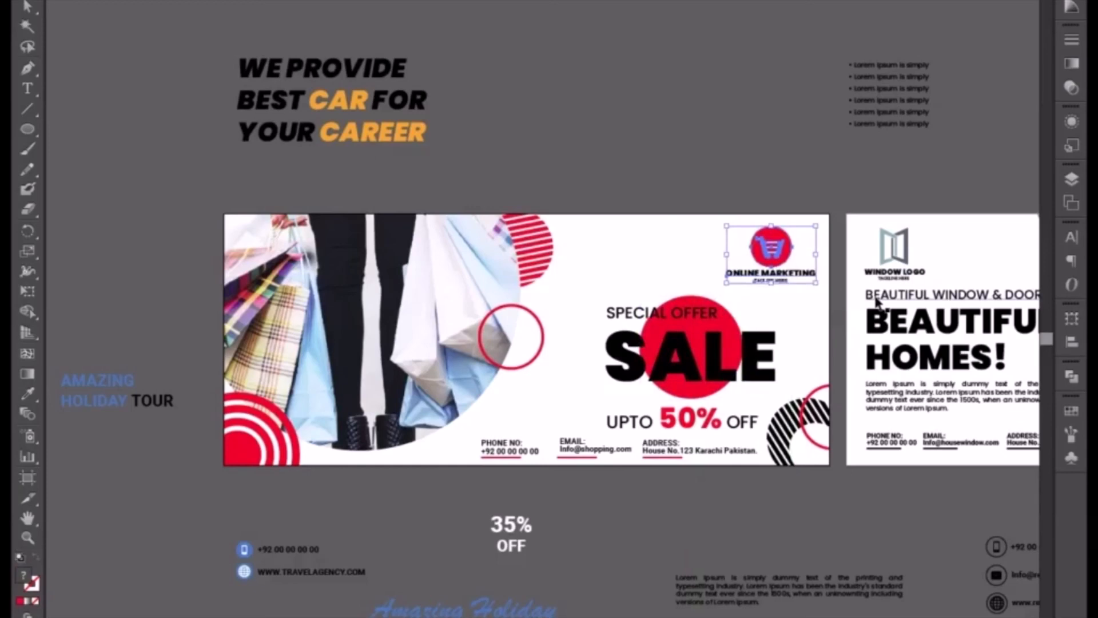
key("Left")
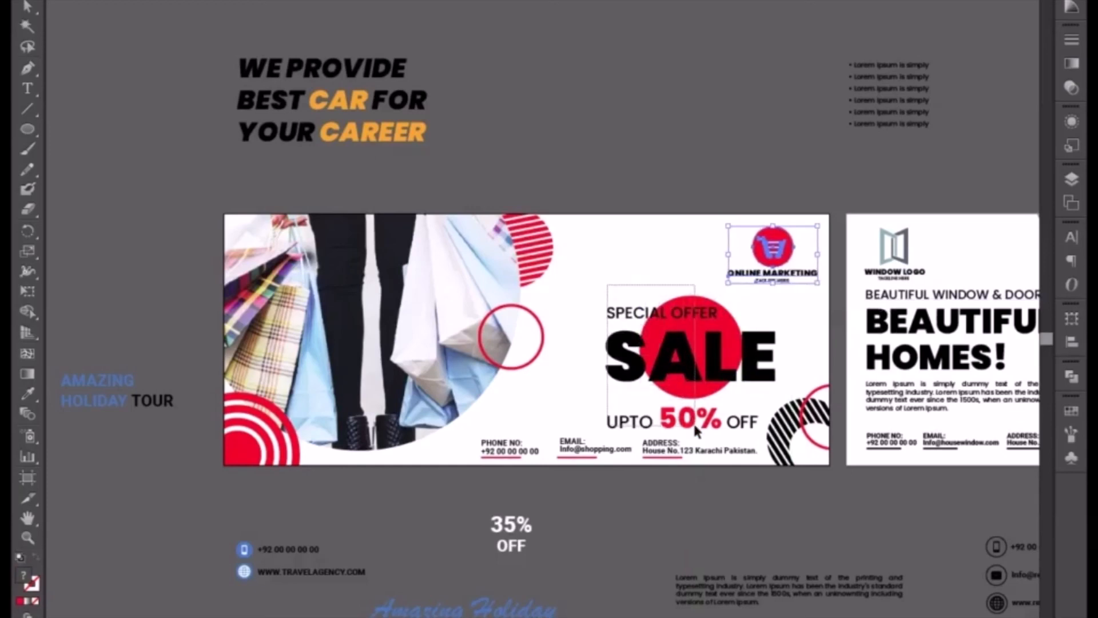
Step: Enlarge the SPECIAL OFFER, SALE and UPTO 50% OFF text together with the red circle, and nudge the group left
left_click(649, 353)
left_click_drag(608, 301, 568, 280)
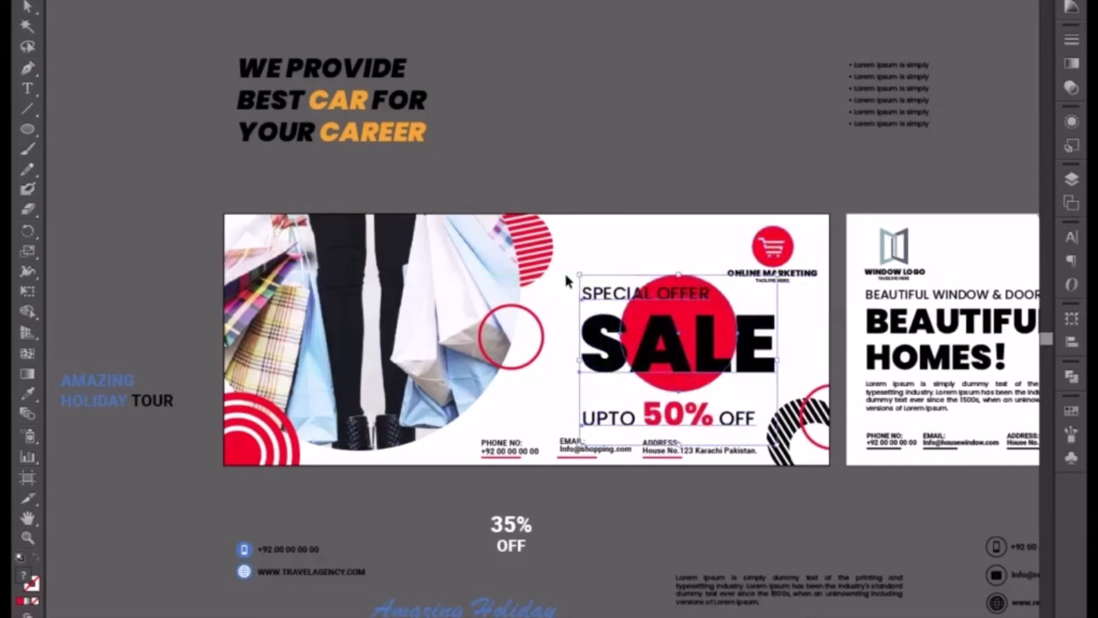
key("Left")
key("Left")
key("Left")
key("Left")
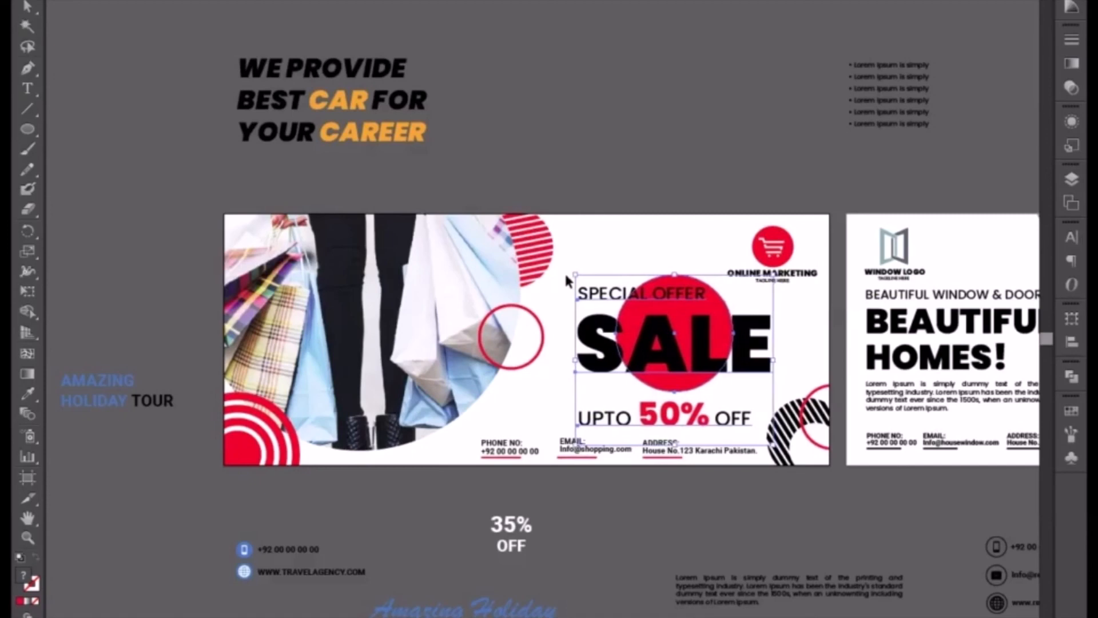
left_click(641, 151)
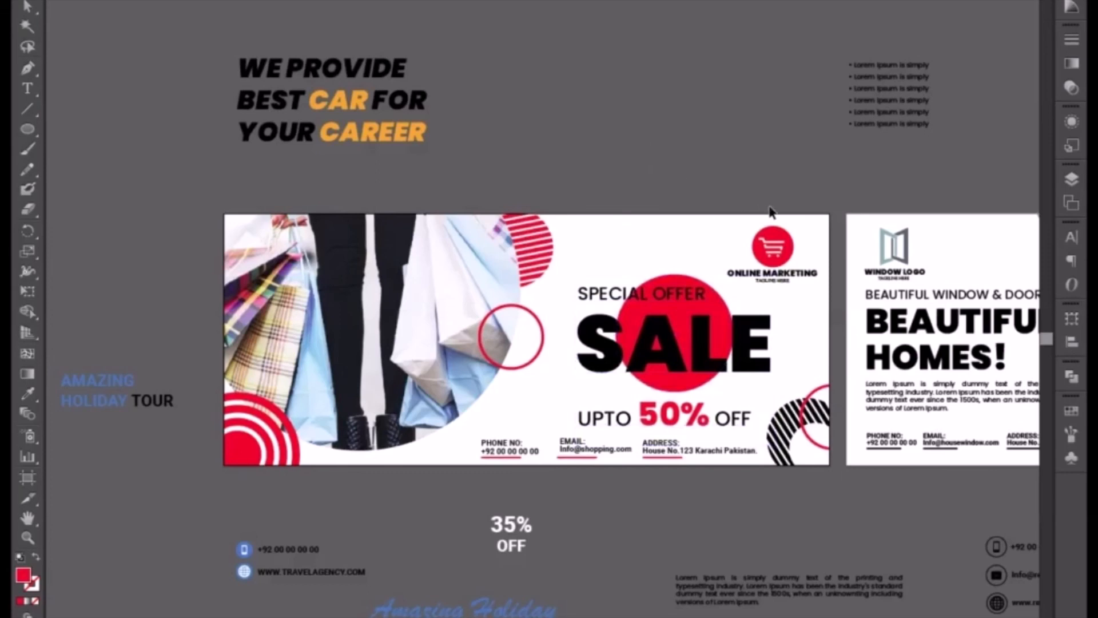
Step: Nudge the email text left to line up with the start of its red underline
left_click_drag(772, 203, 745, 212)
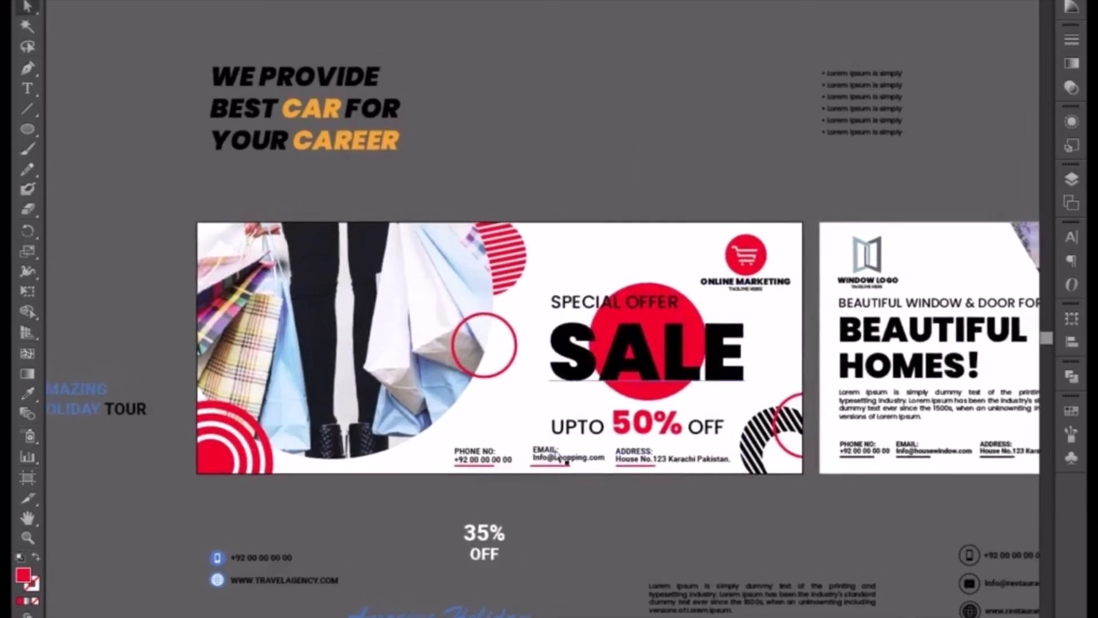
left_click(559, 456)
key("Left")
key("Left")
key("Left")
key("Left")
key("Left")
key("Left")
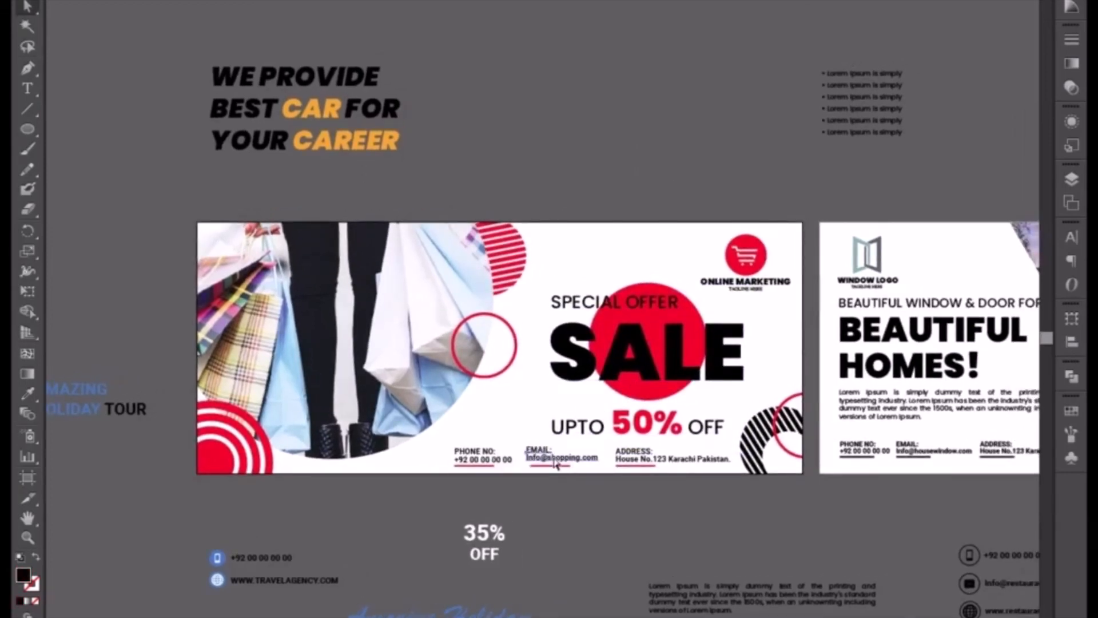
key("Right")
key("Right")
key("Right")
key("ctrl+plus")
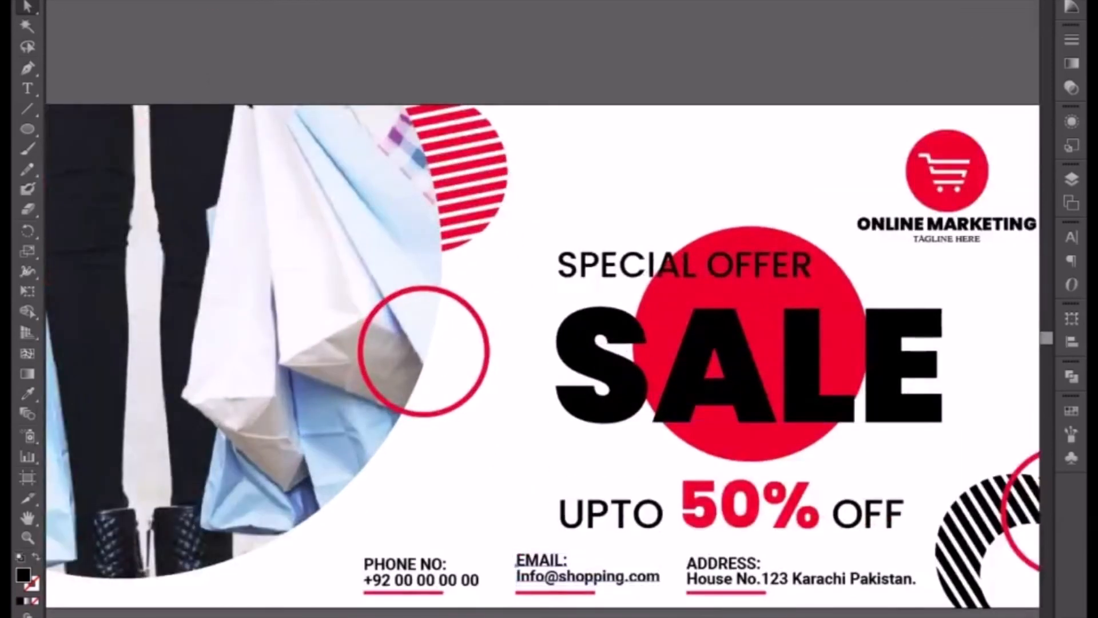
key("Left")
key("ctrl+minus")
key("ctrl+minus")
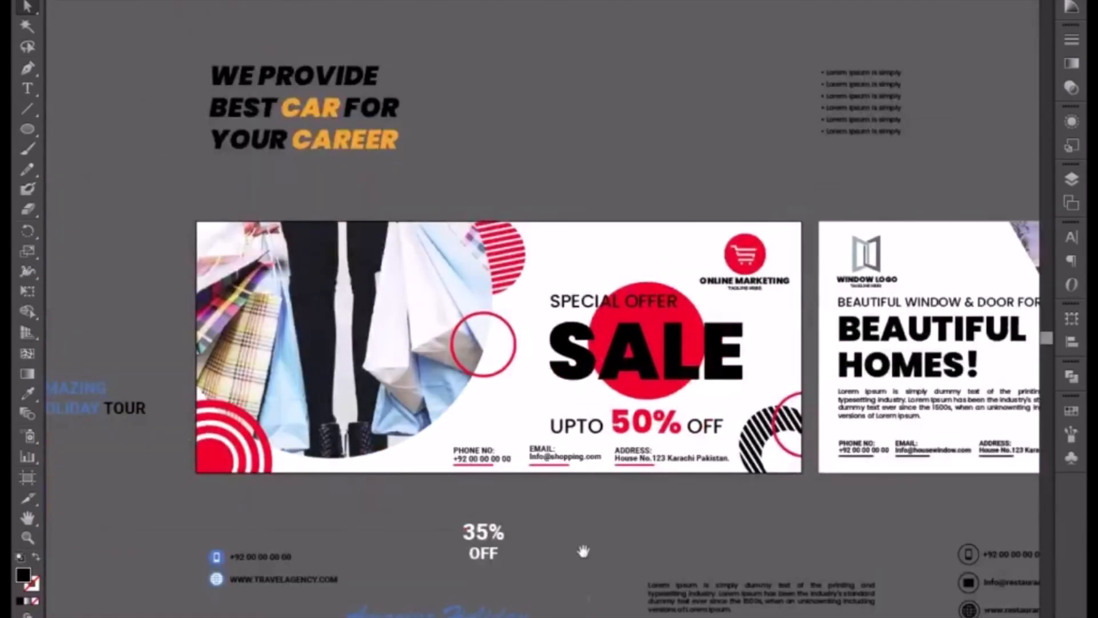
left_click_drag(585, 515, 579, 547, "space")
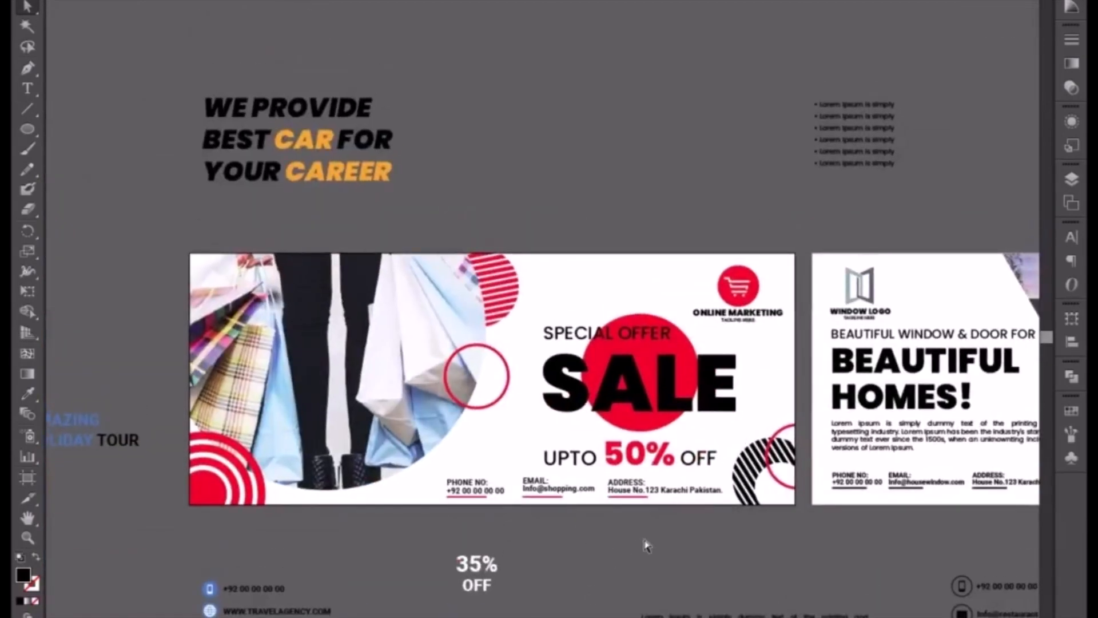